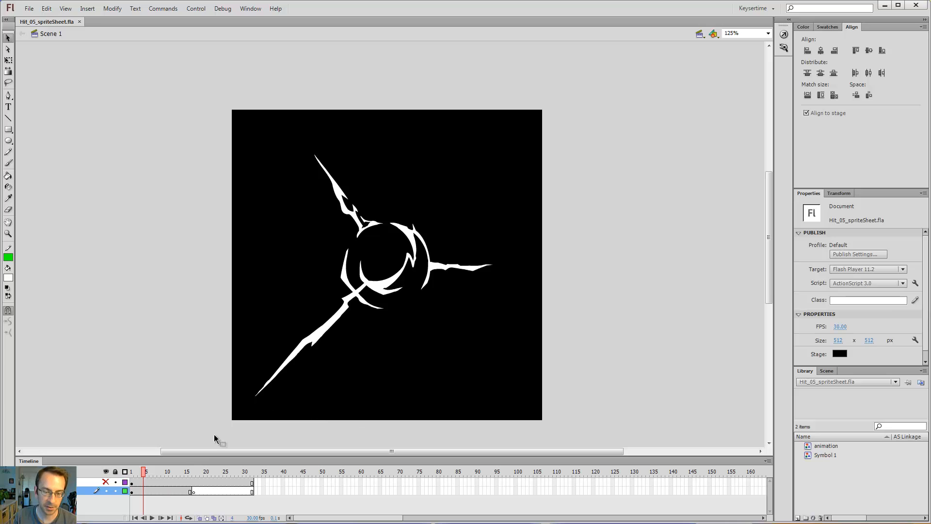
Show only the sprite sheet layer at frame 1 and look over the hit effect's frames.
left_click_drag(148, 472, 132, 480)
left_click(105, 482)
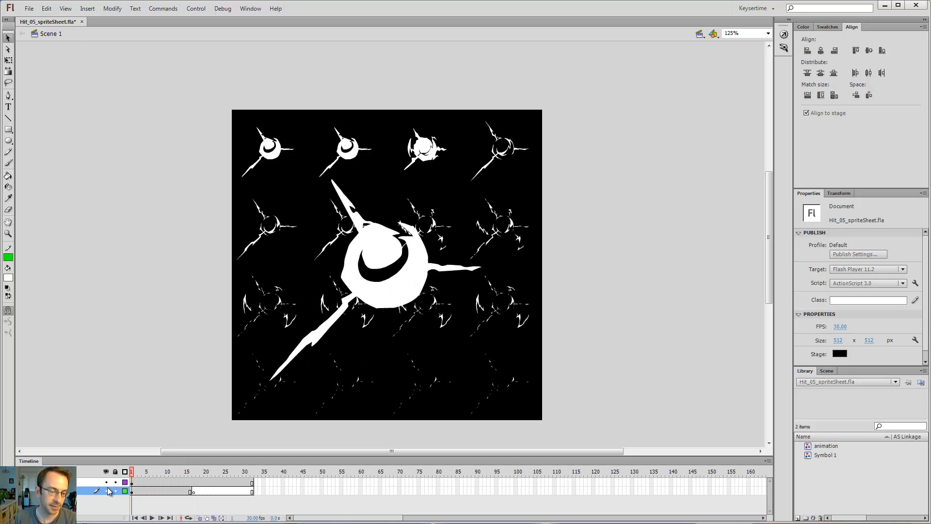
left_click(105, 491)
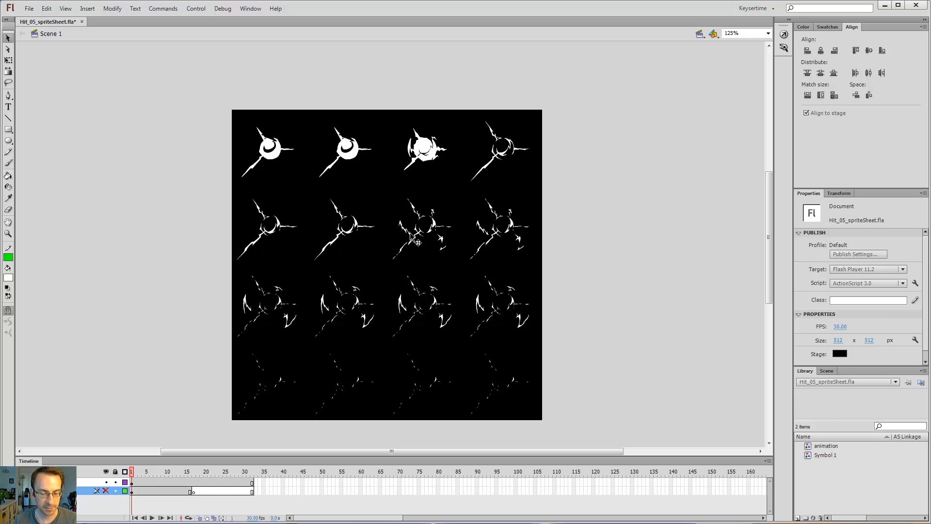
key("F4")
key("ctrl+=")
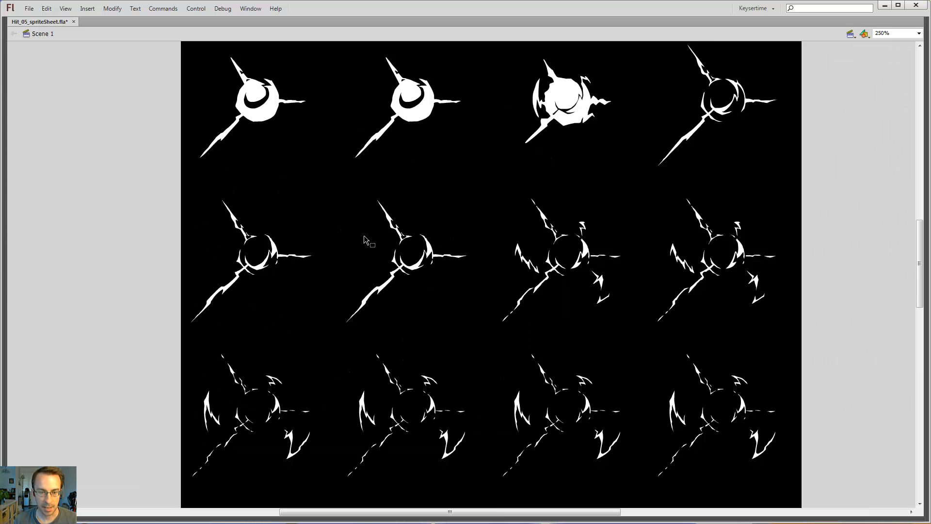
left_click_drag(445, 266, 379, 294)
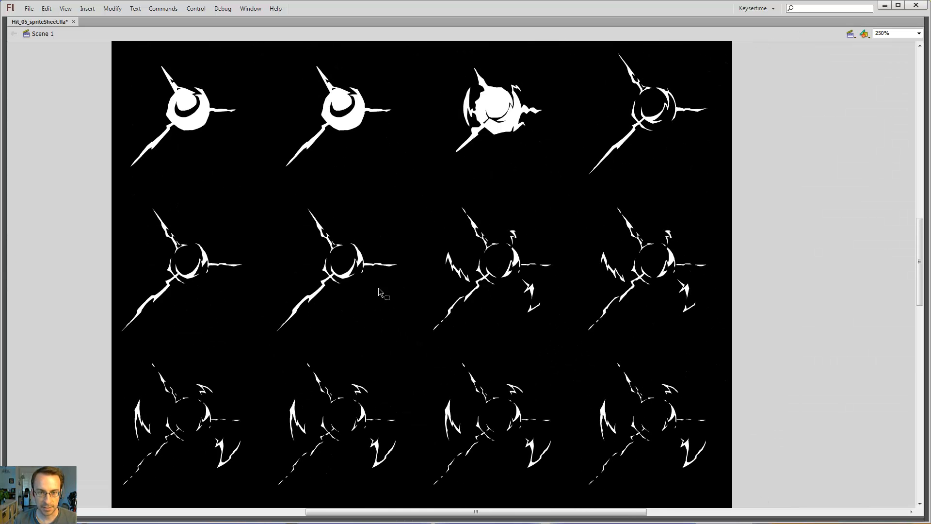
left_click_drag(383, 418, 378, 279)
key("F4")
Hide the sprite sheet layer and open the large hit animation symbol for editing.
left_click(107, 482)
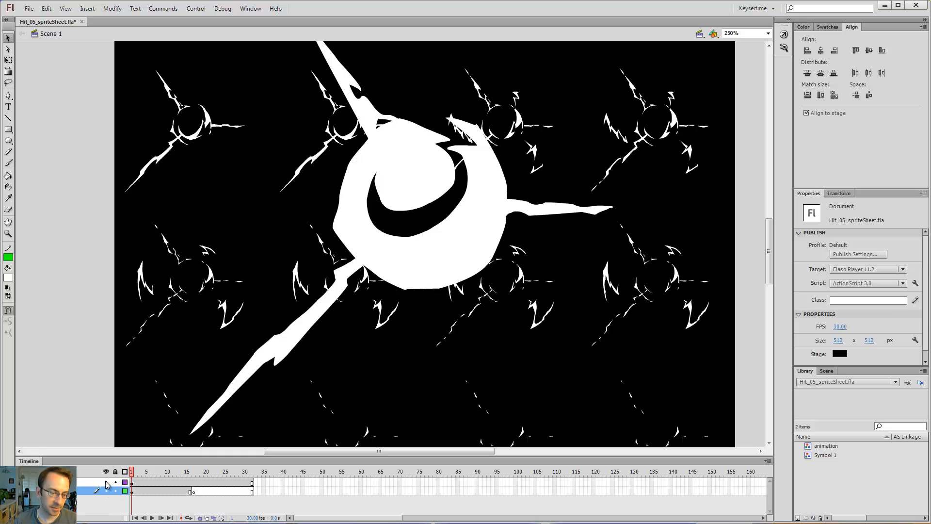
left_click(106, 483)
double_click(456, 260)
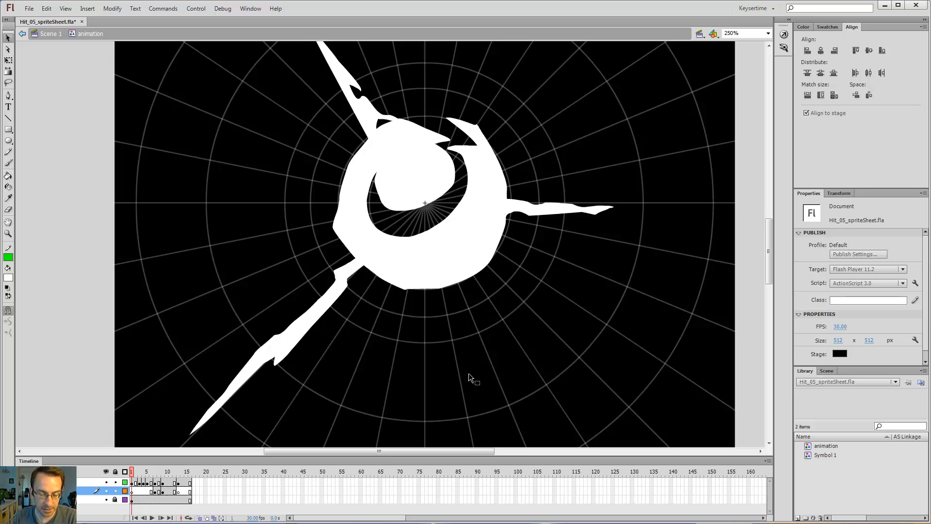
key("ctrl+minus")
key("z")
left_click(373, 257)
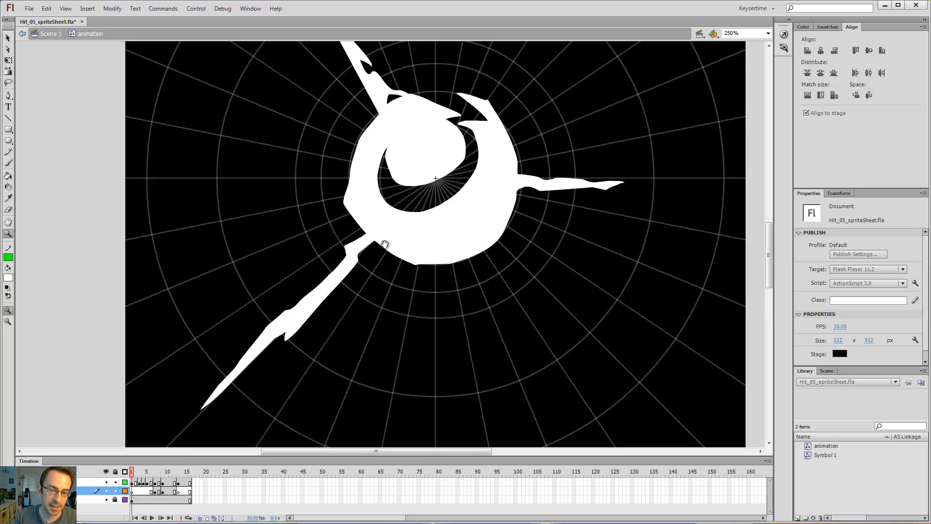
left_click_drag(384, 245, 375, 308)
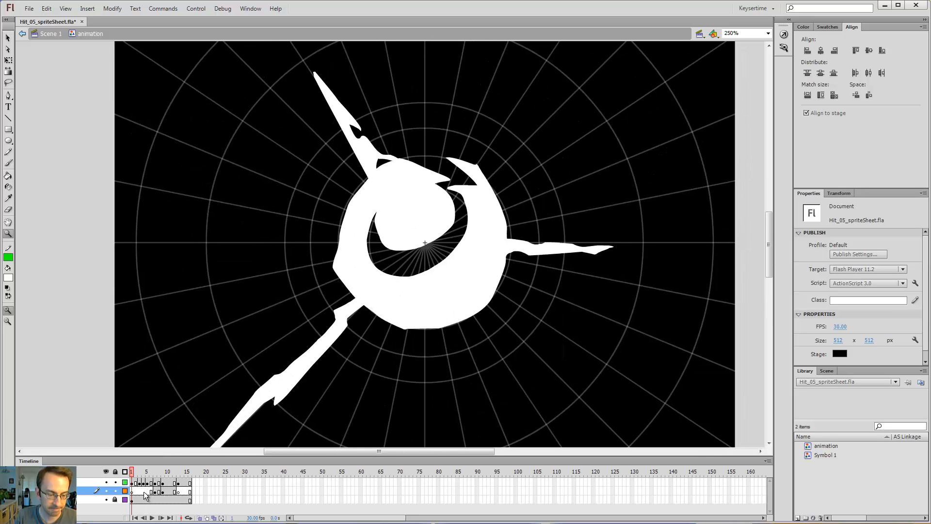
Lasso the crescent and the two lightning fragments around the hit in frame 3 and cut them from the top layer.
mouse_move(134, 476)
left_mouse_down()
mouse_move(176, 485)
mouse_move(143, 490)
left_mouse_up()
key("v")
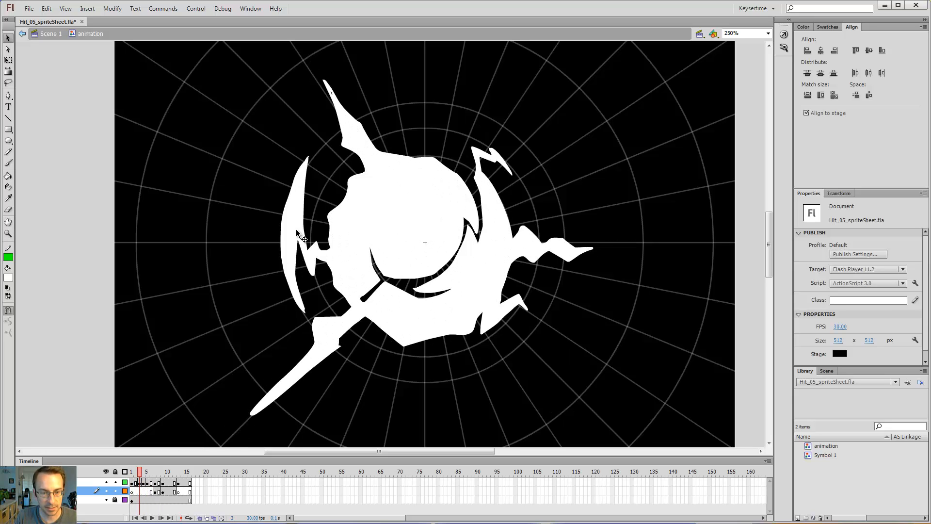
key("l")
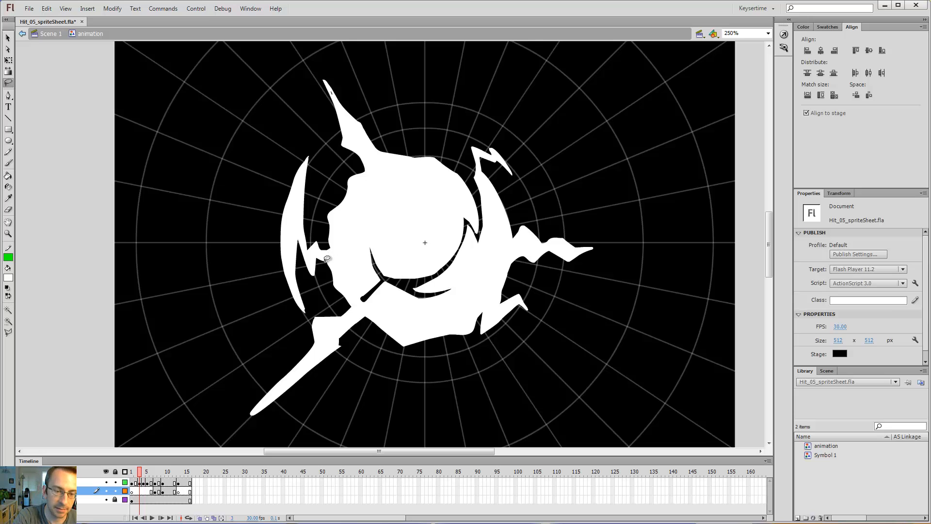
mouse_move(333, 274)
left_mouse_down()
mouse_move(320, 184)
mouse_move(288, 170)
left_mouse_up()
left_click_drag(316, 304, 317, 306)
mouse_move(486, 168)
left_mouse_down()
mouse_move(467, 132)
mouse_move(529, 153)
mouse_move(513, 188)
left_mouse_up()
left_click_drag(483, 316, 508, 280)
left_click_drag(476, 336, 478, 332)
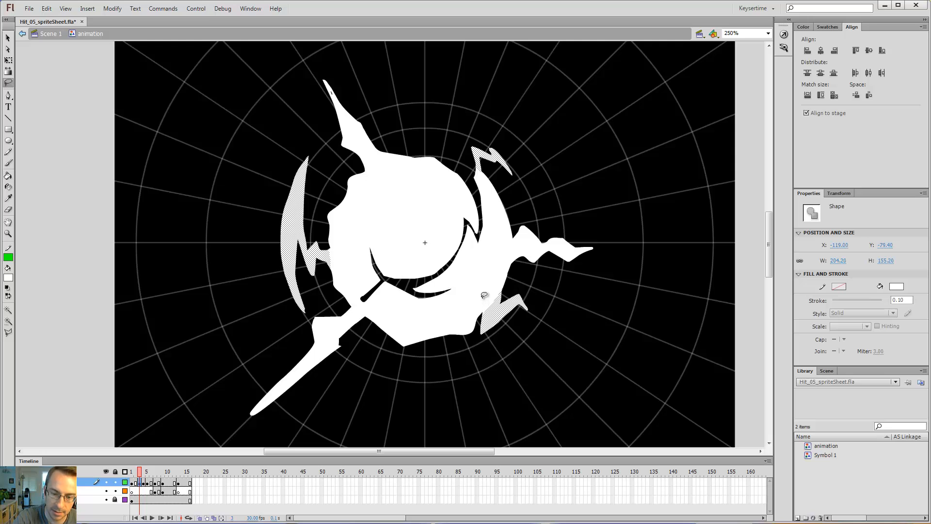
key("Delete")
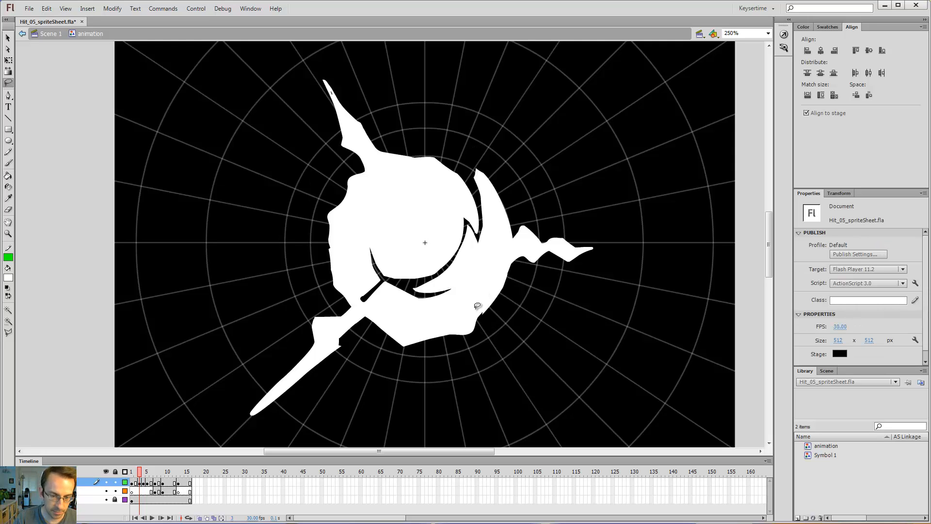
Paste the cut fragments in place into a new keyframe at frame 3 of the middle layer.
left_click(141, 491)
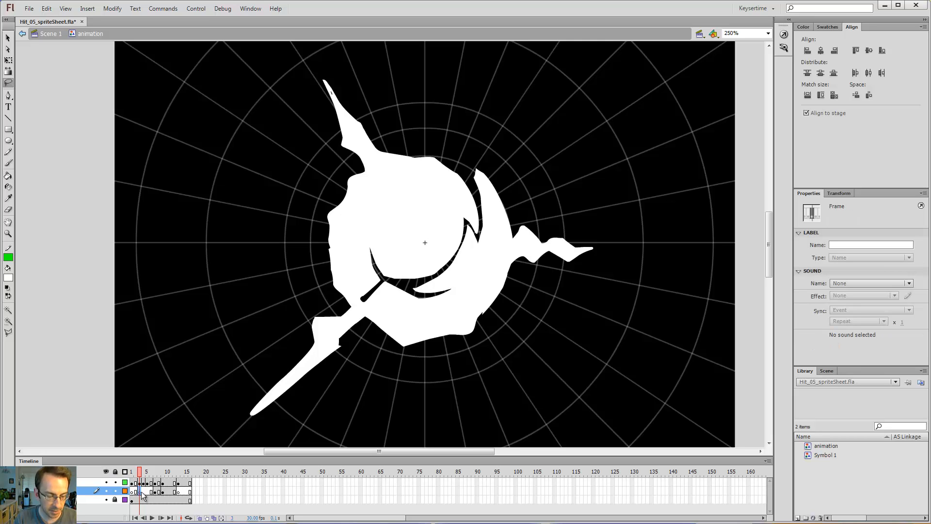
key("ctrl+shift+v")
mouse_move(141, 473)
left_mouse_down()
mouse_move(166, 473)
mouse_move(139, 478)
left_mouse_up()
key("v")
left_click(510, 306)
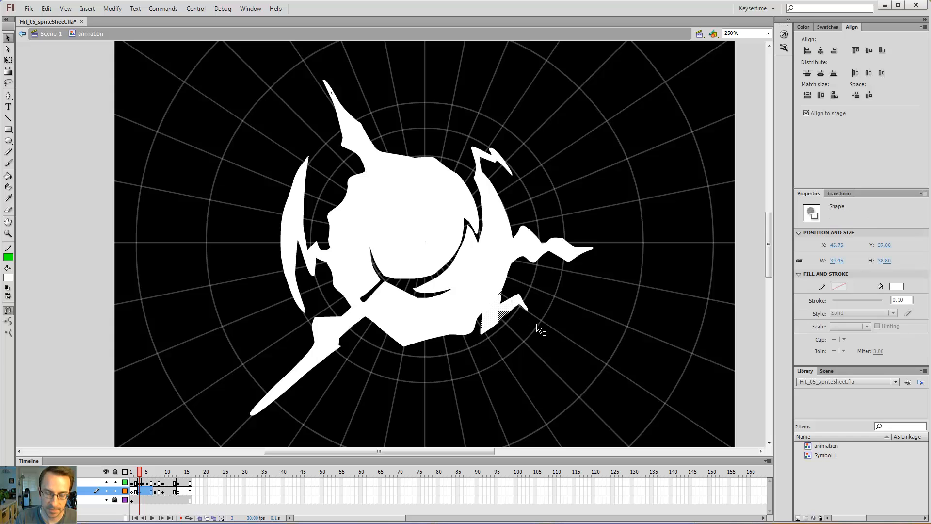
Insert a blank keyframe at frame 4 of the middle layer and test the movie.
key("alt+period")
key("alt+comma")
key("alt+period")
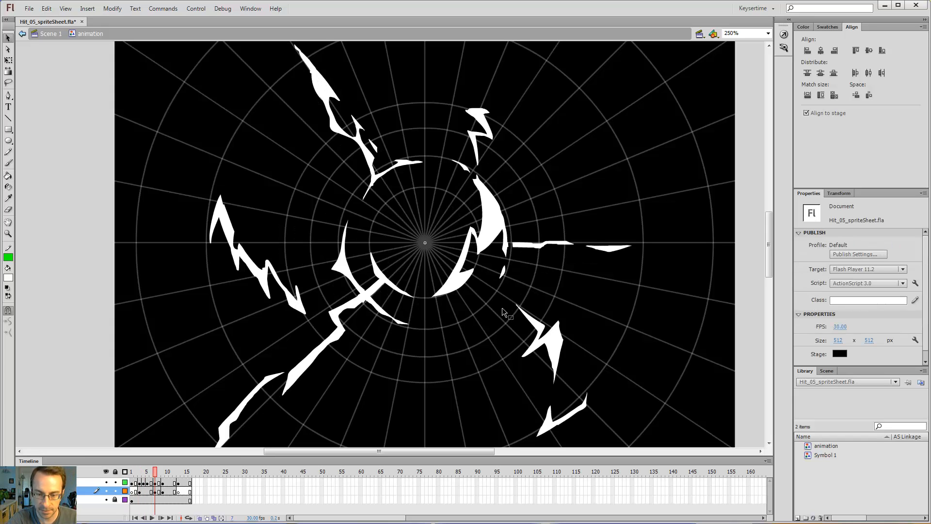
left_click(144, 491)
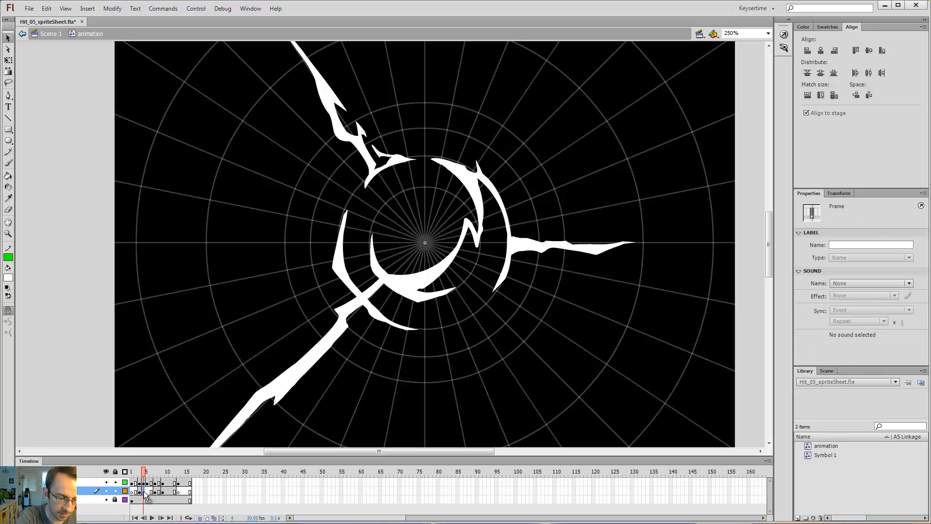
key("ctrl+Return")
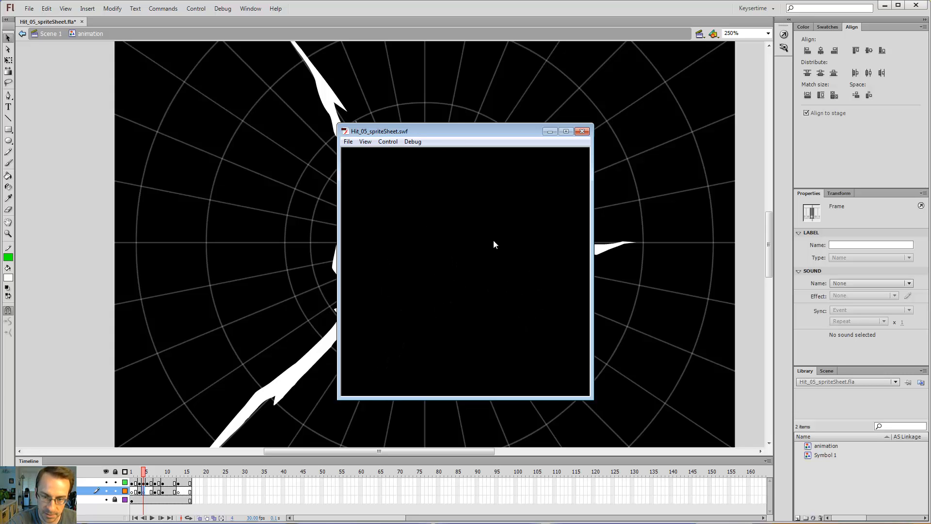
left_click(582, 130)
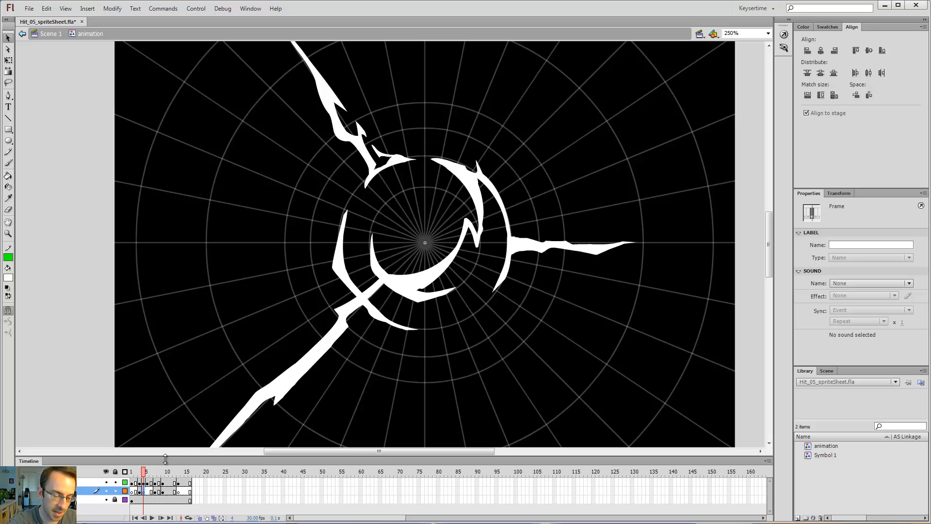
Move the fragments' keyframe from frame 3 to frame 4 and insert a blank keyframe at frame 5 of the middle layer.
left_click(140, 492)
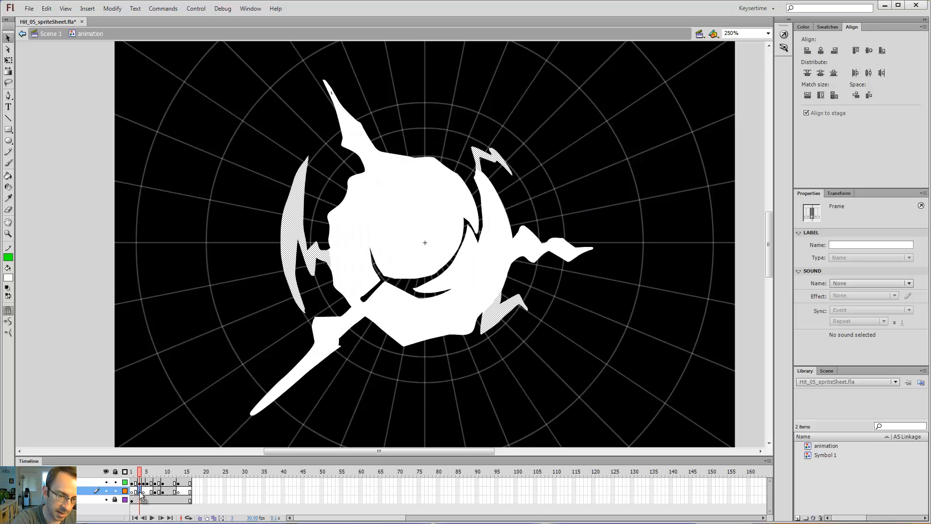
left_click_drag(140, 491, 144, 492)
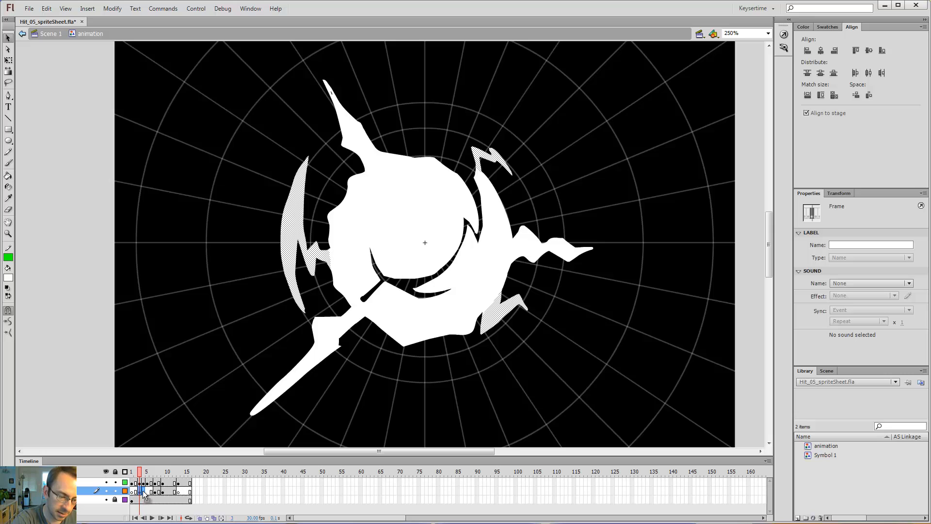
left_click(144, 493)
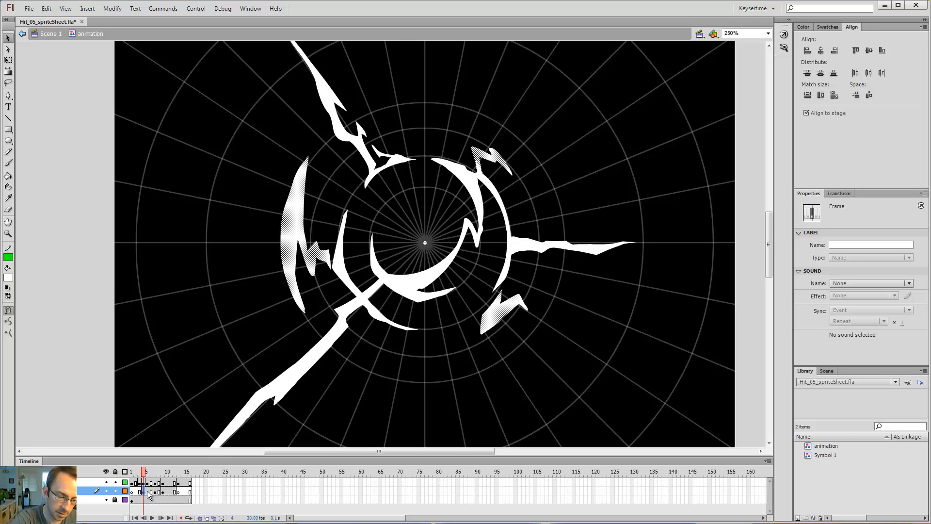
left_click(147, 492)
key("Delete")
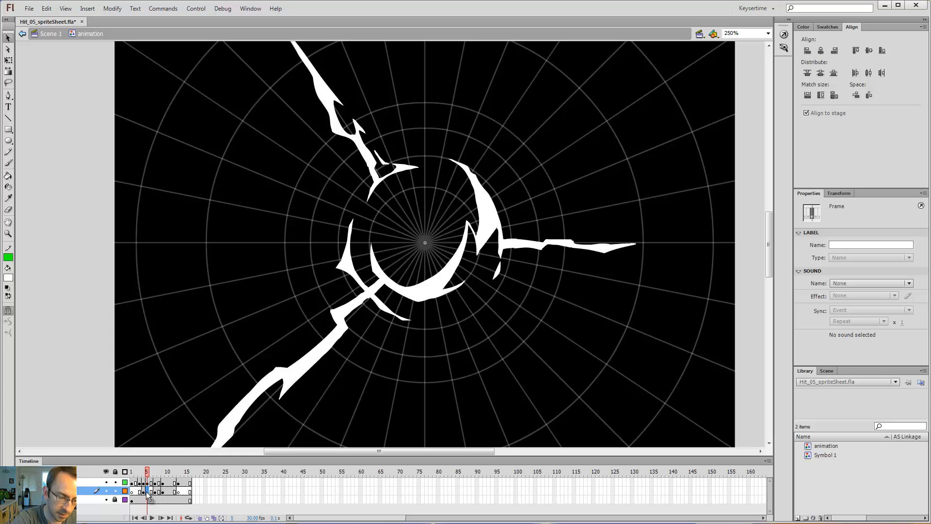
Turn on onion skinning at frame 4, lock the top layer, and extend the onion range to frame 7.
left_click(156, 473)
left_click_drag(156, 473, 144, 473)
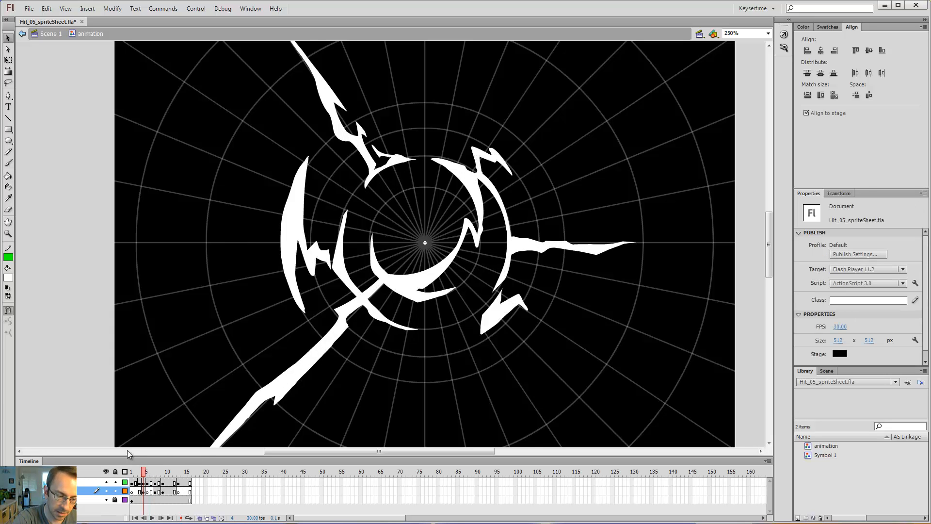
left_click(145, 492)
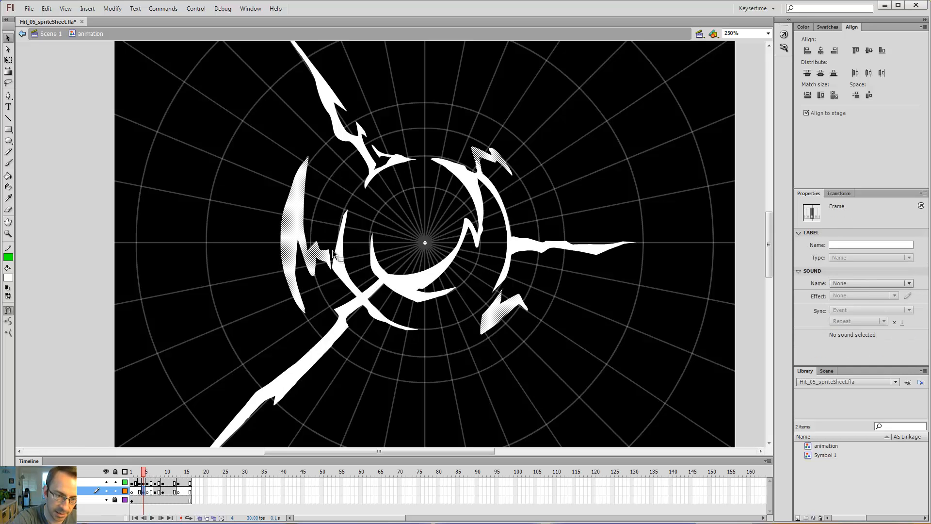
left_click(198, 518)
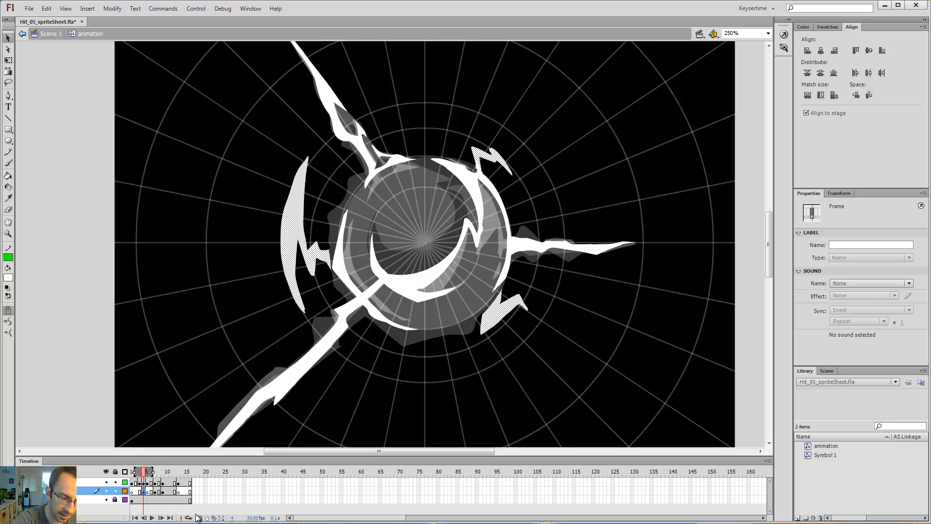
left_click(115, 483)
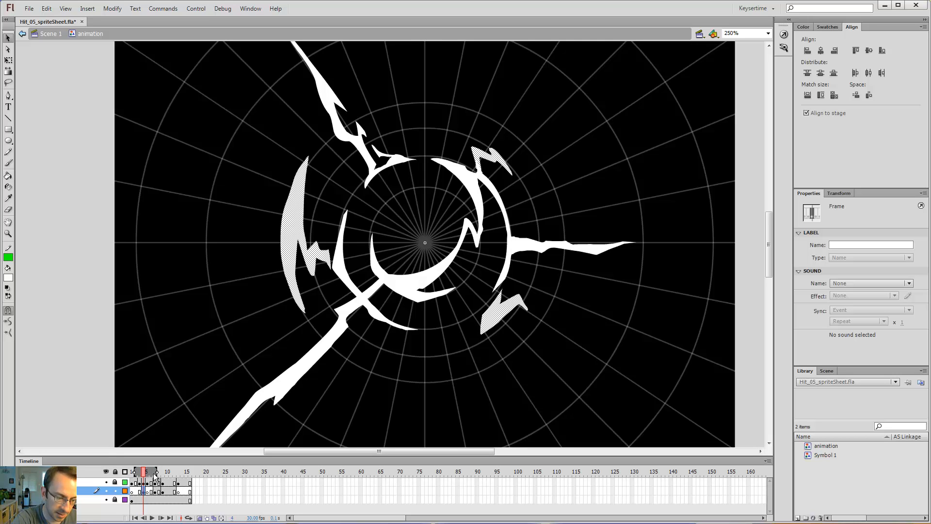
left_click_drag(153, 472, 156, 473)
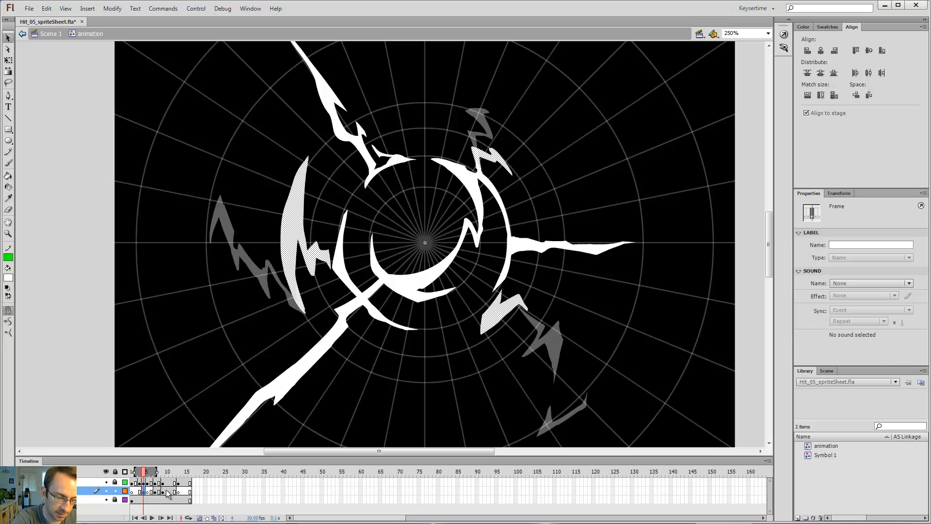
Try removing the crescent fragment from frame 4 of the middle layer.
left_click(321, 229)
left_click(324, 256)
key("Delete")
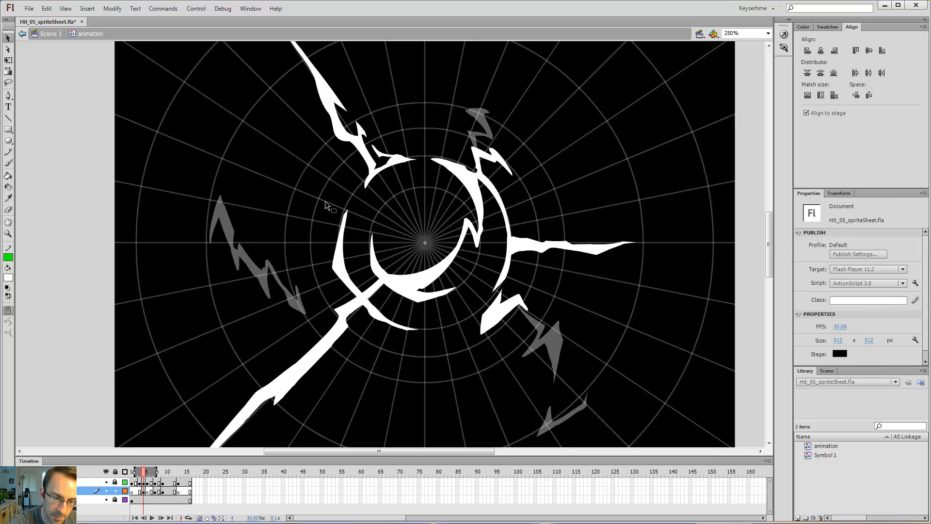
key("ctrl+z")
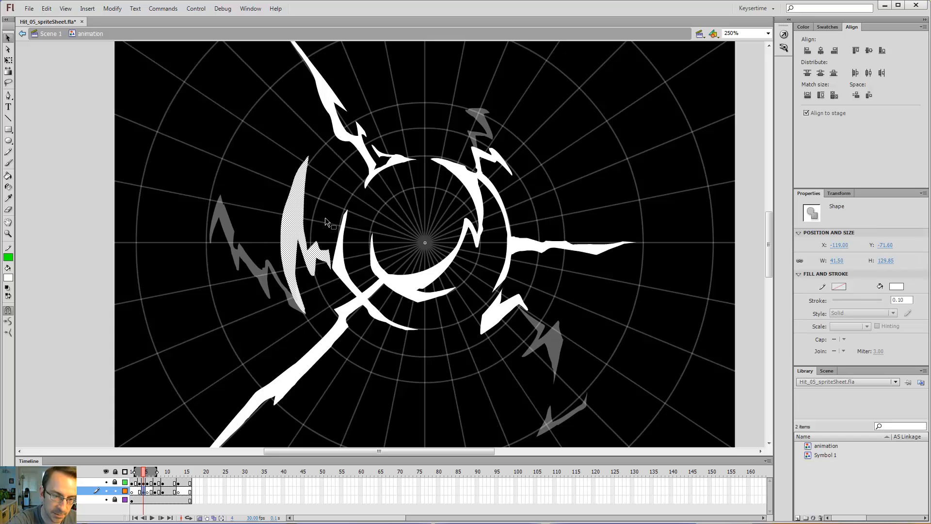
Erase through the leftmost lightning bolt in frame 7 and remove its detached lower fragment.
key("period")
key("period")
key("period")
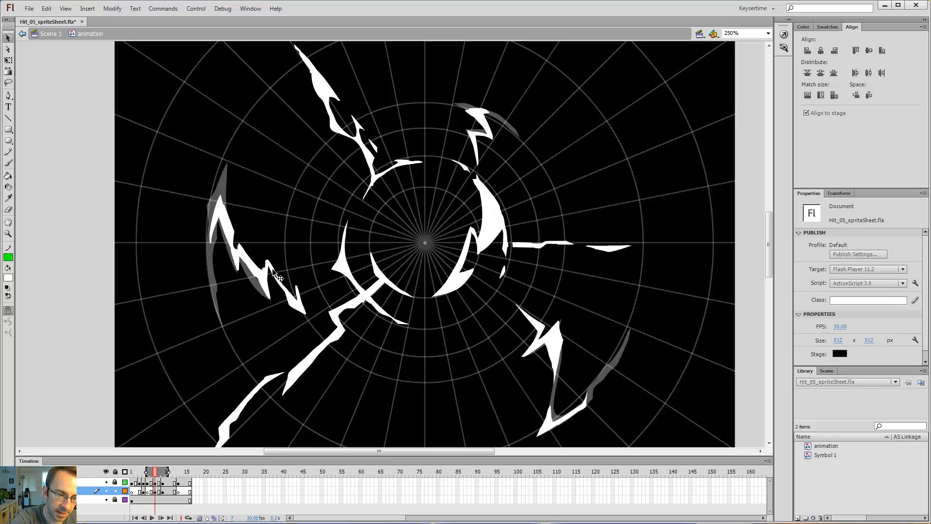
left_click(283, 286)
key("e")
left_click_drag(273, 277, 271, 234)
key("v")
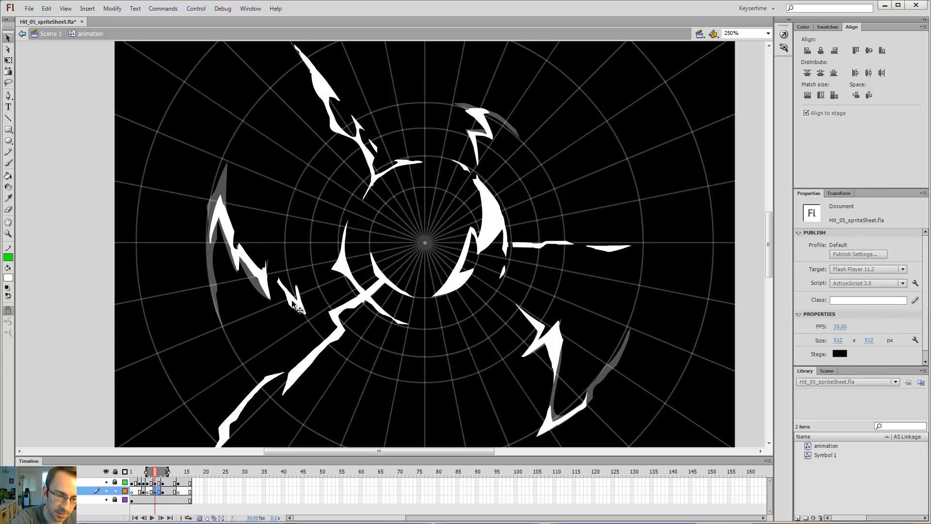
key("comma")
key("comma")
key("period")
key("period")
key("b")
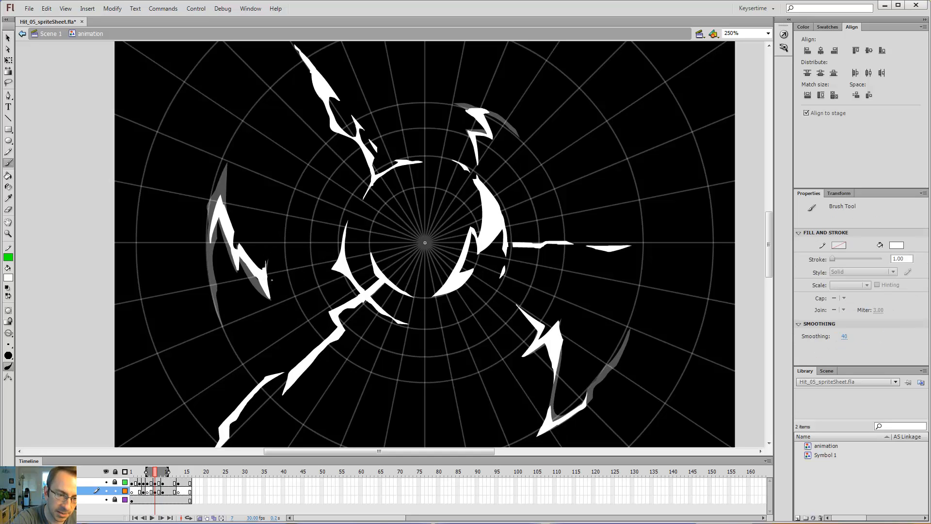
left_click_drag(232, 192, 300, 291)
key("ctrl+z")
left_click_drag(255, 249, 281, 252)
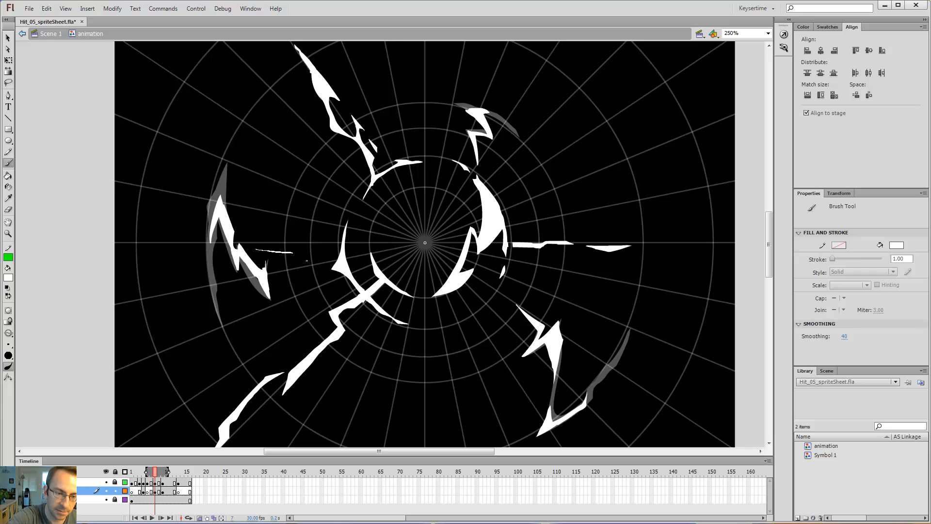
key("ctrl+z")
mouse_move(286, 285)
left_mouse_down()
mouse_move(275, 223)
mouse_move(293, 275)
left_mouse_up()
key("ctrl+z")
left_click_drag(253, 226, 309, 290)
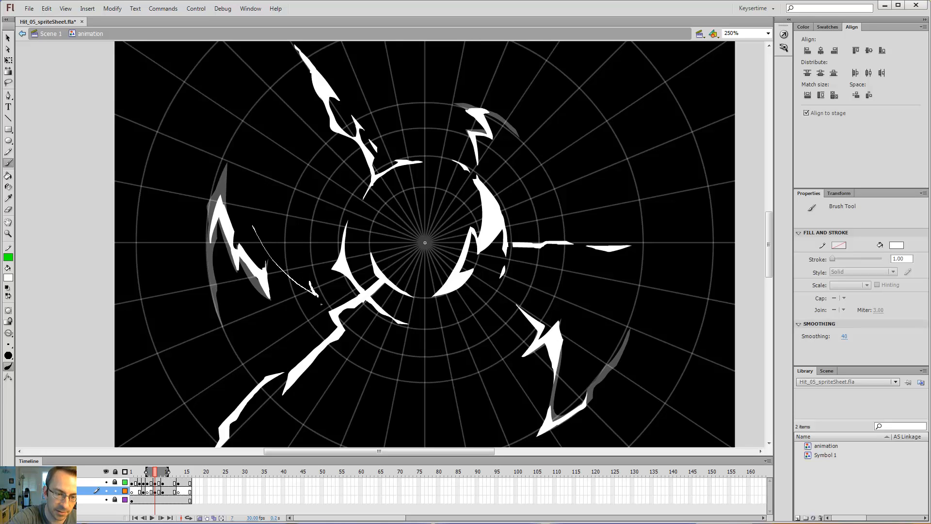
key("ctrl+z")
Erase the lower half of the leftmost lightning bolt in frame 7 of the middle layer.
key("e")
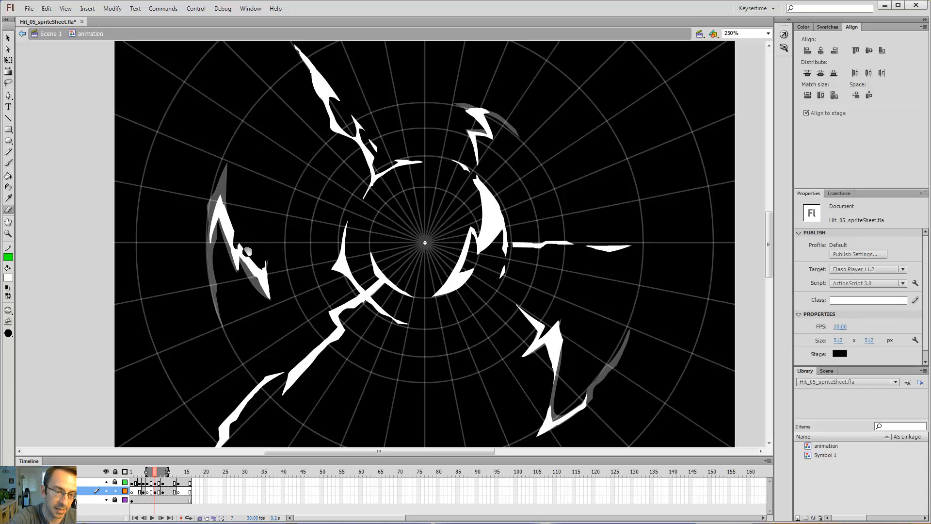
left_click_drag(241, 249, 266, 293)
key("b")
key("comma")
key("comma")
key("period")
key("period")
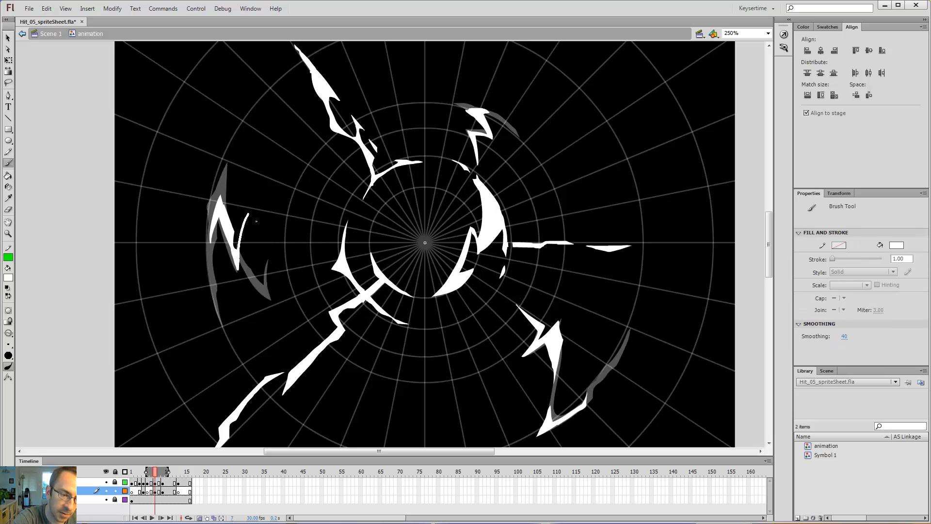
Paint a second zigzag peak onto the left bolt in frame 7 and fill its outline with white.
left_click_drag(268, 239, 270, 238)
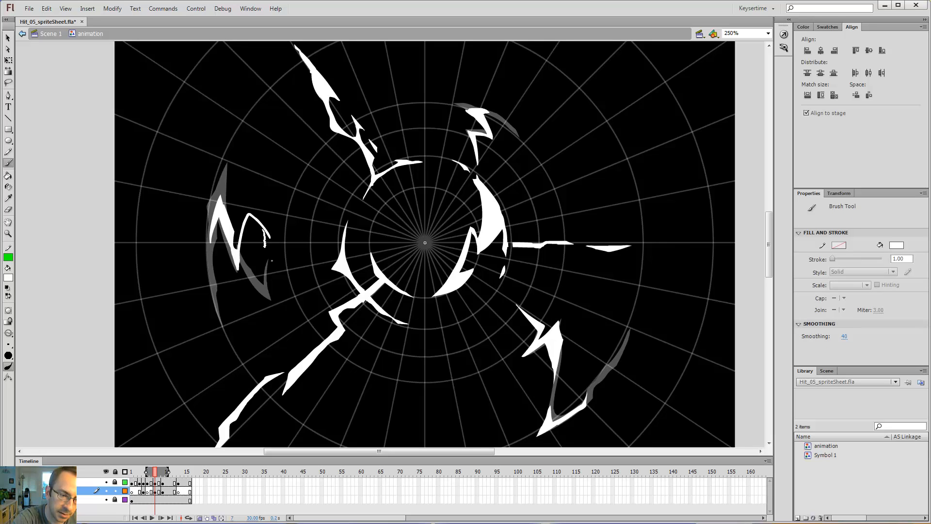
mouse_move(266, 279)
left_mouse_down()
mouse_move(273, 233)
mouse_move(265, 233)
left_mouse_up()
key("k")
key("b")
key("k")
key("b")
key("k")
key("b")
key("k")
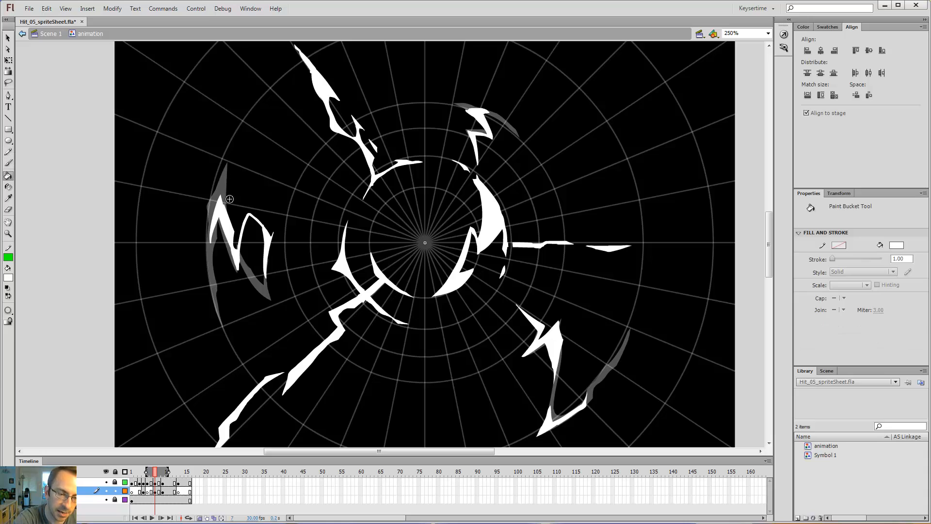
key("b")
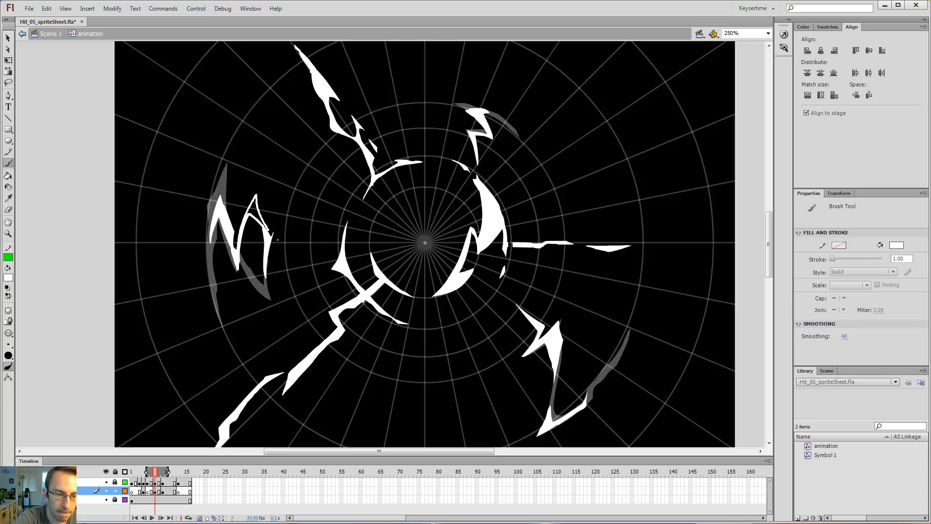
key("k")
left_click(255, 208)
Compare the redrawn left bolt in frame 7 with the drawings in frames 8 and 9.
key("period")
key("period")
key("comma")
key("comma")
key("period")
key("comma")
key("period")
key("comma")
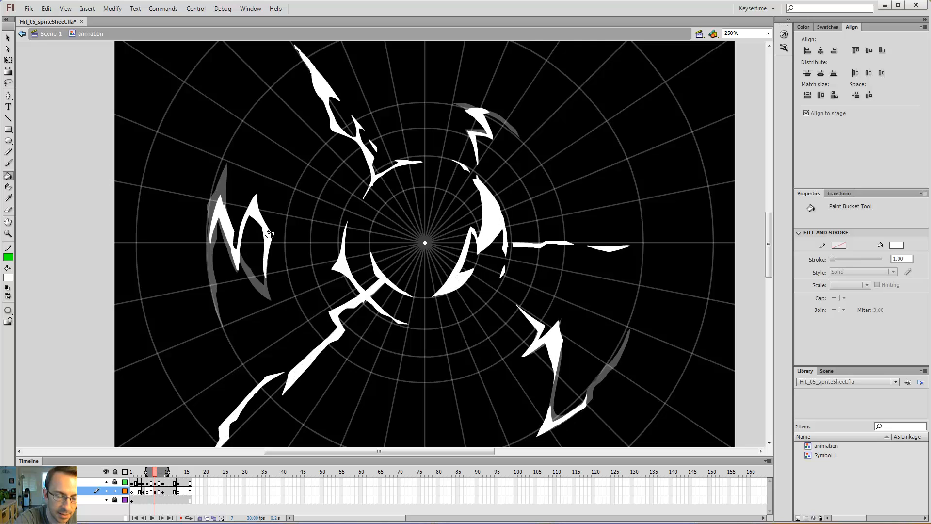
Brush a smaller third peak with a pointed inner tail onto the left bolt and fill it with white.
key("b")
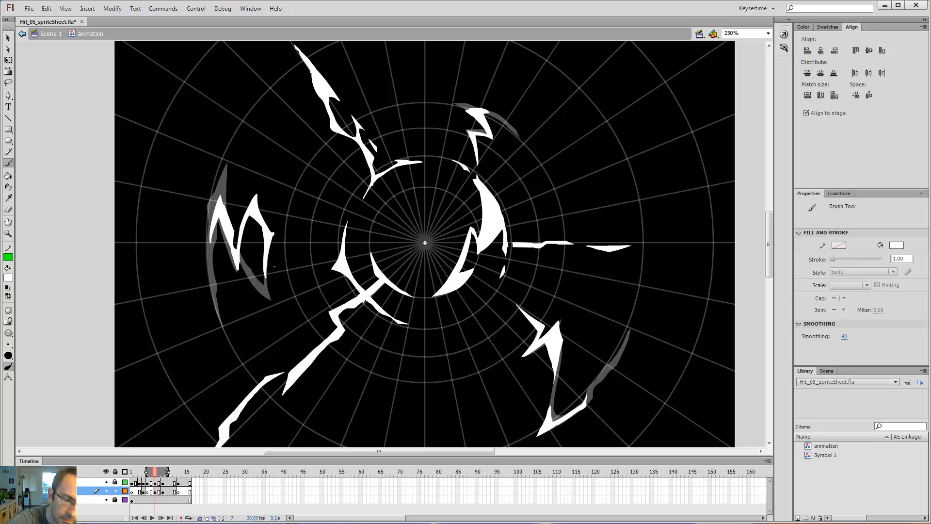
left_click_drag(296, 237, 295, 236)
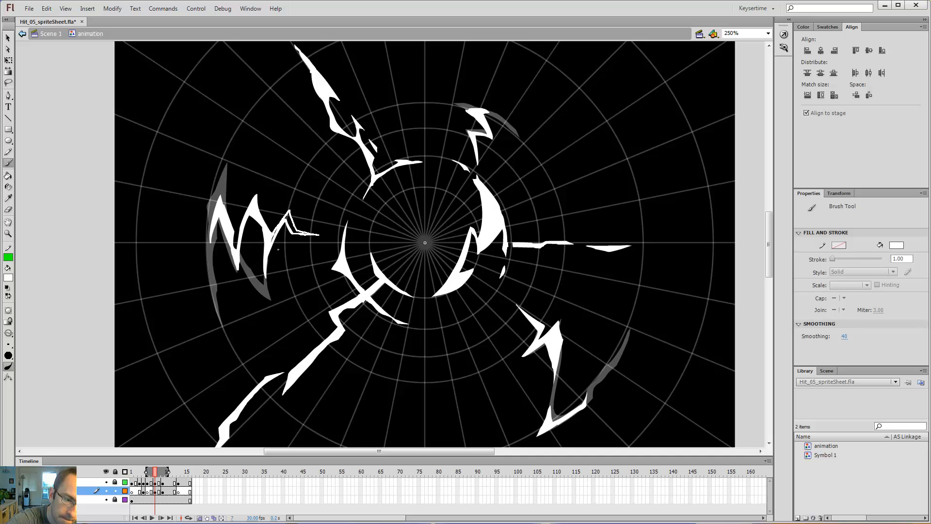
key("k")
left_click(291, 225)
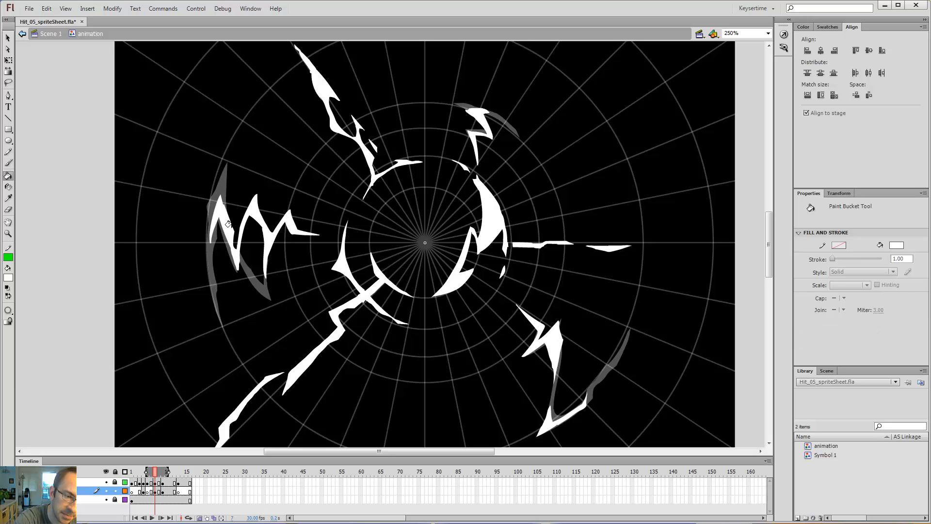
Remove the left bolt's outermost prong in frame 7 and repaint a pointed tip where it was cut.
key("ctrl+z")
key("v")
key("b")
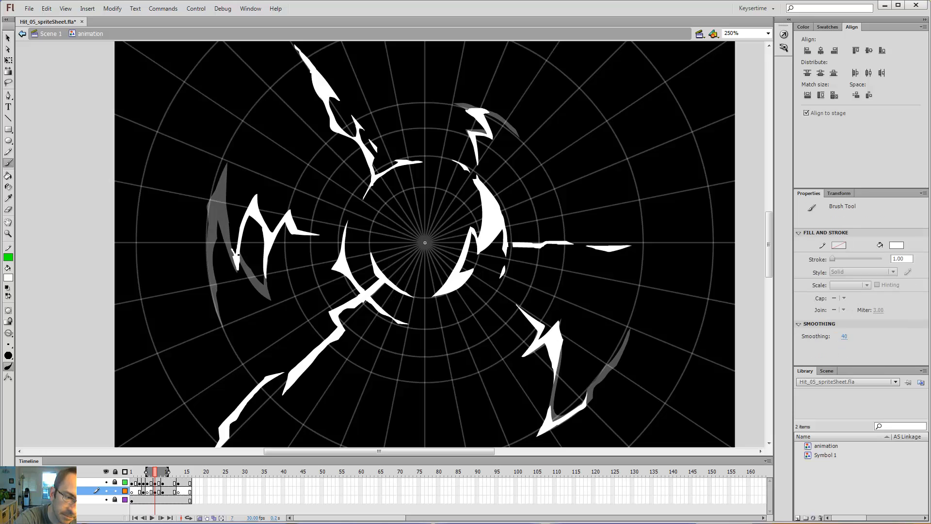
key("k")
key("period")
key("comma")
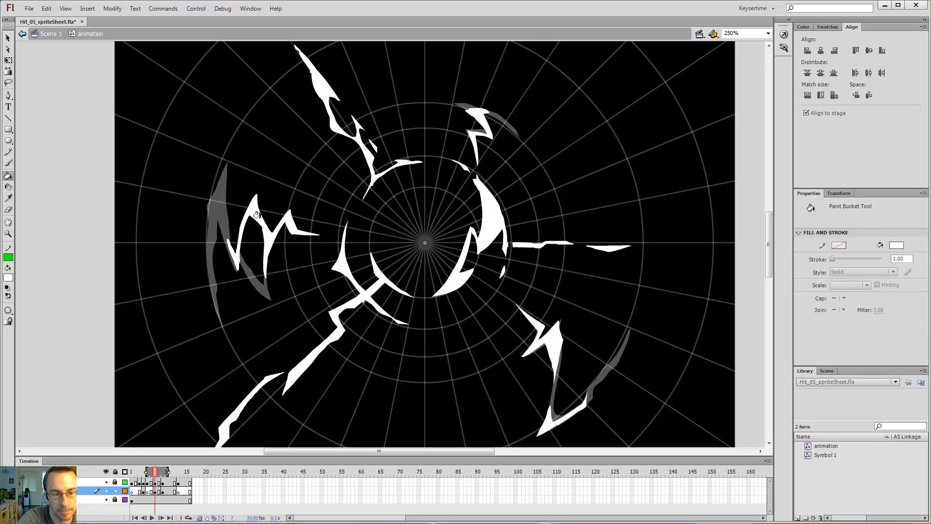
Flip back and forth between frames 7 and 9, ending on frame 5, to examine the left bolt's motion.
key("period")
key("period")
key("comma")
key("comma")
key("period")
key("period")
key("comma")
key("comma")
key("period")
key("period")
key("comma")
key("comma")
key("period")
key("period")
key("comma")
key("comma")
key("comma")
key("comma")
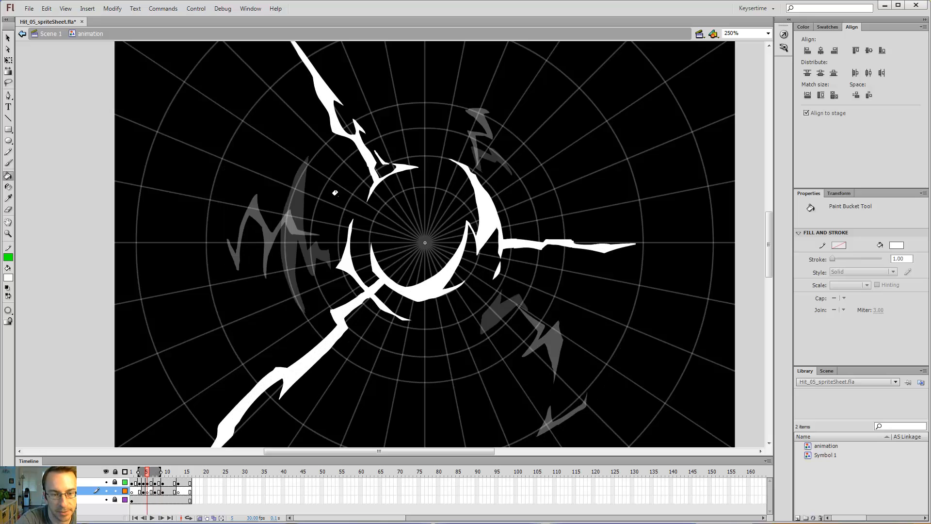
Delete the left crescent fragment from frame 4 of the middle layer.
key("comma")
key("v")
key("Delete")
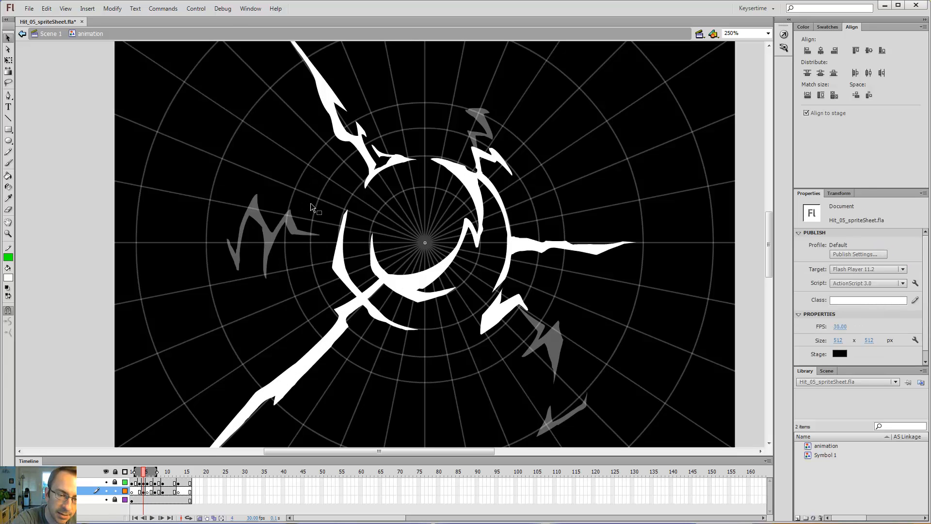
Move the lower-right fragment in frame 4 down to Y 41.40 and clean up beside the ring with the Eraser.
key("b")
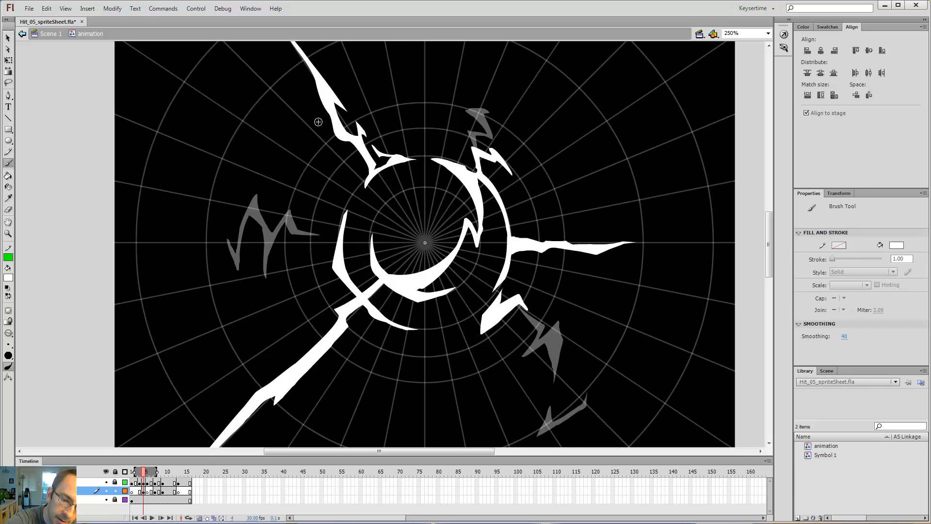
key("v")
left_click(522, 309)
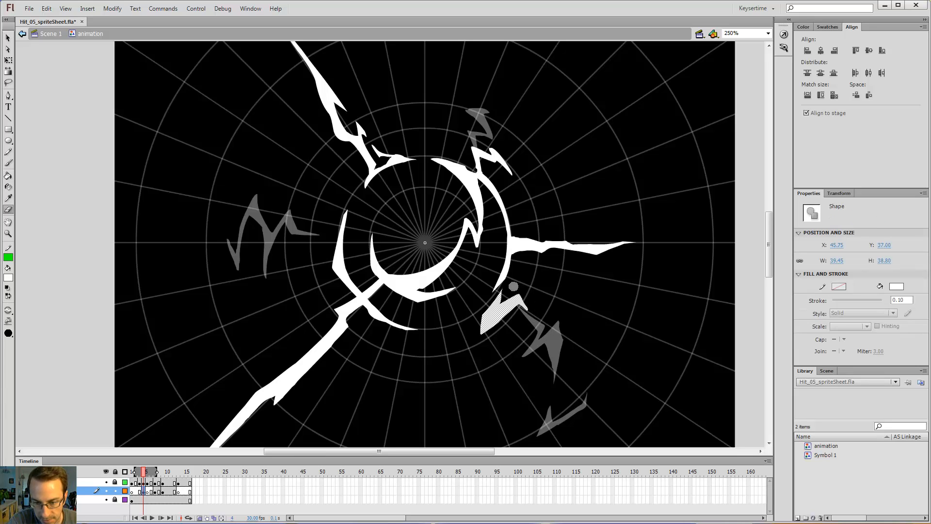
left_click_drag(518, 305, 518, 308)
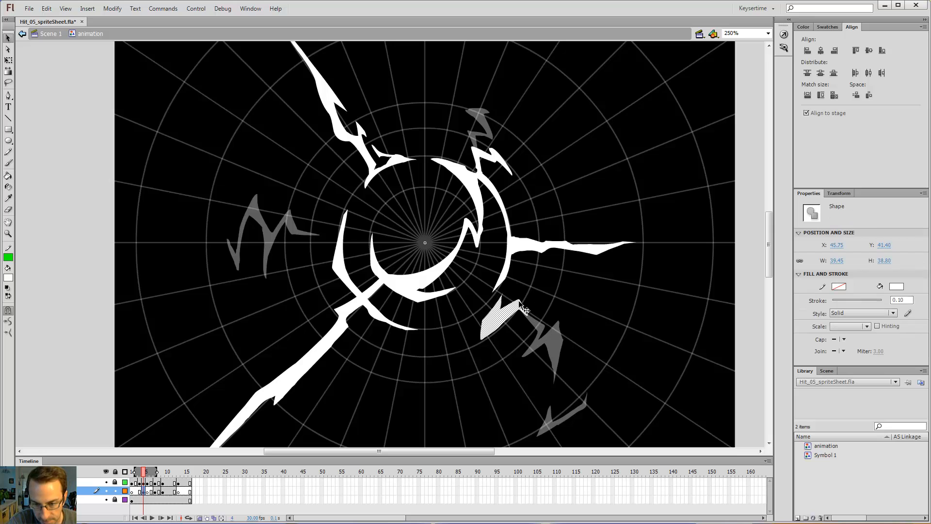
left_click_drag(523, 271, 516, 247)
key("e")
left_click(471, 278)
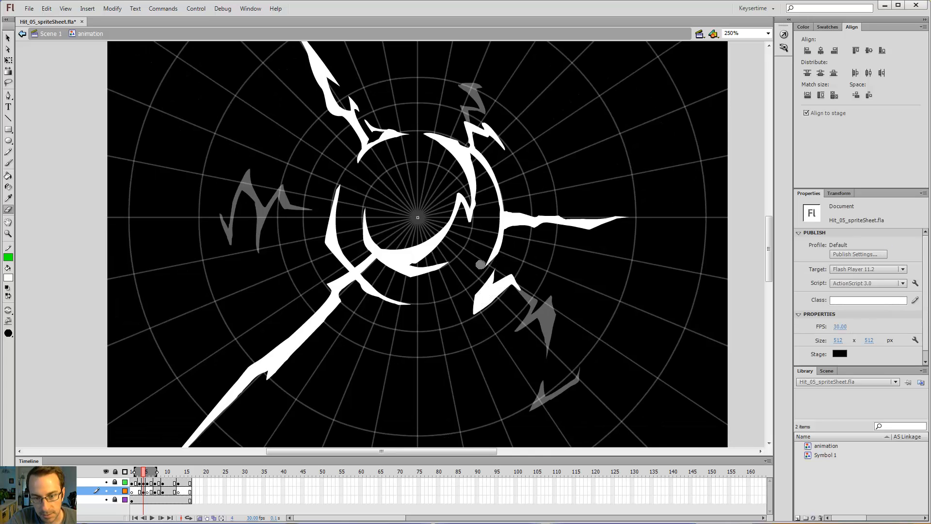
Paint a filled white zigzag bolt with a curved upper tail to the left of the ring in frame 4.
key("b")
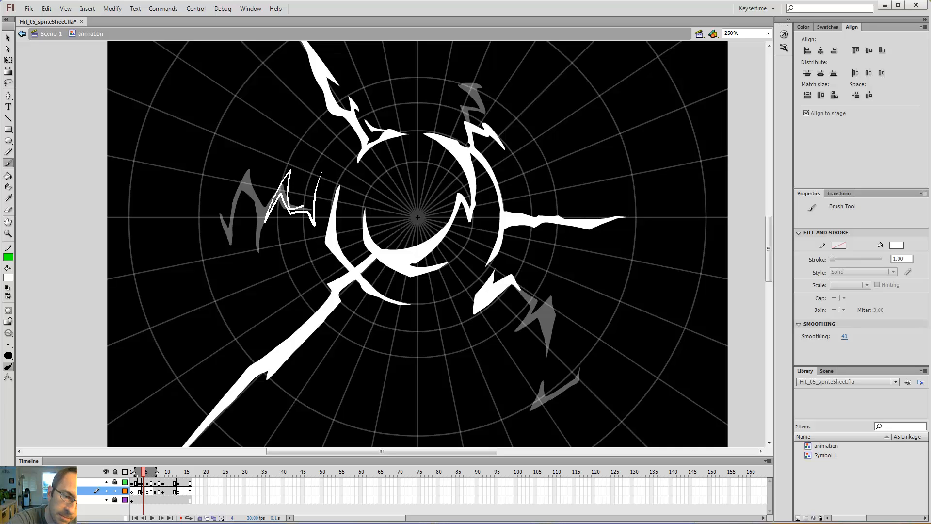
left_click_drag(316, 209, 318, 209)
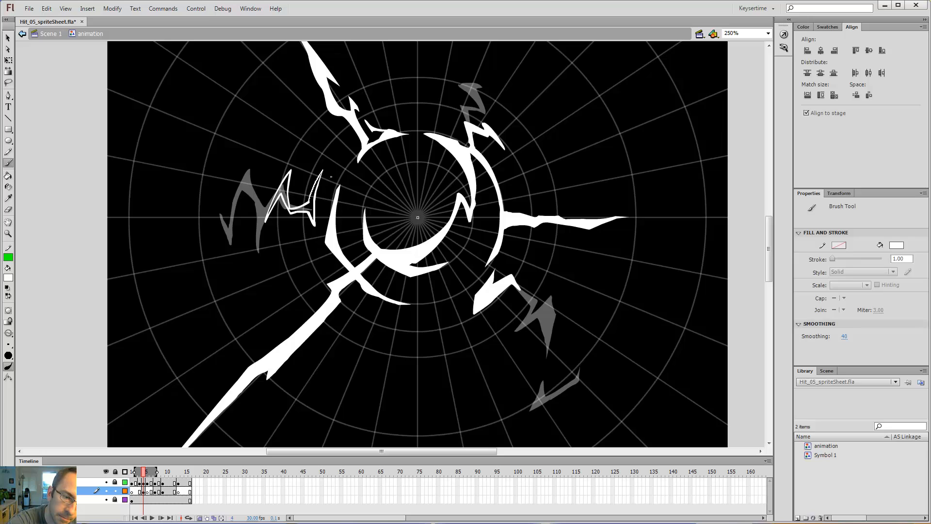
left_click_drag(342, 164, 334, 156)
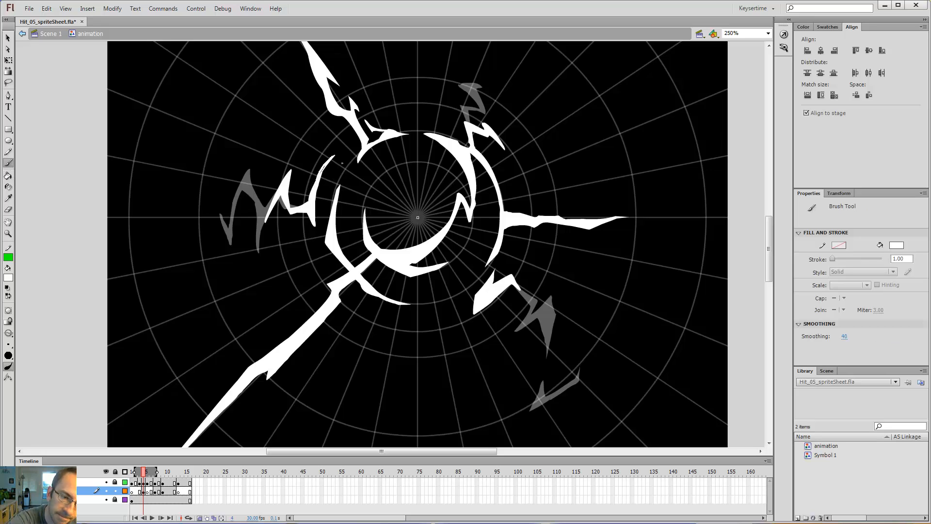
key("comma")
key("period")
key("period")
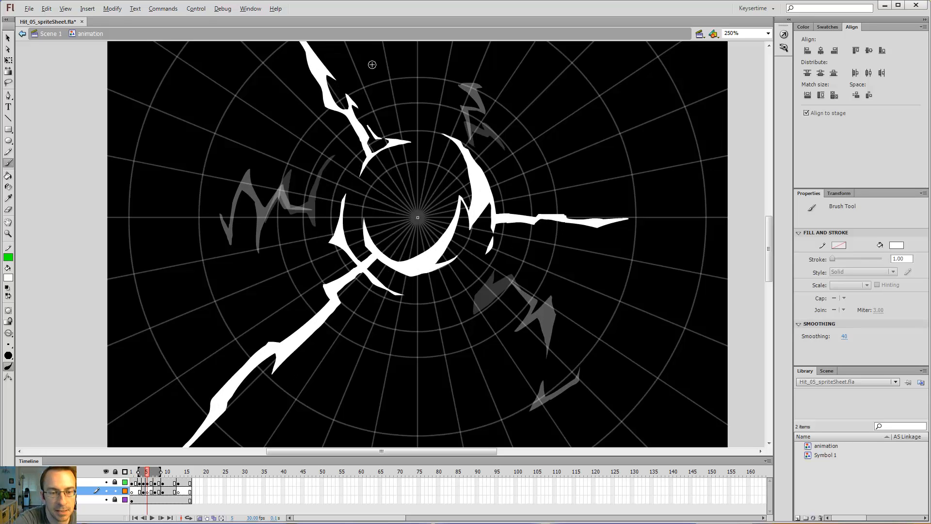
key("comma")
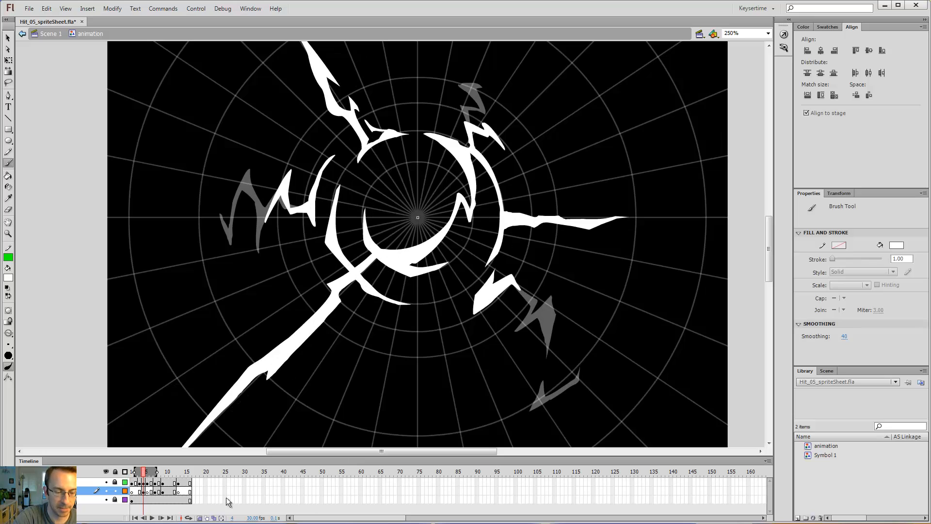
Delete the zigzag fragment at the ring's upper right in frame 4 and compare the frame with the preceding keyframes.
key("v")
left_click(478, 133)
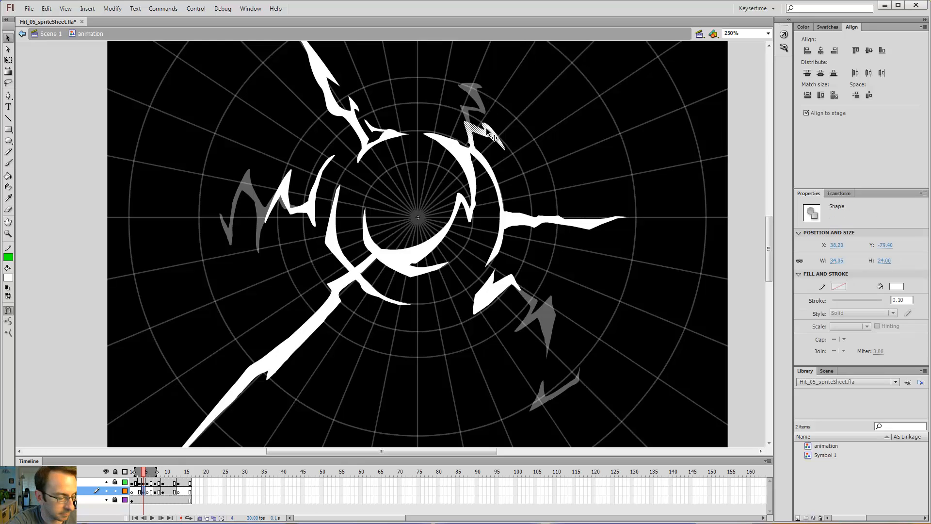
key("Delete")
key("b")
key("alt+comma")
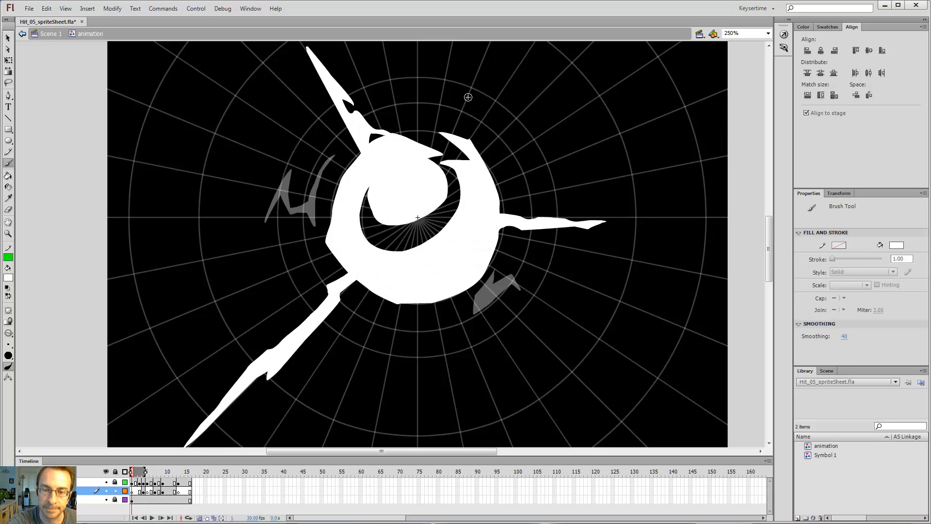
key("alt+period")
key("alt+comma")
key("alt+period")
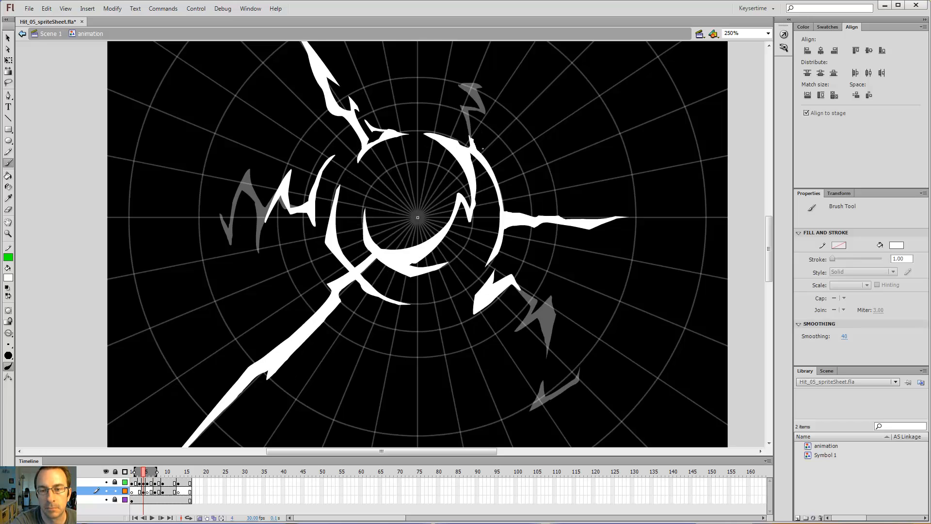
Paint a new hooked lightning bolt rising from the ring's upper right in frame 4 and fill it with white.
left_click_drag(481, 124, 480, 151)
key("ctrl+z")
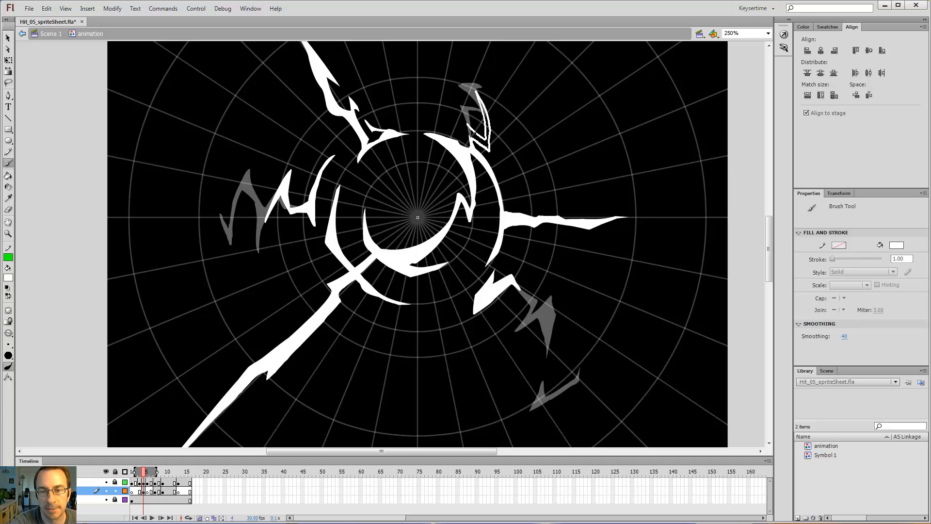
key("k")
left_click(479, 137)
key("comma")
key("period")
key("period")
key("comma")
Trim the upper tip of the new upper-right bolt in frame 4 with the Eraser.
key("e")
mouse_move(488, 99)
left_mouse_down()
mouse_move(479, 89)
mouse_move(494, 114)
mouse_move(473, 82)
left_mouse_up()
key("b")
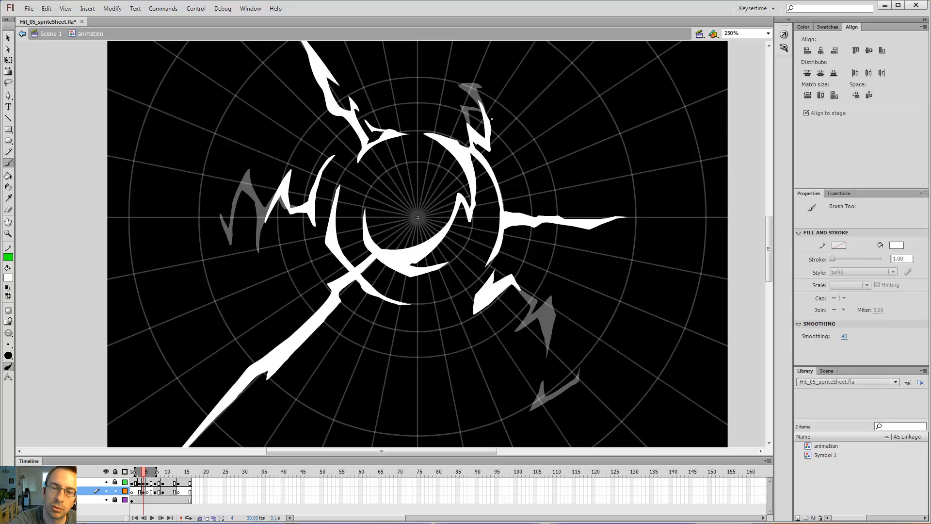
Go to frame 5 and shorten the onion skin range so it starts at frame 4.
key("period")
key("period")
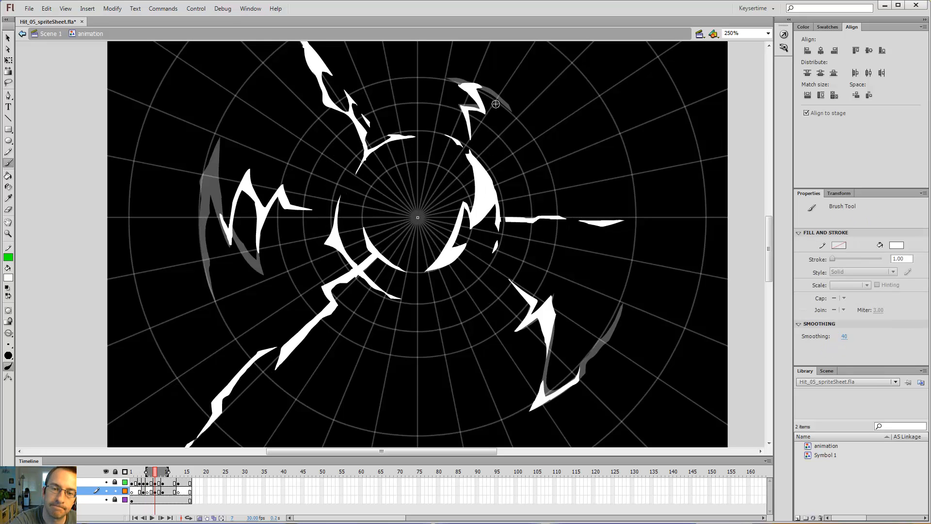
left_click(146, 472)
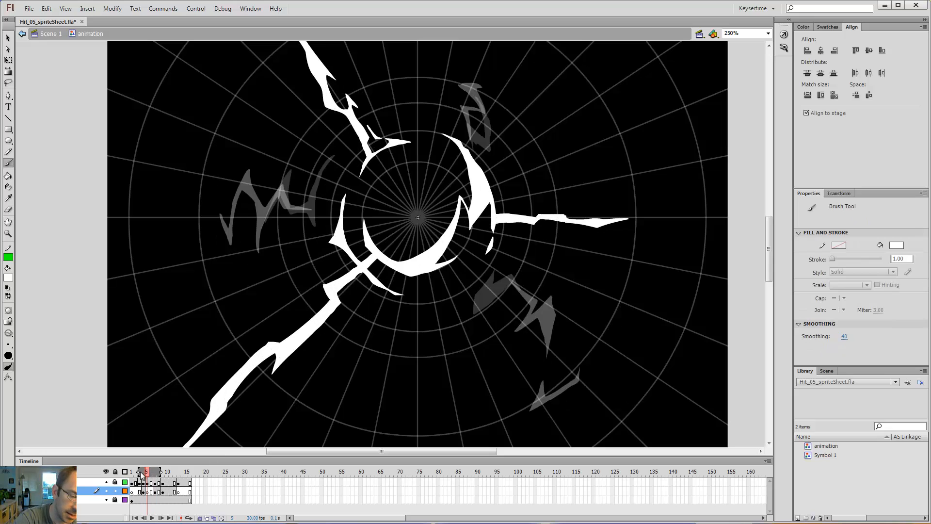
left_click_drag(139, 473, 143, 472)
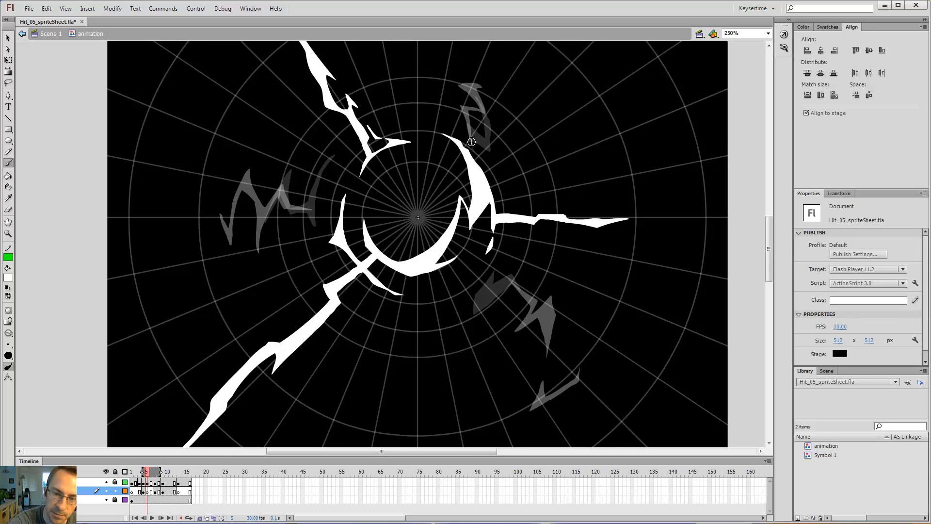
Outline an in-between zigzag bolt above the ring's upper right in frame 5 and fill it with white.
left_click_drag(465, 113, 483, 116)
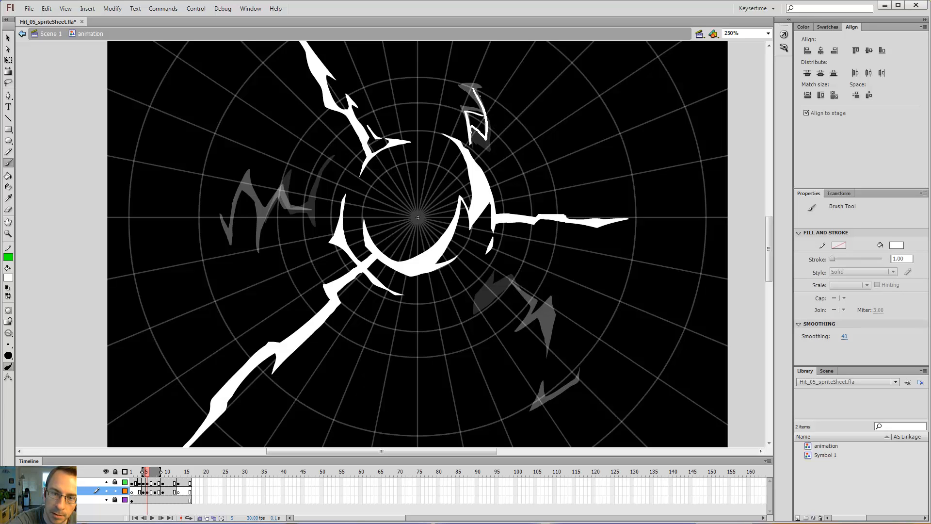
key("k")
left_click(482, 123)
Flip back and forth through frames 4 to 7 to examine the upper-right bolt's motion.
key("period")
key("comma")
key("period")
key("period")
key("comma")
key("comma")
key("period")
key("period")
key("comma")
key("comma")
key("comma")
key("period")
key("period")
key("comma")
key("comma")
key("period")
Extend the upper-right bolt in frame 5 down to the ring with the Brush and compare it with the neighbouring frames.
key("b")
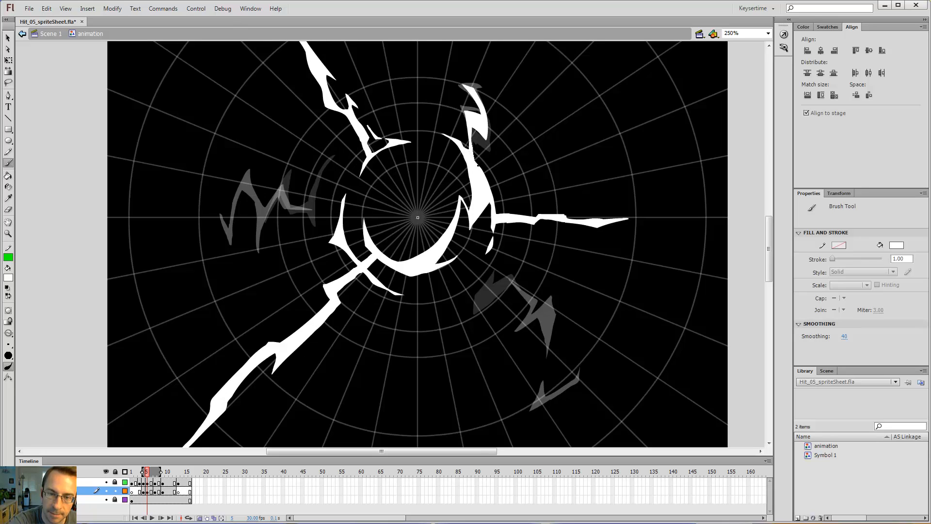
key("period")
key("comma")
key("comma")
key("period")
key("period")
key("comma")
key("comma")
key("period")
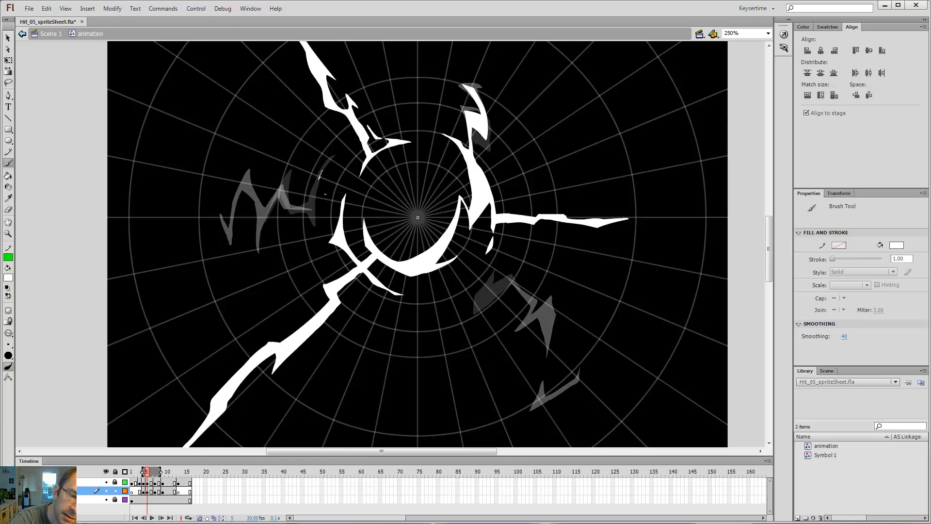
Outline an in-between zigzag bolt beside the ring's left side in frame 5 and fill it with white.
mouse_move(314, 195)
left_mouse_down()
mouse_move(306, 208)
mouse_move(291, 206)
left_mouse_up()
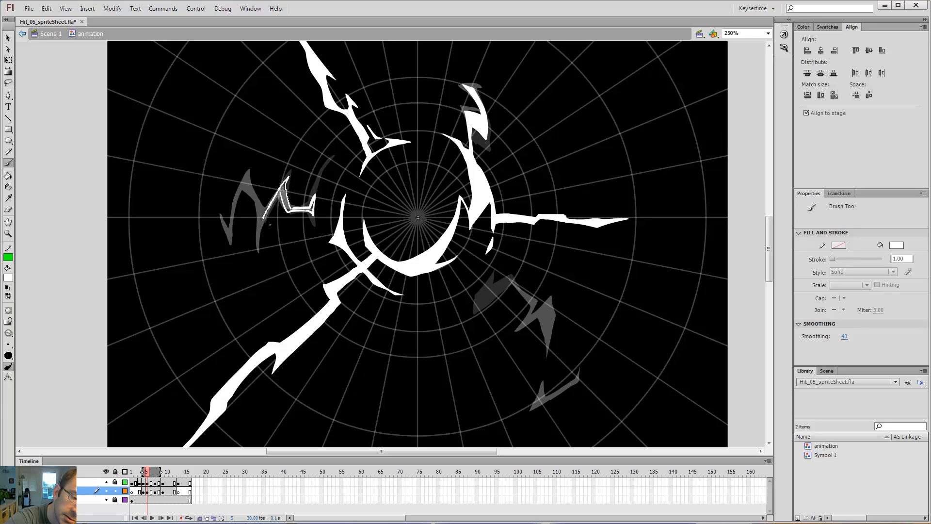
left_click_drag(252, 191, 253, 191)
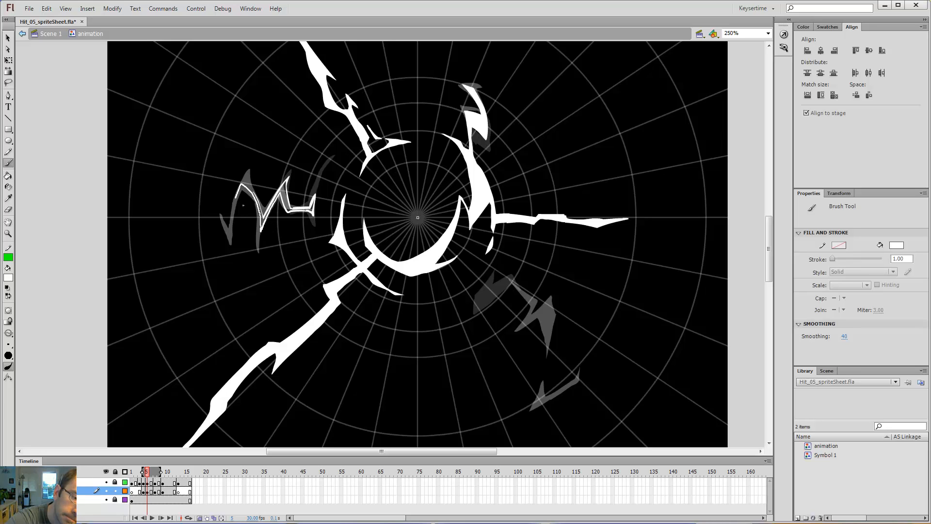
key("k")
left_click(248, 184)
left_click(283, 186)
Flip back and forth through the frames around frame 5 to examine the left zigzag bolt's motion.
key("comma")
key("period")
key("comma")
key("period")
key("comma")
key("period")
key("comma")
key("period")
key("period")
key("period")
key("comma")
key("period")
key("period")
key("comma")
key("comma")
key("comma")
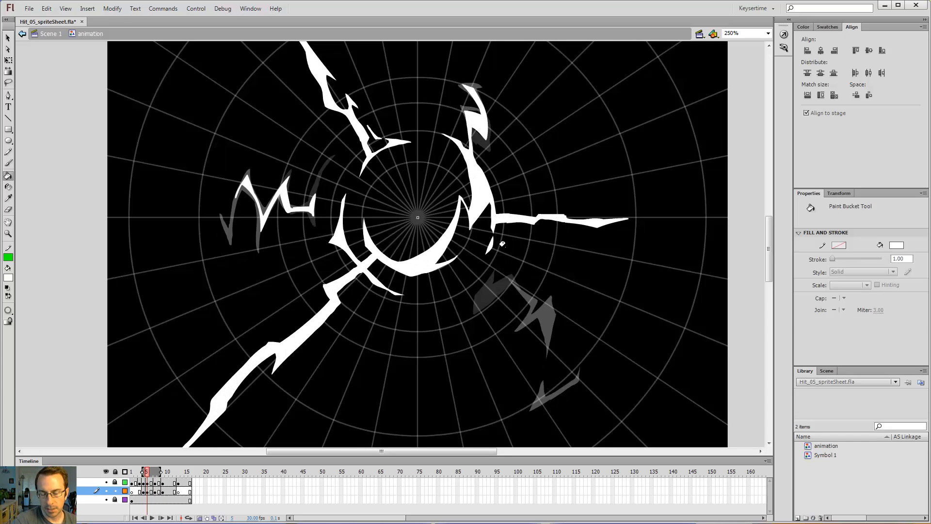
Outline an in-between zigzag bolt at the ring's lower right in frame 5 and fill it with white.
key("b")
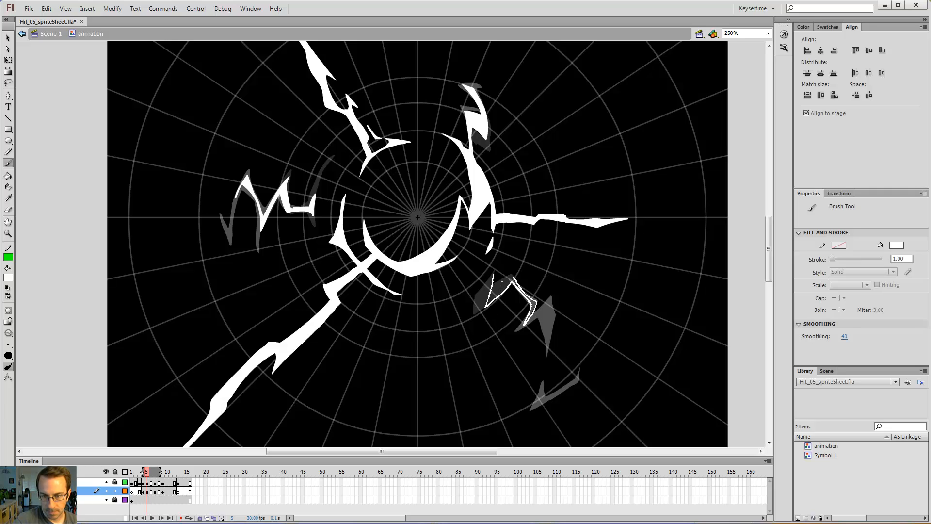
left_click(496, 283, "ctrl")
left_click_drag(389, 218, 388, 227)
key("ctrl+z")
key("ctrl+z")
key("ctrl+y")
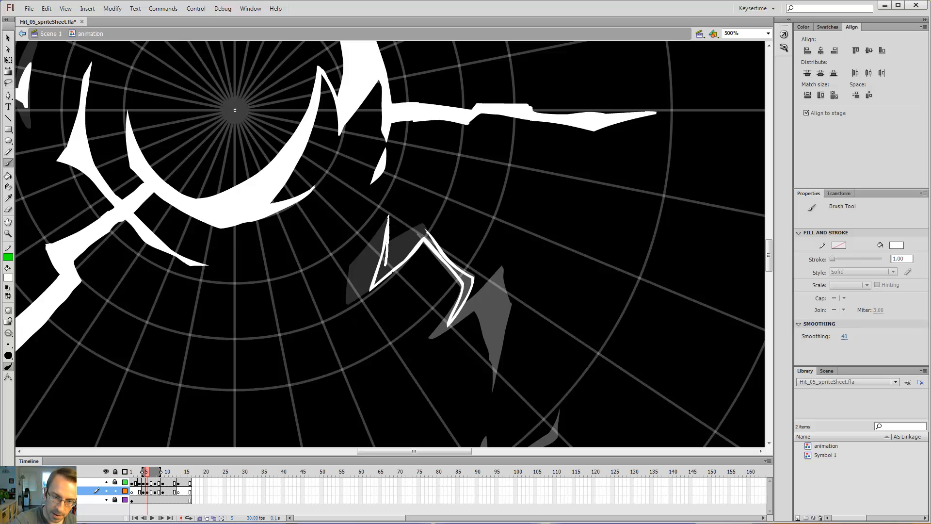
key("k")
left_click(391, 260)
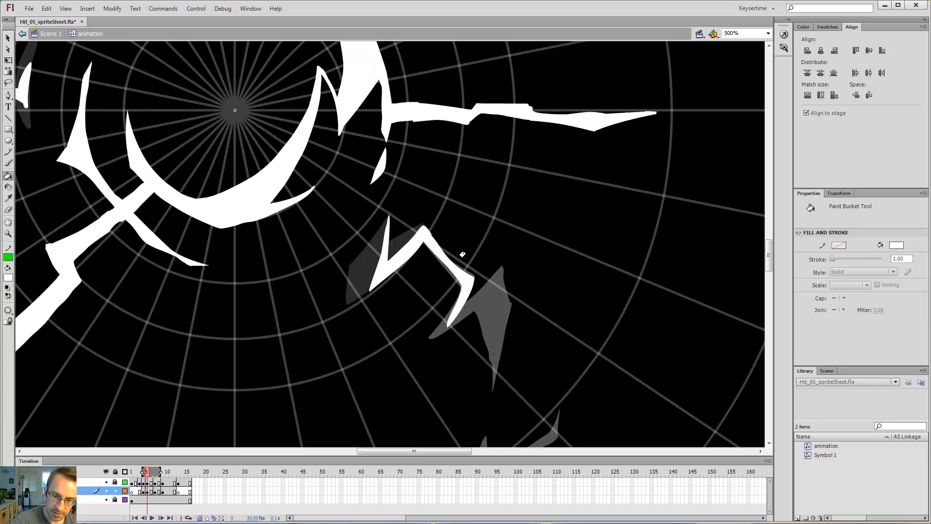
Add a small barb to the outer end of frame 5's lower-right bolt and fill it with white.
key("b")
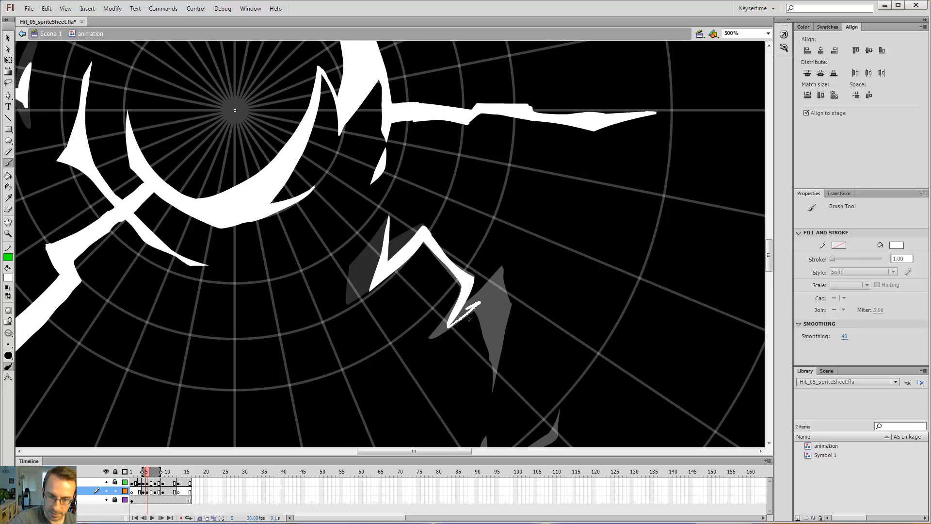
key("k")
left_click(461, 308)
Flip through the frames up to frame 9 with the whole effect in view, and preview the animation in a test movie.
key("ctrl+minus")
key("period")
key("period")
key("ctrl+minus")
key("period")
key("comma")
key("period")
key("period")
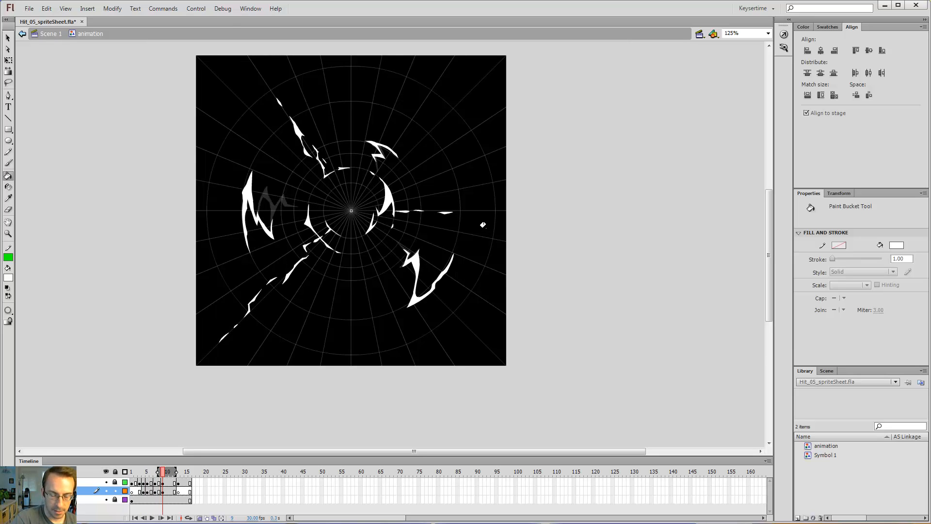
key("ctrl+Return")
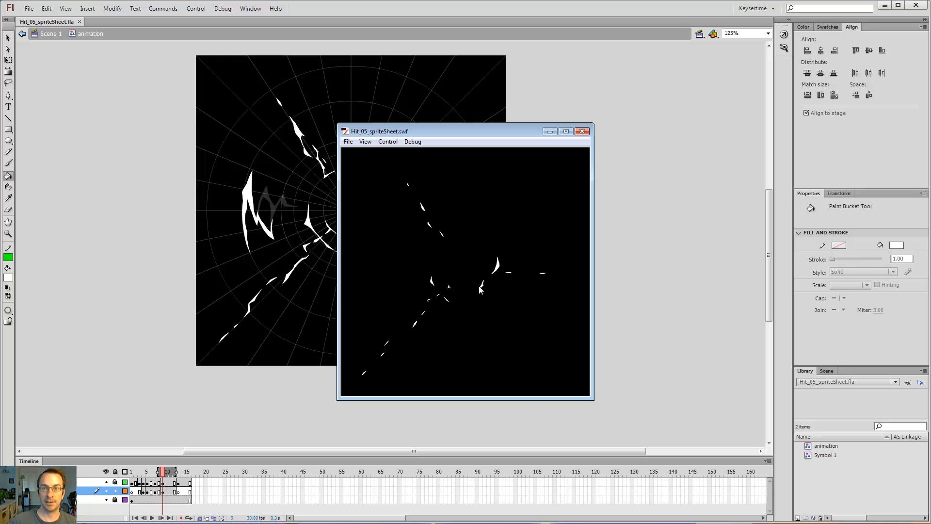
left_click(582, 131)
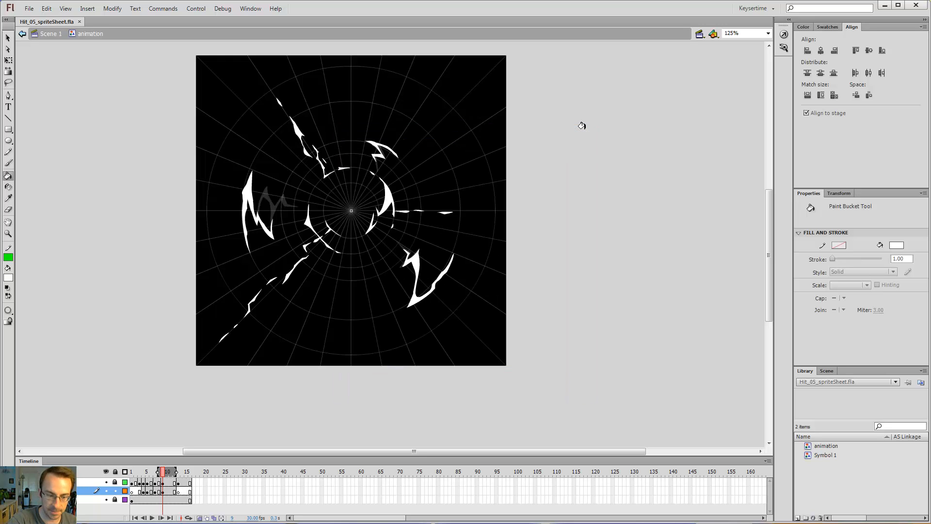
Turn off onion skinning and scrub the timeline from frame 11 to frame 15 to examine how the effect ends.
left_click(165, 475)
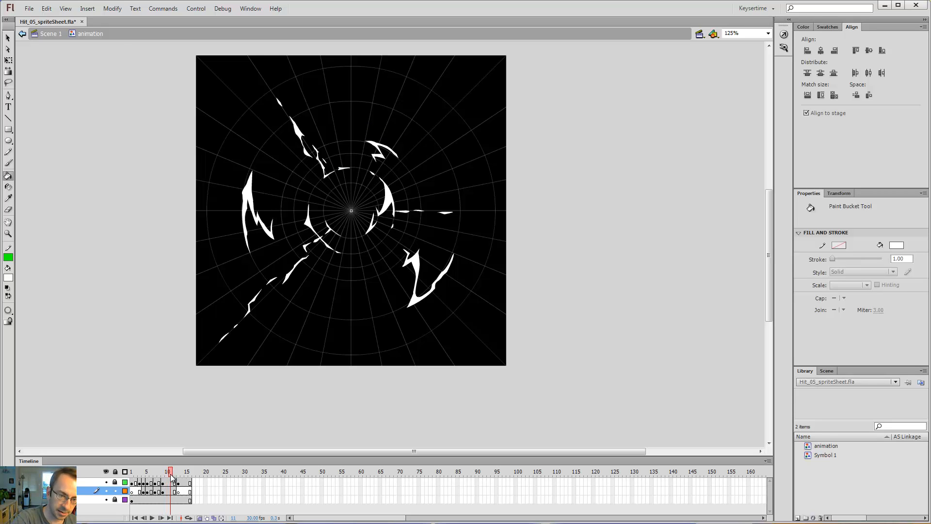
left_click(170, 492)
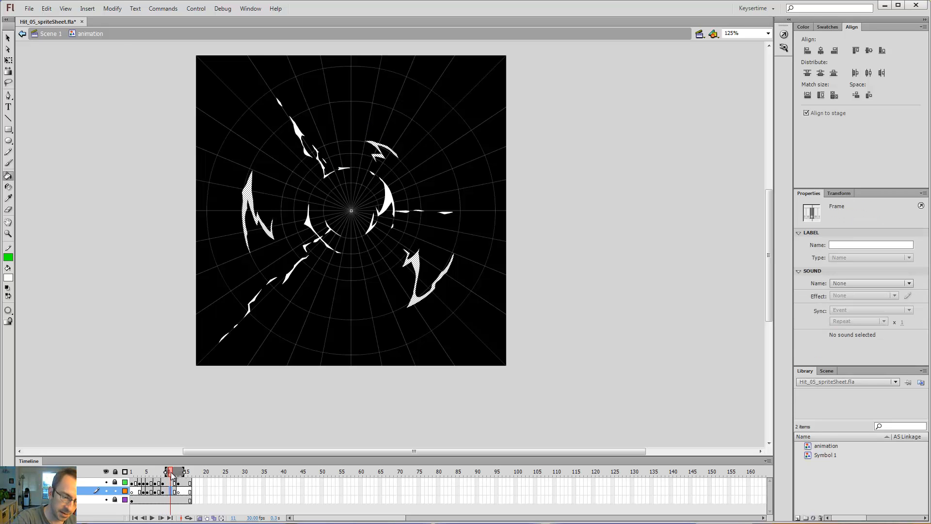
left_click(199, 519)
mouse_move(172, 474)
left_mouse_down()
mouse_move(156, 474)
mouse_move(187, 474)
left_mouse_up()
key("v")
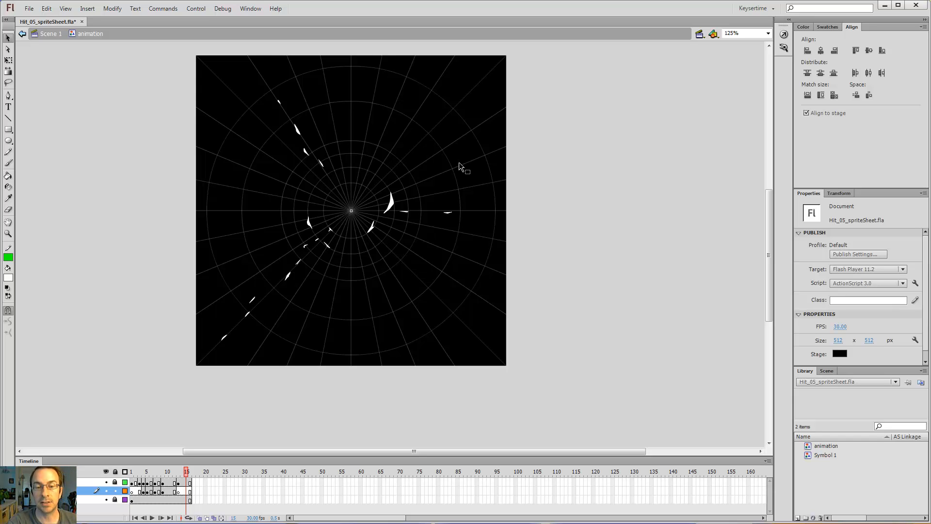
Play the animation on the timeline and check its timing in a test movie.
key("Return")
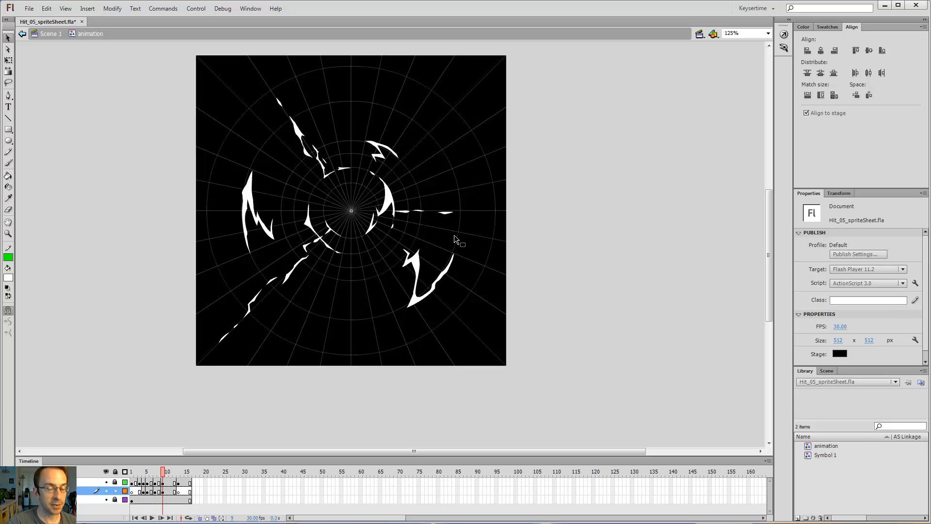
key("ctrl+Return")
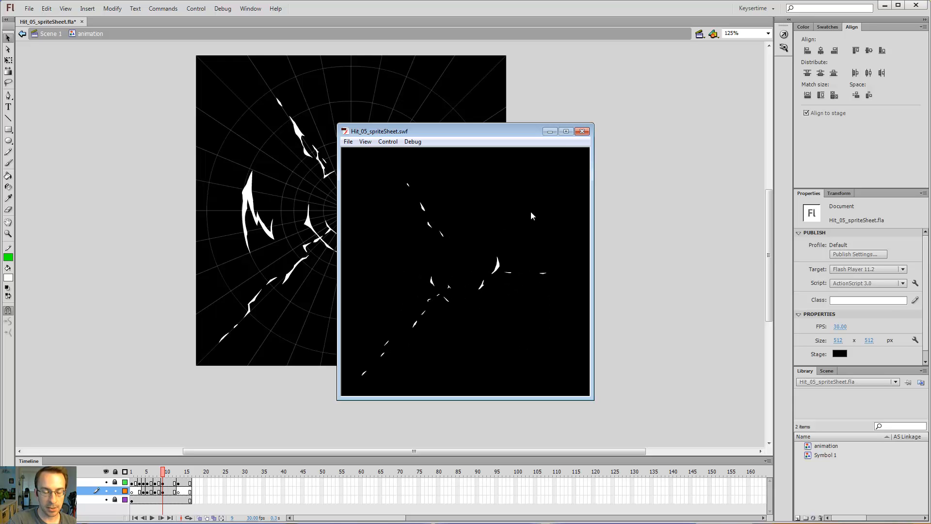
left_click(582, 132)
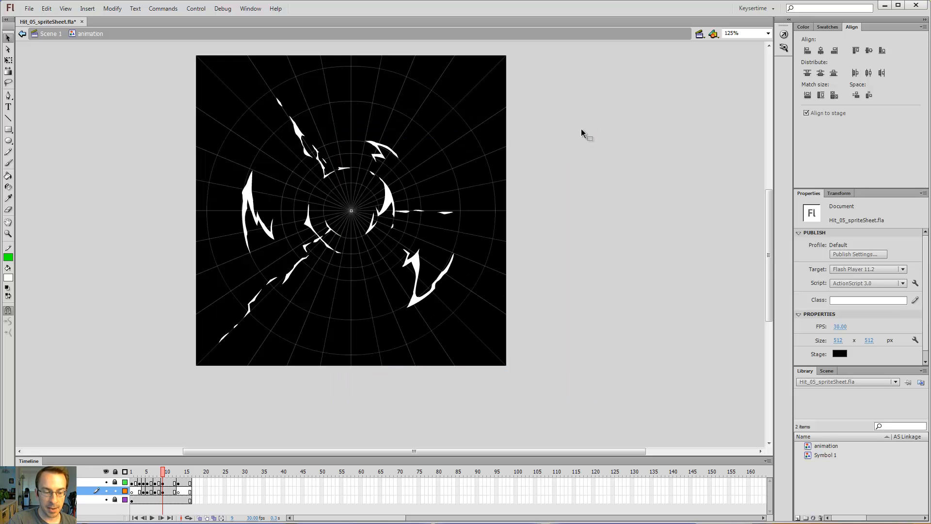
Examine the last frames of the fragment layer, comparing frames 12 to 16 with the main effect layer.
left_click_drag(163, 474, 188, 481)
left_click_drag(189, 479, 178, 478)
left_click(178, 492)
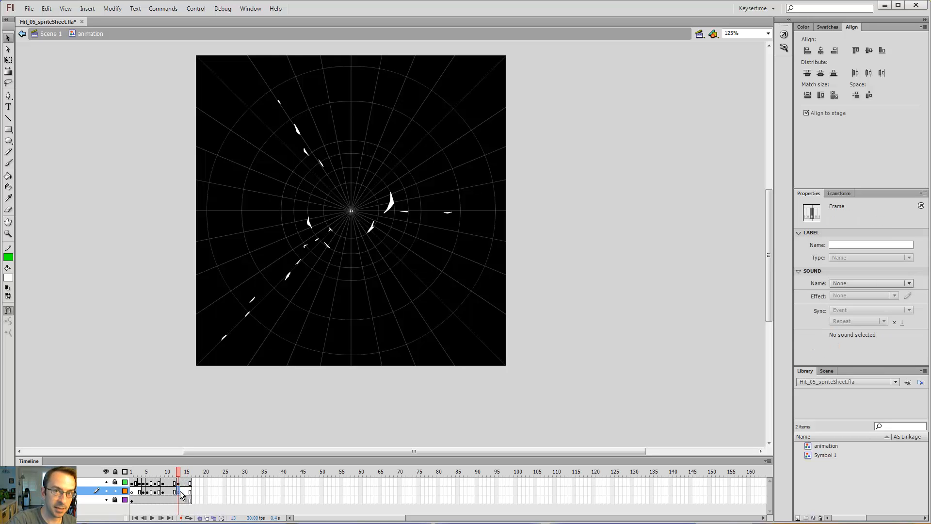
left_click(188, 493)
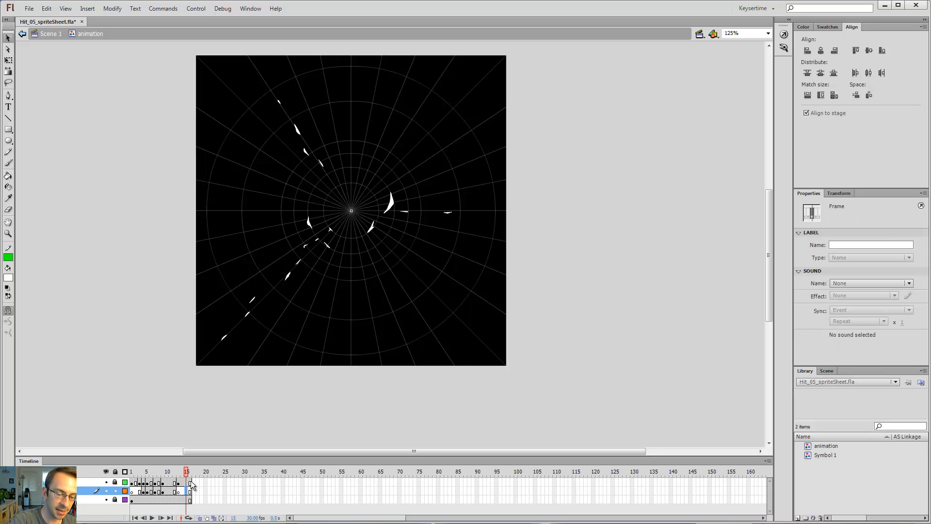
left_click(190, 483)
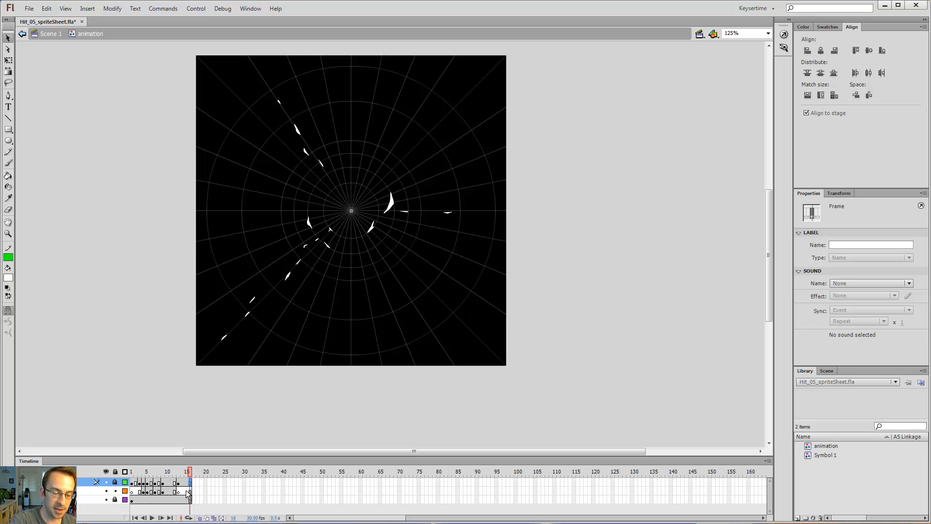
left_click(187, 492)
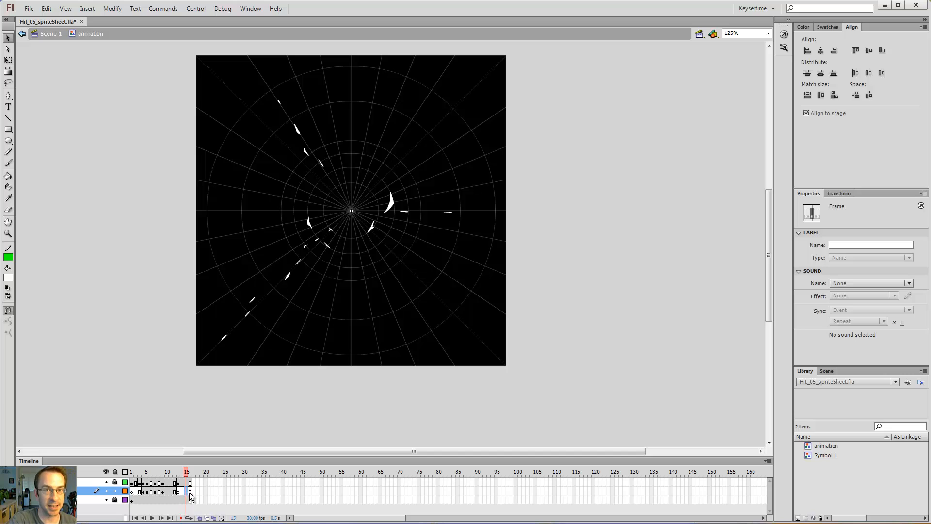
left_click(176, 492)
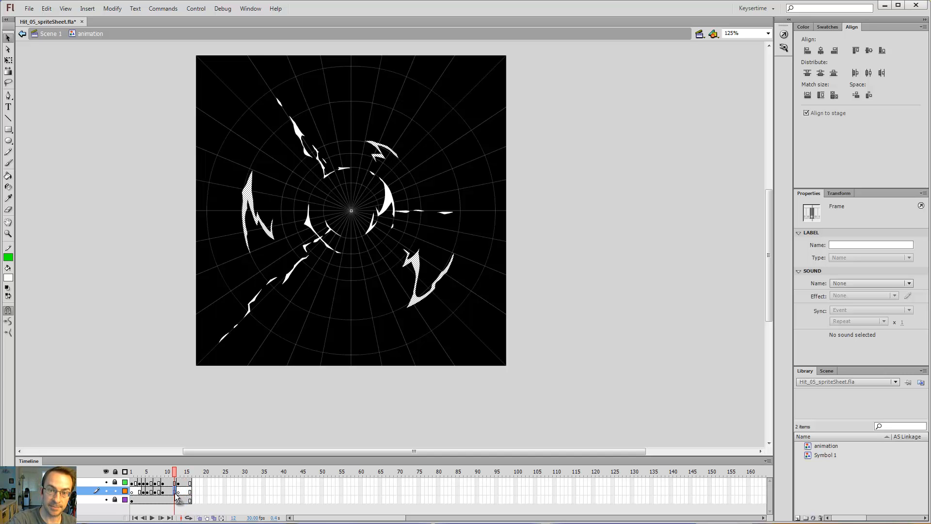
Go to frame 11 and run another test movie to examine how the outer fragments disappear.
left_click(170, 470)
key("ctrl+Return")
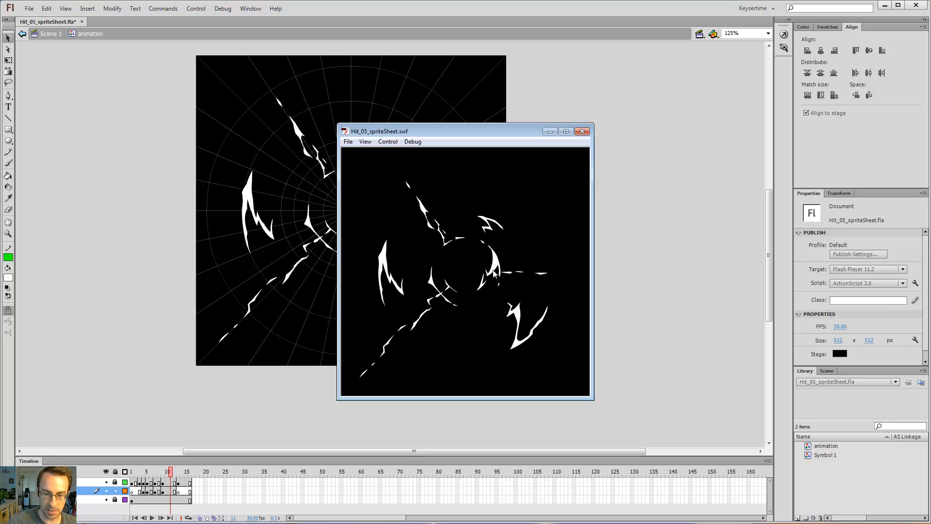
left_click(582, 131)
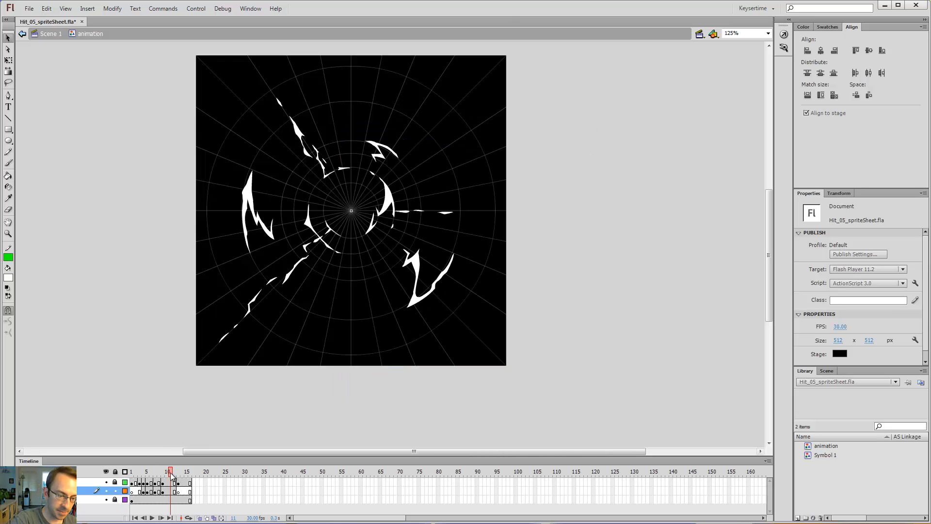
Move the large outer fragments' keyframe from frame 9 to an earlier frame on the fragment layer.
left_click(149, 473)
left_click_drag(147, 477, 164, 495)
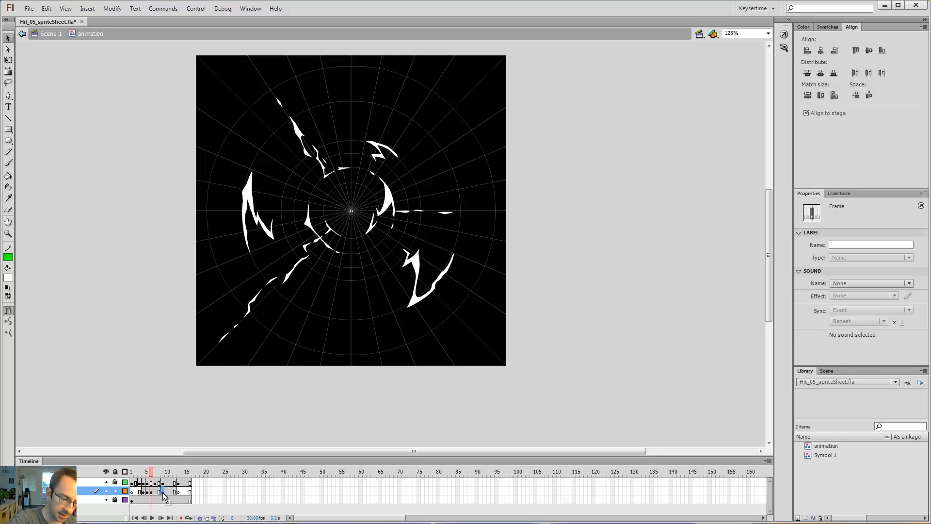
key("ctrl+z")
left_click(178, 494)
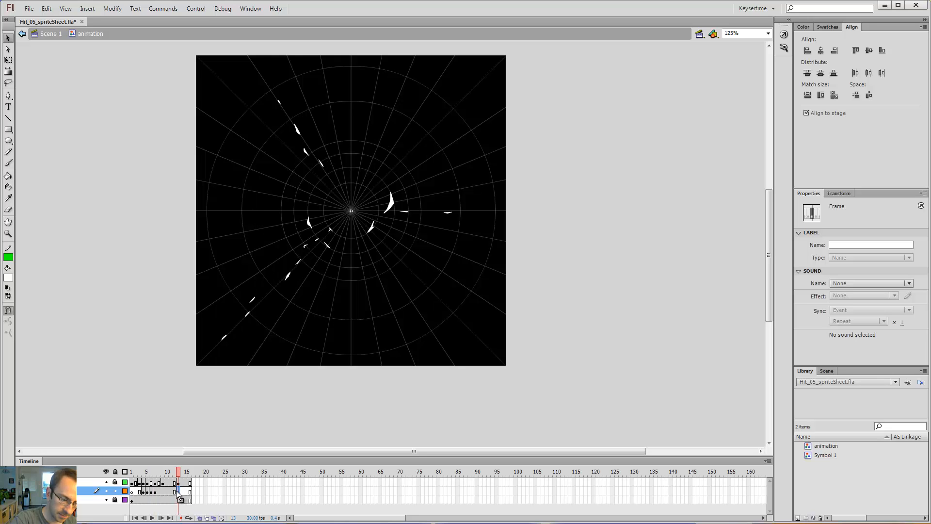
left_click(168, 492)
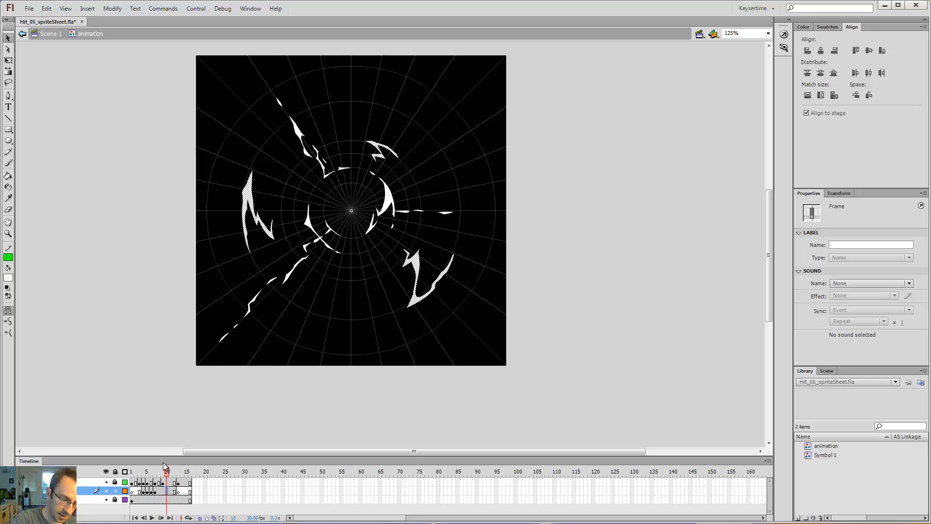
Insert a blank keyframe at frame 9 of the fragment layer and turn on onion skinning for brush drawing.
left_click(163, 492)
left_click(199, 518)
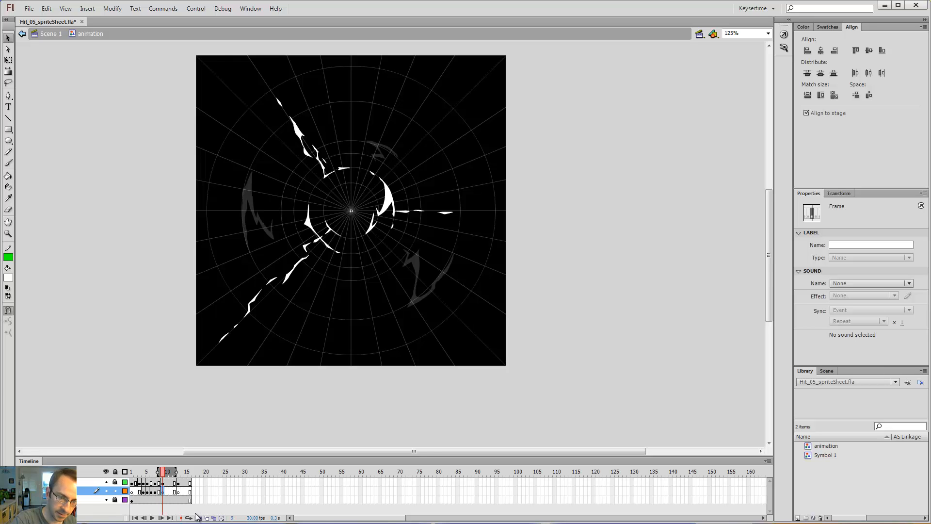
key("b")
key("ctrl+=")
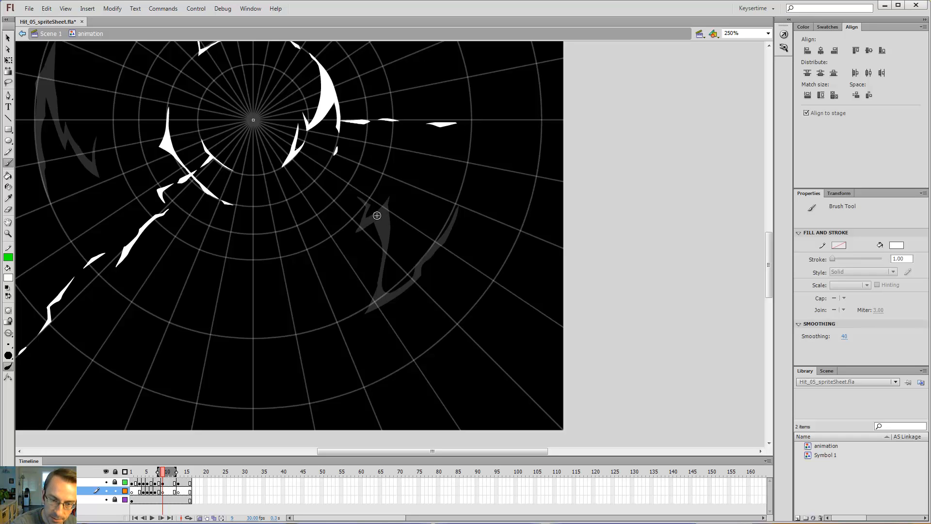
Outline broken-up shards over the lower-right fragment's onion skin in frame 9 and fill them with white.
left_click_drag(387, 211, 387, 216)
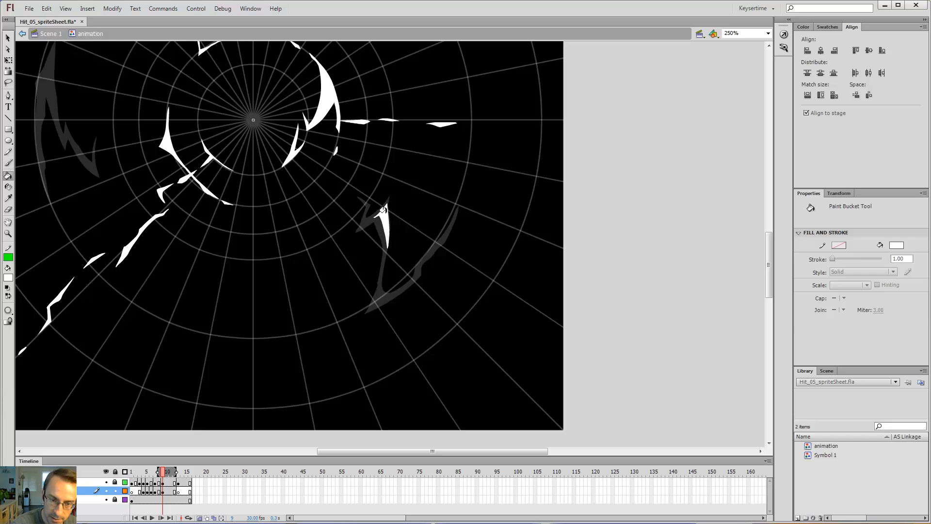
left_click_drag(448, 228, 445, 240)
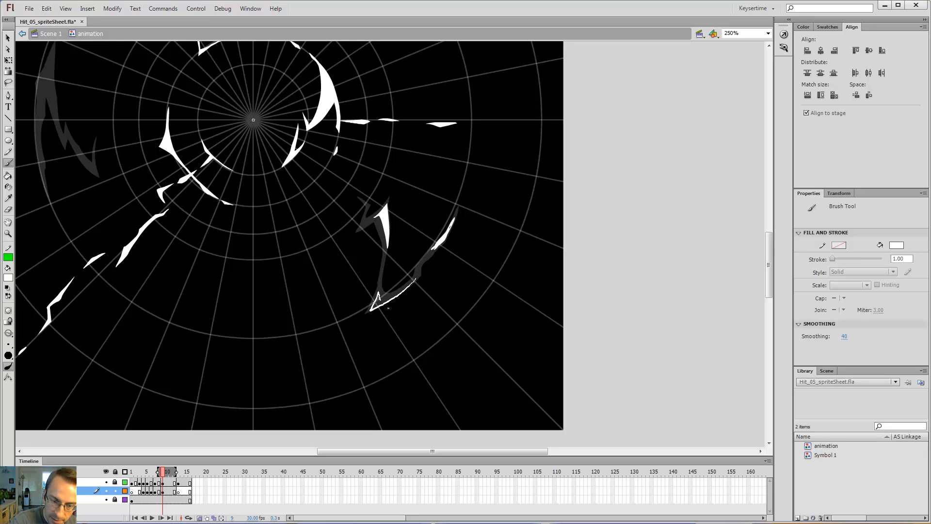
key("k")
Outline broken-up shards over the left fragment's onion skin in frame 9 and fill them with white.
mouse_move(217, 281)
left_mouse_down()
mouse_move(408, 351)
mouse_move(445, 353)
mouse_move(477, 385)
left_mouse_up()
key("b")
left_click_drag(311, 147, 306, 167)
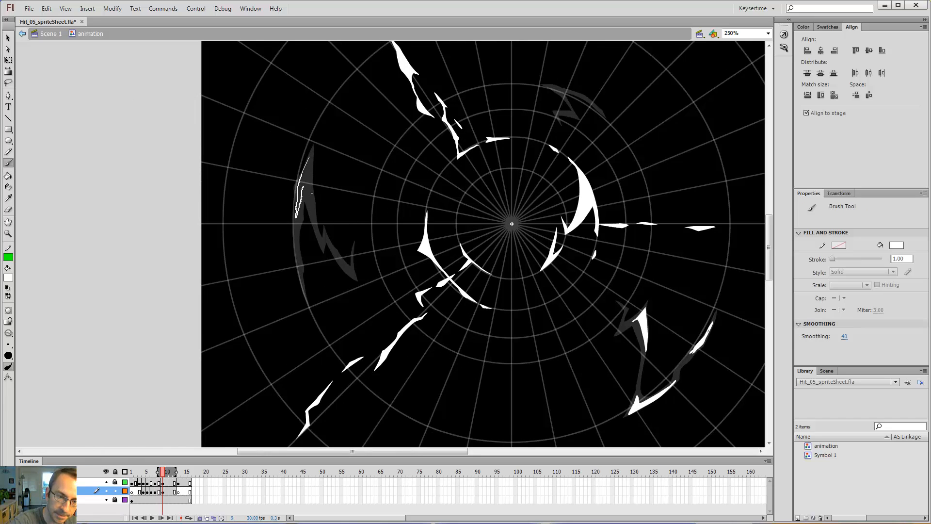
left_click_drag(317, 164, 317, 165)
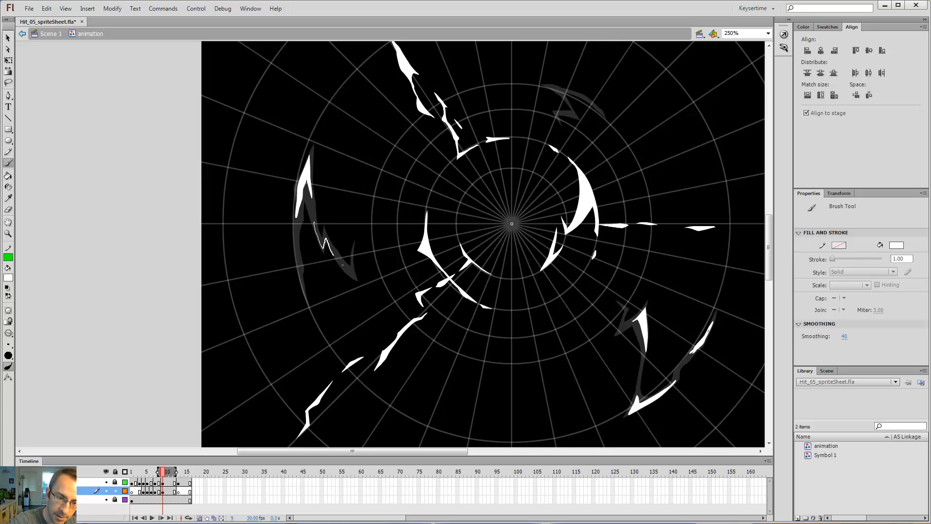
left_click_drag(337, 259, 337, 258)
key("e")
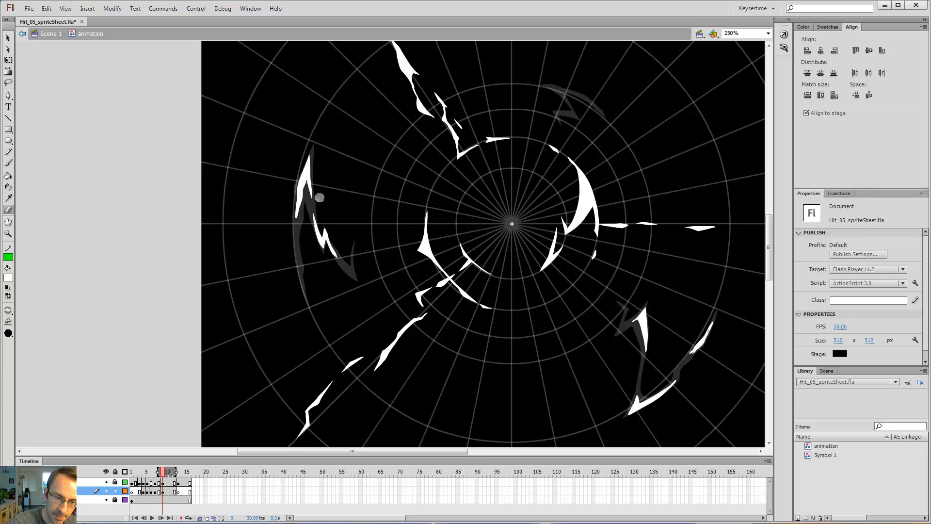
Draw small white shards over the upper-right fragment's onion skin in frame 9.
left_click_drag(517, 141, 410, 175)
key("b")
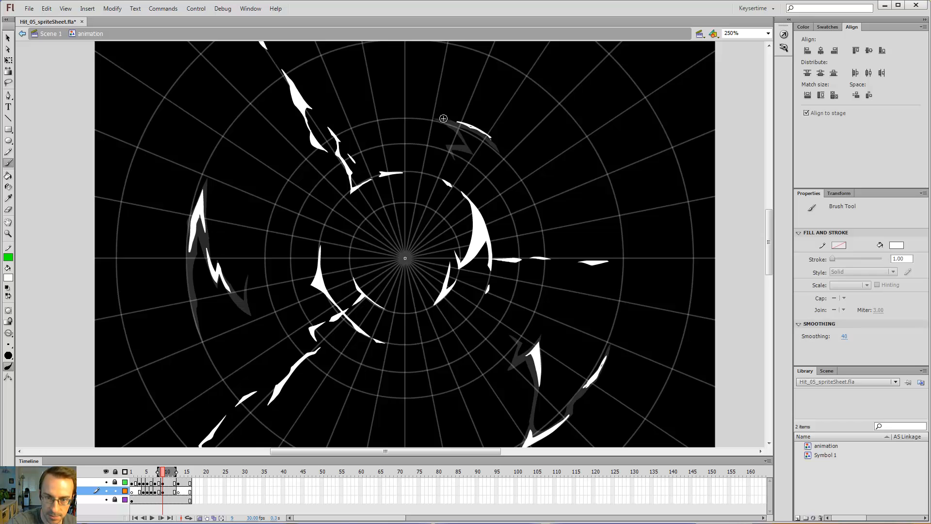
left_click_drag(453, 127, 454, 129)
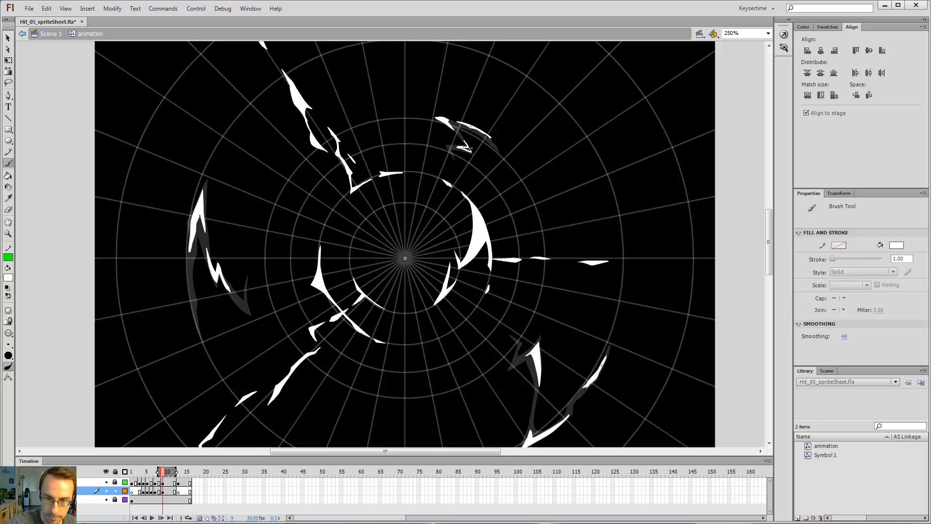
key("k")
key("ctrl+minus")
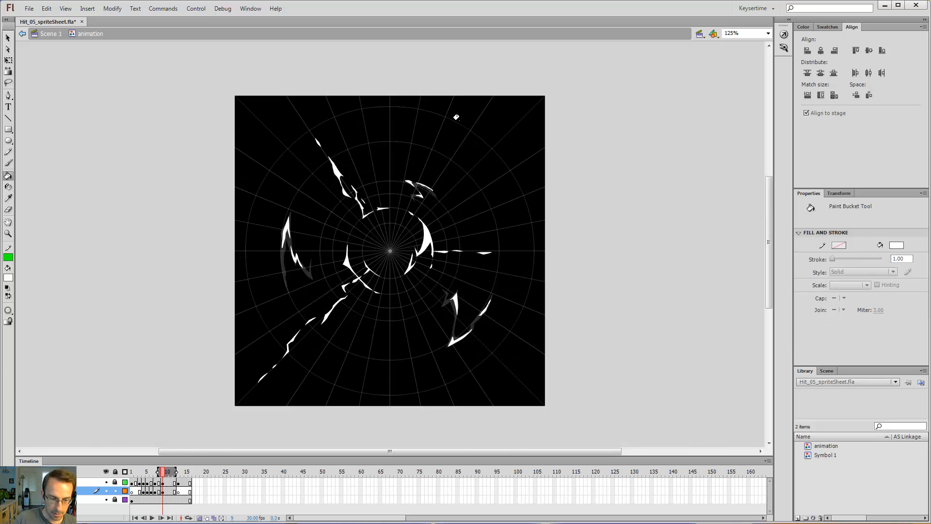
Run a test movie, close it, and review the opening frames with onion skinning turned off.
key("ctrl+Return")
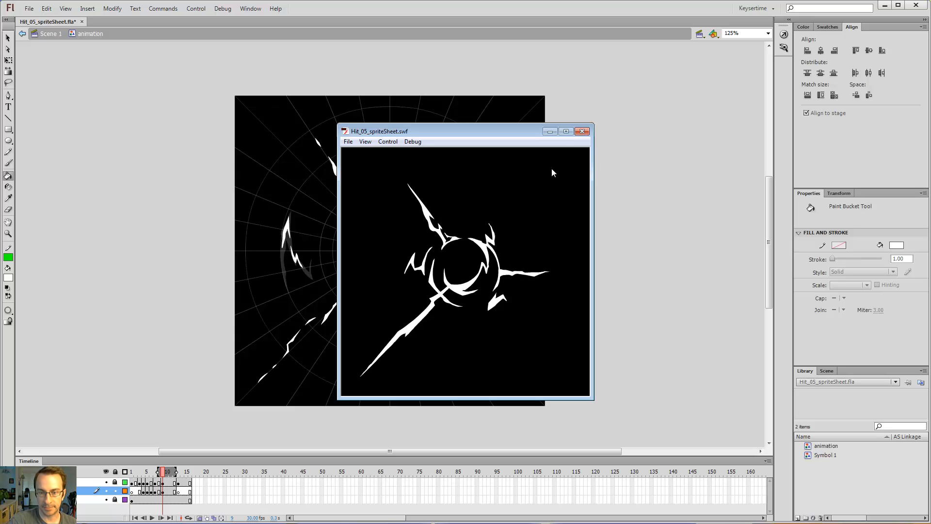
left_click(583, 130)
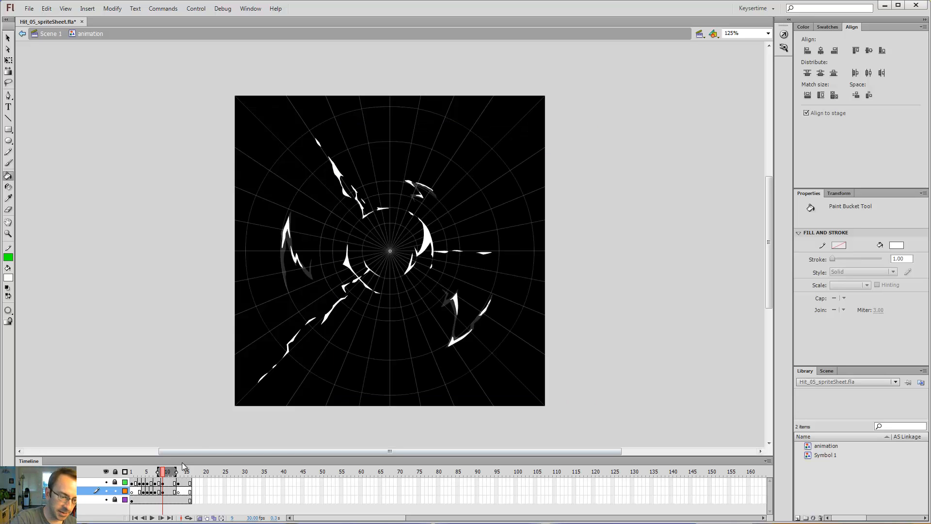
left_click_drag(164, 478, 135, 473)
left_click(199, 518)
left_click(136, 474)
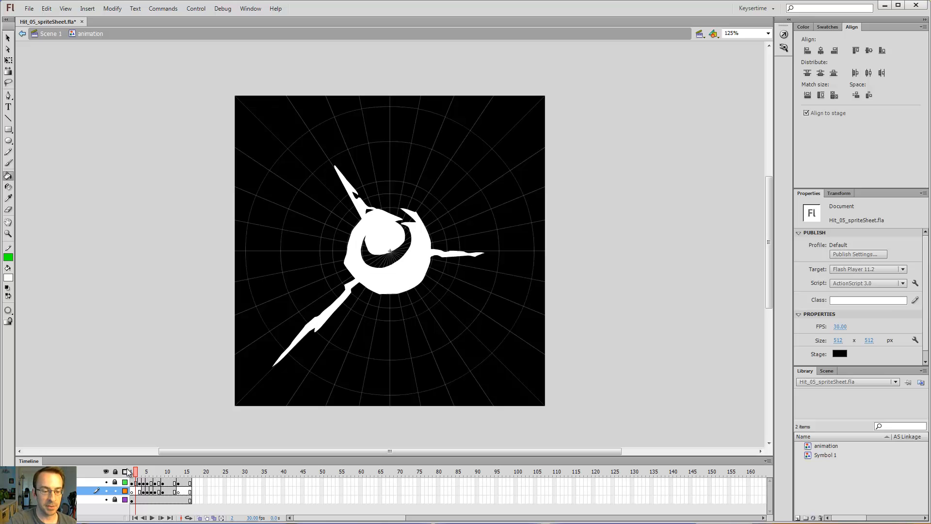
left_click_drag(131, 475, 130, 475)
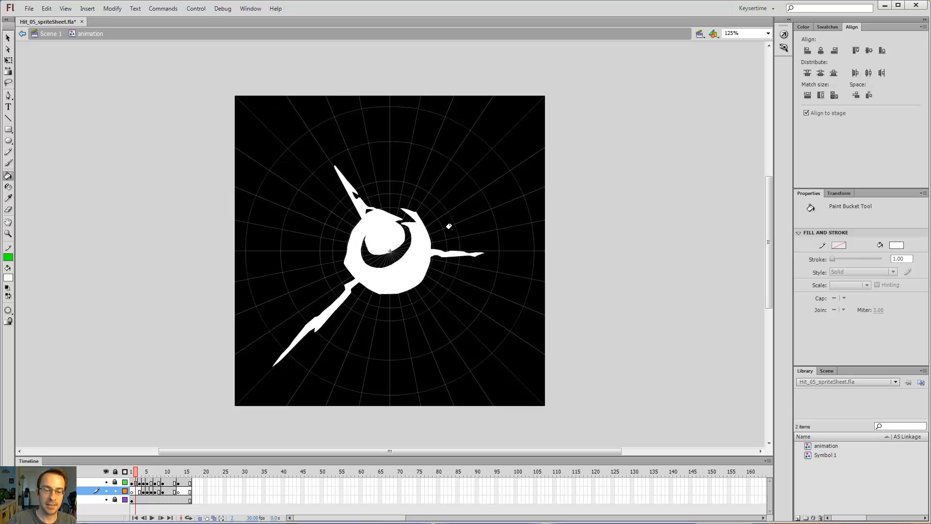
Insert a blank keyframe at frame 11 of the fragment layer and turn onion skinning back on.
left_click_drag(137, 472, 170, 474)
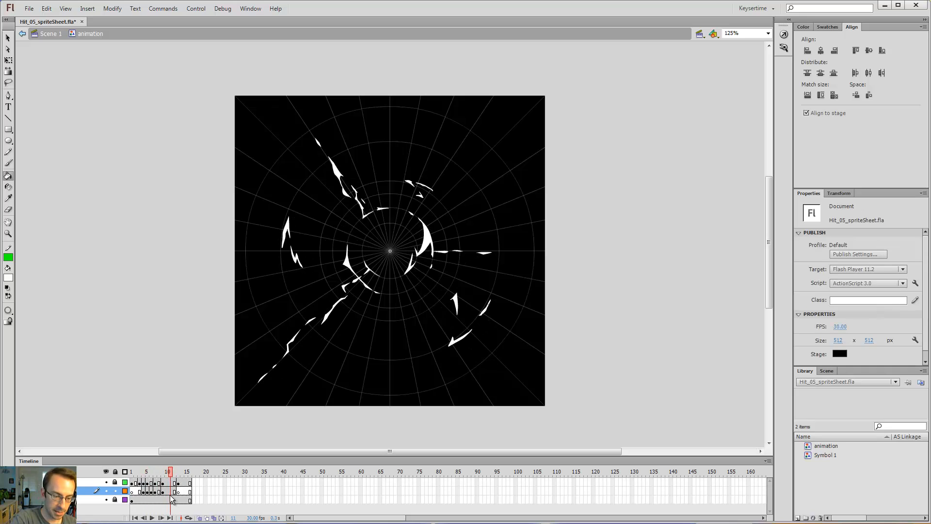
left_click(173, 483)
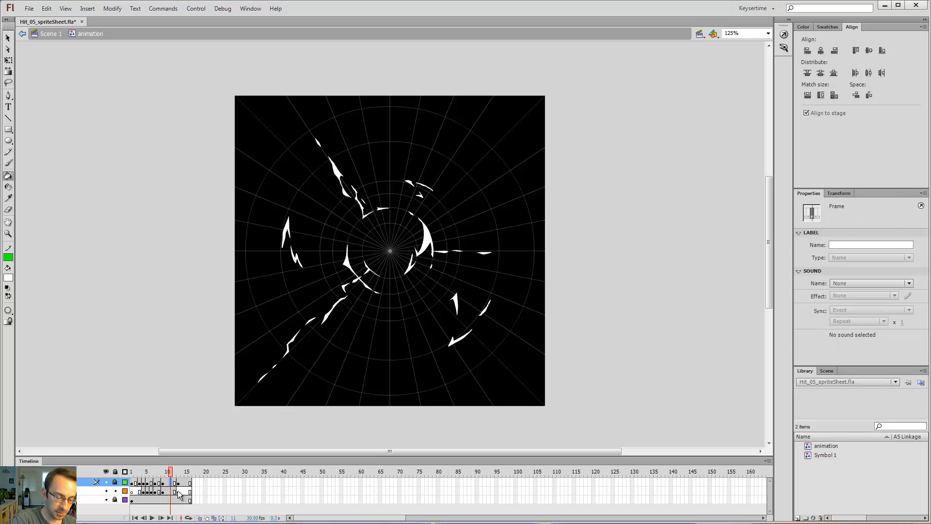
left_click(170, 492)
key("F7")
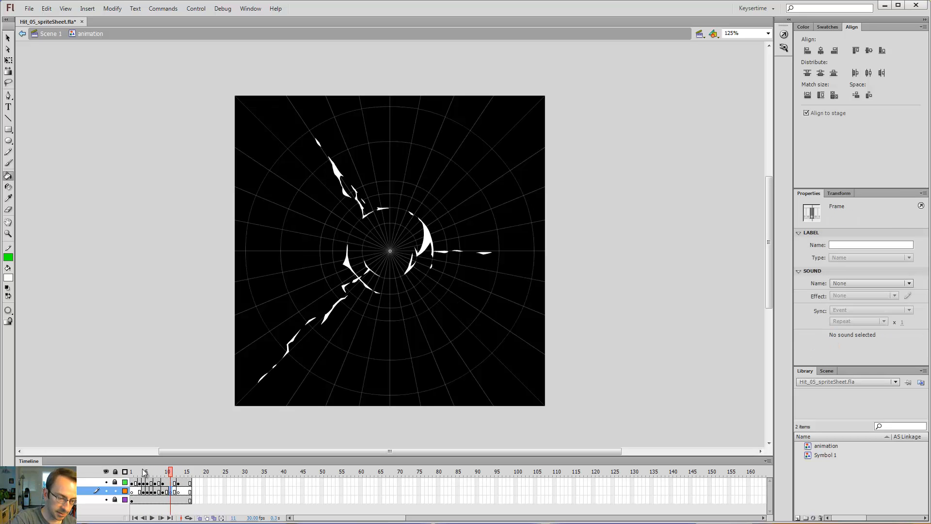
left_click(200, 518)
key("z")
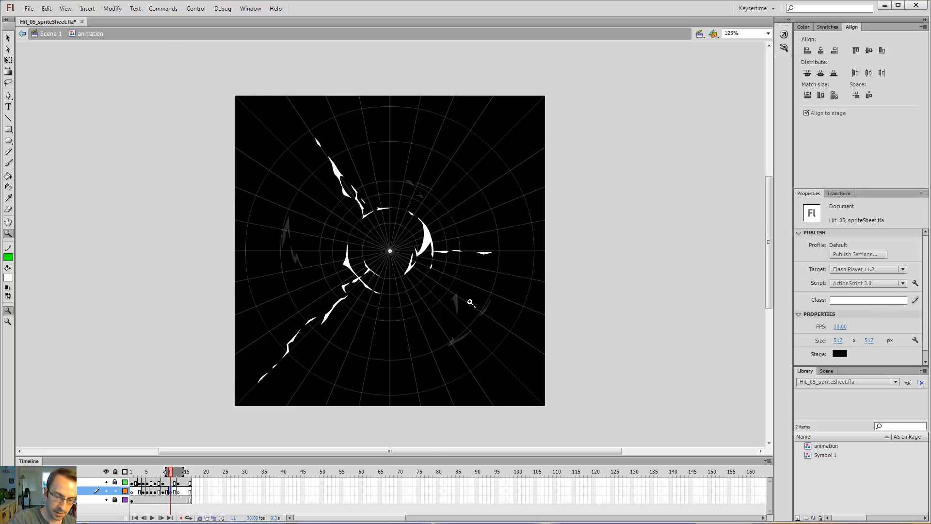
left_click(420, 249)
left_click(372, 227)
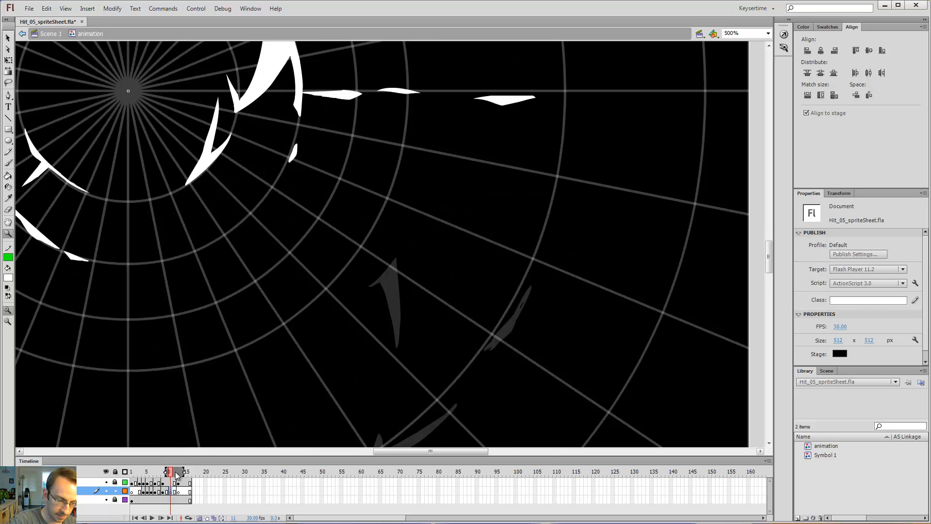
Compare the neighbouring frames, then draw a smaller white version of the lower-right fragment's upper shard in frame 11.
key("b")
key("comma")
key("comma")
key("period")
key("period")
left_click_drag(410, 317, 422, 242)
key("comma")
key("comma")
key("period")
key("period")
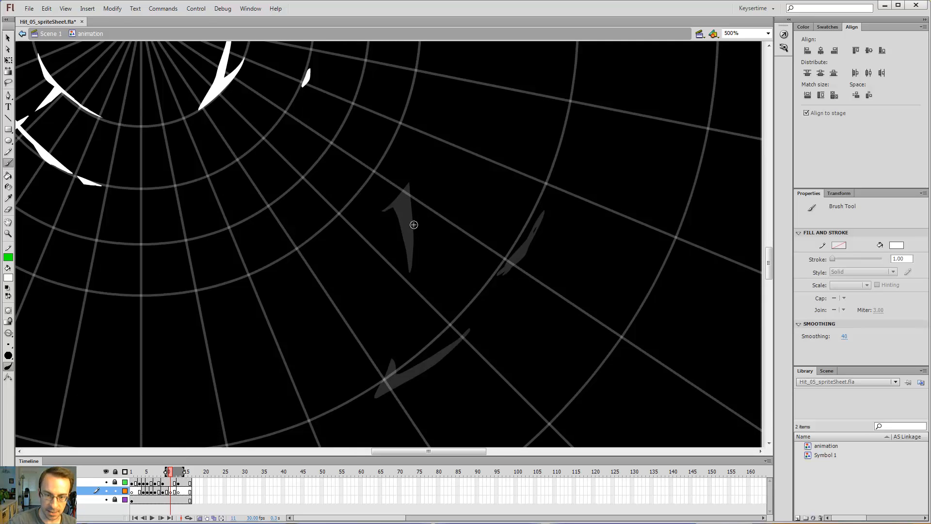
key("comma")
key("comma")
key("comma")
key("comma")
key("period")
key("period")
key("comma")
key("comma")
key("period")
key("period")
key("comma")
key("comma")
key("period")
key("period")
key("period")
key("period")
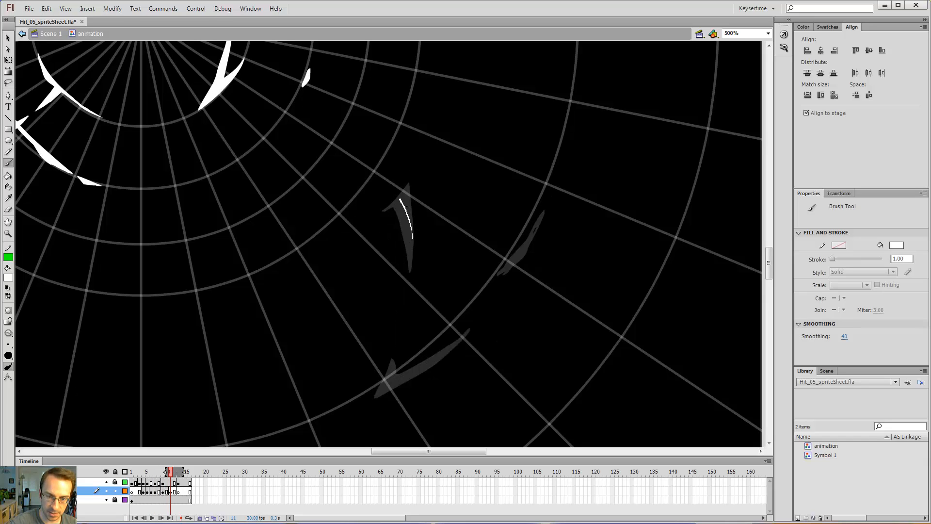
key("k")
left_click(409, 213)
Outline a thinner version of the lower-right fragment's bottom shard in frame 11 and fill it with white.
left_click_drag(469, 291, 478, 233)
key("comma")
key("comma")
key("b")
key("comma")
key("comma")
key("period")
key("period")
key("period")
key("period")
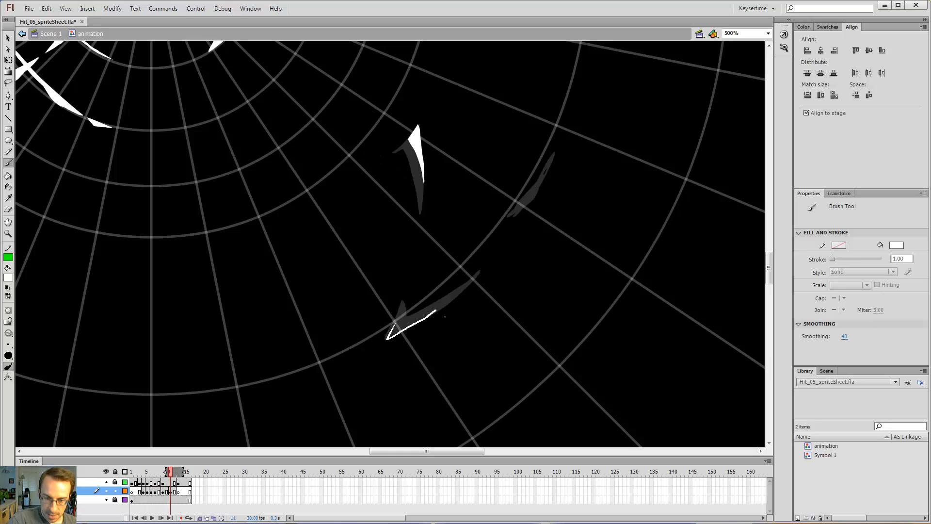
left_click_drag(399, 318, 399, 315)
key("k")
left_click(402, 327)
Extend the tail of the bottom shard in frame 11 with the brush and clean up its edge.
key("comma")
key("comma")
key("period")
key("period")
key("b")
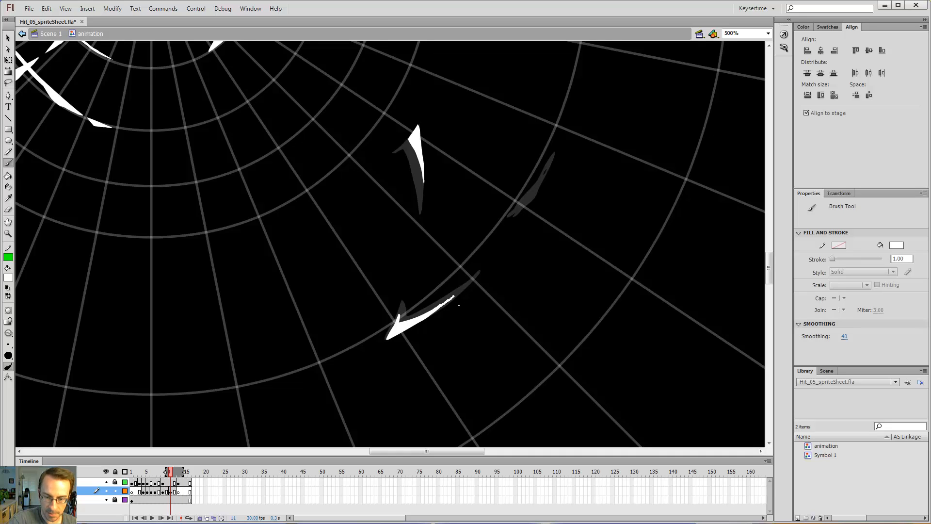
key("e")
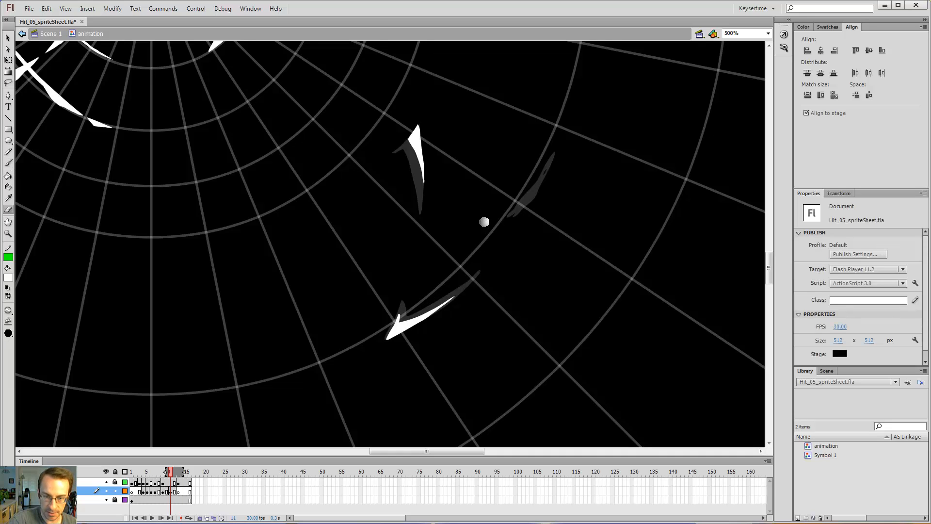
Enlarge the lower-right fragment's upper shard in frame 9, fill it with white and sharpen its lower tip.
key("b")
key("comma")
key("comma")
key("period")
key("comma")
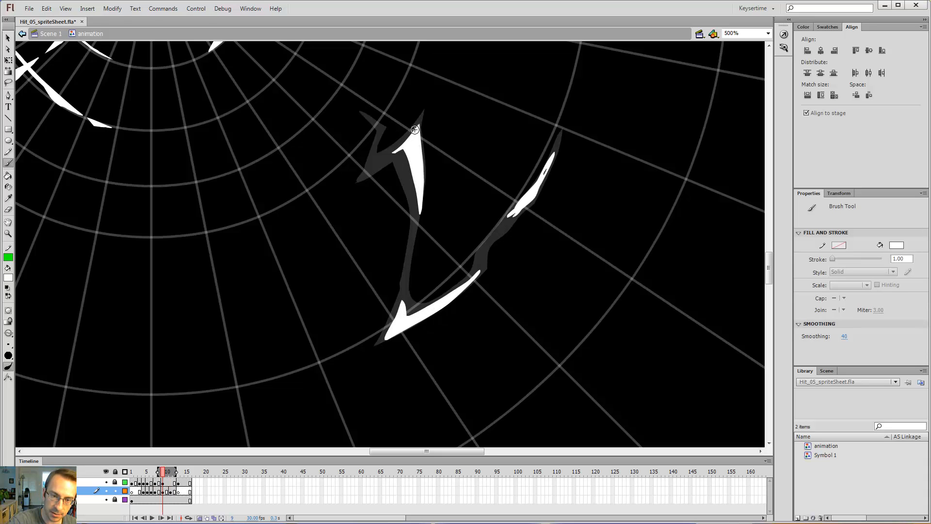
key("comma")
key("comma")
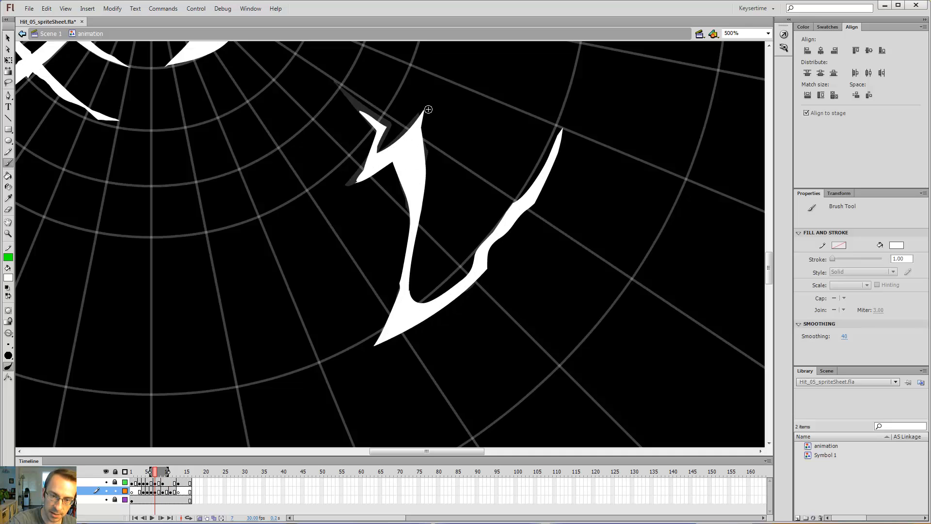
key("period")
key("period")
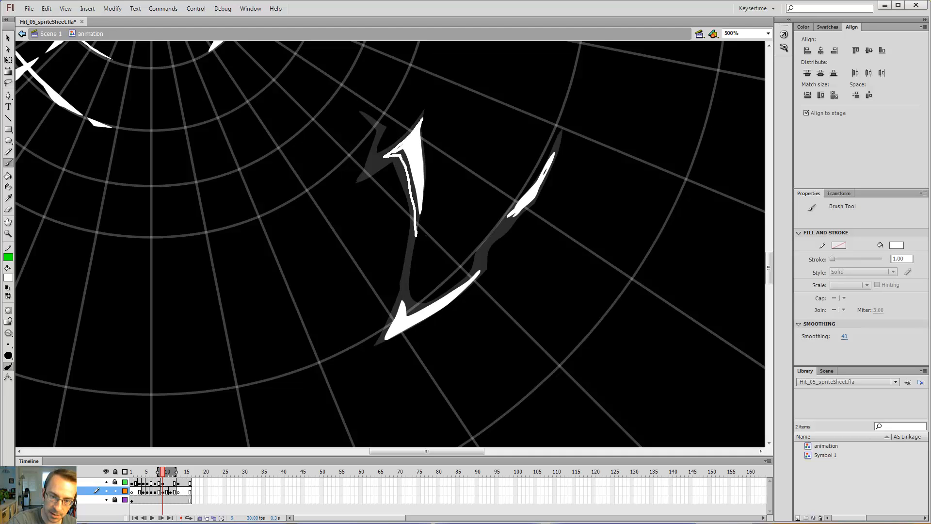
left_click_drag(419, 233, 388, 154)
key("comma")
key("period")
key("k")
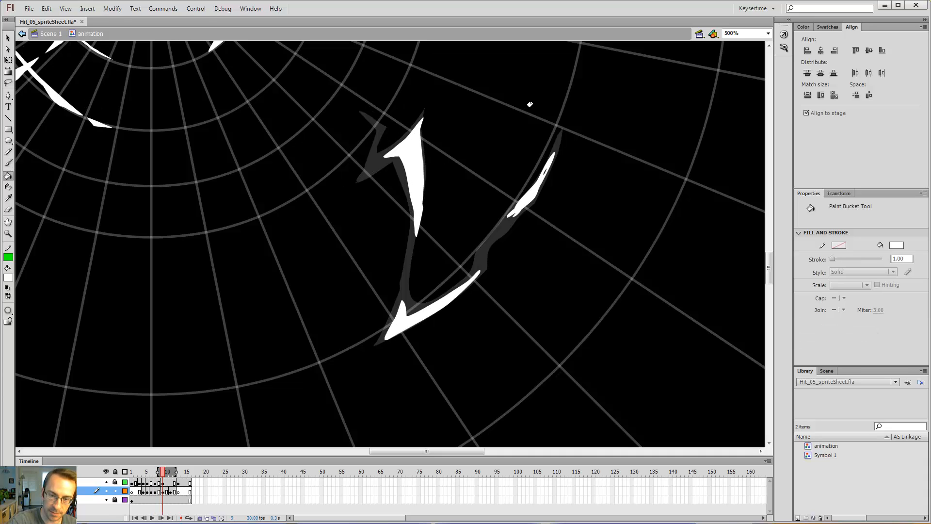
key("e")
key("comma")
key("period")
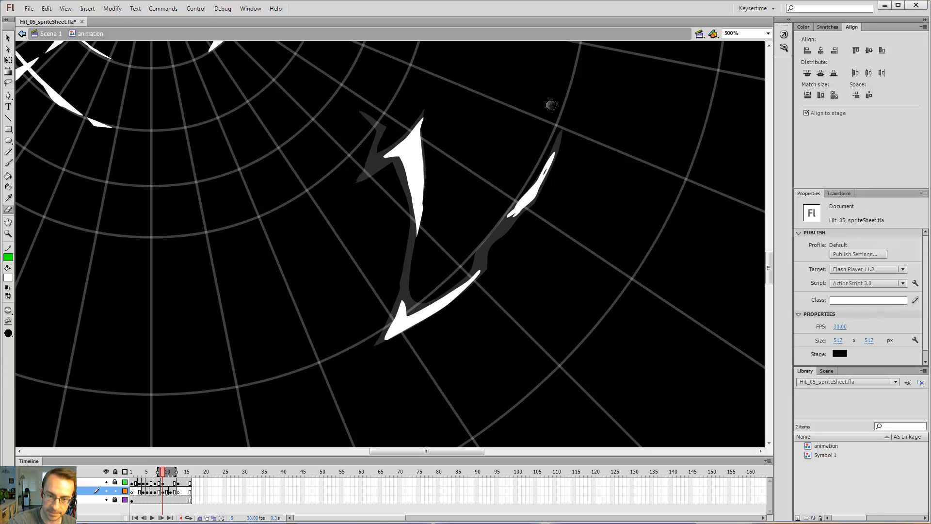
Fill out the upper-right fragment's inner shard in frame 9 and reshape the end of its outer arc.
key("b")
key("period")
key("period")
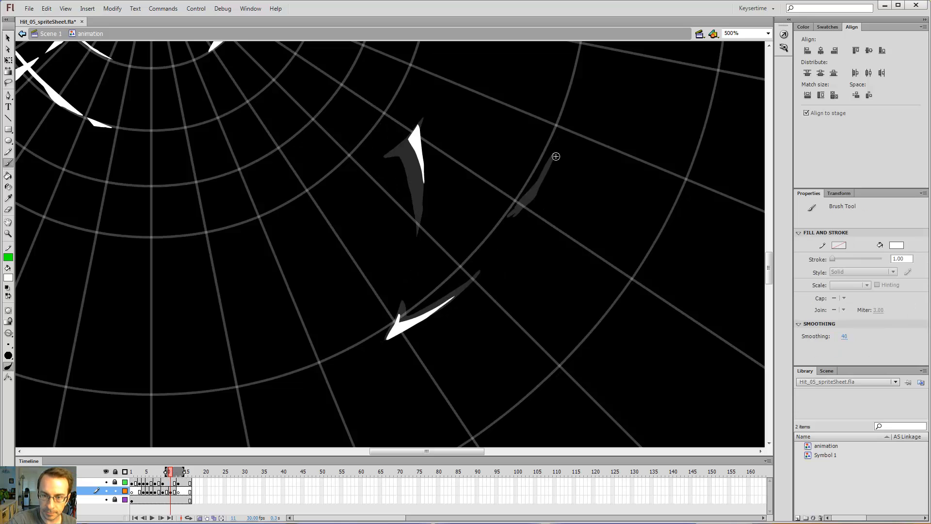
key("ctrl+minus")
left_click_drag(424, 133, 534, 344)
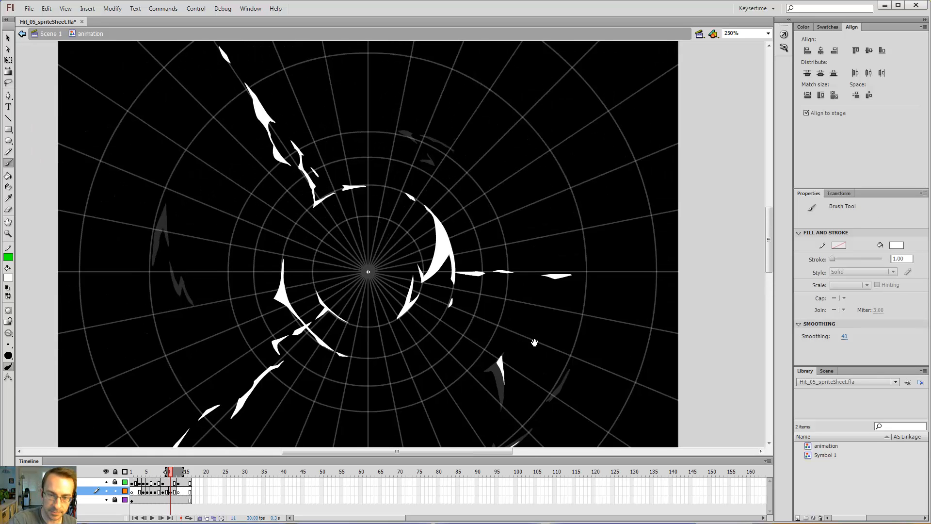
key("z")
left_click(422, 138)
key("b")
key("comma")
key("comma")
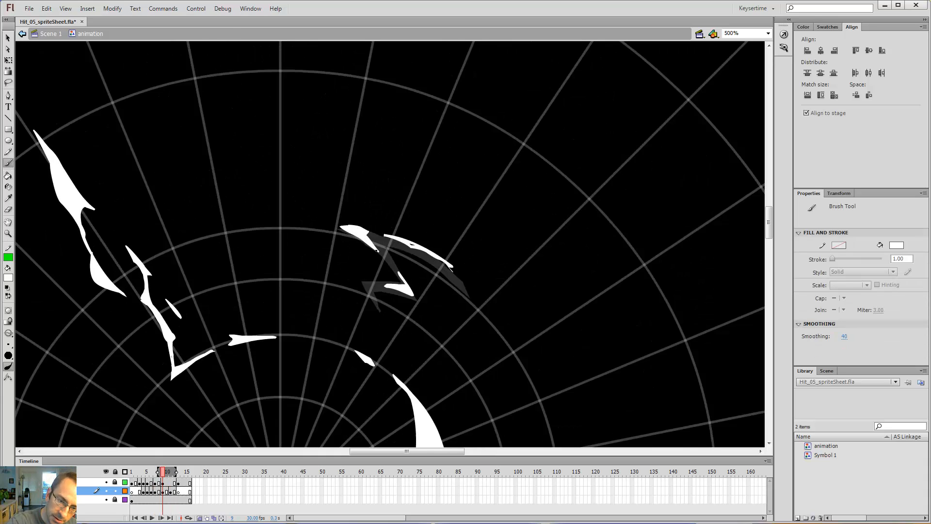
key("k")
left_click(378, 244)
key("y")
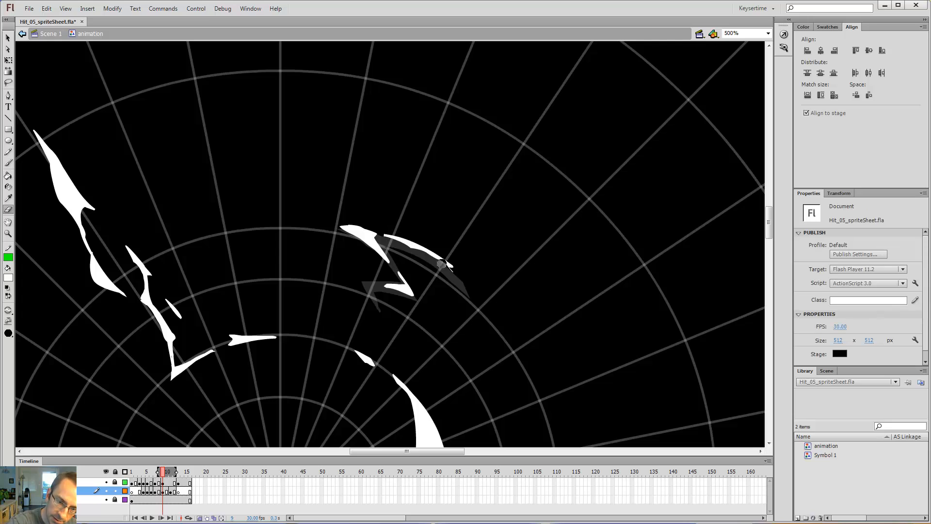
key("b")
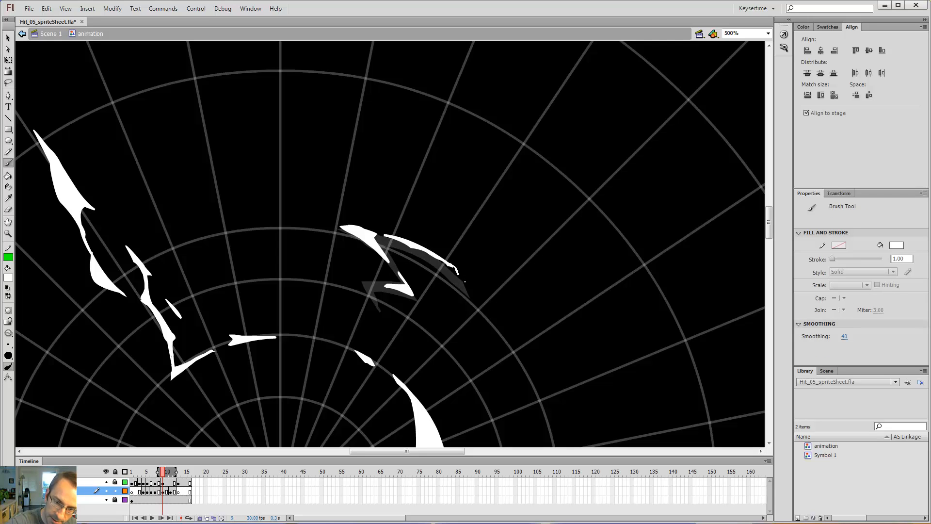
Draw a smaller version of the upper-right fragment's inner shard in frame 11, fill it with white and trim it.
key("period")
key("period")
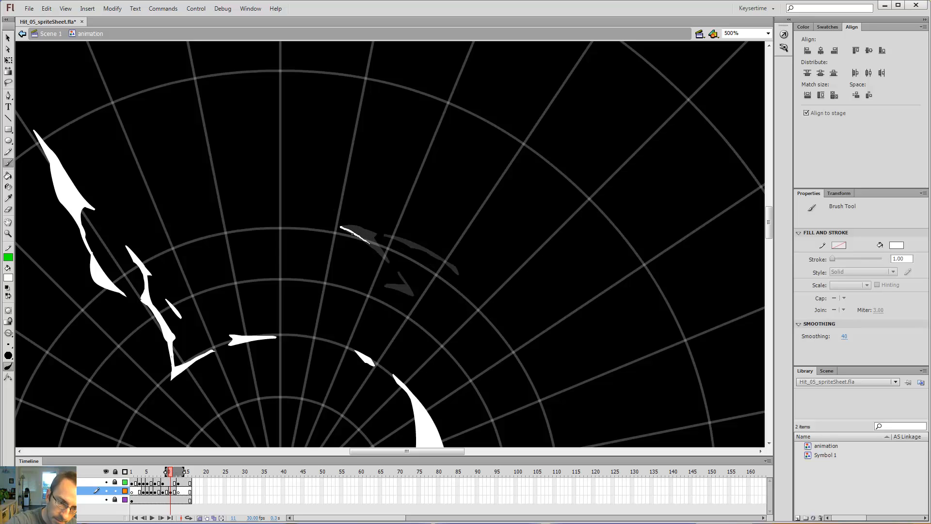
left_click_drag(382, 255, 380, 254)
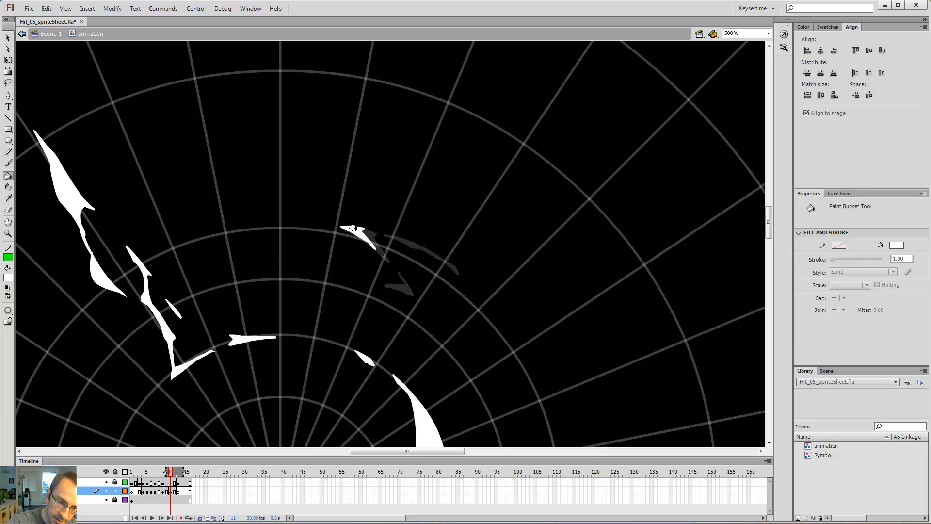
key("e")
key("ctrl+minus")
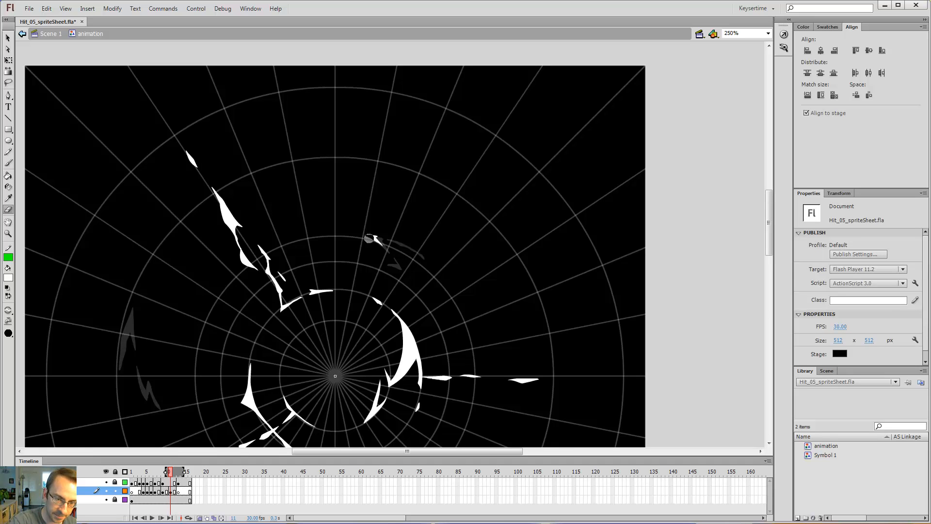
Add a slim shard over the lower part of the left fragment's onion skin in frame 9 and fill it white.
left_click_drag(378, 231, 482, 116)
key("z")
left_click(306, 200)
key("comma")
key("period")
key("b")
key("comma")
key("comma")
key("comma")
key("comma")
key("comma")
key("period")
key("period")
key("comma")
key("period")
key("period")
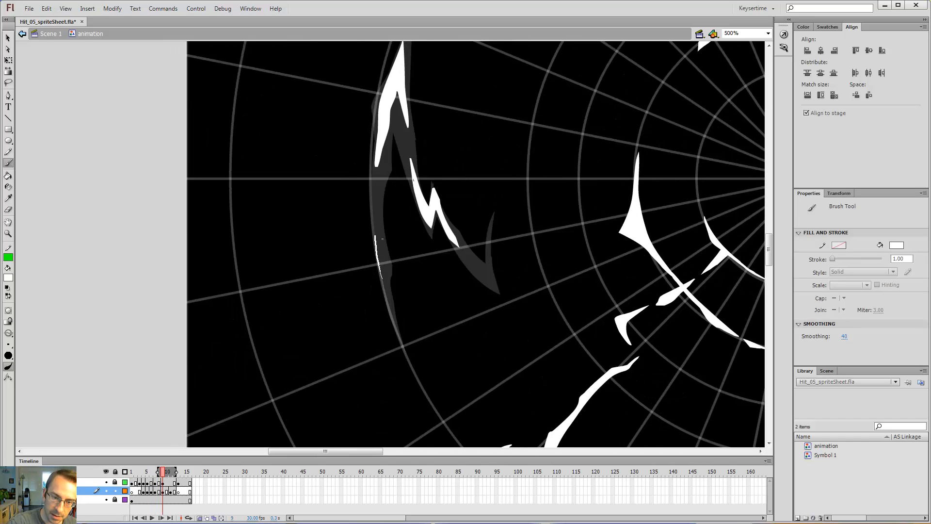
left_click_drag(389, 284, 387, 290)
key("k")
left_click(383, 262)
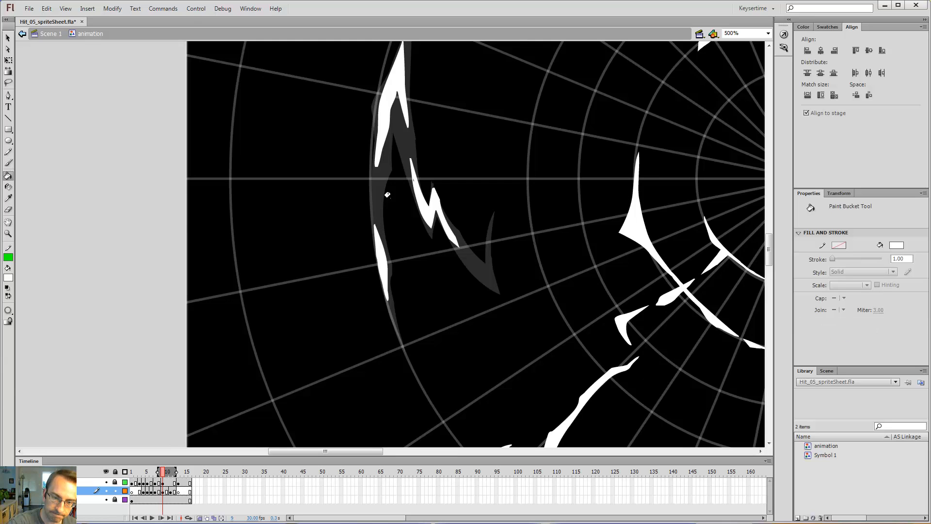
Replace the left fragment's zigzag inner shard in frame 9 with one reaching further toward the fragment's lower tip, and fill it with white.
key("period")
key("period")
left_click_drag(414, 216, 422, 326)
key("comma")
key("comma")
key("v")
key("b")
key("period")
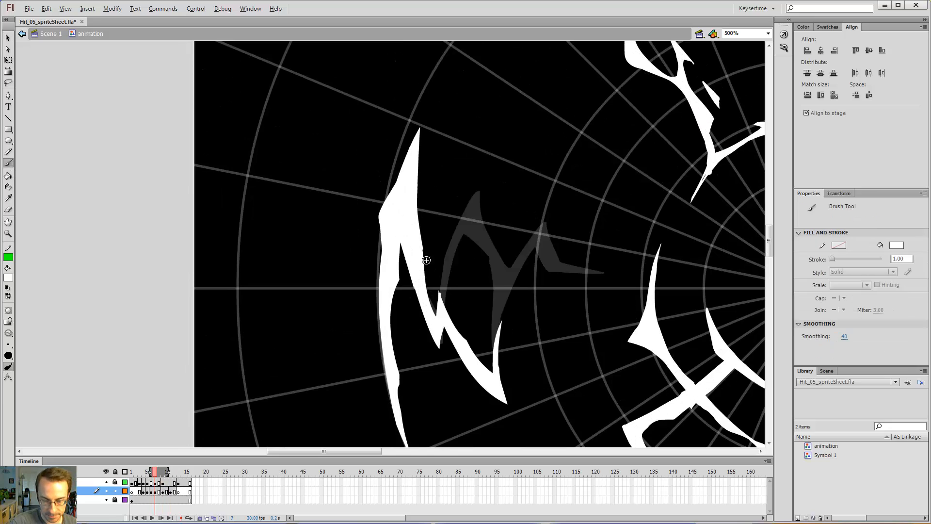
key("period")
key("comma")
key("comma")
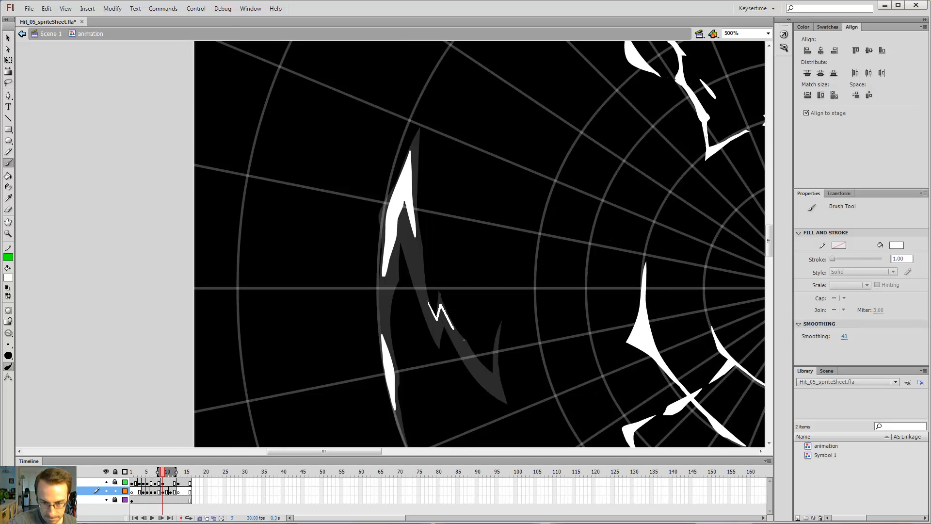
left_click_drag(499, 382, 482, 359)
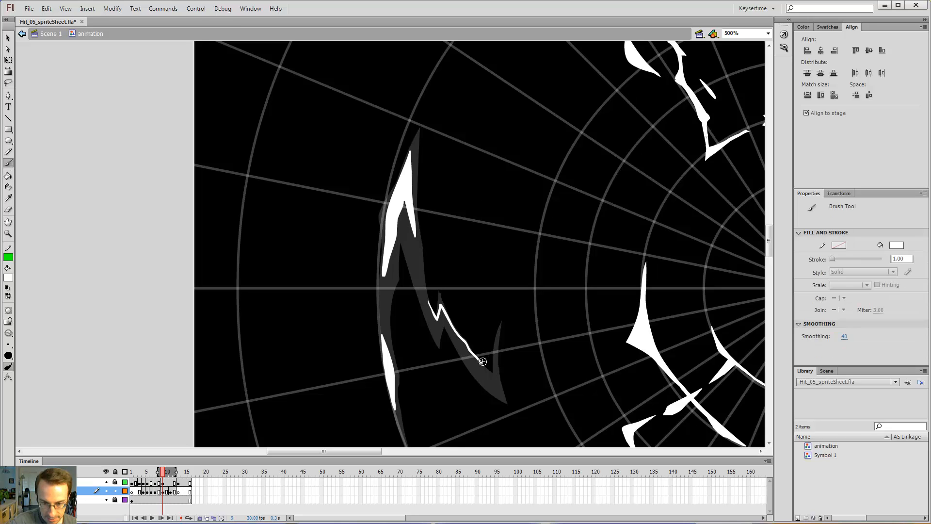
mouse_move(491, 394)
left_mouse_down()
mouse_move(442, 311)
mouse_move(439, 332)
mouse_move(431, 305)
left_mouse_up()
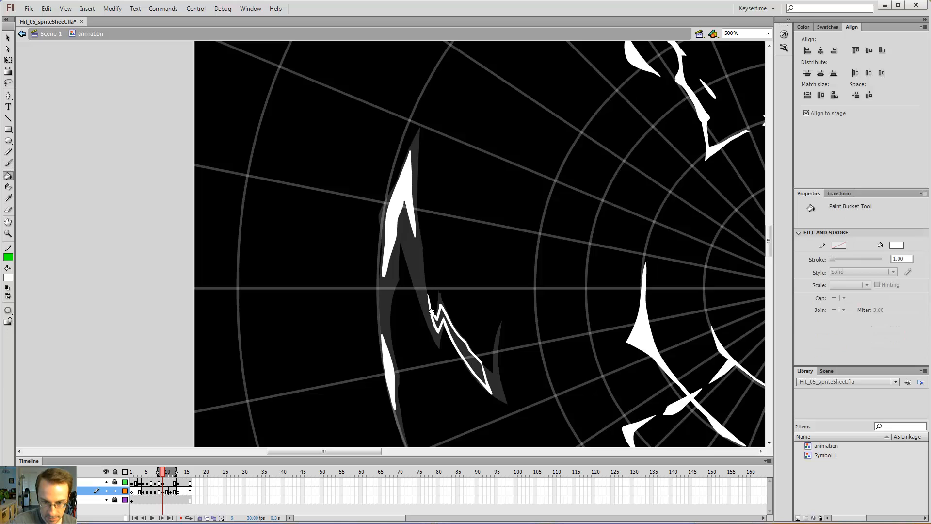
key("e")
Draw a slim shard in frame 11 over the lower half of the zigzag shard's onion skin and fill it with white.
key("period")
key("period")
key("b")
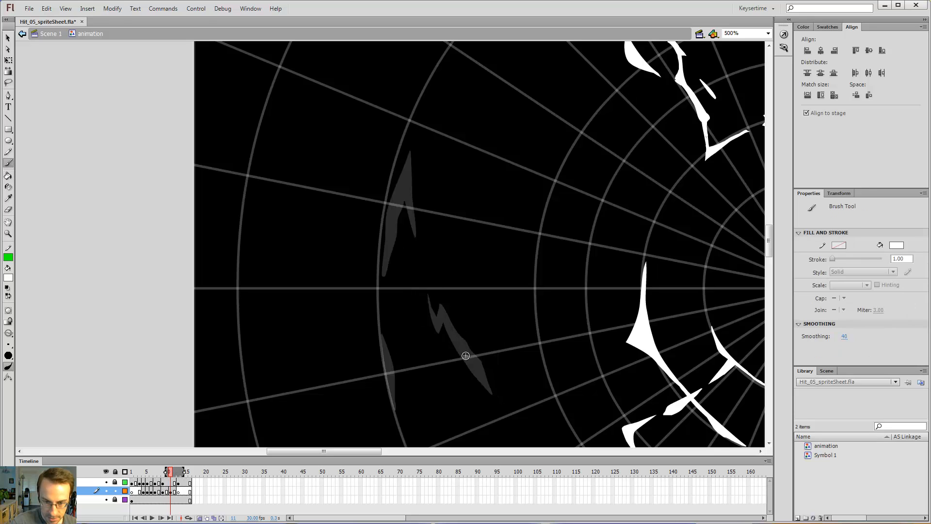
key("comma")
key("comma")
key("period")
key("period")
left_click_drag(454, 331, 454, 331)
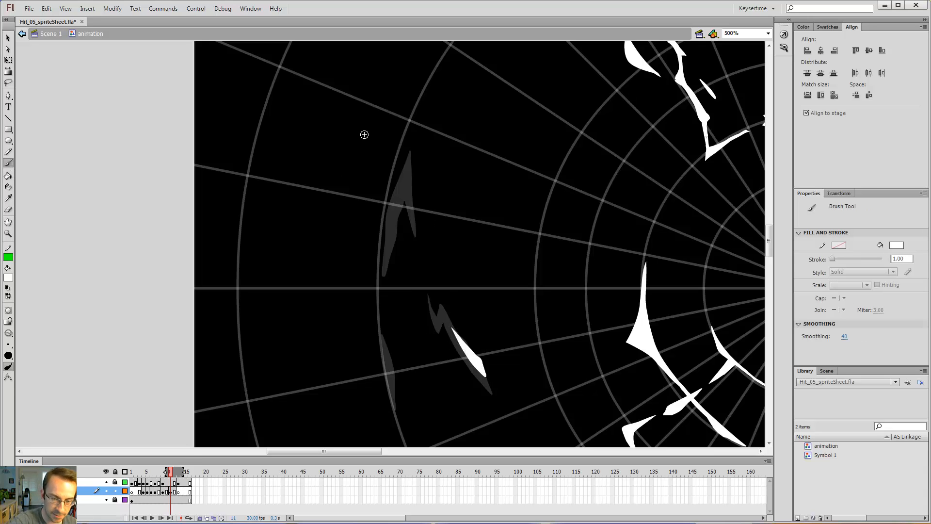
Draw a smaller version of the left fragment's upper shard in frame 11, fill it with white and extend its lower tip.
left_click_drag(396, 229, 405, 209)
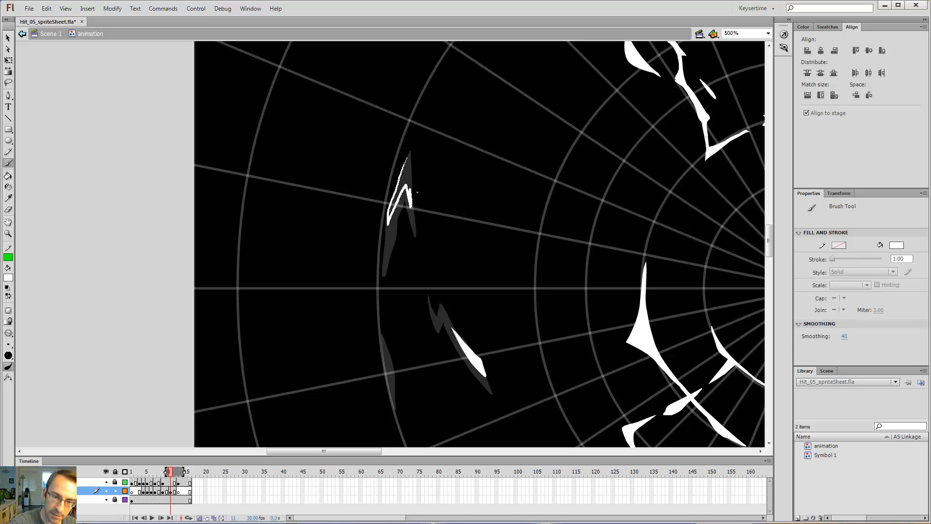
key("k")
key("b")
key("k")
left_click(400, 173)
key("b")
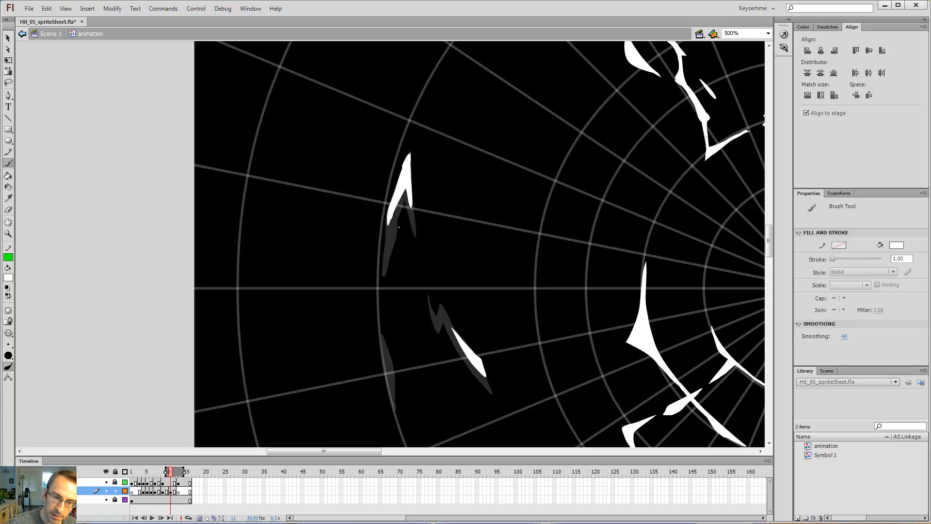
key("e")
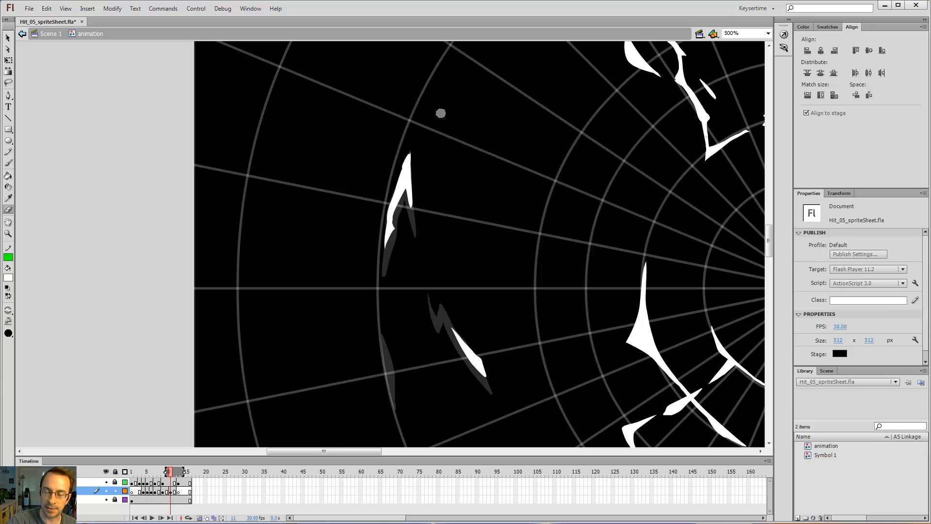
Insert a blank keyframe at frame 12 and draw a small white remnant of the left fragment's upper shard over its onion skin.
key("ctrl+minus")
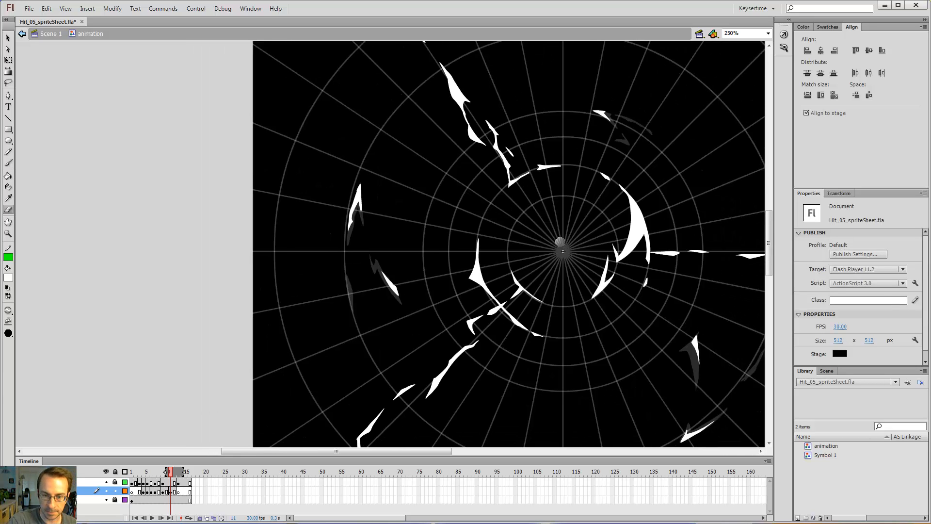
left_click(182, 491)
left_click(174, 491)
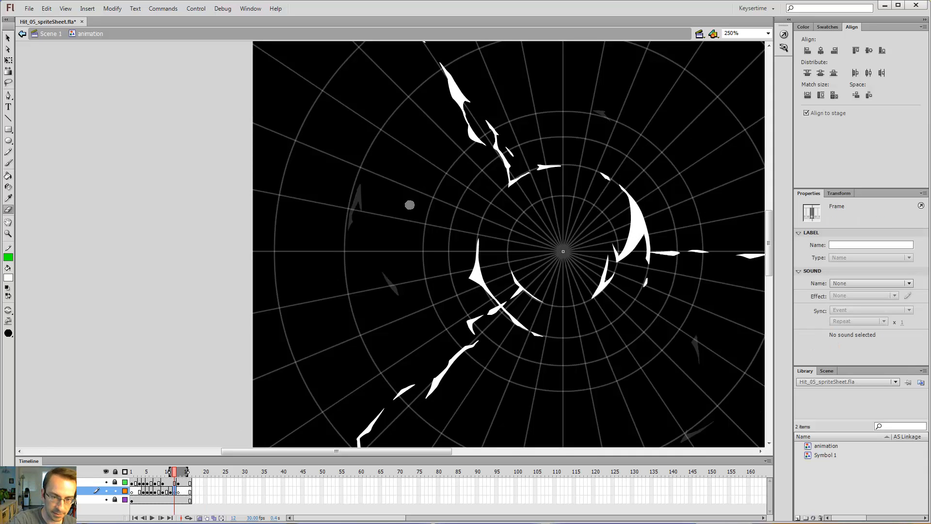
key("z")
left_click(359, 203)
key("comma")
key("comma")
key("comma")
key("period")
key("period")
key("period")
key("b")
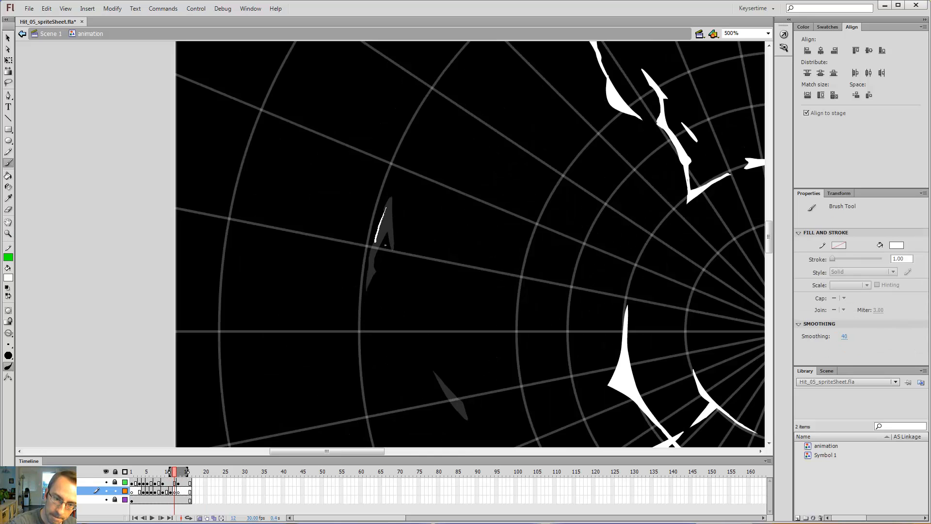
key("k")
left_click(385, 220)
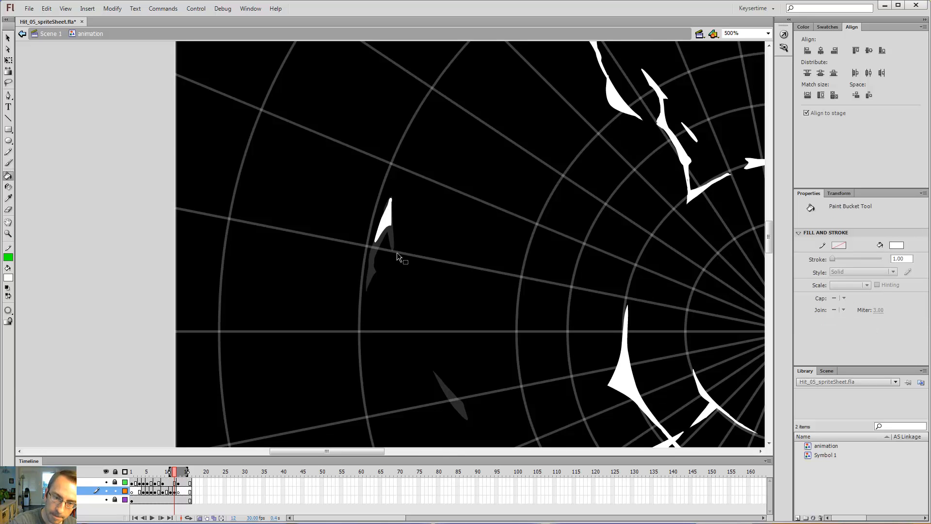
Draw a small remnant of the lower-right fragment's upper shard in frame 12, fill it with white and trim it.
key("ctrl+minus")
left_click_drag(635, 312, 430, 204)
key("z")
left_click(522, 263)
key("b")
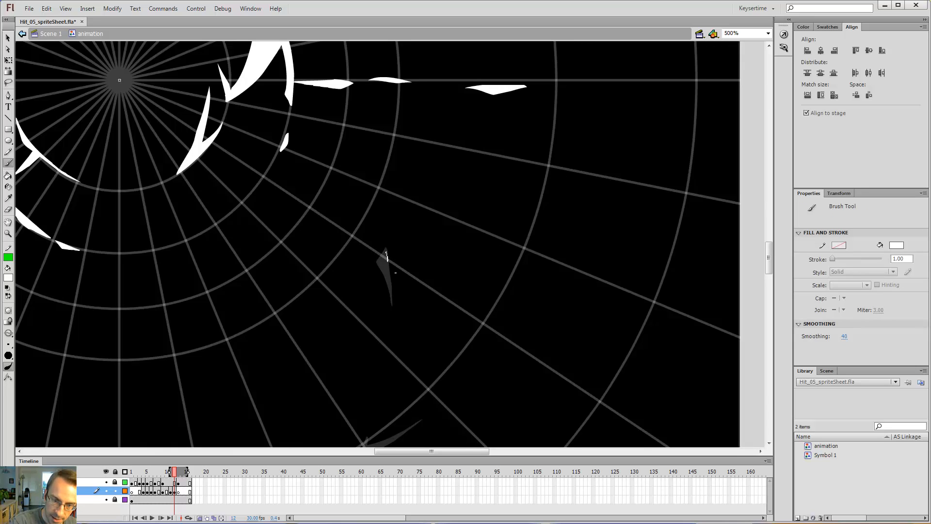
left_click_drag(392, 256, 386, 248)
key("k")
left_click(384, 260)
key("e")
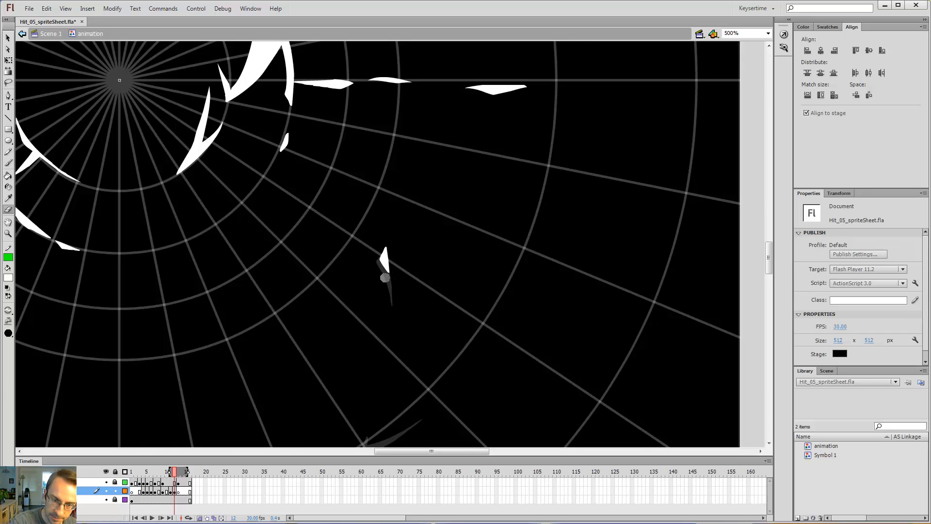
Lock the outer fragments' layer, unlock the main effect layer above it and insert a blank keyframe there at frame 11.
key("ctrl+minus")
key("comma")
key("comma")
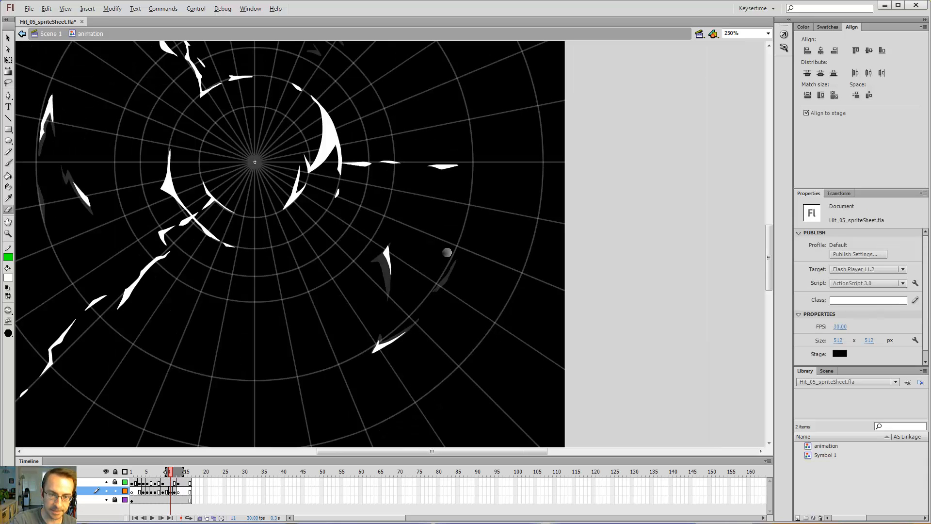
key("period")
left_click(162, 484)
left_click(171, 485)
left_click(115, 482)
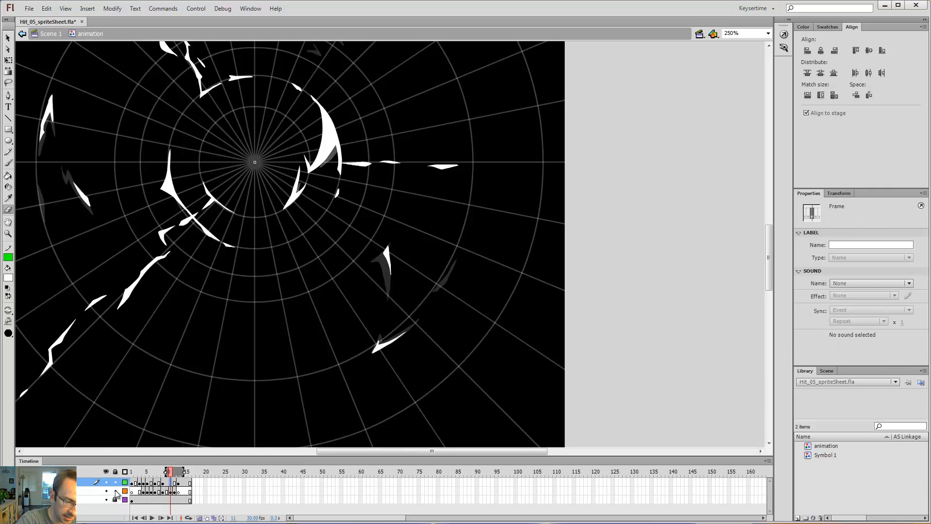
left_click(115, 491)
key("F7")
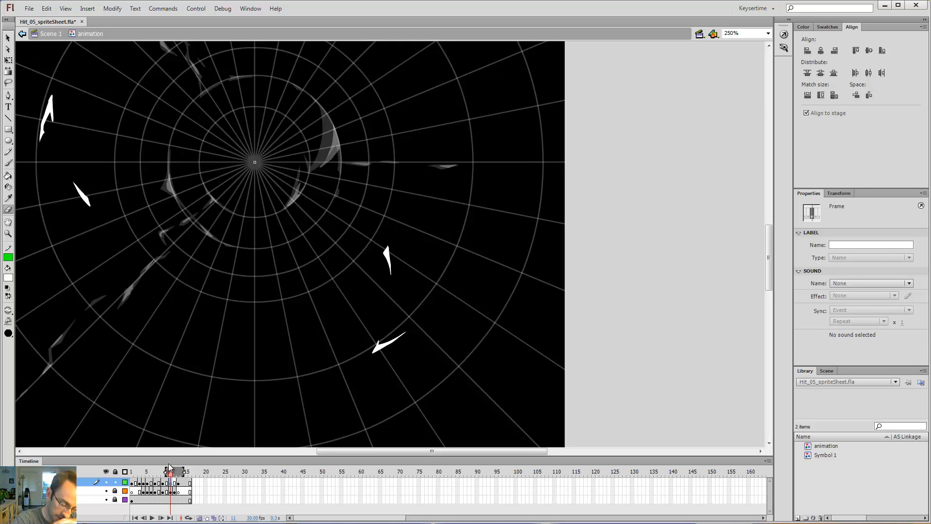
Adjust the onion skin range to include frame 13, then draw the in-between large crescent in frame 11 and fill it with white.
left_click_drag(182, 472, 178, 471)
left_click_drag(418, 279, 520, 359)
key("z")
left_click(418, 225)
key("b")
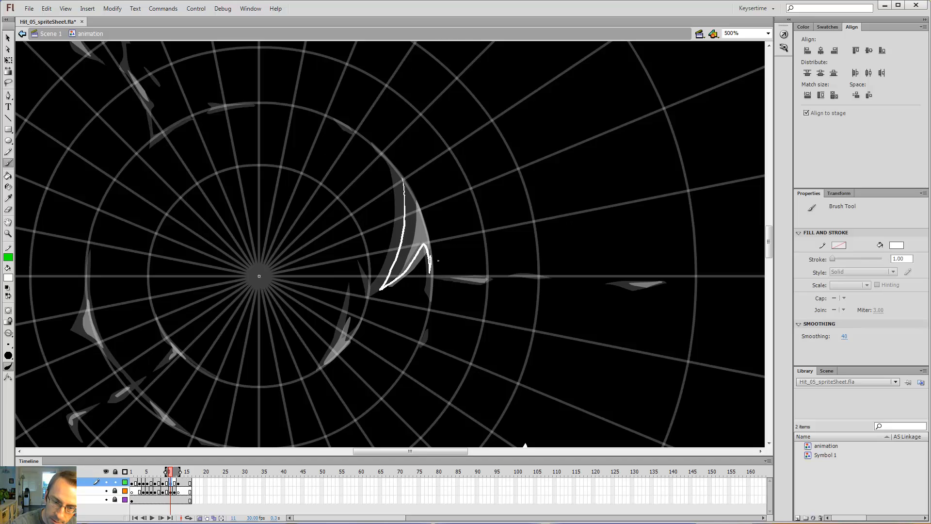
left_click_drag(412, 194, 403, 178)
key("k")
left_click(412, 198)
Step back and forth through the neighbouring frames to check the motion of the new crescent in frame 11.
key("comma")
key("comma")
key("period")
key("period")
key("comma")
key("comma")
key("period")
key("period")
key("comma")
key("comma")
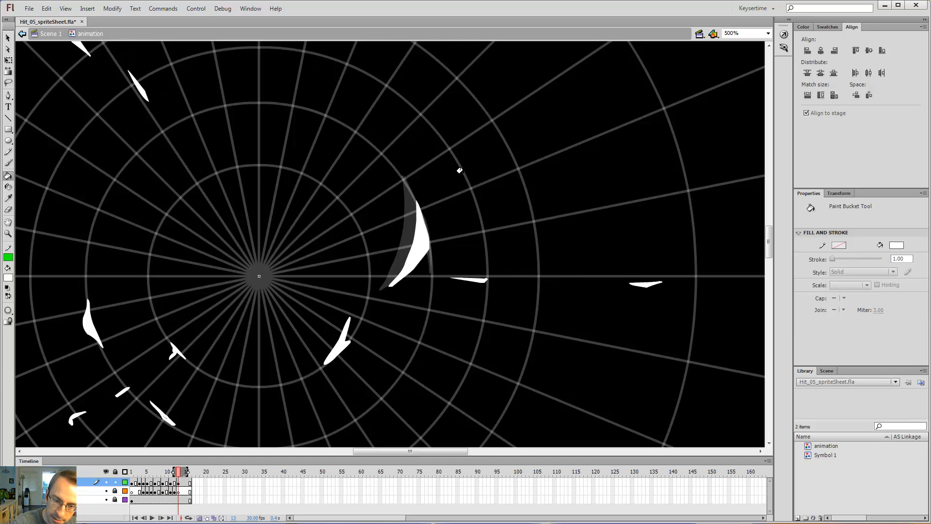
key("period")
key("period")
key("comma")
key("comma")
Draw a thin horizontal shard beside the crescent in frame 11 and fill it with white.
key("b")
key("period")
key("period")
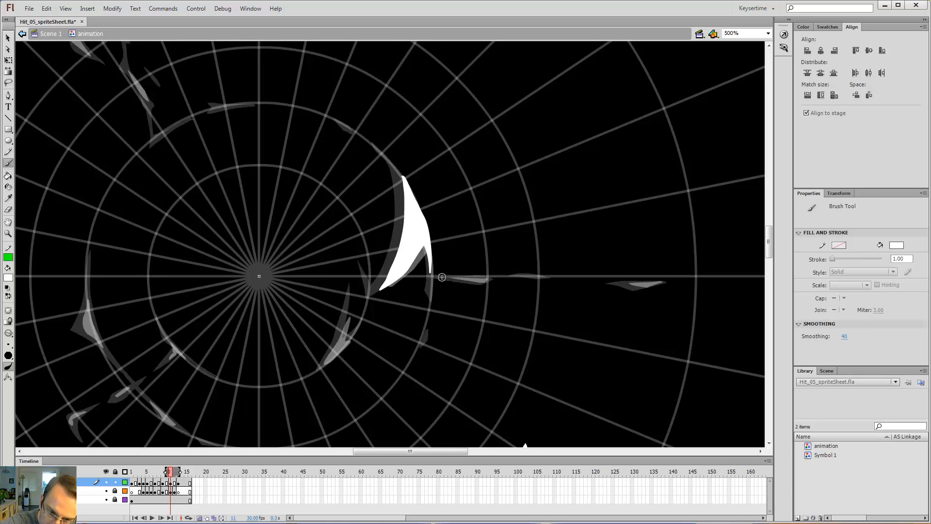
mouse_move(461, 287)
left_mouse_down()
mouse_move(481, 289)
mouse_move(487, 272)
left_mouse_up()
key("e")
key("b")
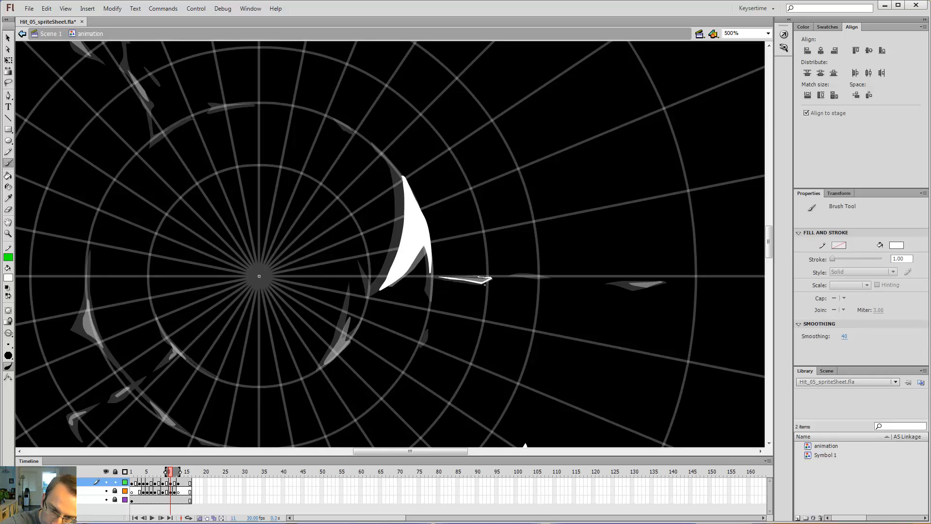
key("k")
left_click(471, 279)
Draw the forked shard below the crescent in frame 11 and fill it with white.
key("b")
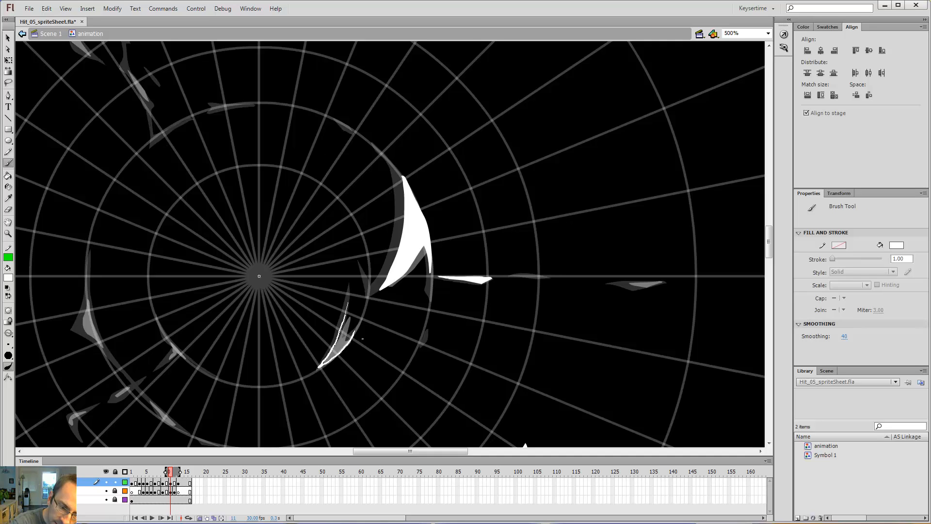
mouse_move(345, 338)
left_mouse_down()
mouse_move(347, 317)
mouse_move(342, 343)
left_mouse_up()
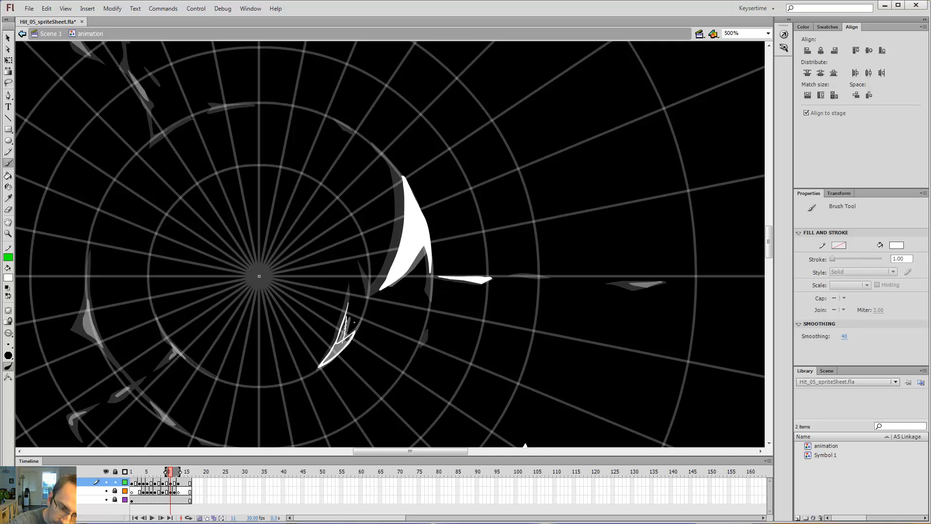
key("k")
left_click(336, 344)
Flip repeatedly between frame 11 and its neighbouring keyframes to check how the crescent, horizontal shard and forked shard break up.
key("comma")
key("comma")
key("period")
key("period")
key("period")
key("period")
key("comma")
key("comma")
key("comma")
key("comma")
key("period")
key("period")
key("period")
key("period")
key("comma")
key("comma")
key("comma")
key("comma")
key("period")
key("period")
key("period")
key("period")
key("comma")
key("comma")
key("comma")
key("comma")
key("period")
key("period")
key("comma")
key("comma")
key("period")
key("period")
key("period")
key("comma")
key("period")
key("period")
key("comma")
key("comma")
key("comma")
key("comma")
key("period")
key("period")
key("period")
key("period")
key("comma")
key("comma")
Flip between frame 11 and its neighbouring keyframes to compare the horizontal shards beside the crescent.
key("b")
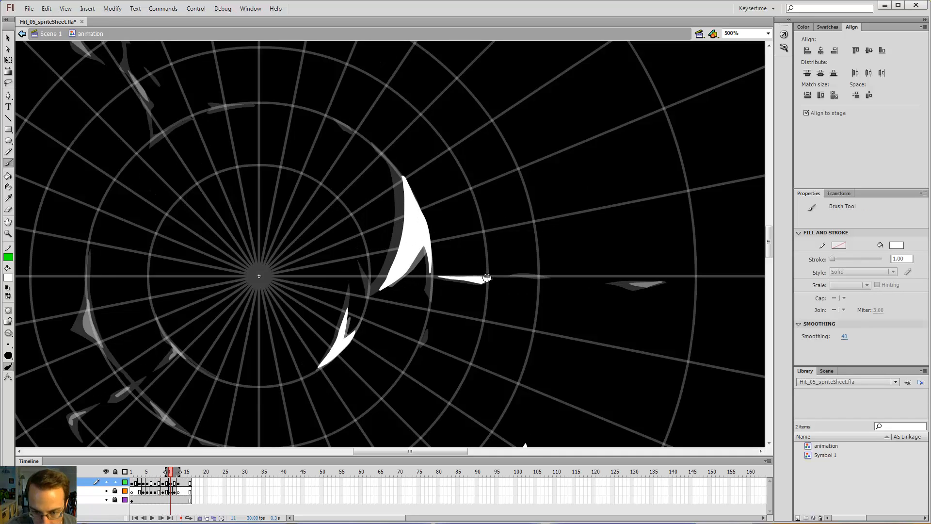
key("comma")
key("comma")
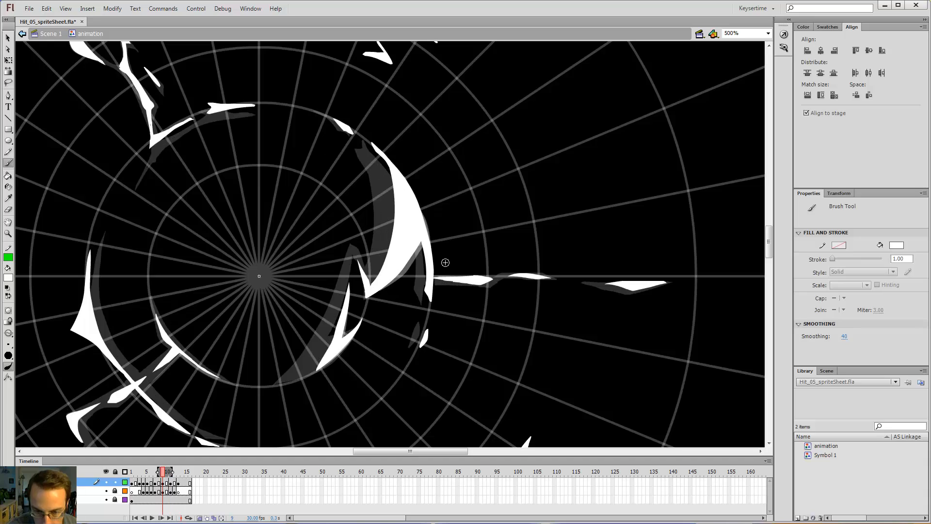
key("period")
key("period")
key("period")
key("period")
key("comma")
key("comma")
key("period")
key("period")
key("comma")
key("comma")
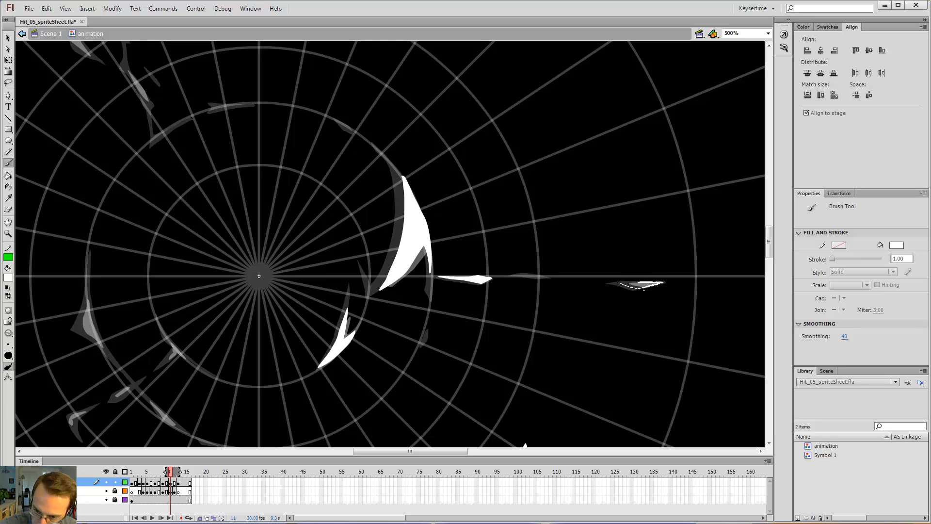
Draw a small flat shard at the outer end of the horizontal streak in frame 11 and fill it with white.
left_click_drag(632, 290, 622, 284)
key("k")
left_click(641, 286)
Step back and forth through the keyframes around frame 11 to check how the outer horizontal shard shrinks.
key("comma")
key("comma")
key("b")
key("period")
key("period")
key("period")
key("period")
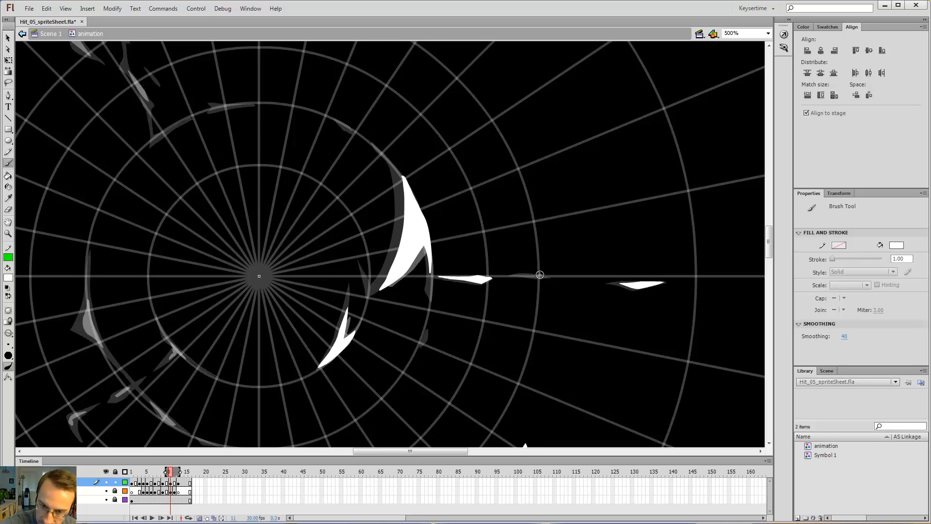
key("comma")
key("comma")
key("comma")
key("comma")
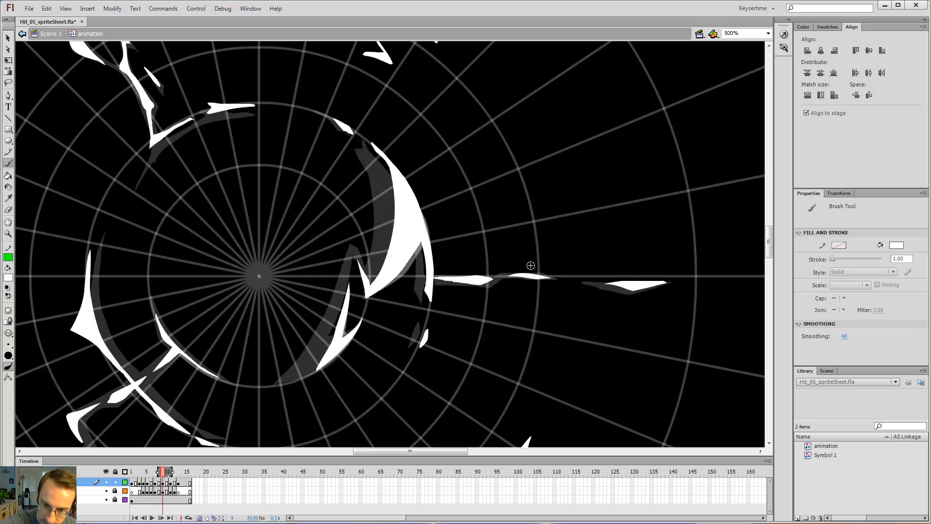
key("period")
key("period")
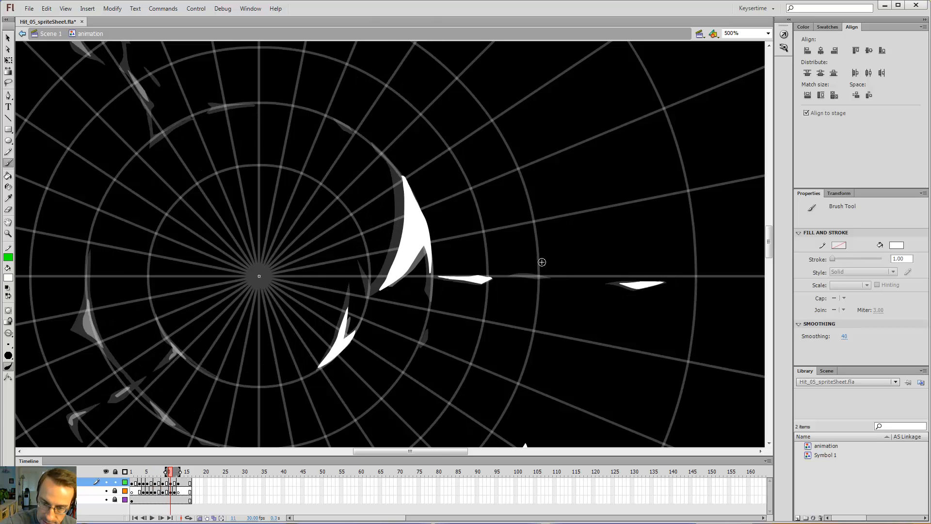
Draw a diamond-shaped shard and a thin diagonal shard at the crossing of the lower-left streaks in frame 11, filling both with white.
key("ctrl+minus")
scroll(540, 197, "left", 5)
scroll(466, 232, "down", 3)
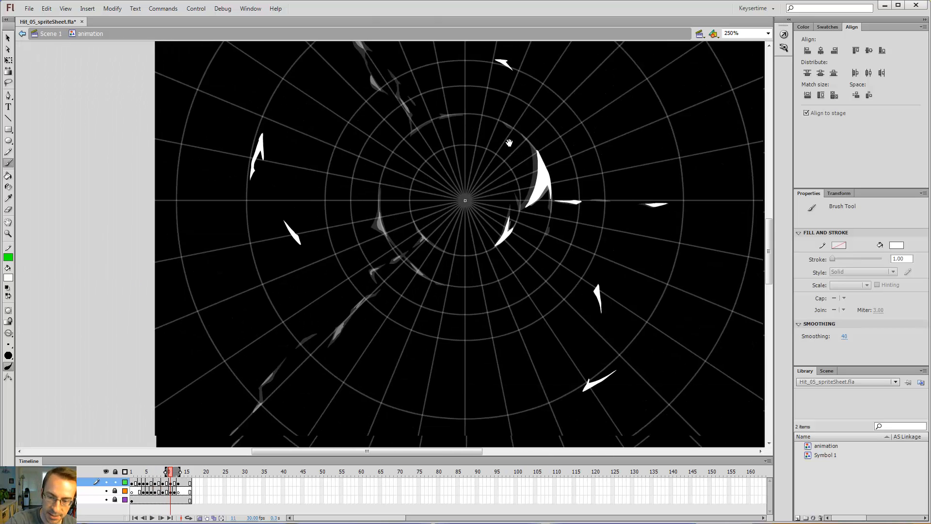
left_click(410, 261)
left_click(378, 228)
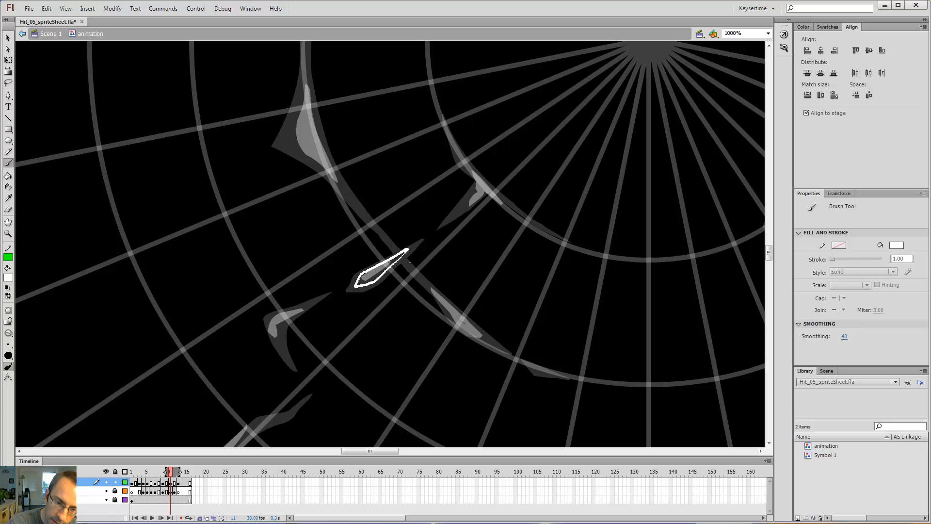
left_click_drag(412, 260, 413, 262)
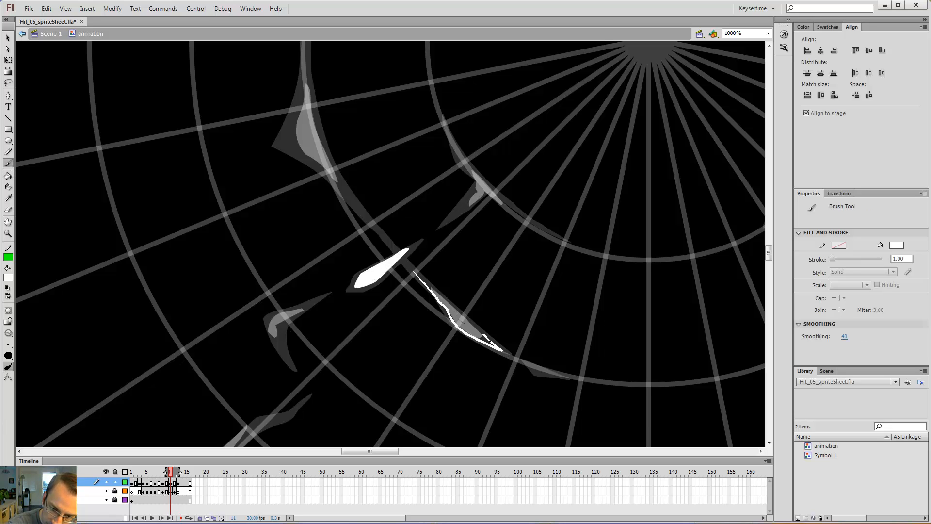
left_click_drag(422, 280, 421, 279)
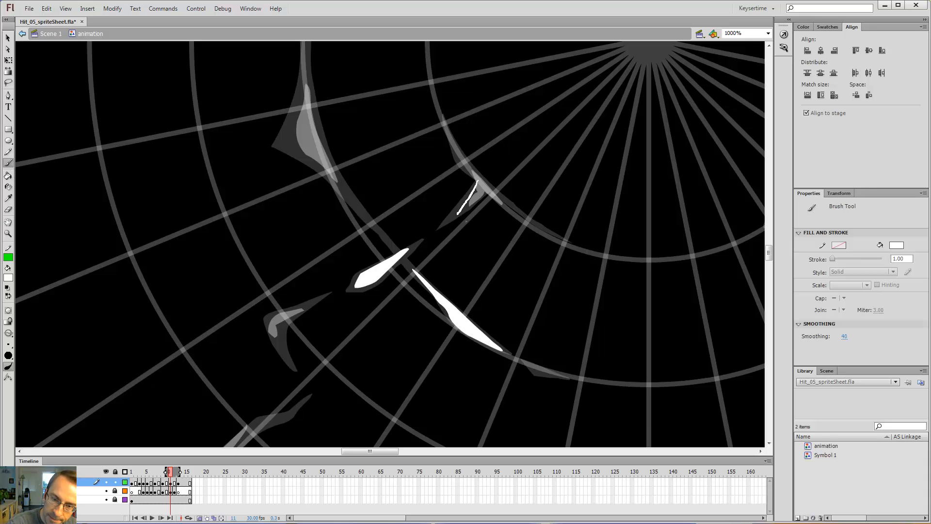
Draw a T-shaped shard on the inner ring in frame 11, fill it with white, and hide the polar grid layer.
left_click_drag(490, 195, 489, 187)
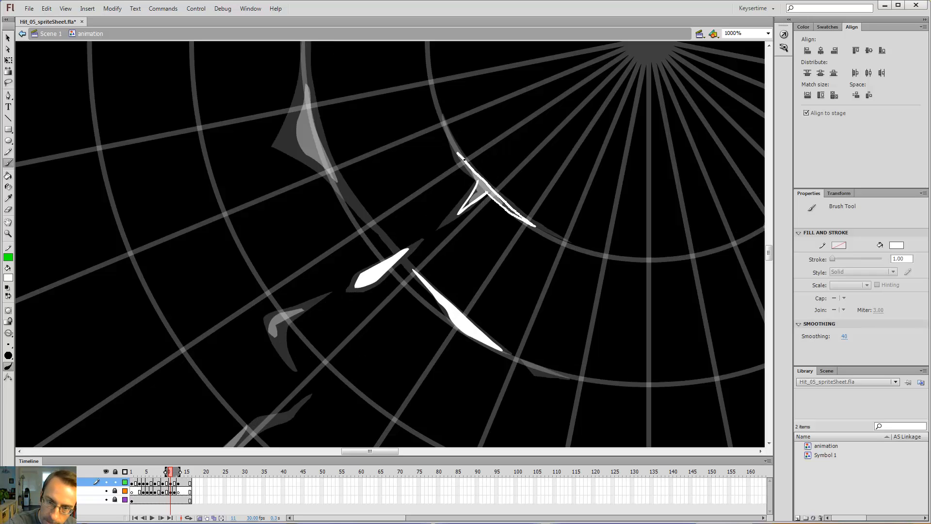
key("k")
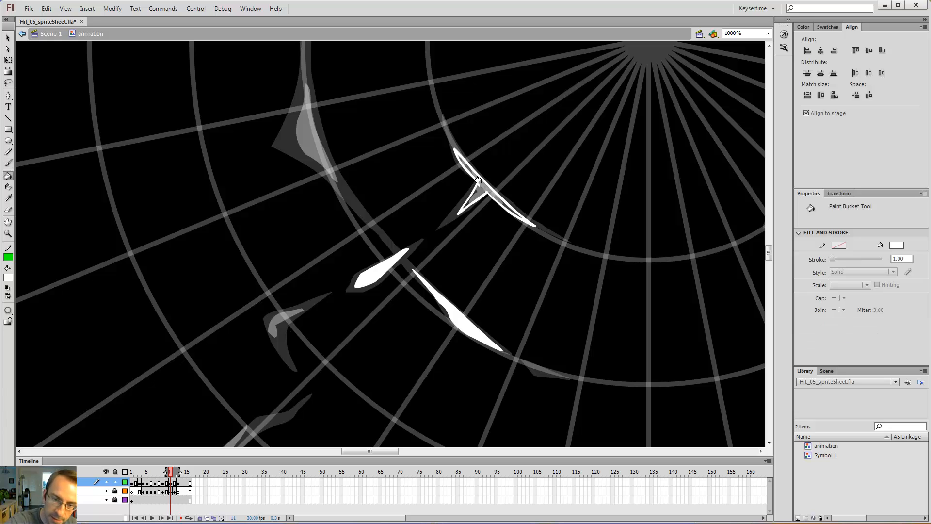
left_click(105, 499)
left_click(478, 131)
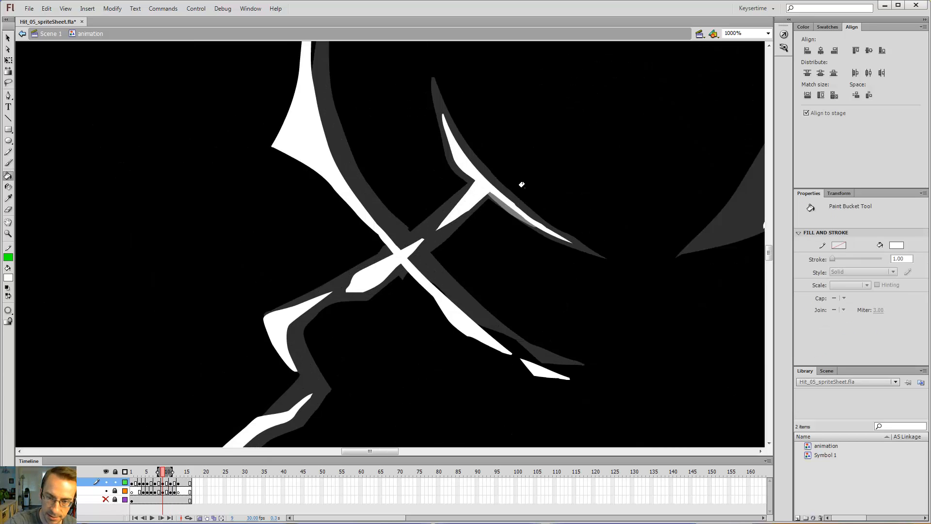
Draw the tall pointed shard with a side corner above the crossing in frame 11 and fill it with white.
left_click_drag(405, 146, 495, 245)
key("b")
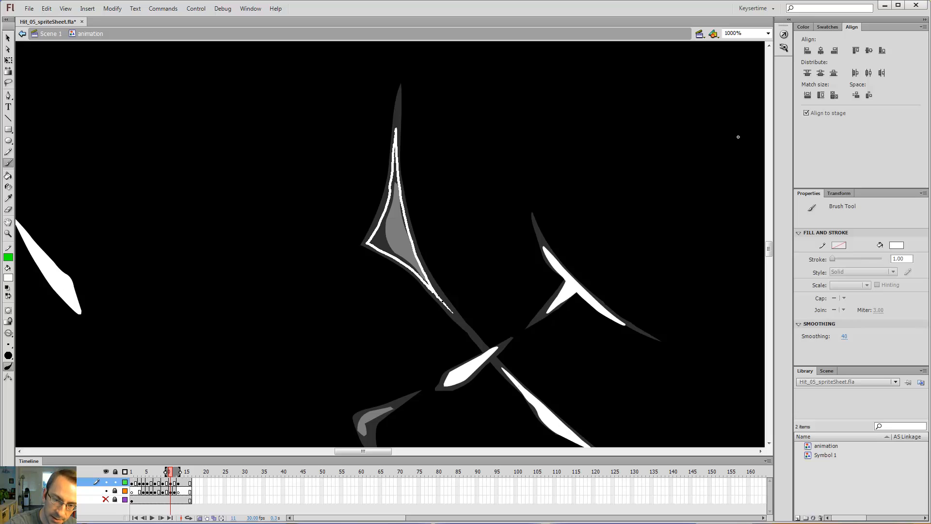
key("k")
left_click(394, 239)
Step back to the early frames and play the animation to review the new frame 11 shards.
key("comma")
key("comma")
key("comma")
key("comma")
key("comma")
key("comma")
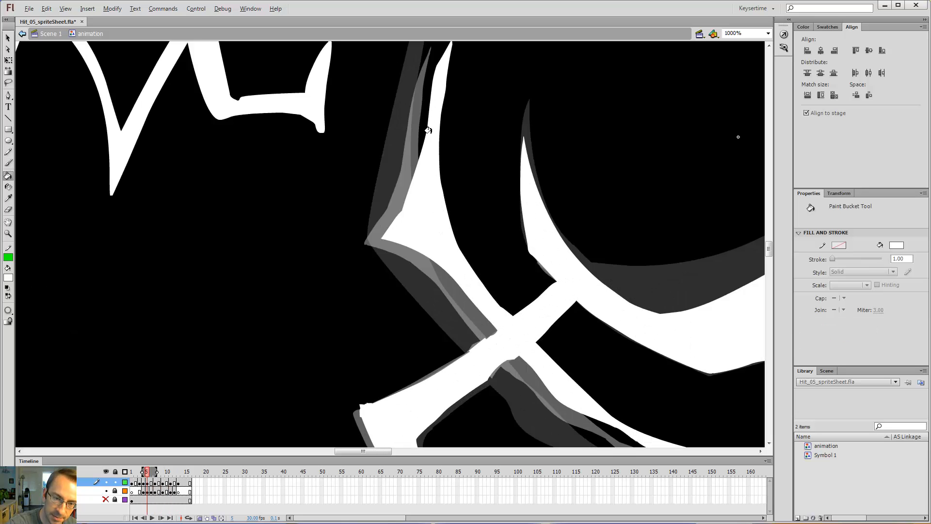
key("comma")
key("Return")
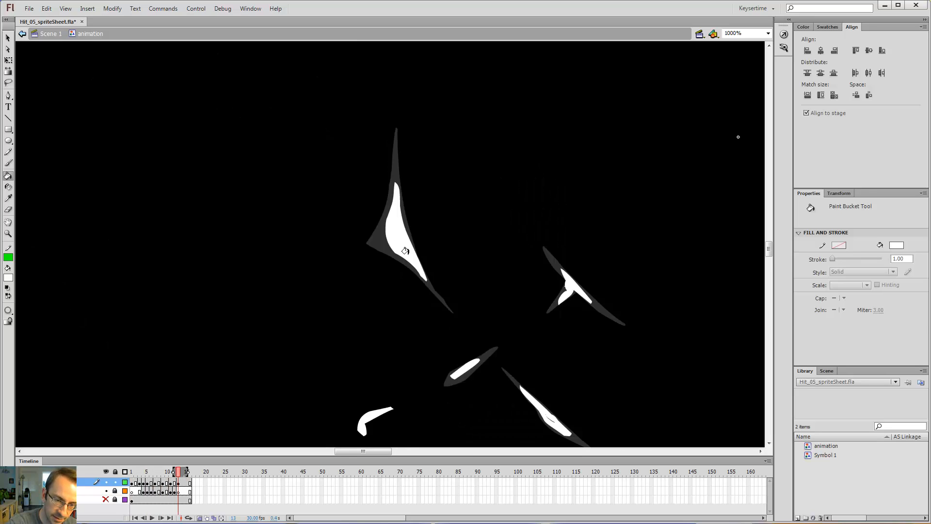
Extend the tall shard in frame 13 with a pointed side corner and fill the added area with white.
key("b")
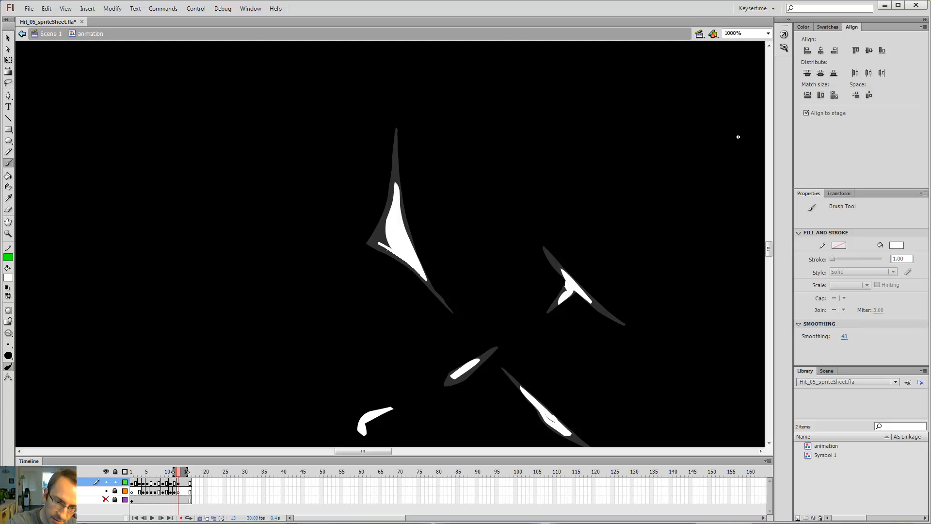
key("k")
left_click(384, 230)
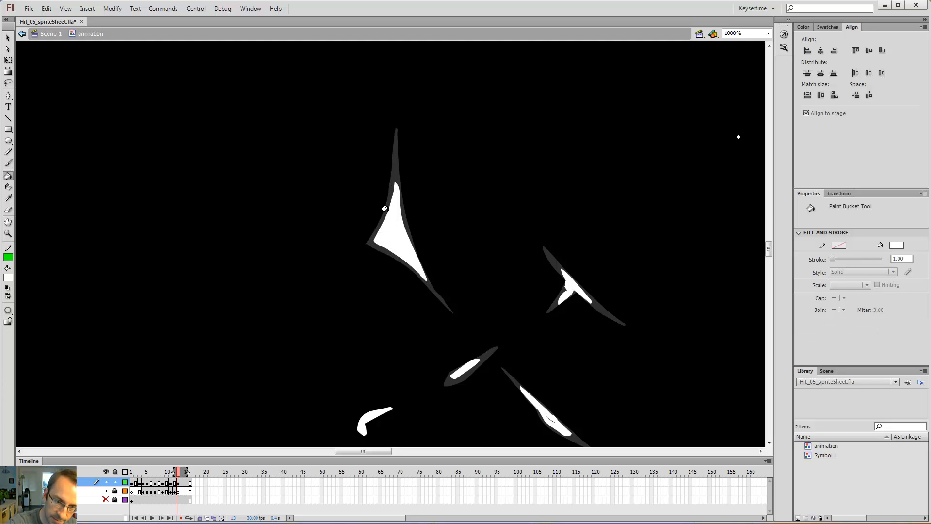
Compare the lower-left fragments in frames 11 and 13 to check the reshaped tall shard.
key("Return")
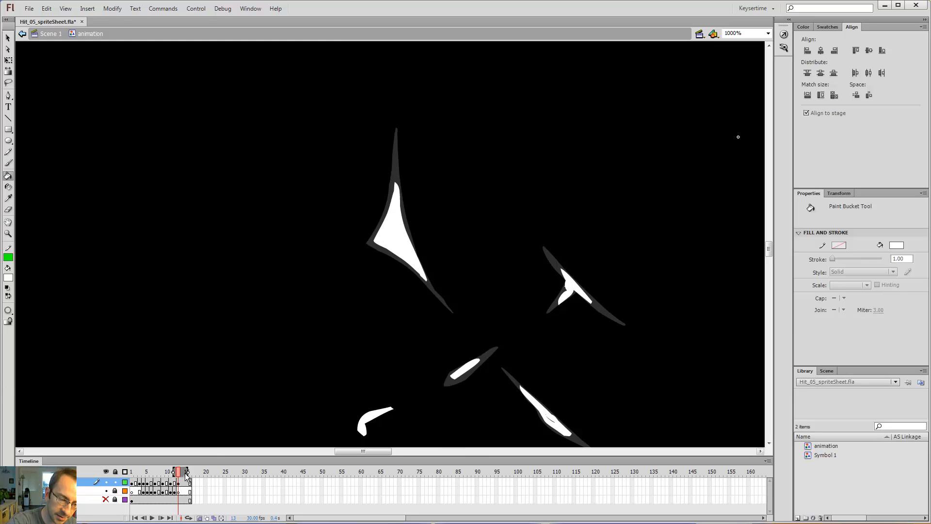
key("ctrl+minus")
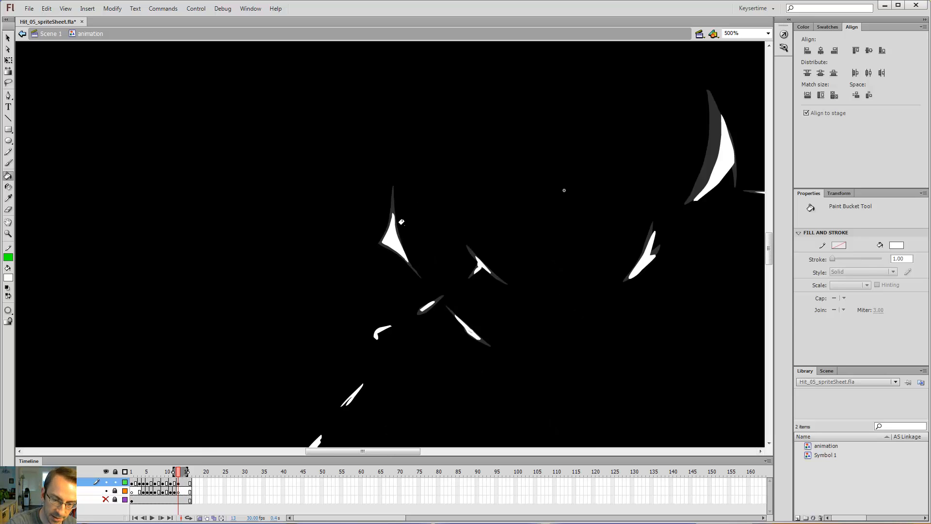
key("z")
key("comma")
key("comma")
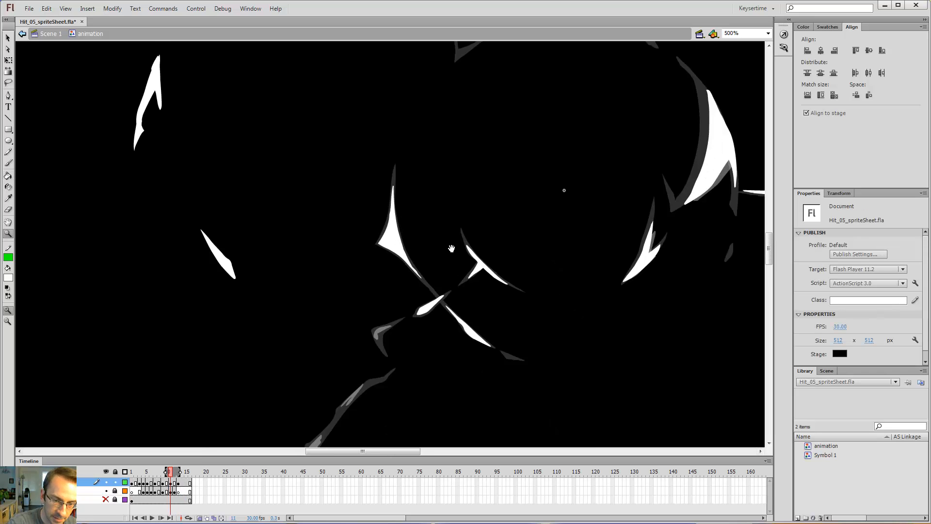
key("period")
left_click(389, 213)
key("period")
Draw the hook-shaped shard at the bend of the lower-left streak in frame 11 and fill it with white.
key("b")
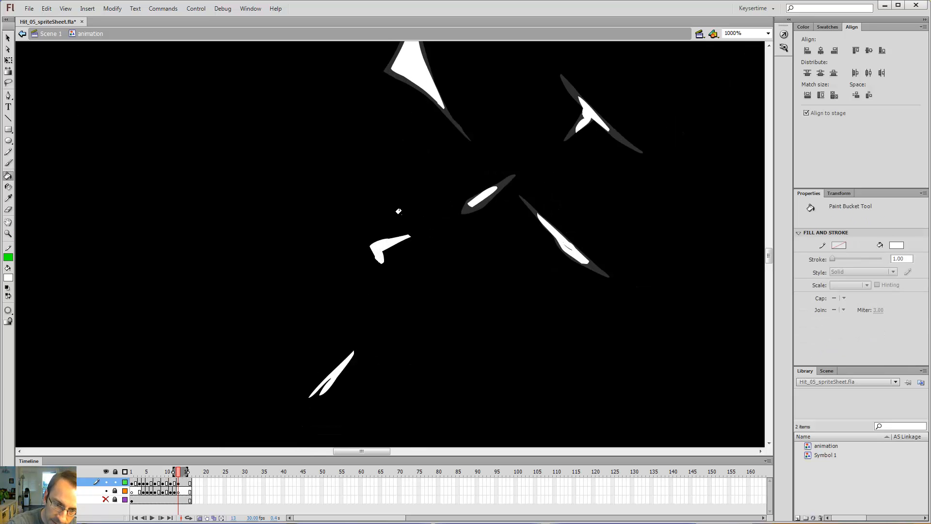
key("comma")
key("comma")
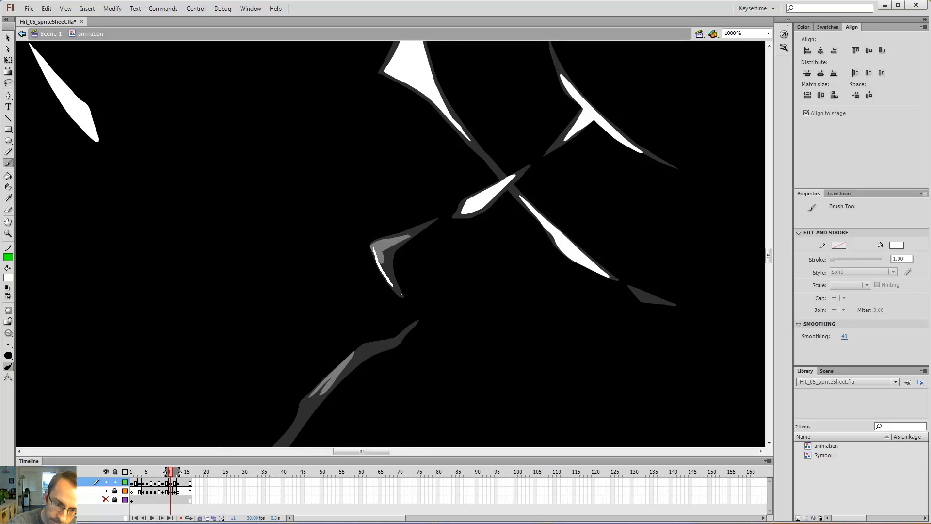
left_click_drag(413, 247, 428, 234)
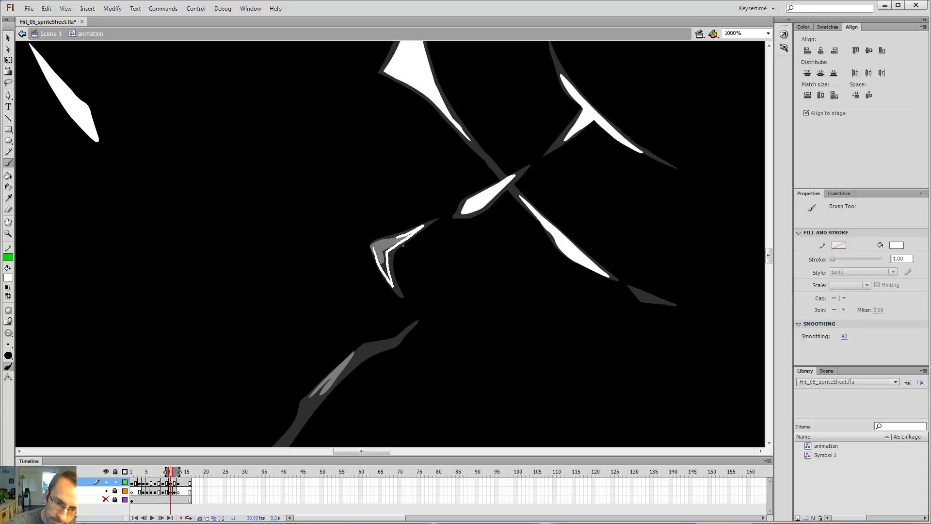
left_click_drag(373, 249, 372, 245)
key("k")
left_click(381, 247)
Draw a long diagonal shard over the upper part of the streak below the hook in frame 11 and fill it with white.
left_click_drag(401, 338, 484, 160)
key("b")
key("period")
key("period")
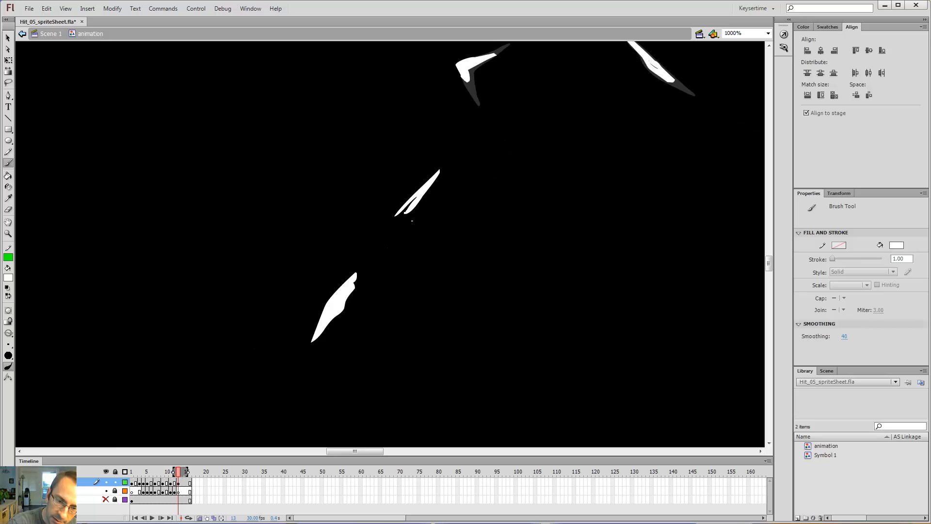
key("comma")
key("comma")
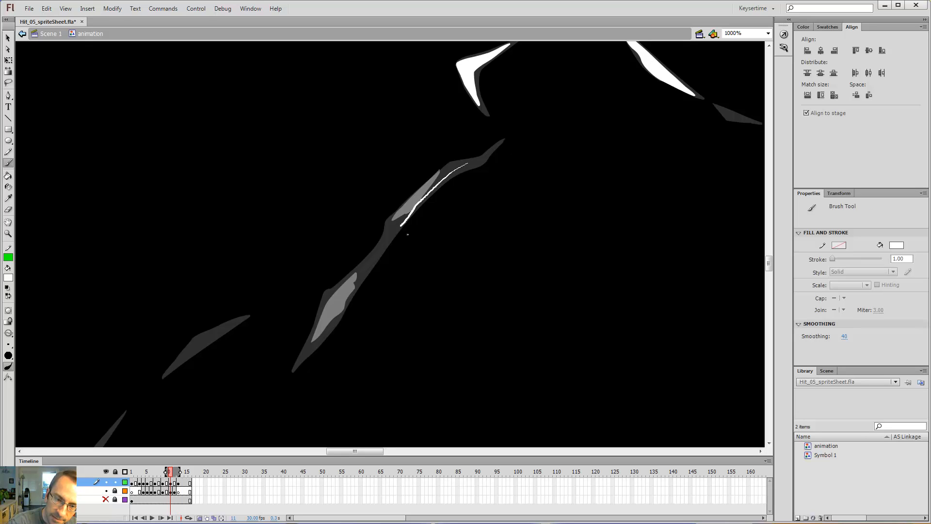
left_click_drag(467, 163, 471, 162)
key("k")
left_click(410, 204)
Draw a pointed diamond shard over the lower end of the same diagonal streak in frame 11 and fill it with white.
mouse_move(378, 260)
left_mouse_down()
mouse_move(551, 158)
mouse_move(534, 164)
left_mouse_up()
key("b")
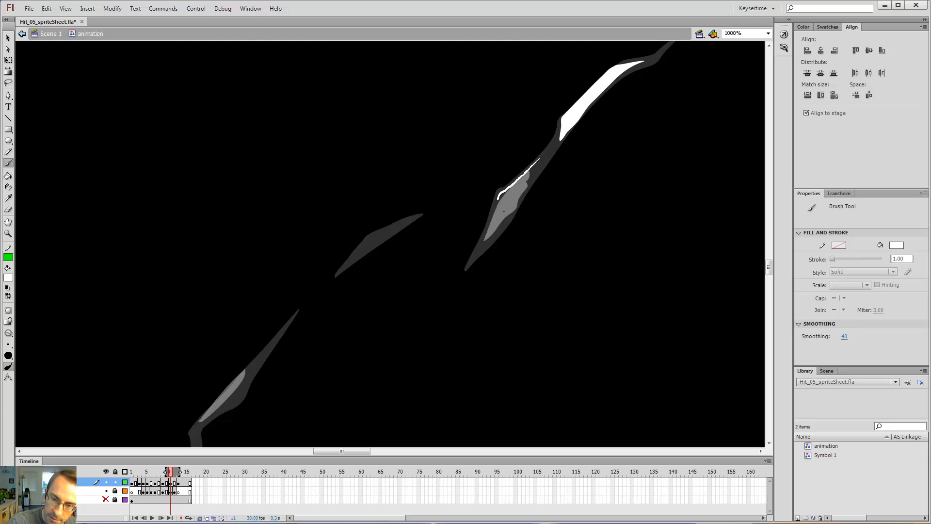
left_click_drag(485, 261, 528, 210)
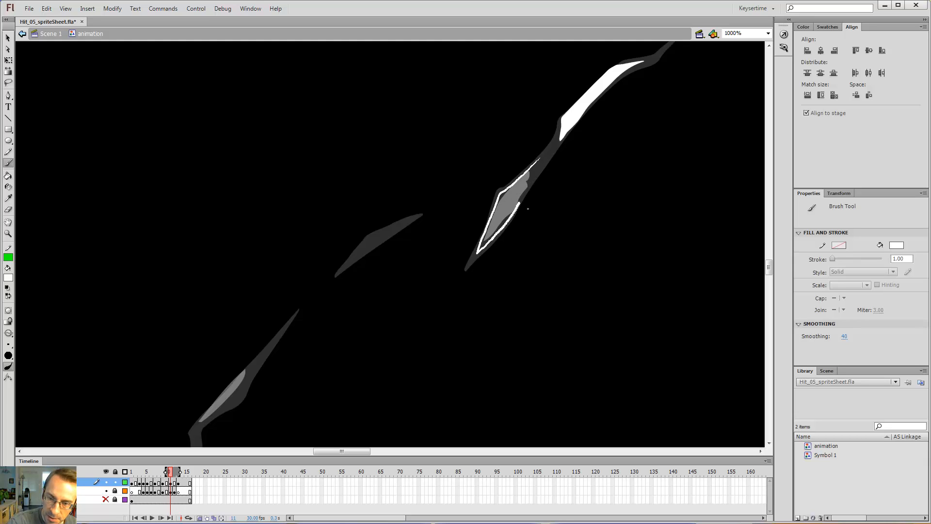
mouse_move(532, 177)
left_mouse_down()
mouse_move(549, 164)
mouse_move(526, 172)
left_mouse_up()
key("k")
left_click(521, 178)
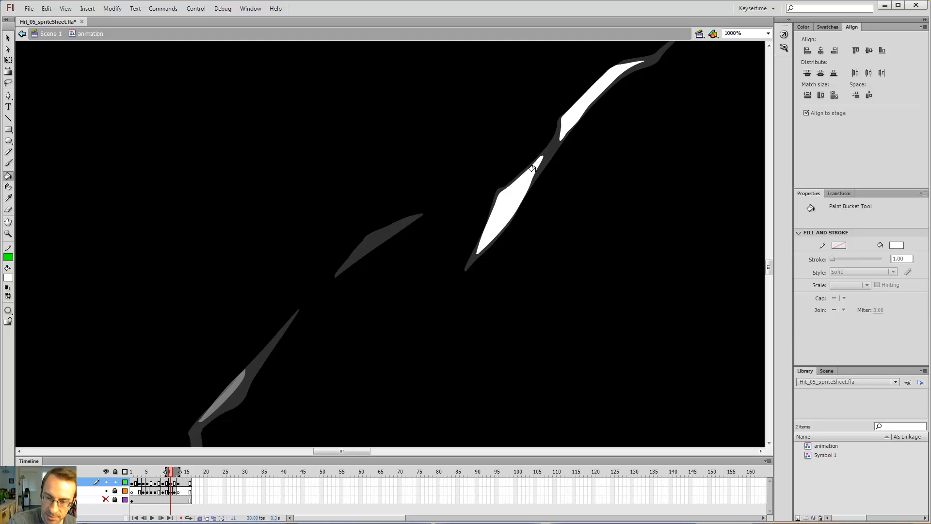
Draw a short shard over the lower half of the next isolated fragment in frame 11 and fill it with white.
key("period")
key("period")
key("v")
key("comma")
key("comma")
left_click_drag(391, 305, 578, 166)
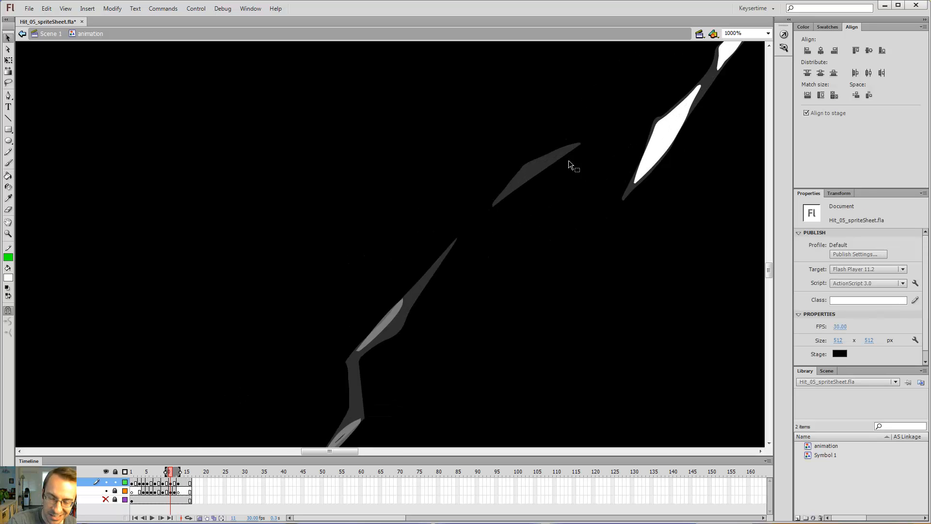
key("b")
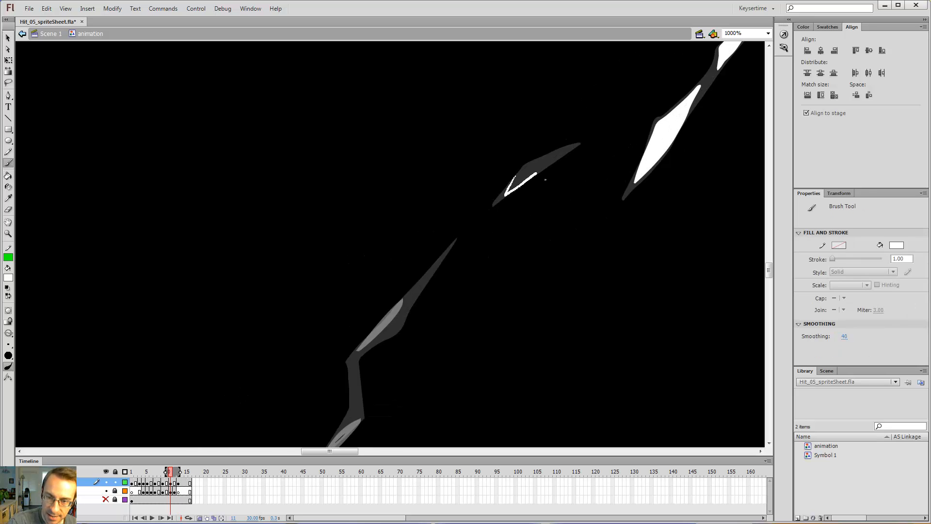
key("k")
left_click(520, 182)
Draw a slender shard over the upper arm of the zigzag fragment in frame 11 and fill it with white.
mouse_move(519, 173)
left_mouse_down()
mouse_move(511, 186)
mouse_move(530, 201)
mouse_move(557, 189)
left_mouse_up()
key("b")
left_click_drag(451, 274, 526, 208)
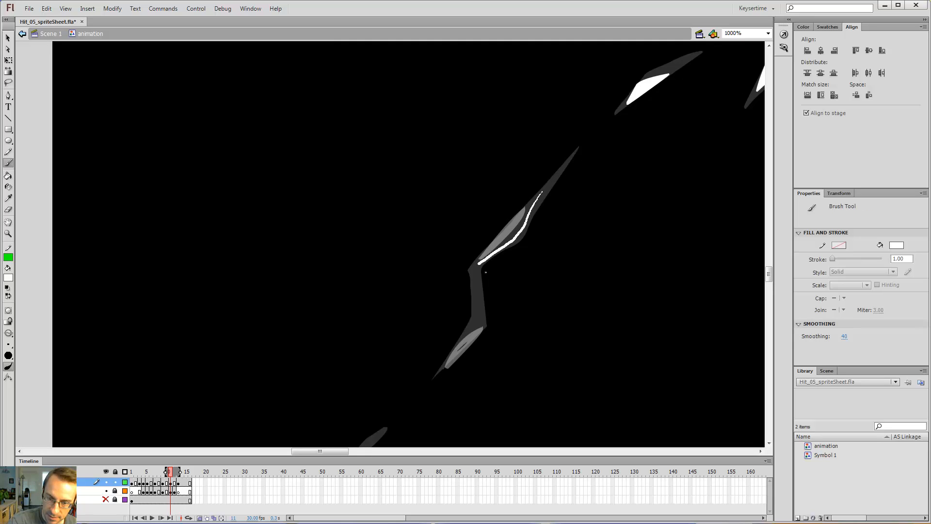
left_click_drag(497, 255, 545, 188)
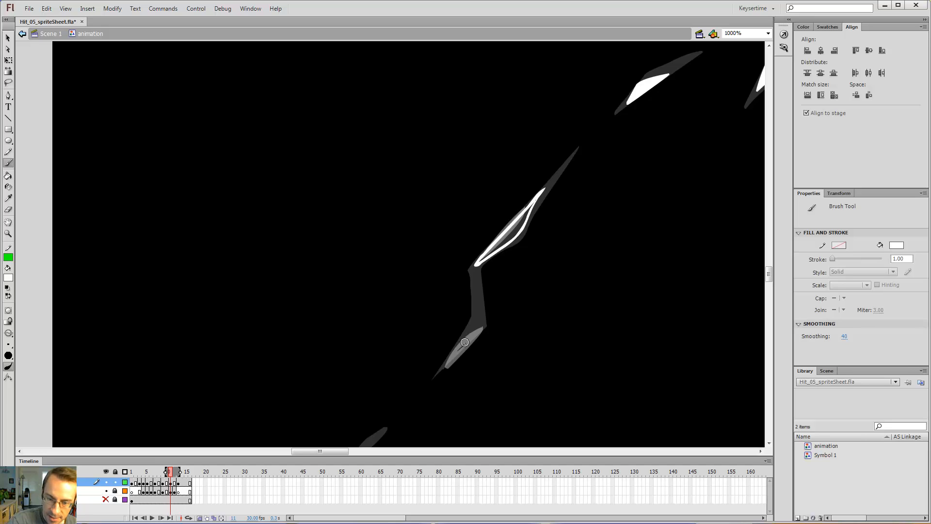
left_click_drag(461, 346, 465, 348)
key("k")
left_click(508, 229)
Draw a bent shard over the lower corner of the zigzag fragment in frame 11 and fill it with white.
left_click_drag(488, 296, 522, 221)
key("b")
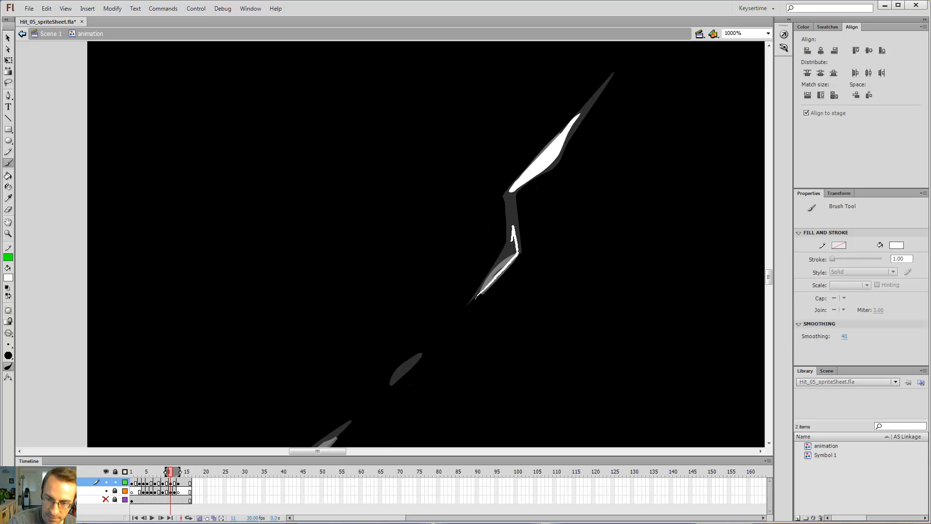
key("k")
left_click(504, 262)
Draw a leaf-shaped shard over the lower end fragment of the lower-left streak in frame 11 and fill it with white.
mouse_move(514, 263)
left_mouse_down()
mouse_move(553, 212)
mouse_move(655, 125)
left_mouse_up()
key("b")
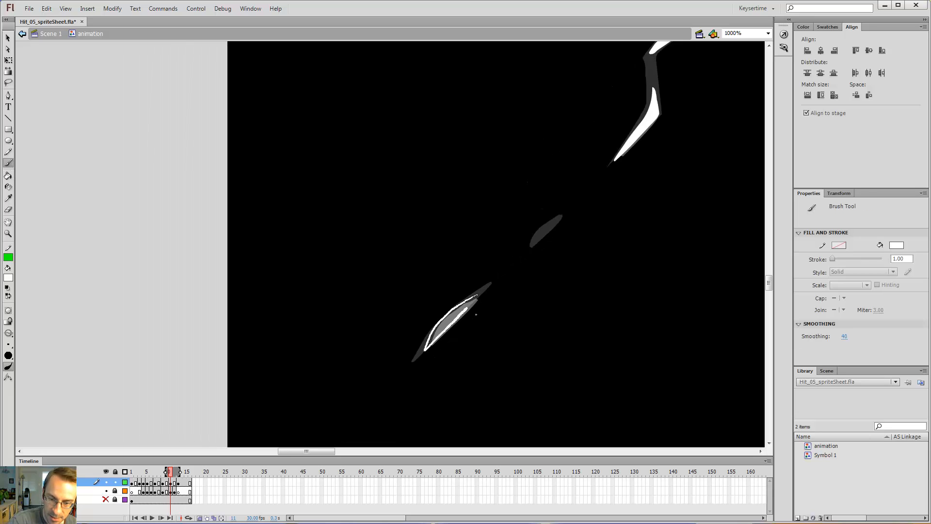
key("k")
left_click(465, 306)
Flip back and forth through the neighbouring frames to examine how the upper-left bolt and the arc fragments break up.
key("ctrl+minus")
left_click_drag(619, 145, 540, 398)
left_click_drag(548, 192, 448, 420)
mouse_move(517, 132)
left_mouse_down()
mouse_move(467, 322)
mouse_move(453, 325)
left_mouse_up()
left_click_drag(514, 244, 312, 265)
key("comma")
key("period")
key("comma")
key("comma")
key("comma")
key("period")
key("b")
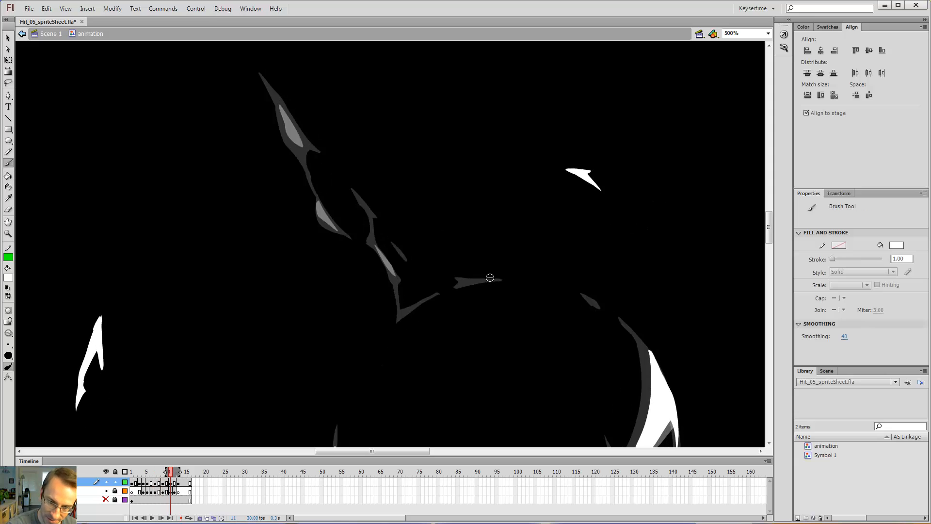
key("comma")
key("comma")
key("comma")
key("comma")
key("comma")
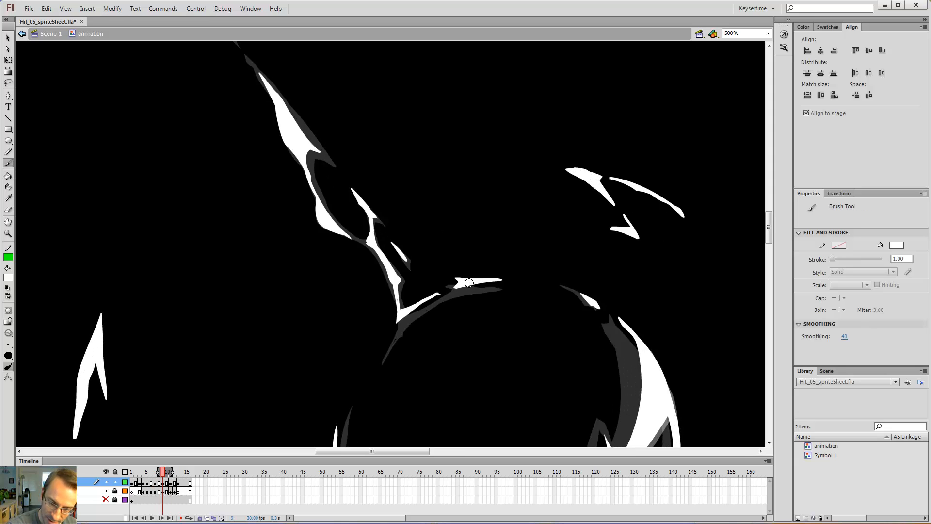
key("period")
key("period")
key("period")
key("period")
key("period")
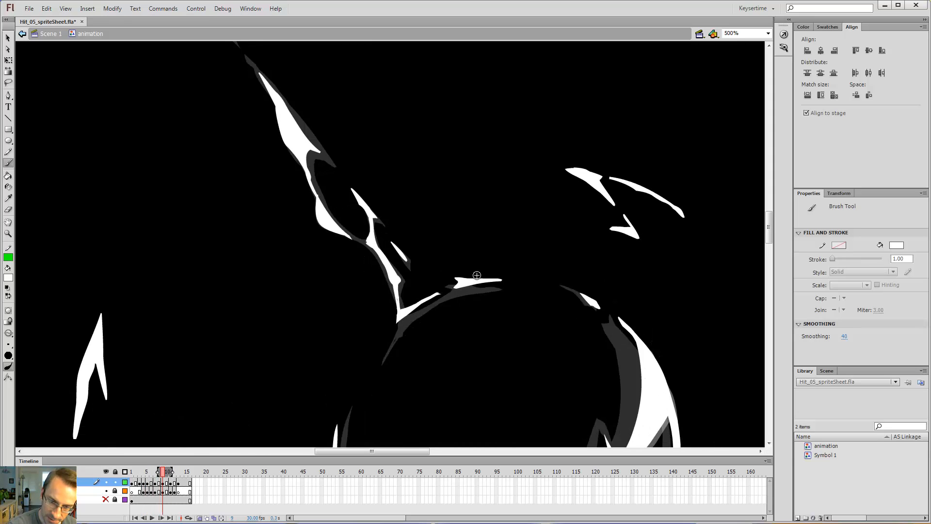
key("comma")
key("comma")
key("comma")
key("comma")
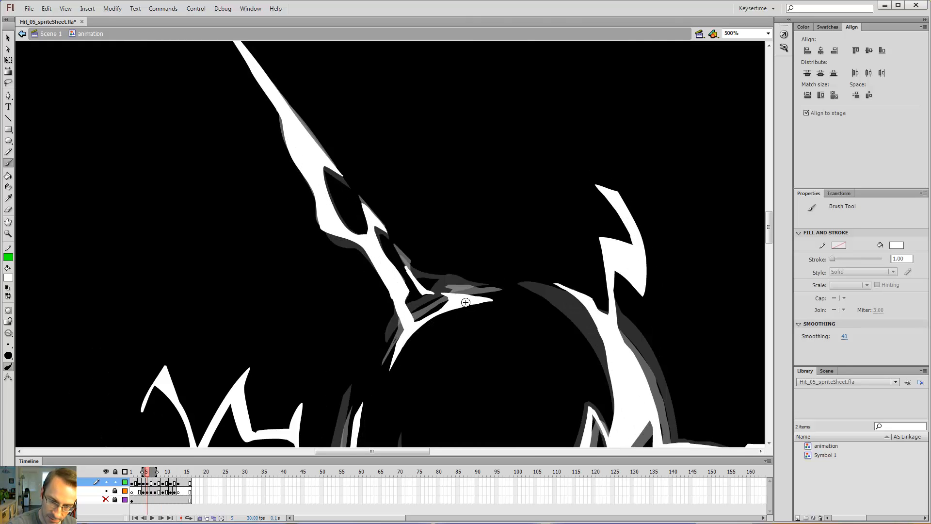
key("period")
key("period")
key("period")
key("period")
key("period")
key("period")
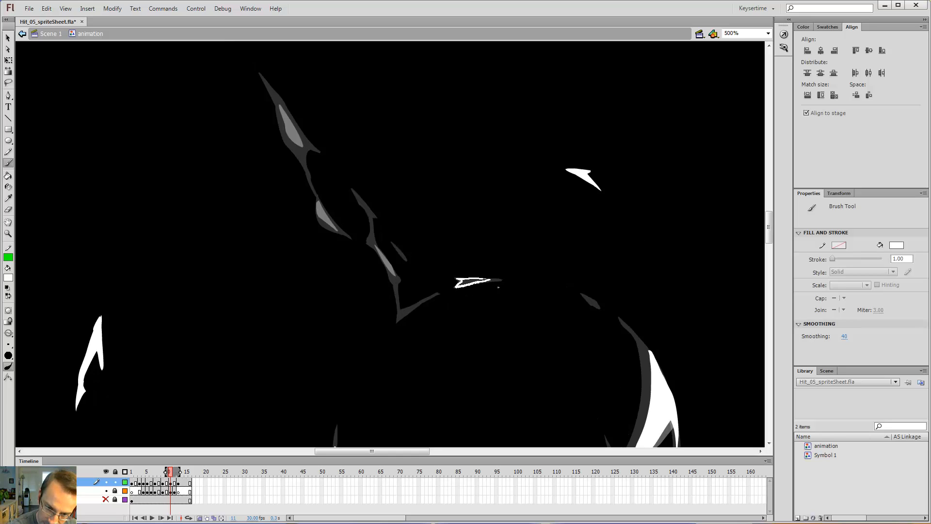
Draw shards over the small horizontal arc fragment and the bolt's bottom corner in frame 11, filled with white.
left_click_drag(492, 286, 488, 285)
left_click(424, 300)
key("ctrl+z")
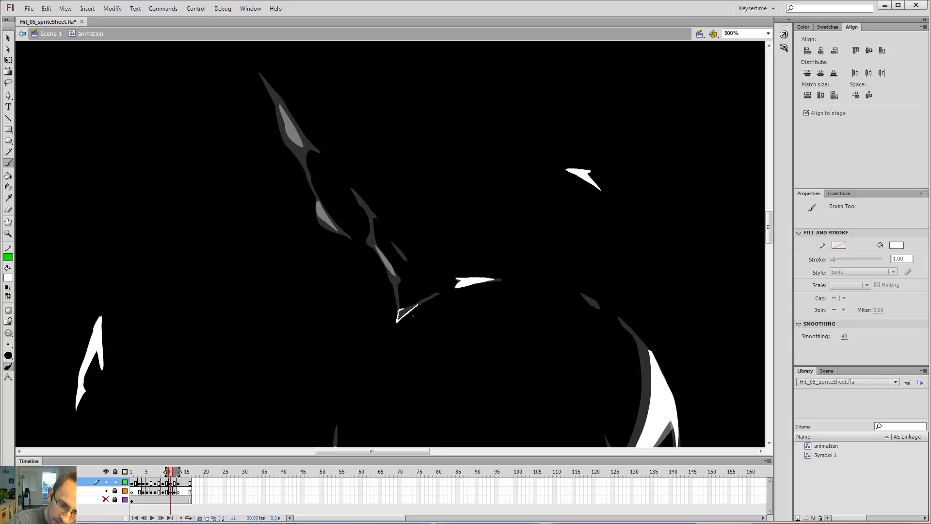
Draw a thinner, shorter shard over the small horizontal arc fragment in frame 13 and fill it with white.
key("period")
key("period")
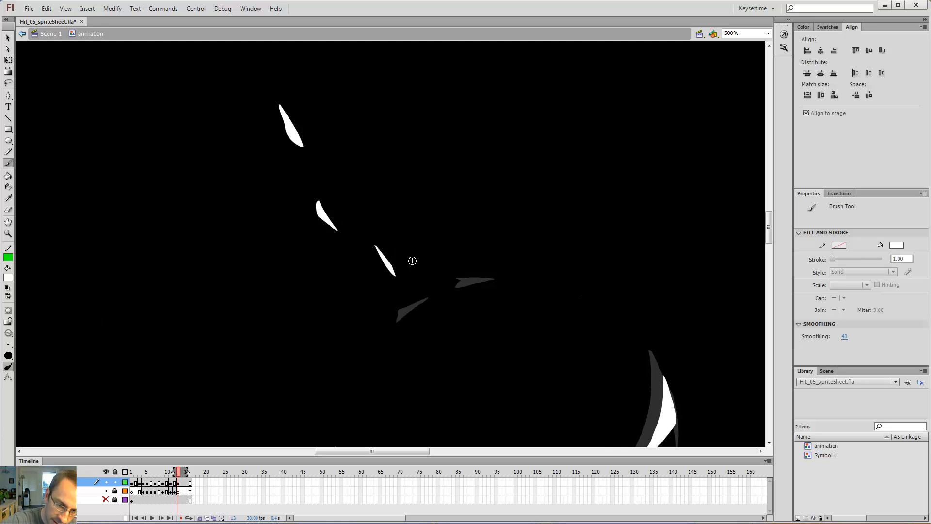
left_click_drag(456, 287, 485, 280)
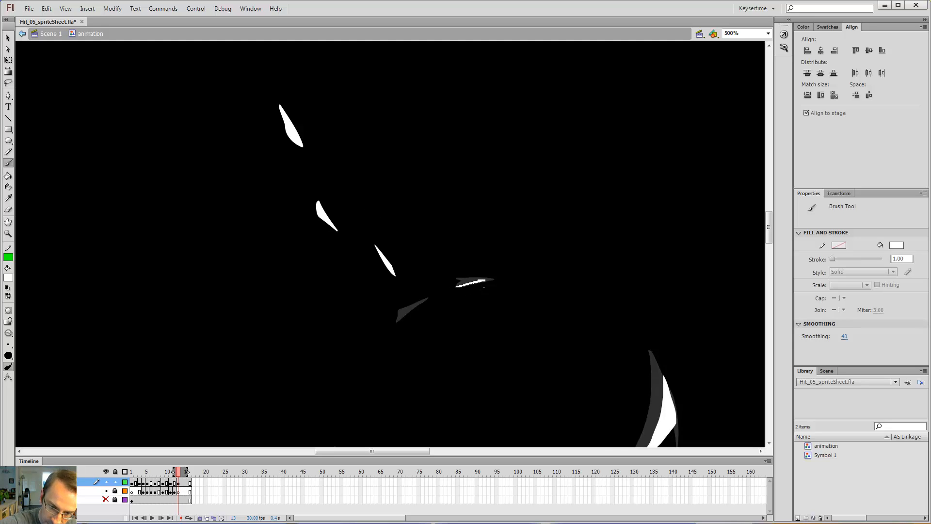
key("e")
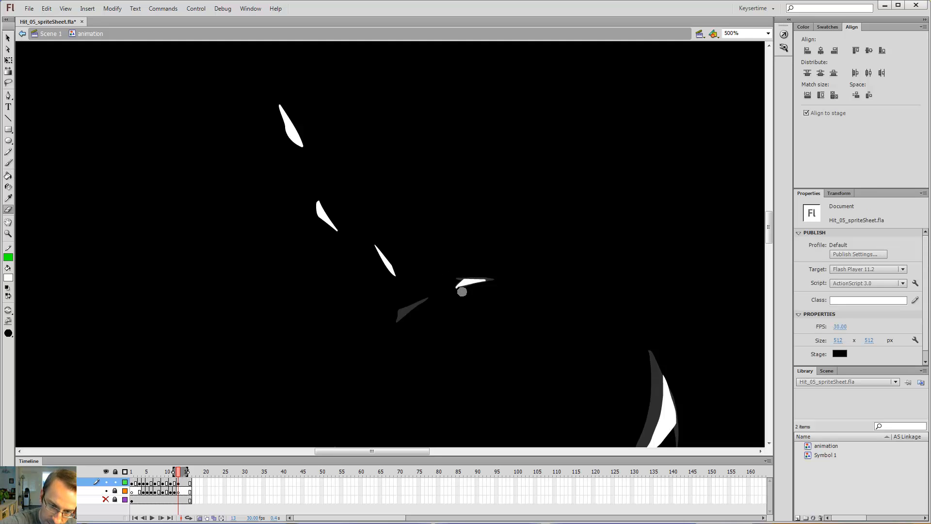
Flip through the preceding frames to compare the upper-left bolt's shapes with the drawing in frame 11.
key("comma")
key("comma")
key("comma")
key("comma")
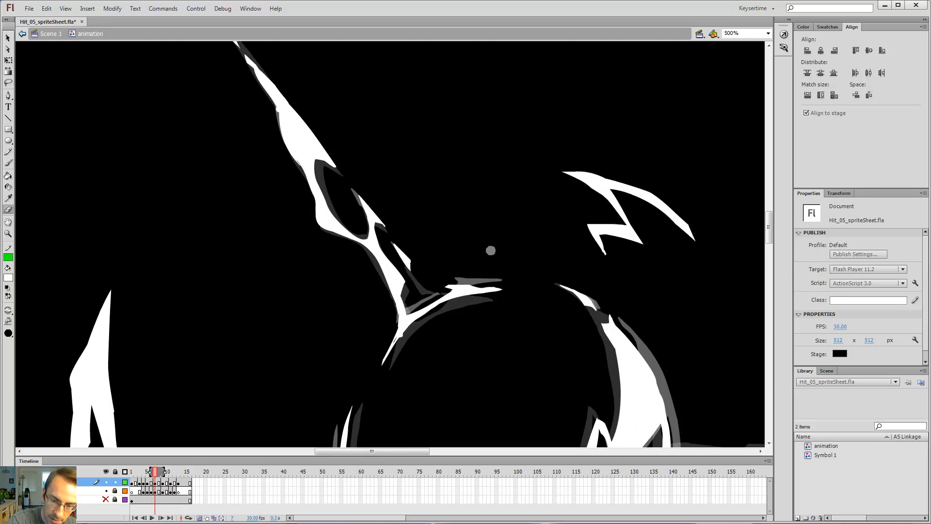
key("period")
key("period")
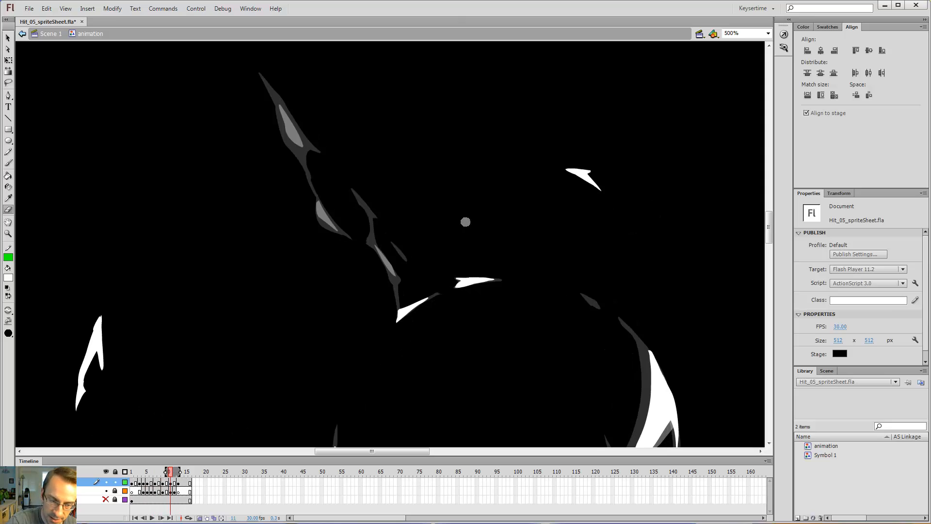
key("comma")
key("comma")
key("period")
key("period")
Draw white-filled shards over the inner branch's two sections and the lower bulge of the upper-left bolt in frame 11.
key("b")
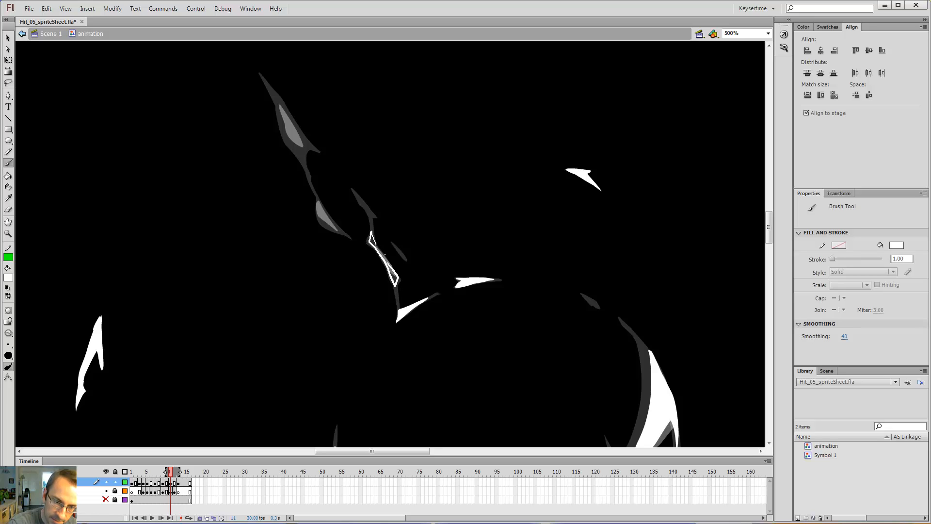
left_click_drag(371, 235, 370, 237)
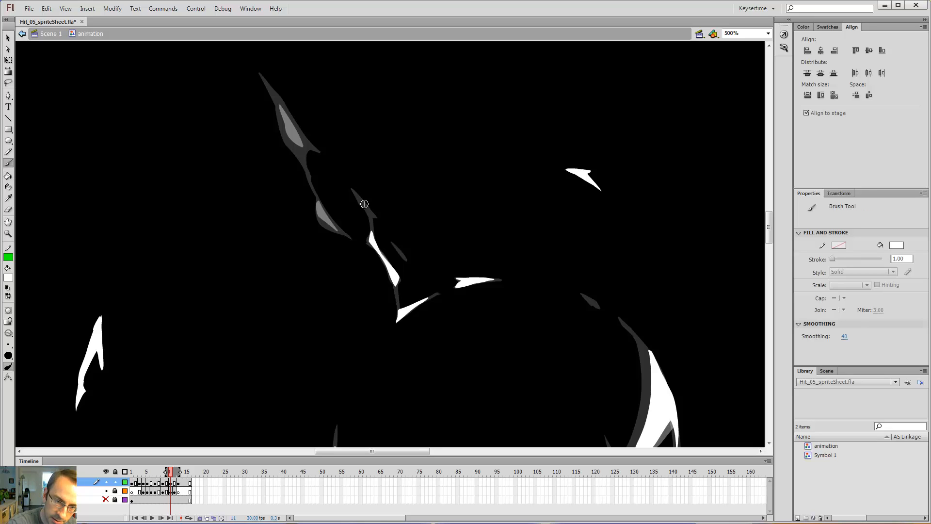
mouse_move(380, 221)
left_mouse_down()
mouse_move(350, 184)
mouse_move(299, 187)
mouse_move(343, 233)
left_mouse_up()
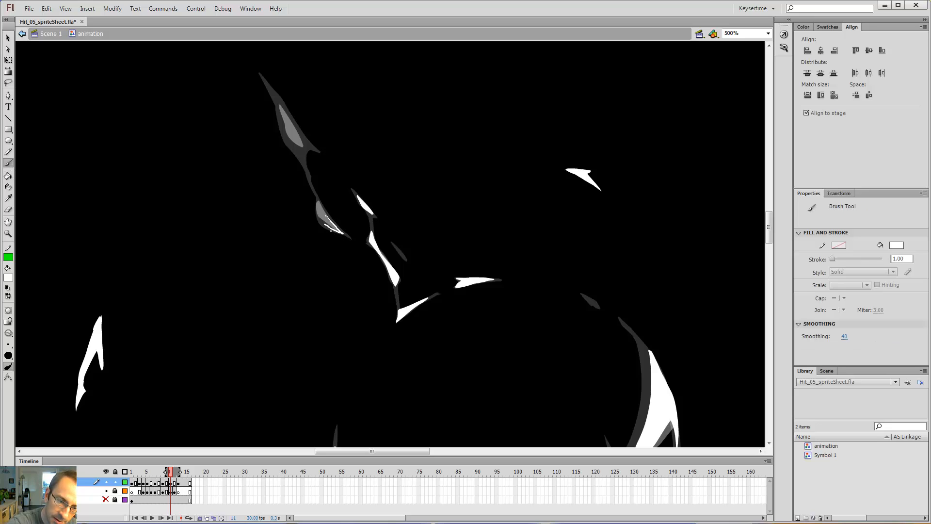
left_click_drag(342, 233, 342, 233)
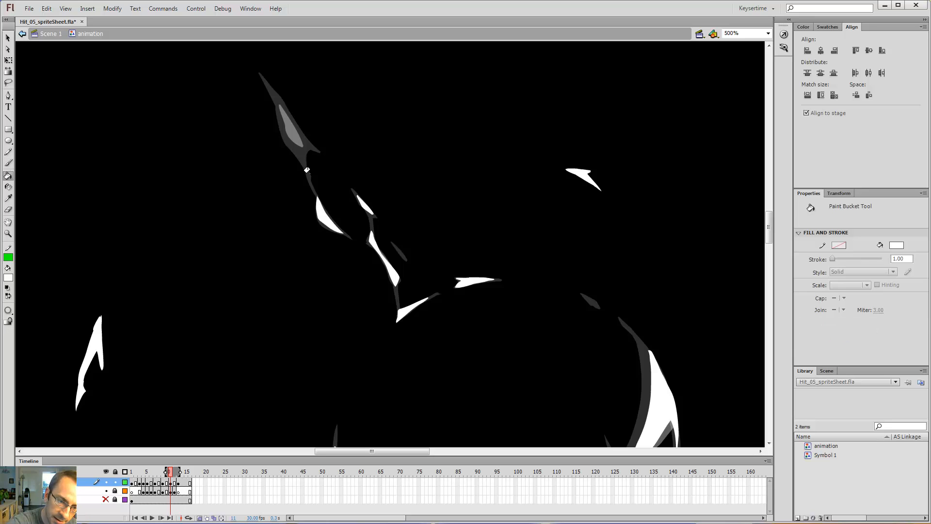
Draw a long notched shard over the upper section of the upper-left bolt in frame 11 and fill it with white.
left_click_drag(315, 169, 350, 232)
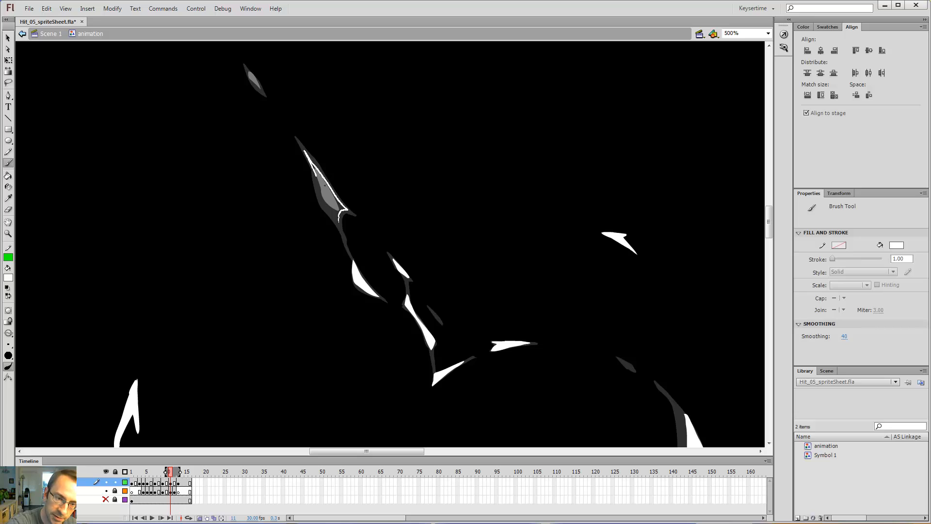
mouse_move(340, 221)
left_mouse_down()
mouse_move(333, 191)
mouse_move(373, 275)
left_mouse_up()
key("k")
left_click(331, 194)
Draw a small pointed shard over the isolated tip fragment of the upper-left bolt in frame 11, filled with white.
key("b")
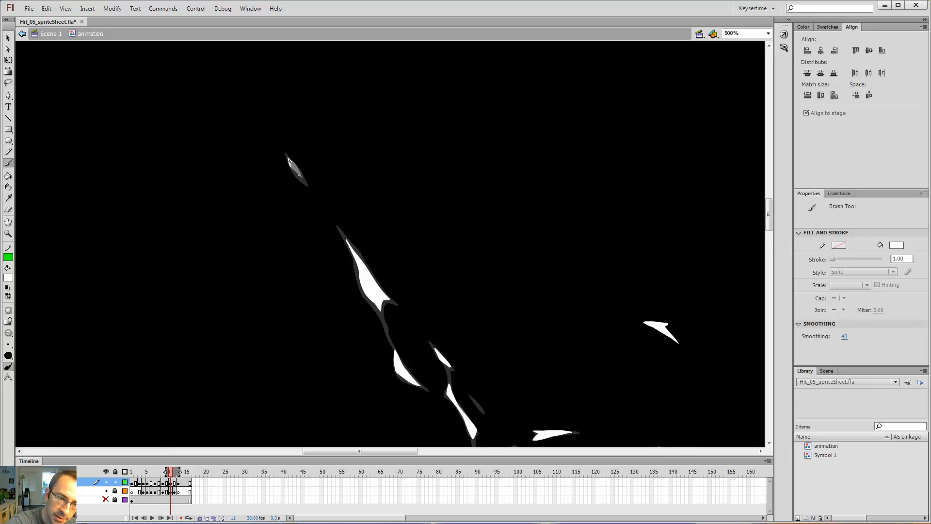
key("k")
left_click(297, 171)
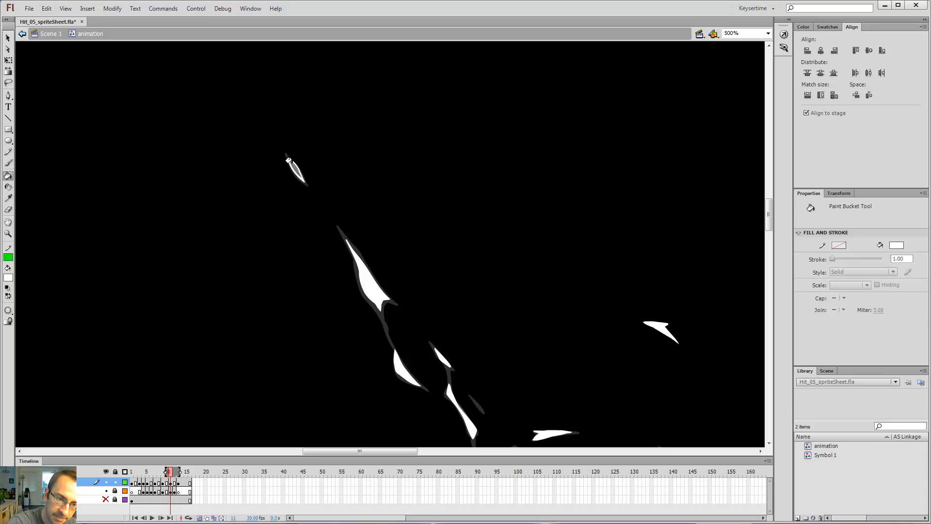
key("b")
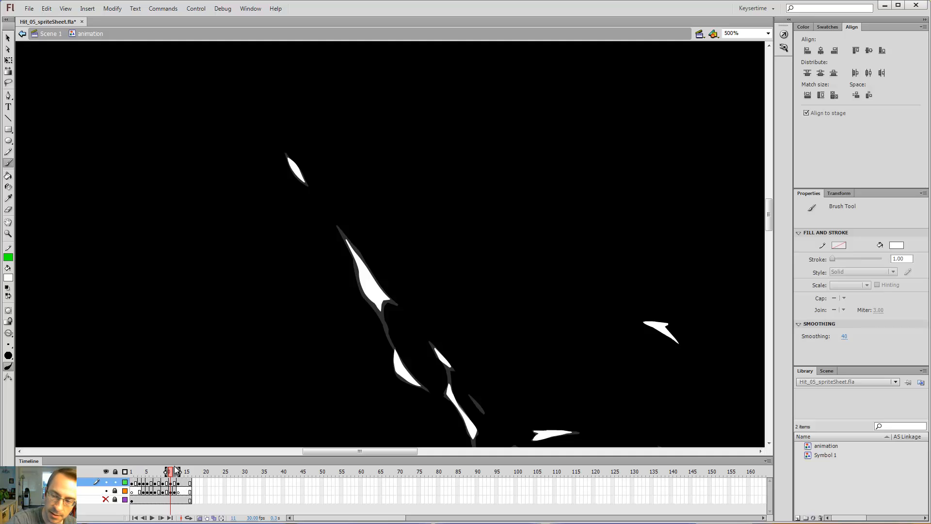
Review the whole effect in frame 11 against its neighbouring frames.
key("v")
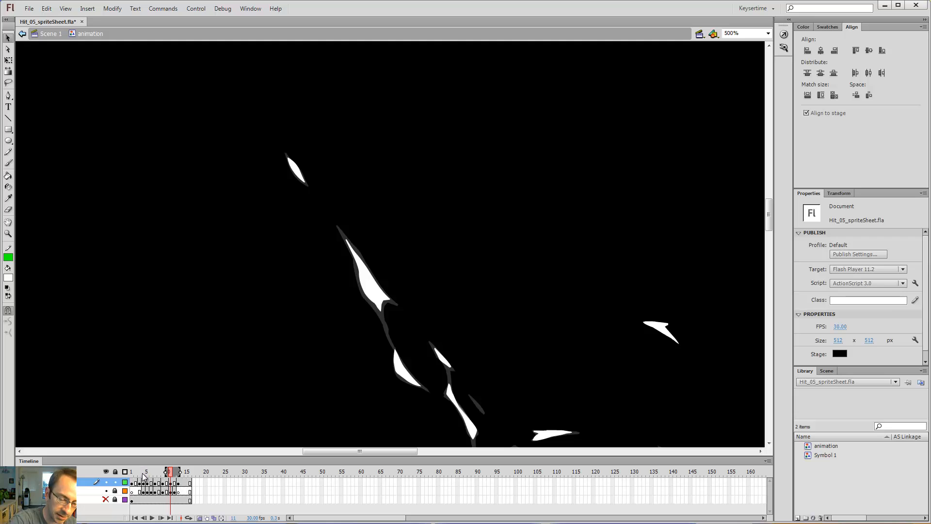
key("ctrl+minus")
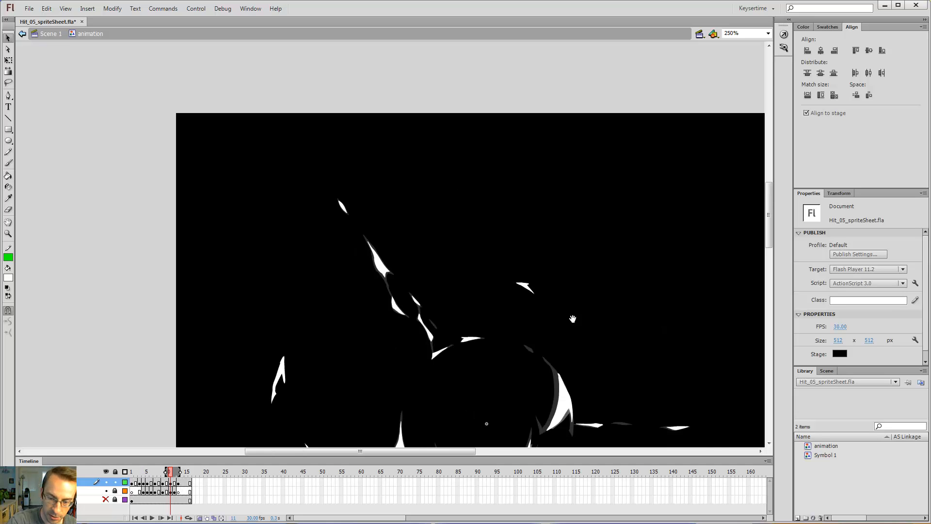
scroll(577, 233, "down", 5)
scroll(577, 233, "right", 2)
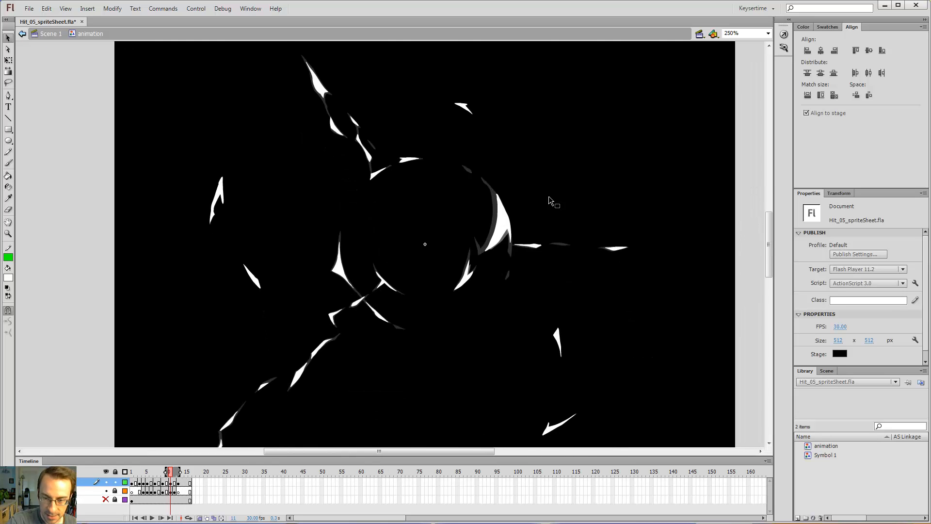
left_click_drag(554, 254, 560, 299)
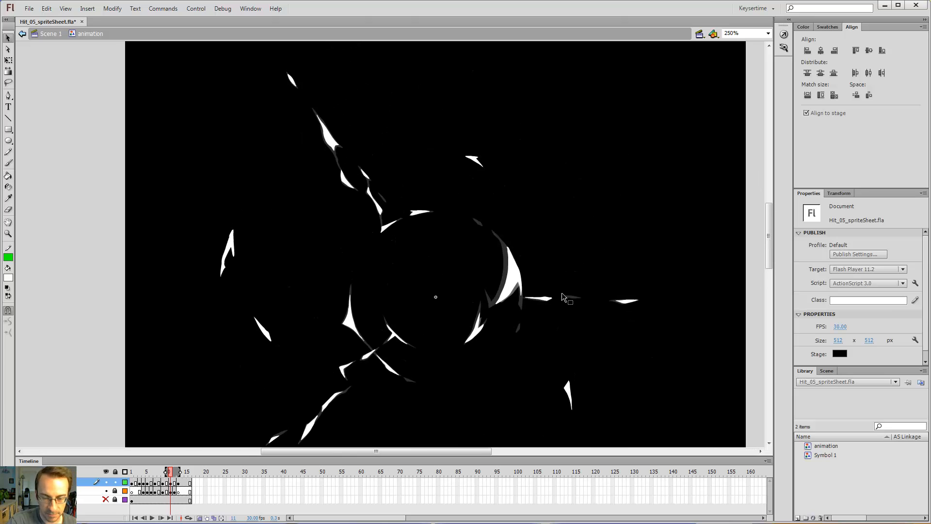
key("comma")
key("period")
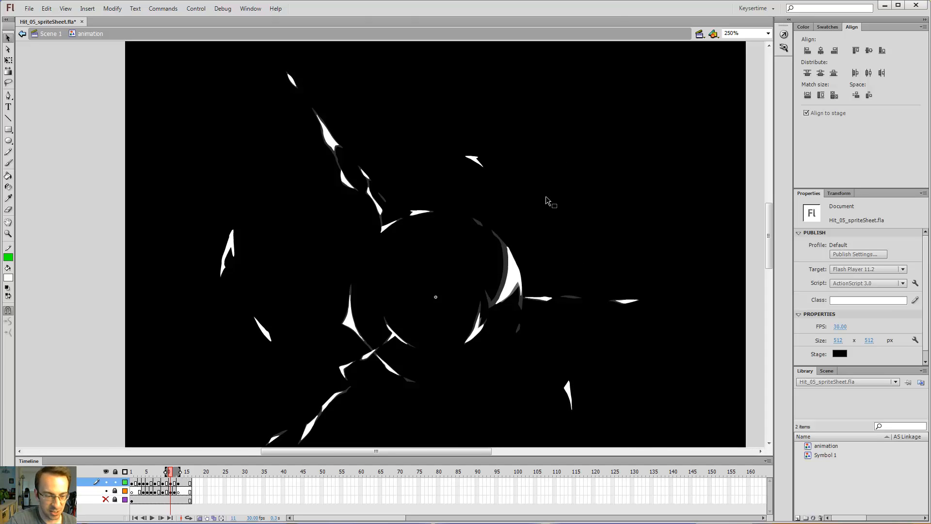
key("period")
key("period")
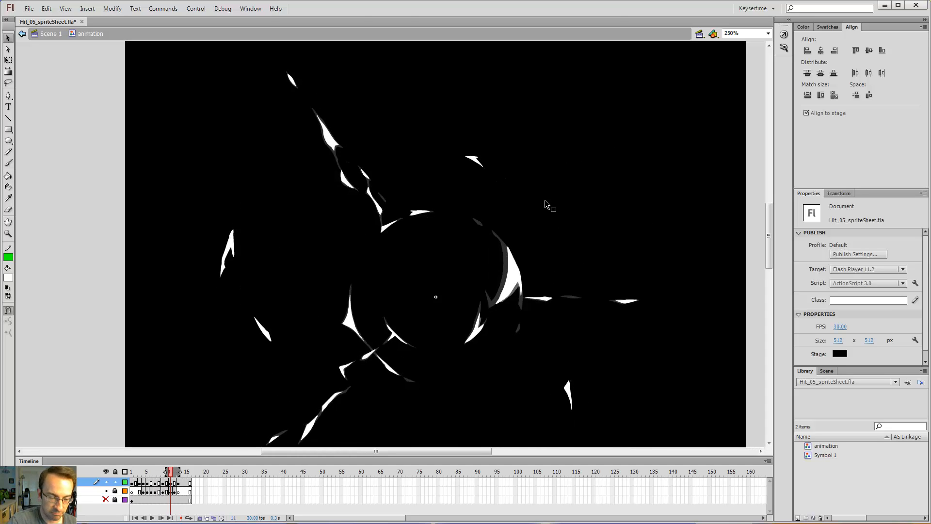
Make frame 15 of the drawing layer an empty drawing frame.
left_click(189, 483)
key("Delete")
key("comma")
key("period")
scroll(515, 194, "down", 3)
left_click(506, 199)
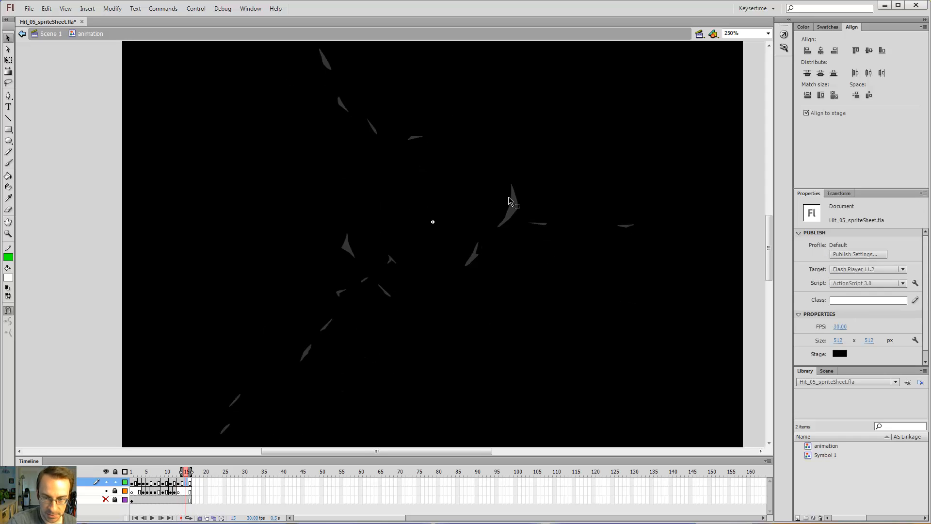
Draw a thinner crescent shard along the outer edge of the large crescent in frame 15 and fill it with white.
key("ctrl+equal")
key("b")
key("comma")
key("comma")
key("comma")
key("comma")
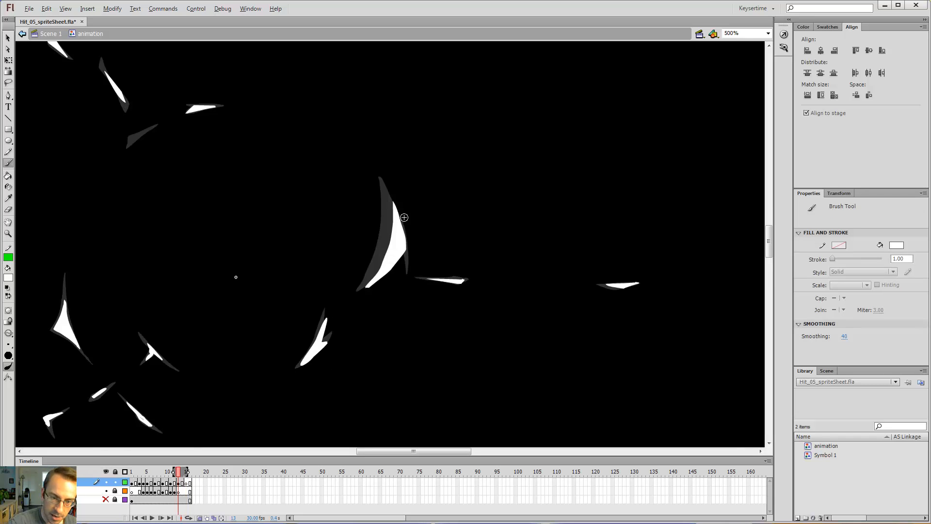
key("period")
key("period")
key("period")
key("period")
left_click_drag(402, 227, 404, 236)
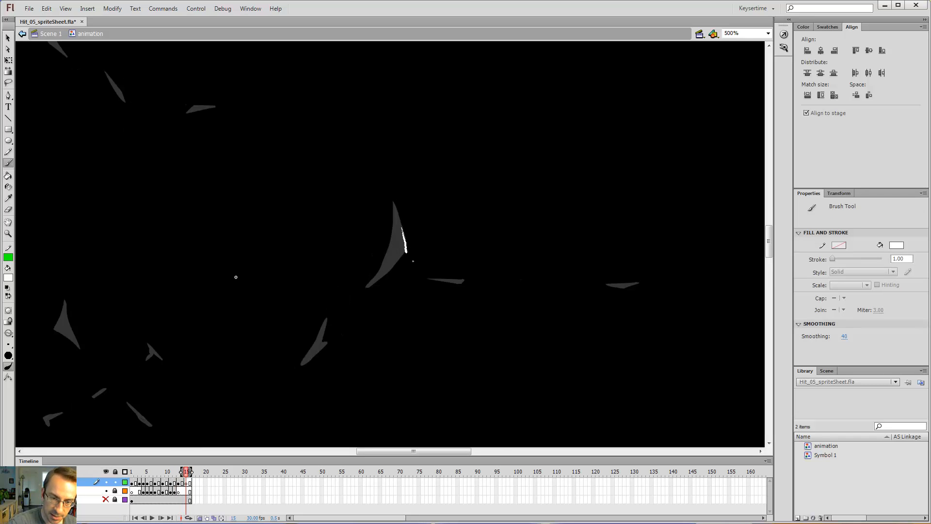
mouse_move(410, 241)
left_mouse_down()
mouse_move(388, 265)
mouse_move(401, 231)
left_mouse_up()
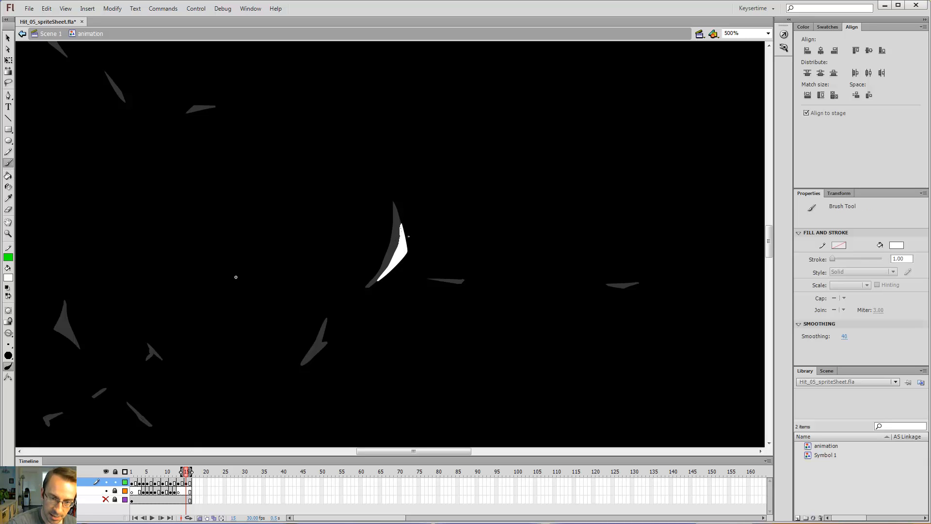
Draw smaller white-filled shards over the fragment below the crescent and the triangular fragment across the ring in frame 15.
left_click_drag(363, 298, 496, 197)
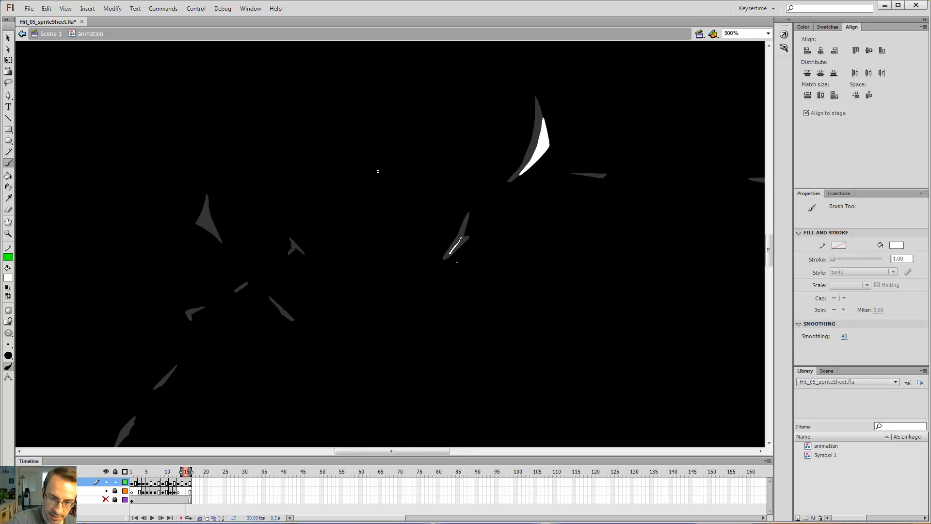
left_click_drag(412, 246, 493, 214)
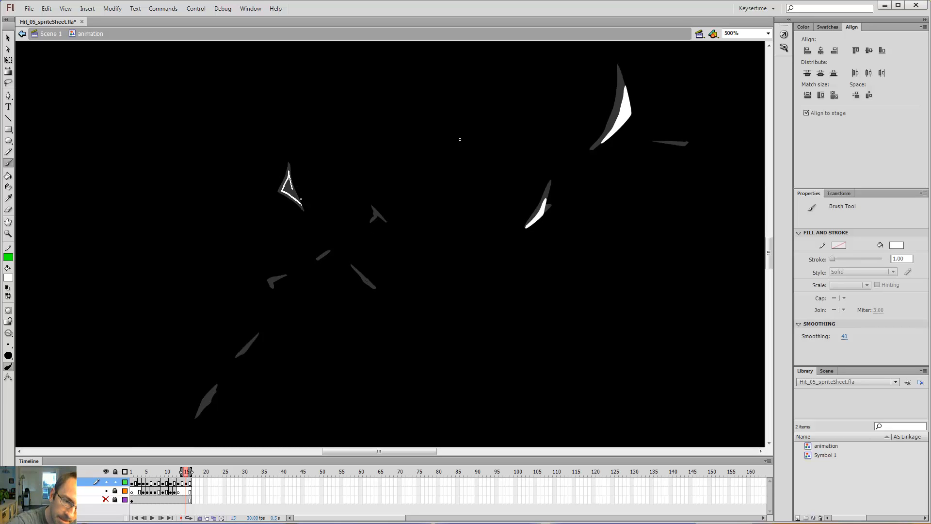
mouse_move(296, 199)
left_mouse_down()
mouse_move(285, 170)
mouse_move(306, 206)
left_mouse_up()
key("e")
Extend the long shard of the lower-left trail toward the ring in frame 13, comparing it with the earlier frames.
mouse_move(326, 222)
left_mouse_down()
mouse_move(326, 167)
mouse_move(432, 59)
mouse_move(562, 57)
left_mouse_up()
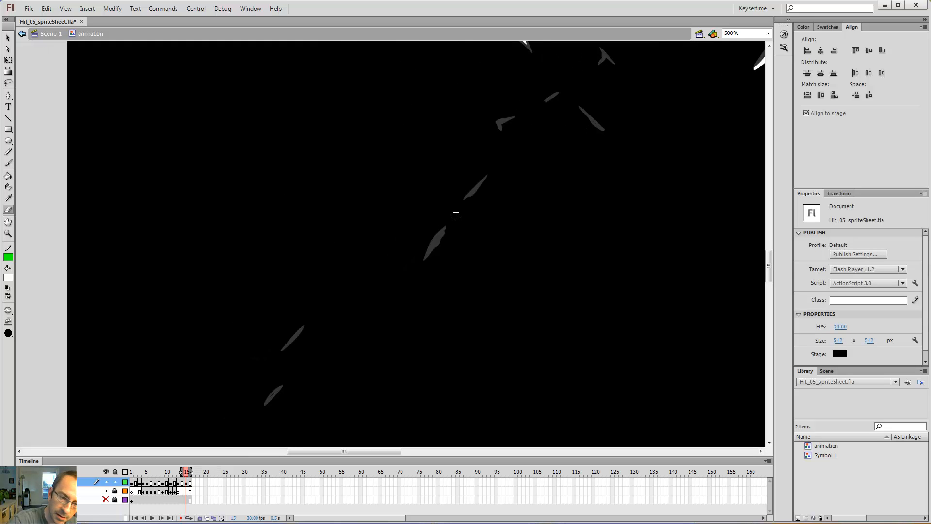
key("comma")
key("comma")
key("comma")
key("comma")
key("comma")
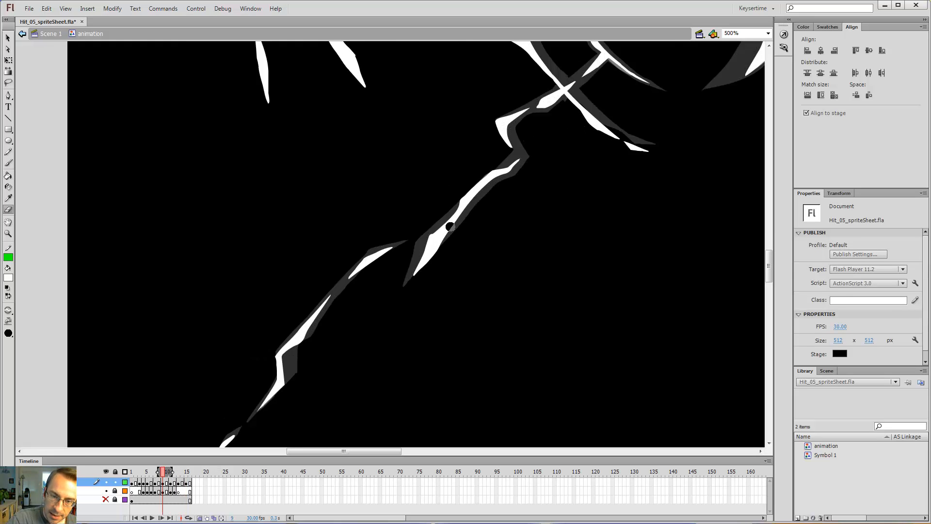
key("period")
key("b")
mouse_move(458, 234)
left_mouse_down()
mouse_move(474, 211)
mouse_move(457, 234)
mouse_move(491, 160)
mouse_move(443, 233)
mouse_move(446, 251)
mouse_move(458, 216)
left_mouse_up()
key("period")
key("period")
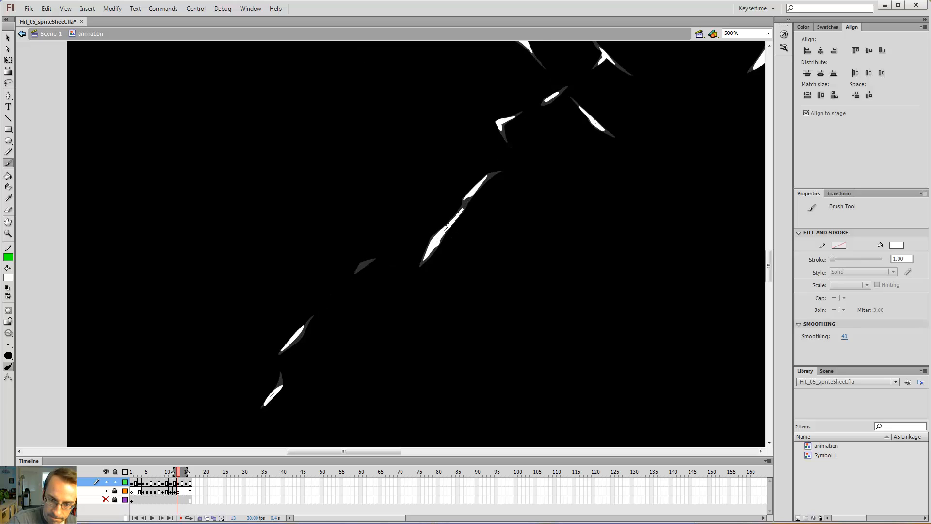
Outline a thinner, shorter shard over the long fragment of the lower-left trail in frame 15 and fill it with white.
key("period")
key("period")
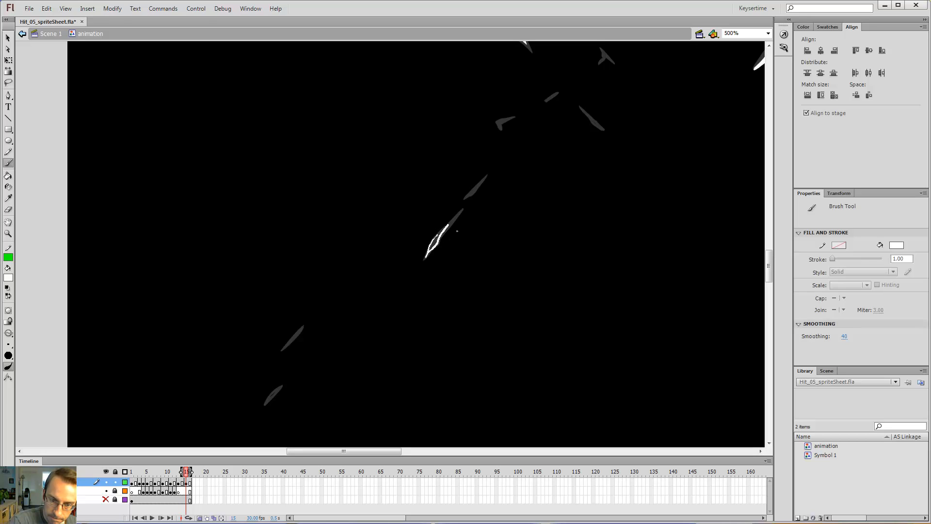
left_click_drag(432, 242, 443, 230)
key("k")
left_click(435, 242)
key("e")
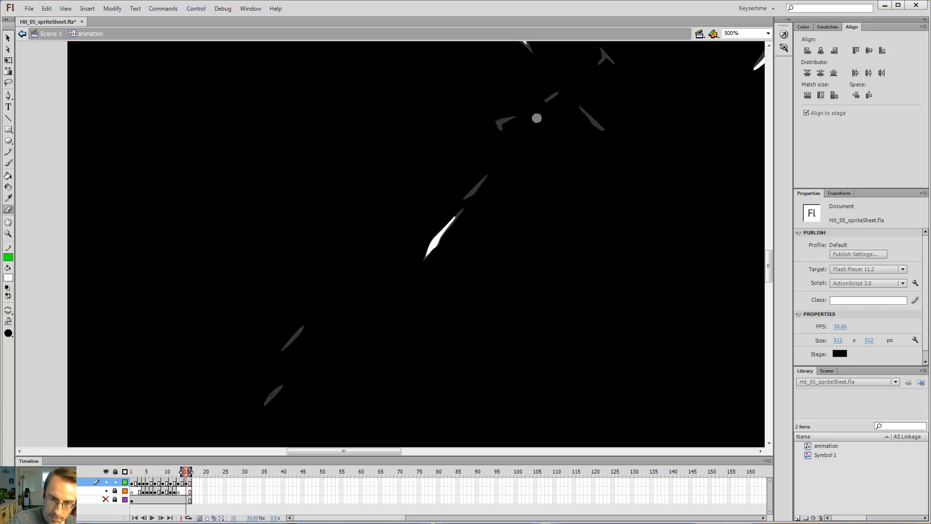
Draw a small white shard over the fragment just above the long one in frame 15 and compare it with frame 13.
key("b")
left_click_drag(467, 197, 480, 184)
key("comma")
key("comma")
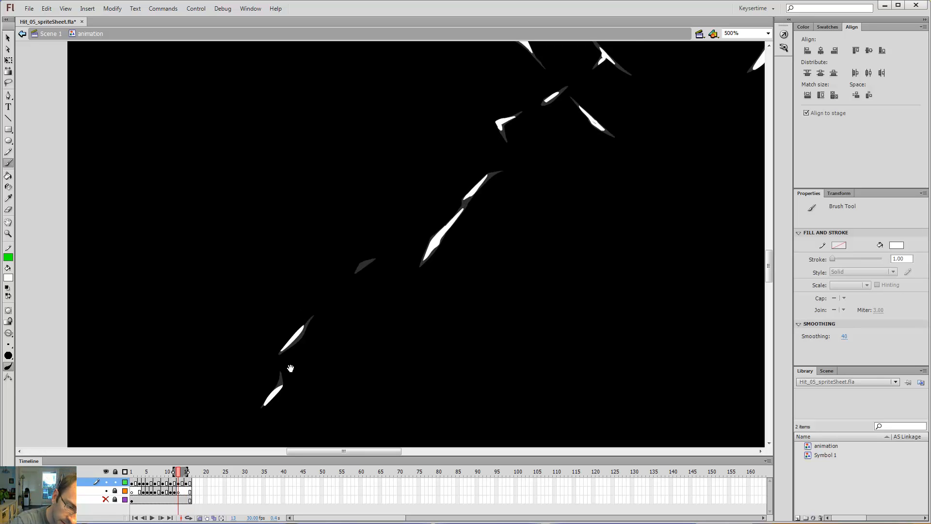
Draw small white shards over two fragments near the outer end of the lower-left trail in frame 15.
left_click_drag(289, 369, 452, 258)
key("period")
key("period")
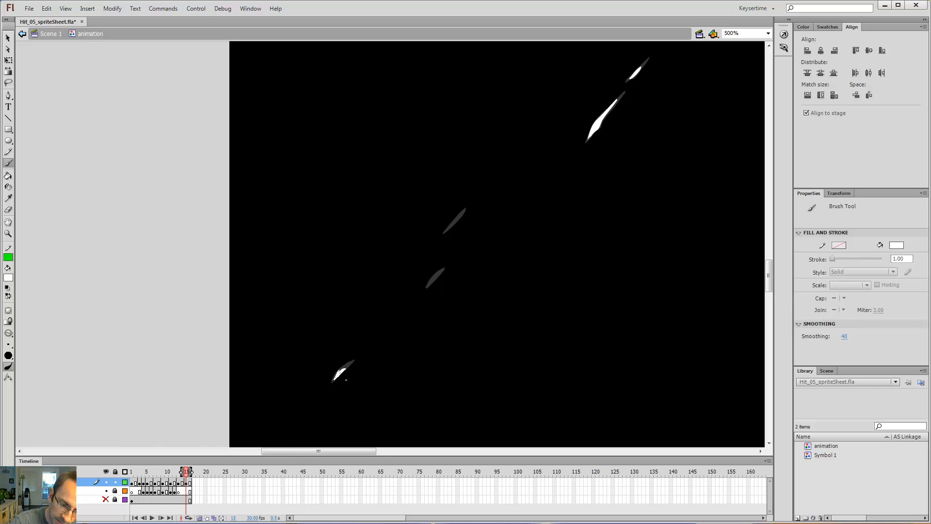
left_click_drag(336, 376, 334, 380)
key("ctrl+minus")
left_click_drag(555, 210, 477, 285)
key("comma")
key("comma")
key("period")
key("period")
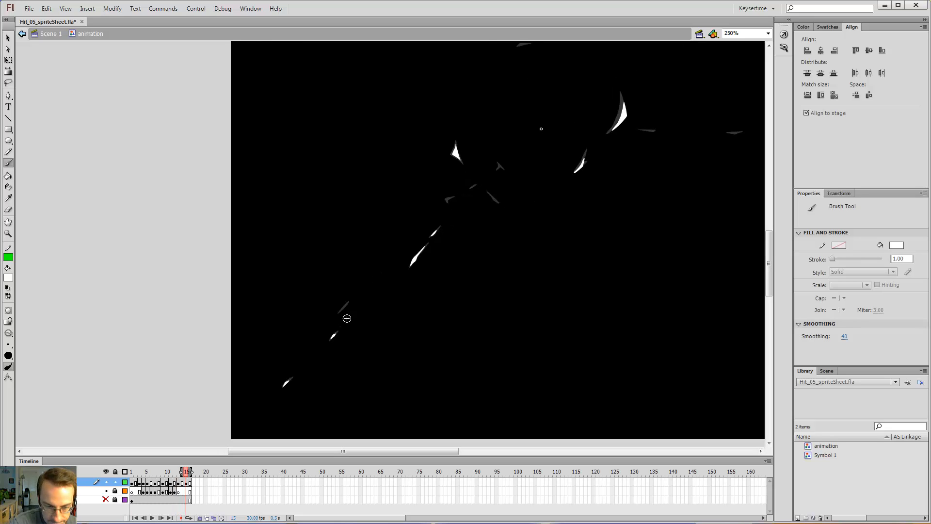
Draw two small white shards over the fragments of the upper-left trail in frame 15.
mouse_move(566, 177)
left_mouse_down()
mouse_move(447, 311)
mouse_move(486, 294)
left_mouse_up()
key("comma")
key("period")
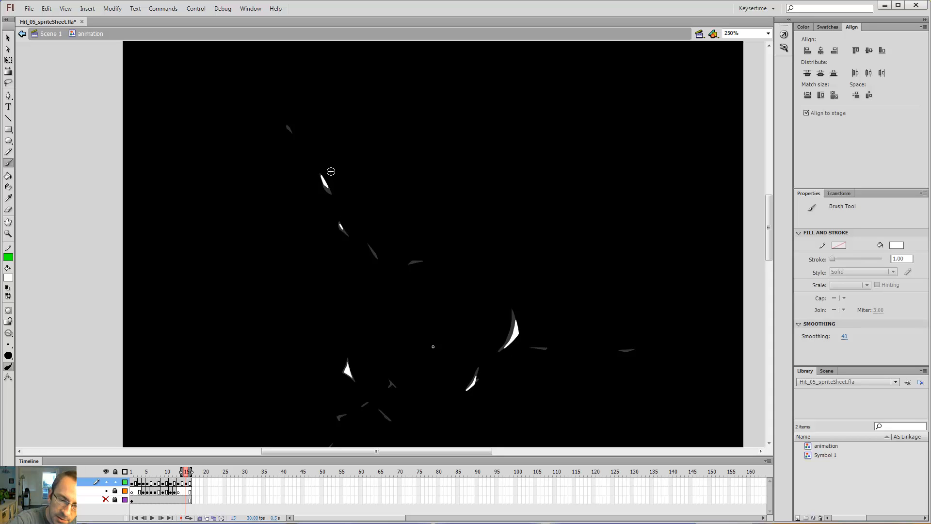
left_click_drag(559, 290, 598, 118)
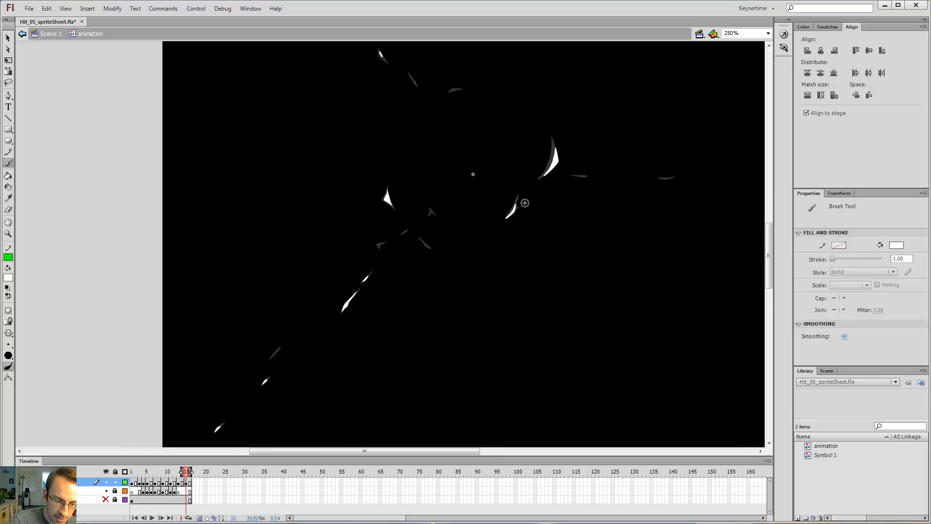
Make frame 16 an empty drawing frame and draw a smaller white-filled shard over the lower-left trail's long fragment.
key("F7")
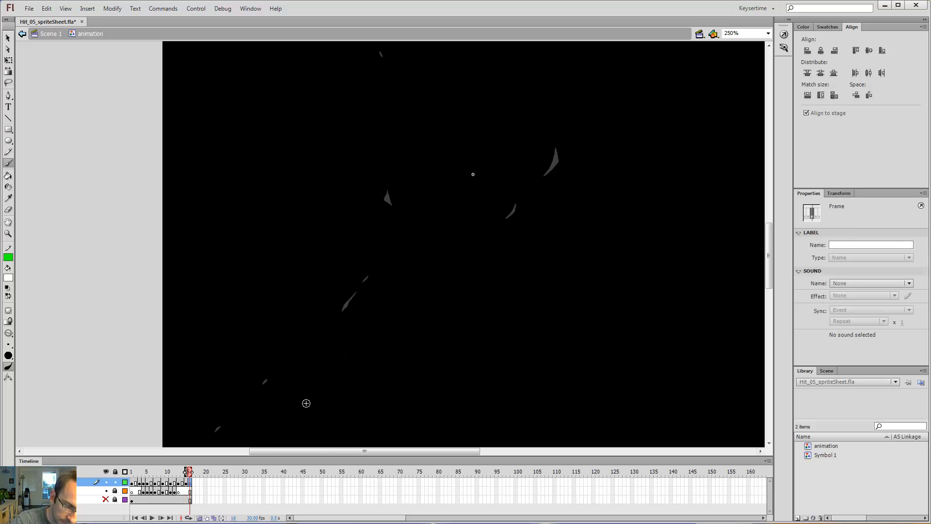
key("z")
left_click(349, 301)
key("b")
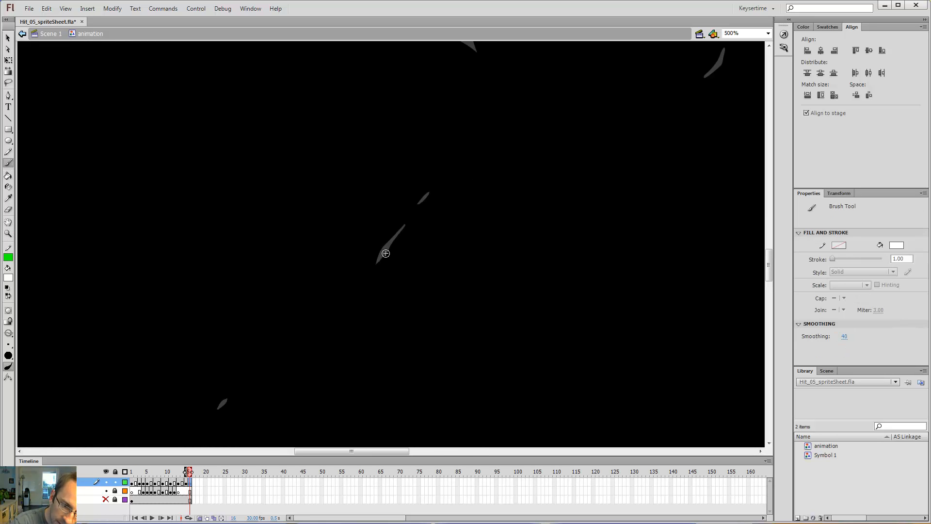
left_click_drag(383, 252, 381, 257)
key("k")
left_click(383, 250)
Draw smaller white shards over the triangular fragment and along the outer edge of the large crescent in frame 16.
key("space")
left_click_drag(422, 217, 346, 420)
key("b")
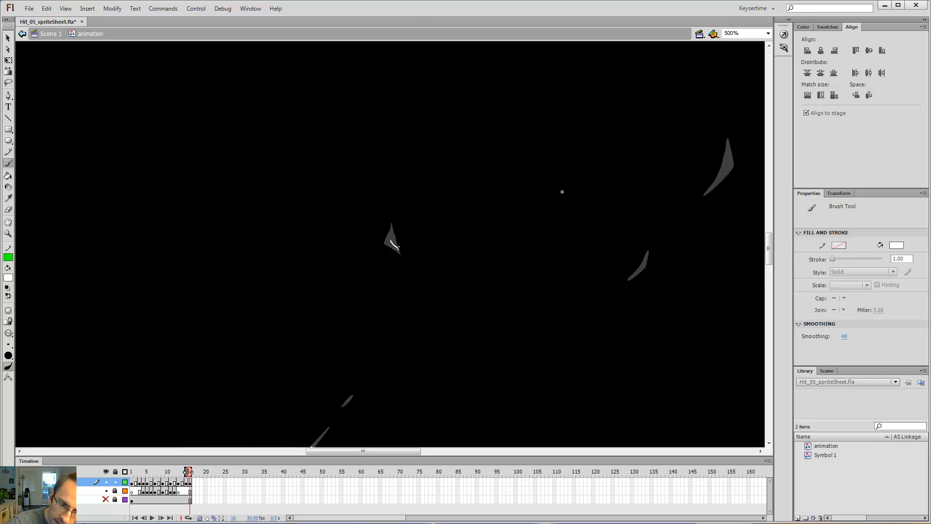
key("space")
left_click_drag(561, 157, 349, 193)
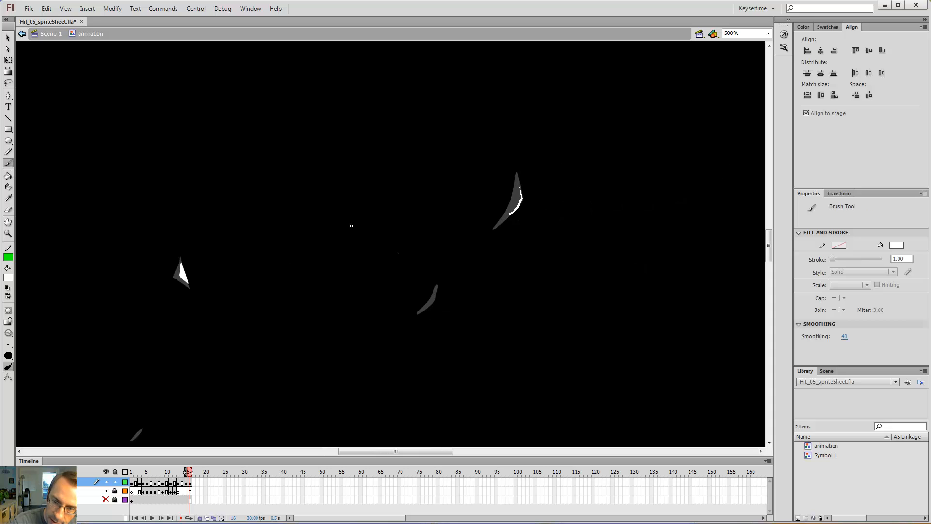
key("k")
Save the file and test the movie to review the whole effect, closing the preview window.
key("ctrl+minus")
key("comma")
key("comma")
key("comma")
key("ctrl+minus")
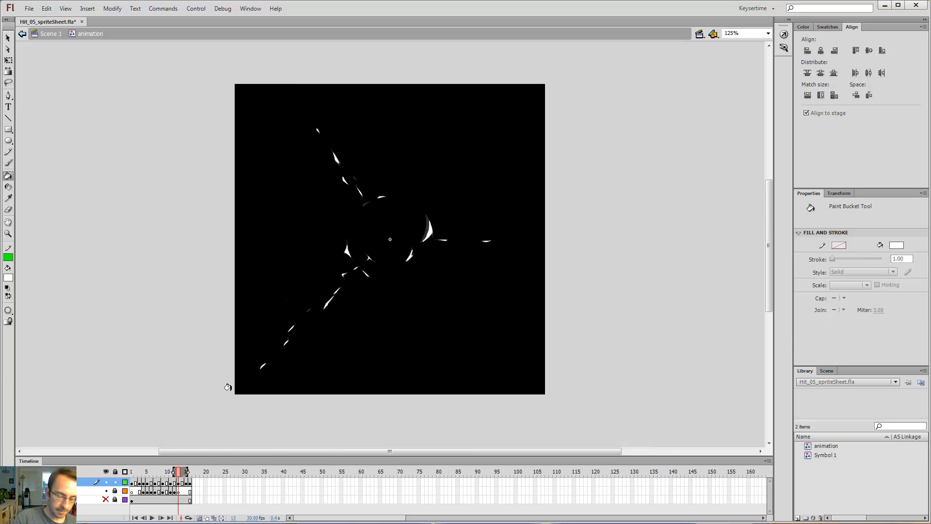
key("ctrl+s")
key("ctrl+Return")
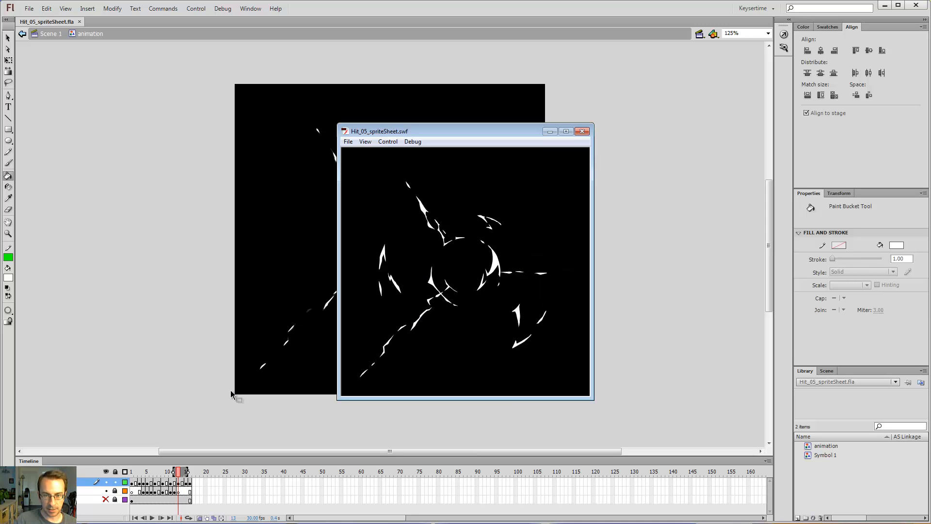
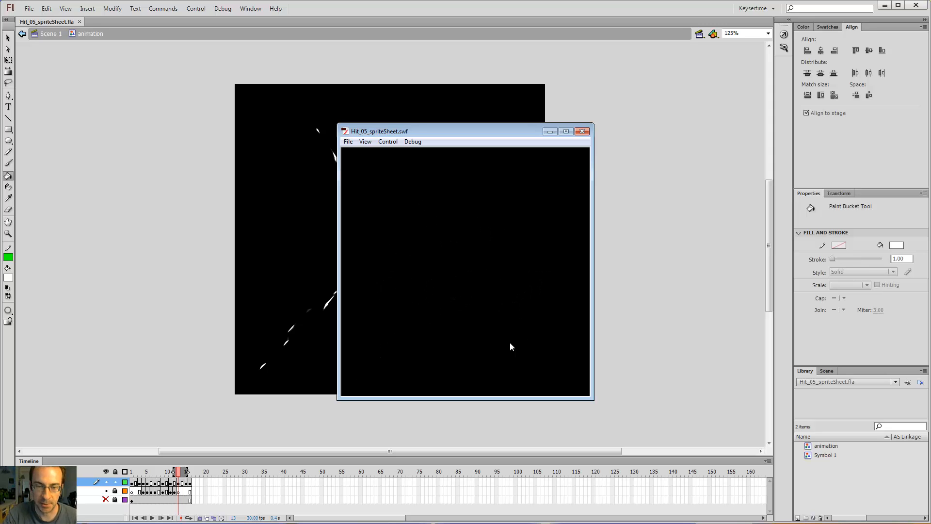
left_click(582, 132)
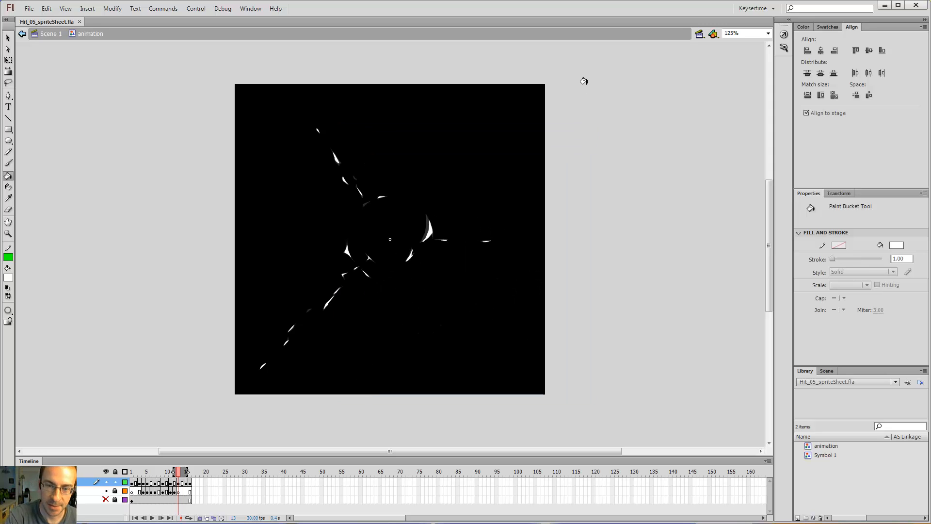
Make the held in-between frames from 6 to 14 of the drawing layer empty drawing frames and go to frame 6.
left_click(153, 483)
left_click_drag(160, 471, 186, 485)
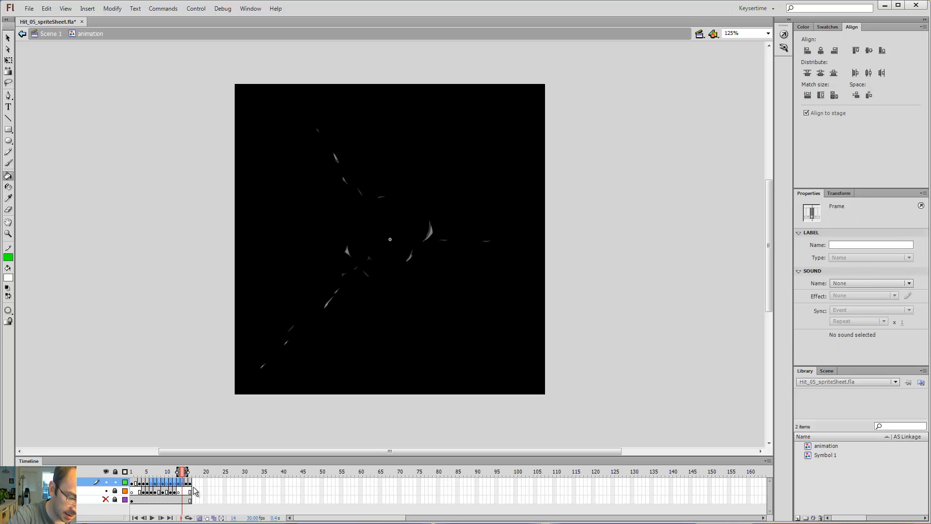
left_click(152, 473)
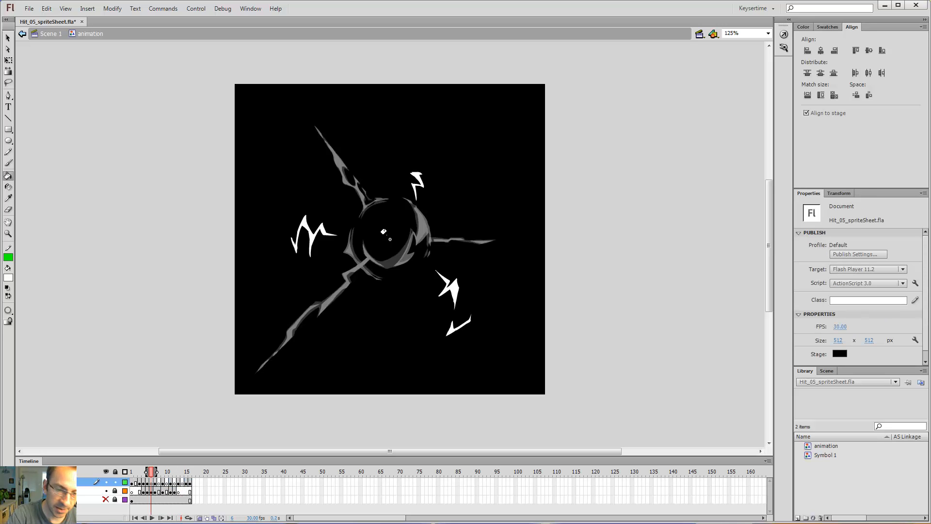
Try outlining an in-between shard at the tip of the upper-left spike in frame 6.
key("z")
left_click(390, 240)
left_click(393, 240)
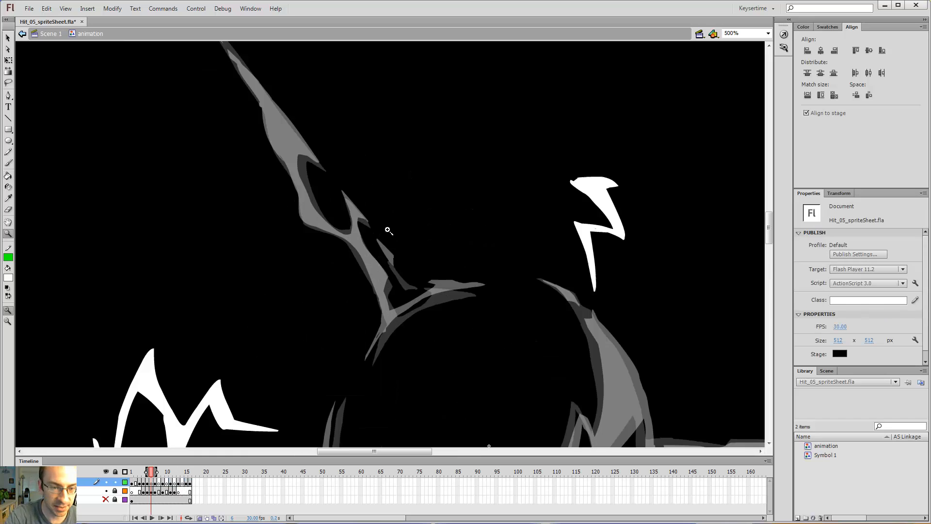
scroll(396, 241, "up", 3)
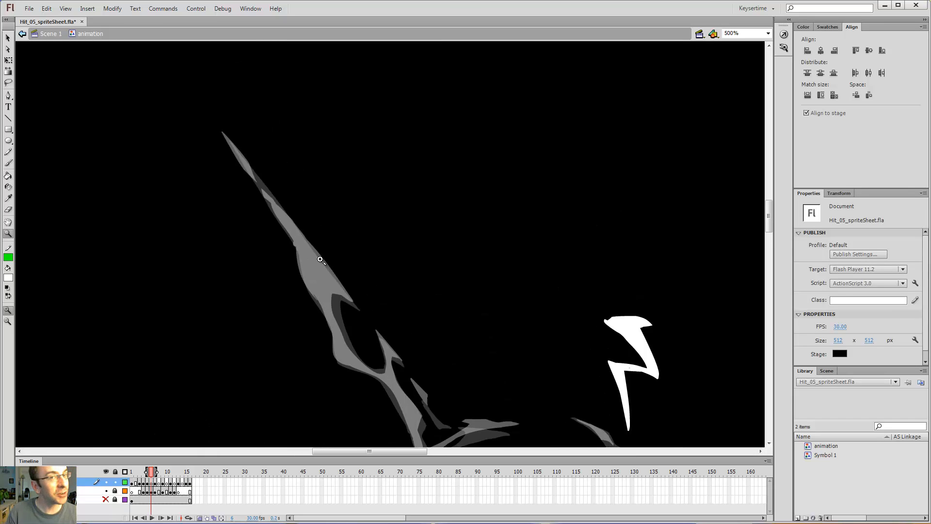
key("b")
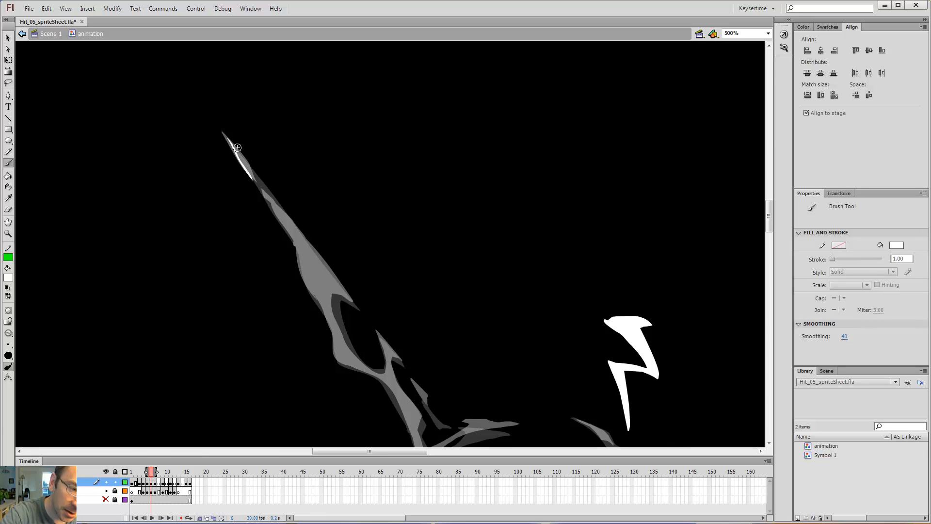
key("z")
left_click(252, 170)
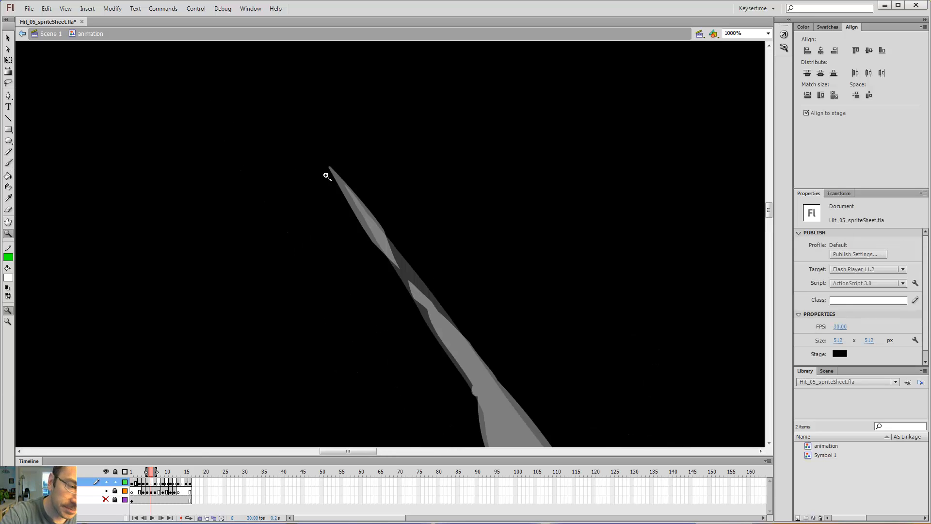
left_click(388, 233)
key("b")
mouse_move(393, 329)
left_mouse_down()
mouse_move(268, 115)
mouse_move(305, 125)
mouse_move(502, 329)
left_mouse_up()
key("ctrl+z")
key(".")
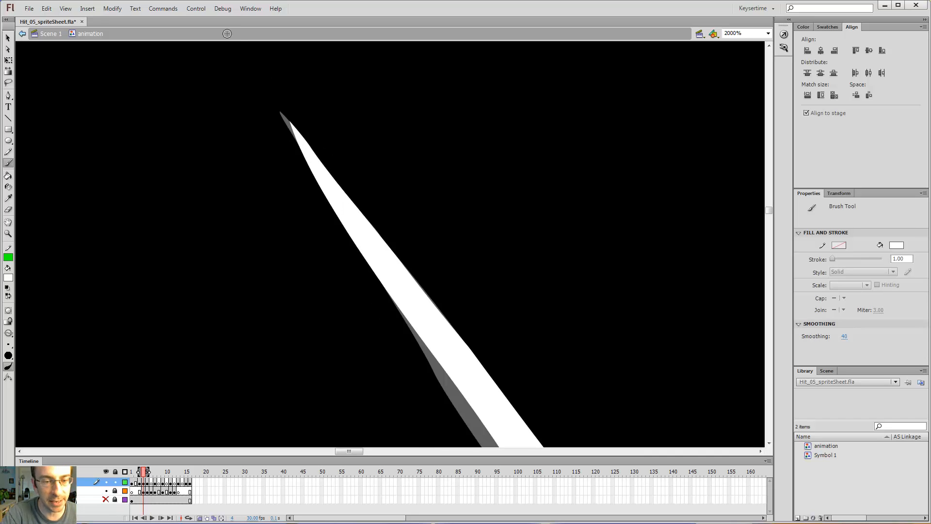
left_click_drag(383, 215, 256, 101)
key("ctrl+z")
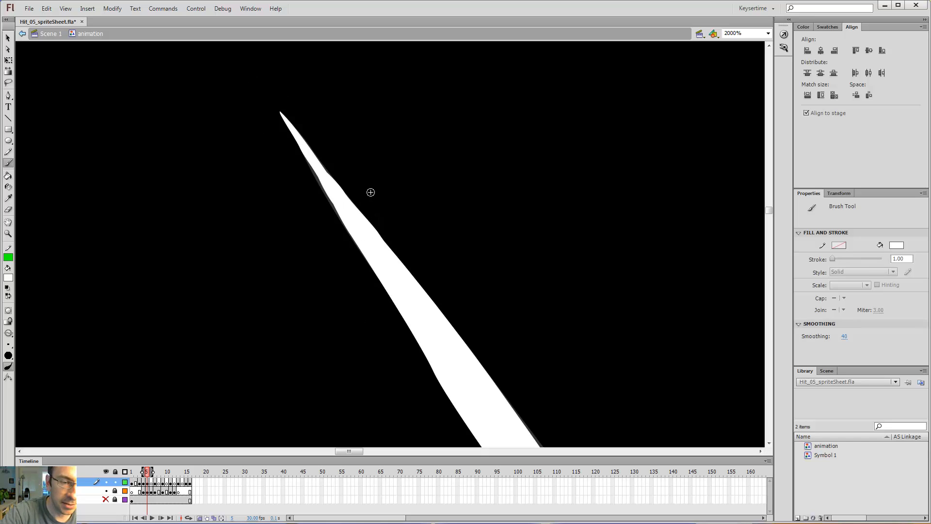
key(".")
mouse_move(380, 278)
left_mouse_down()
mouse_move(280, 212)
mouse_move(212, 42)
mouse_move(370, 132)
mouse_move(411, 302)
mouse_move(367, 277)
left_mouse_up()
left_click_drag(454, 101, 399, 147)
left_click_drag(276, 224, 172, 309)
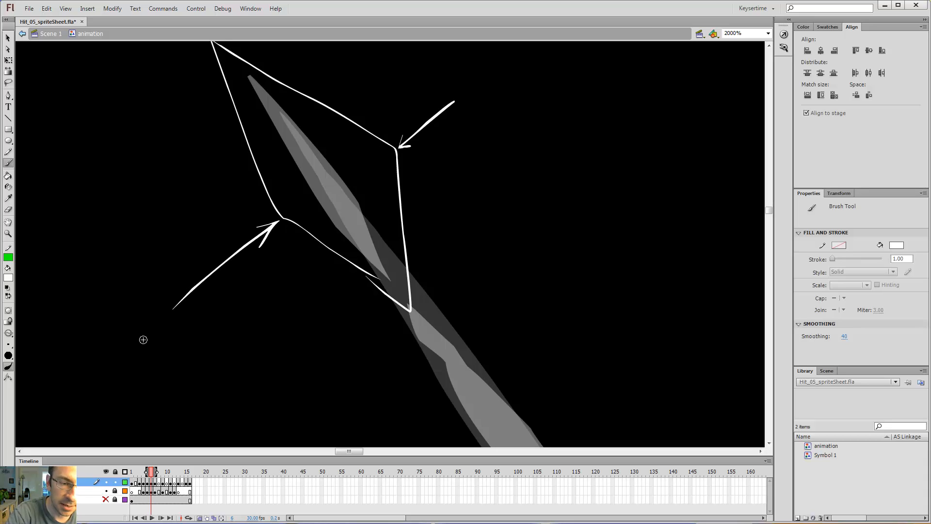
key("ctrl+z")
key("ctrl+z")
key("ctrl+z")
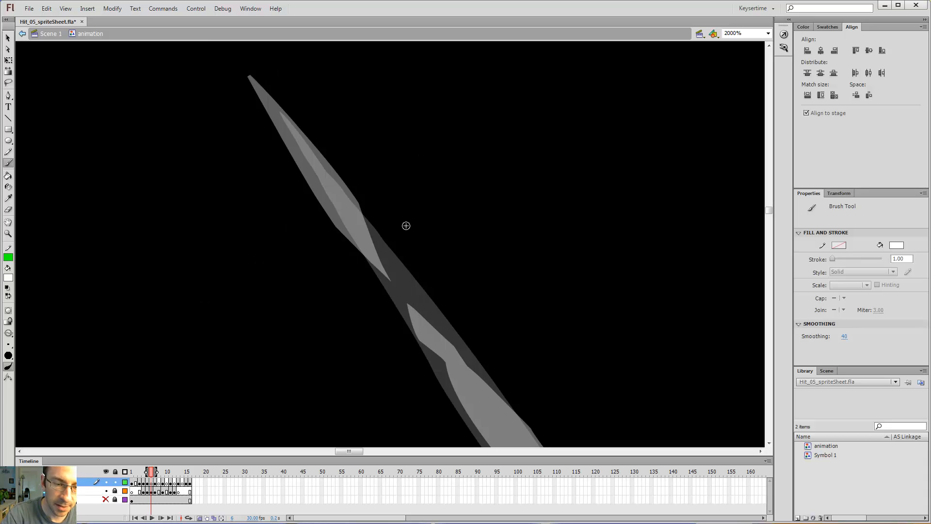
Outline the lower edge and pointed inner end of the in-between shard at the upper-left spike's tip in frame 6.
left_click_drag(277, 116, 362, 268)
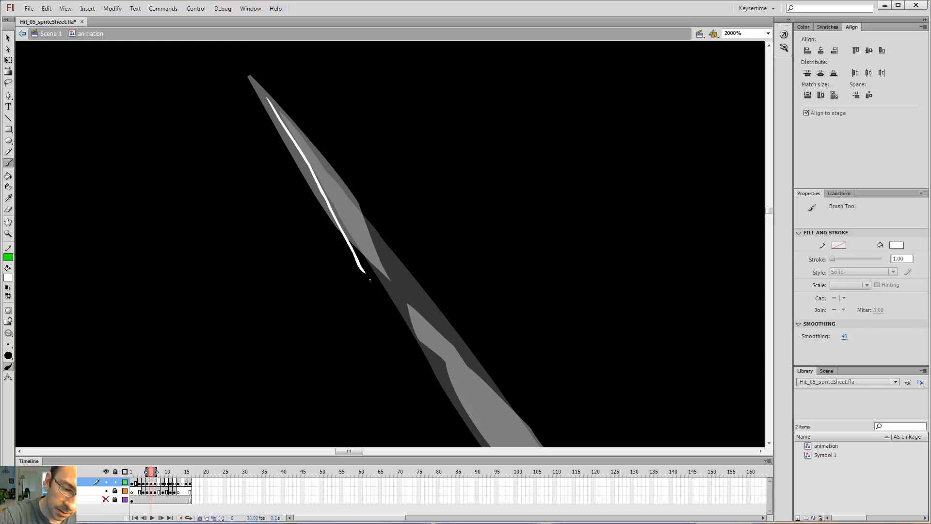
mouse_move(394, 297)
left_mouse_down()
mouse_move(405, 294)
mouse_move(394, 248)
left_mouse_up()
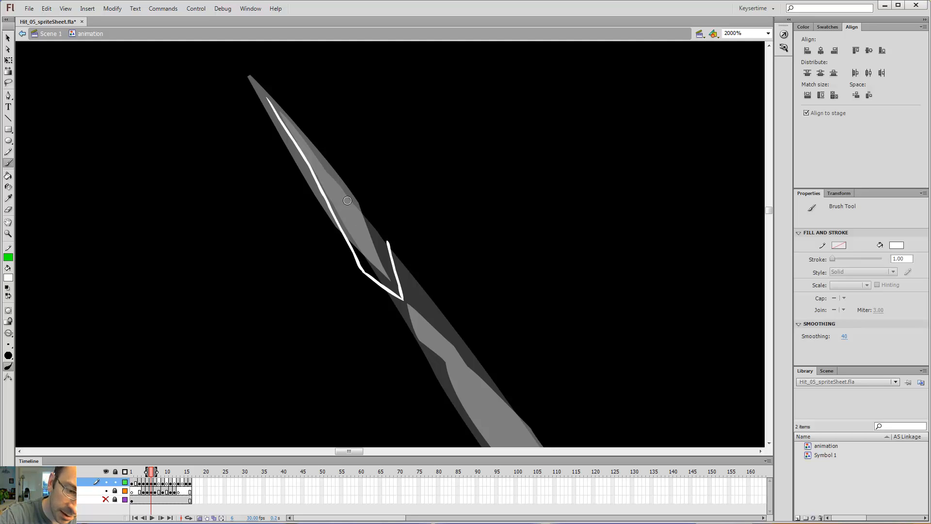
key("ctrl+z")
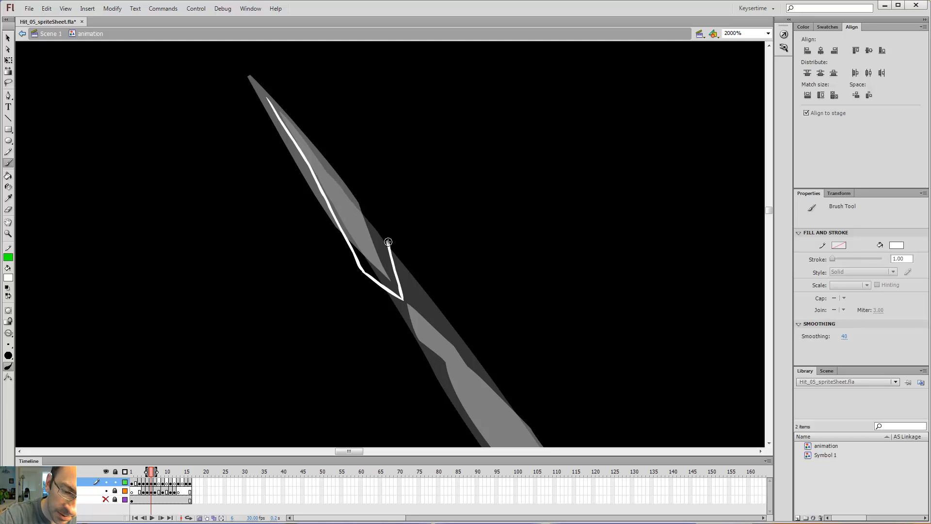
left_click_drag(391, 241, 451, 169)
key("ctrl+z")
left_click_drag(380, 190, 420, 255)
left_click_drag(387, 220, 405, 212)
key("ctrl+z")
key("ctrl+z")
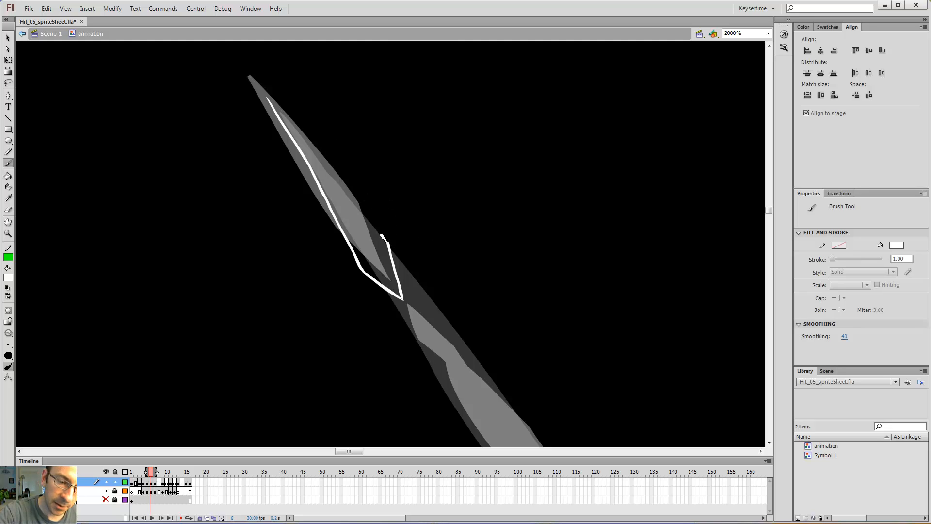
Close the shard's outline along its upper edge in frame 6, fill it with white and compare it with frame 5.
left_click_drag(343, 188, 320, 159)
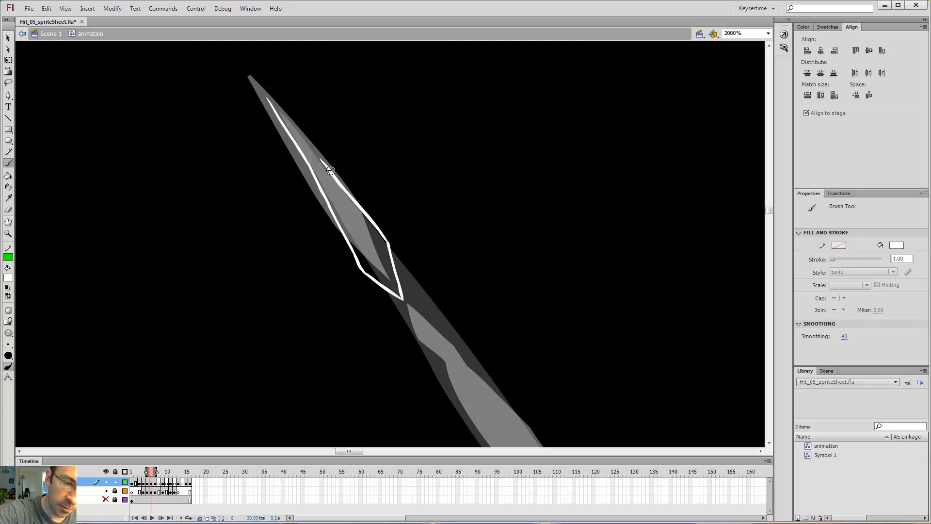
left_click_drag(282, 113, 269, 99)
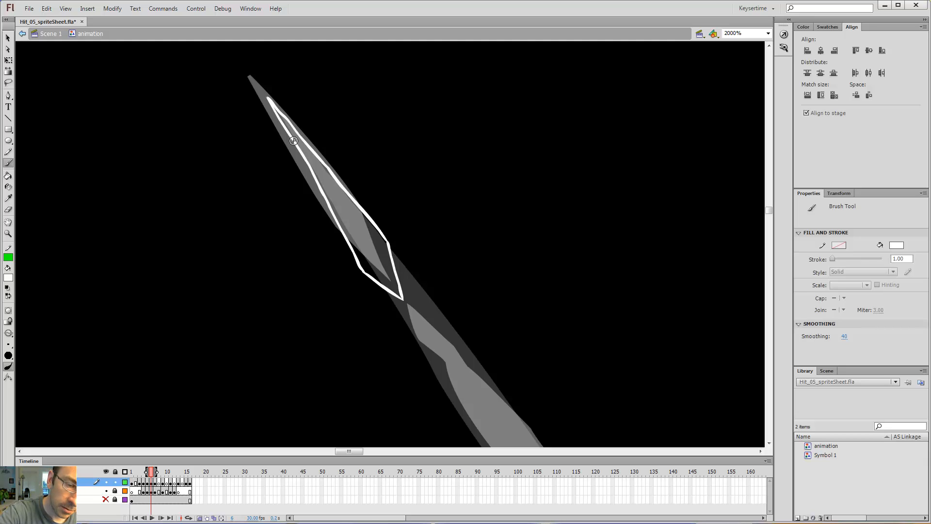
key("k")
left_click(357, 231)
key("b")
key("comma")
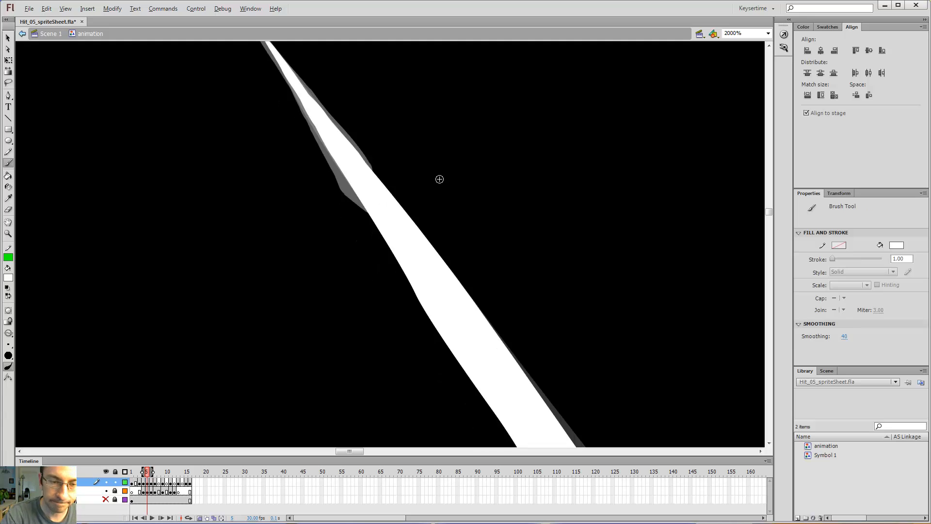
Compare the filled tip shard in frame 6 with the drawings in the neighbouring frames.
key("period")
key("comma")
key("period")
key("comma")
key("period")
left_click_drag(435, 170, 396, 76)
key("period")
key("comma")
key("comma")
key("period")
key("period")
key("comma")
key("ctrl+minus")
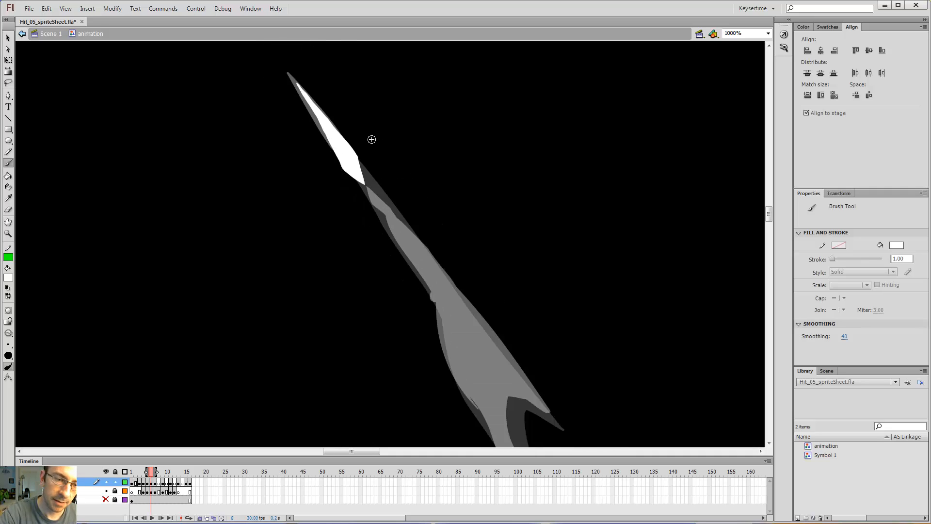
Try outlining the large spike's lower-left edge just below the filled tip shard in frame 6.
key("comma")
key("period")
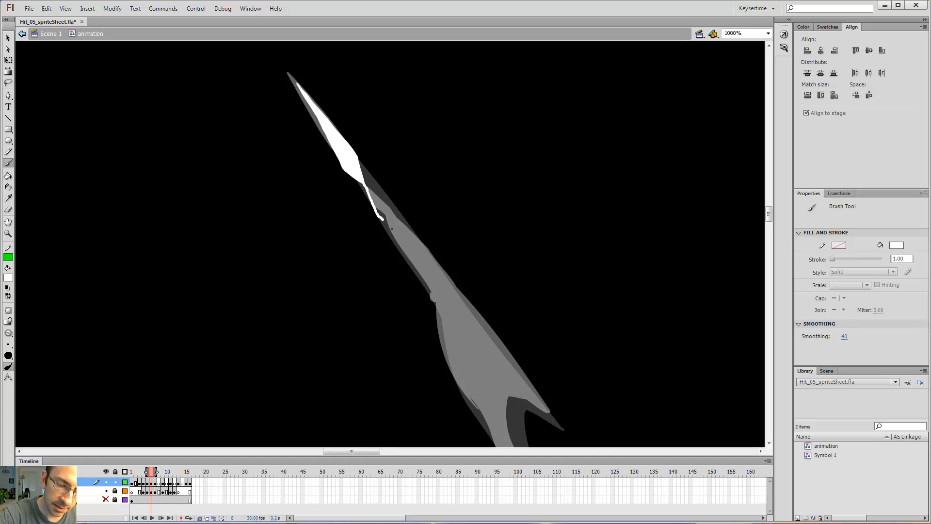
key("comma")
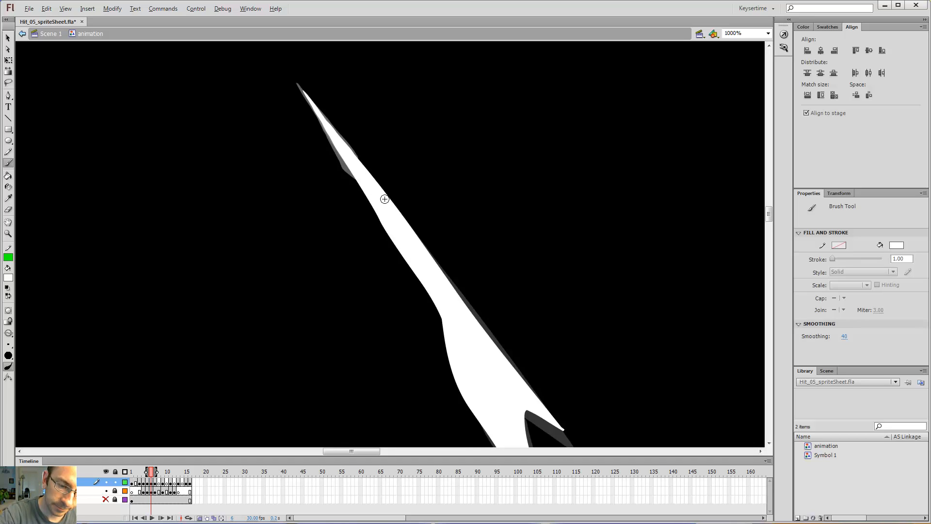
key("period")
key("period")
key("period")
key("comma")
left_click_drag(372, 196, 386, 224)
left_click_drag(371, 191, 394, 235)
Erase the small bump on the lower-left edge of the large spike in frame 7 and return to brushing in frame 6.
key("e")
mouse_move(371, 183)
left_mouse_down()
mouse_move(367, 176)
mouse_move(376, 193)
left_mouse_up()
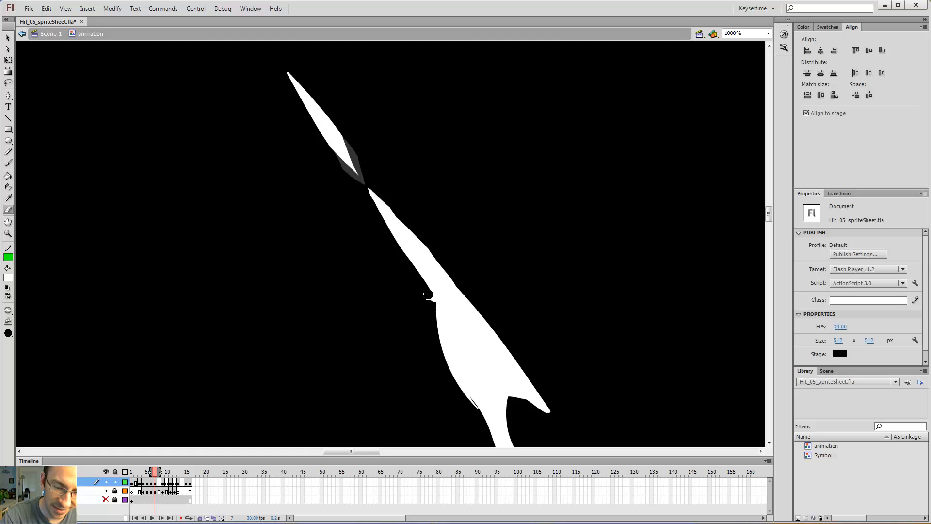
key("b")
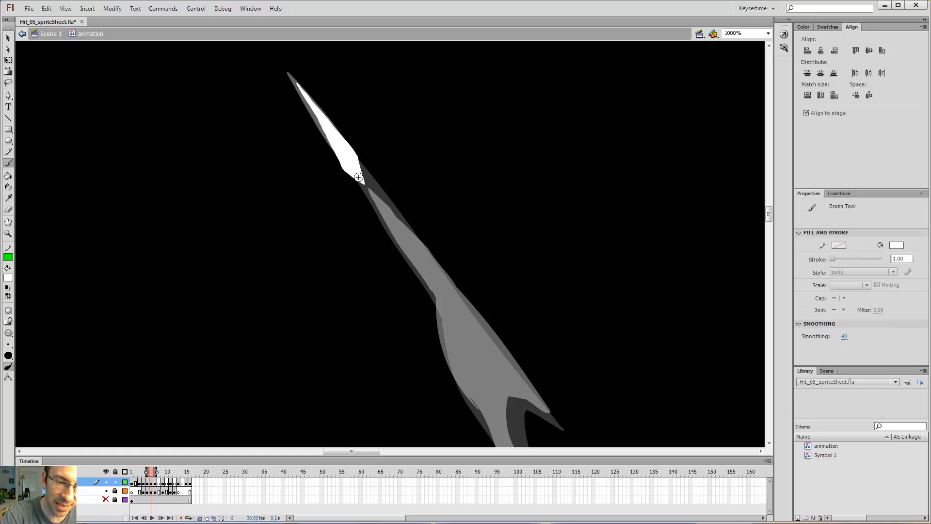
Outline the large spike's lower-left edge in frame 6, from the tip shard down to the fork and its lower prong.
left_click_drag(394, 231, 465, 350)
left_click_drag(446, 293, 405, 185)
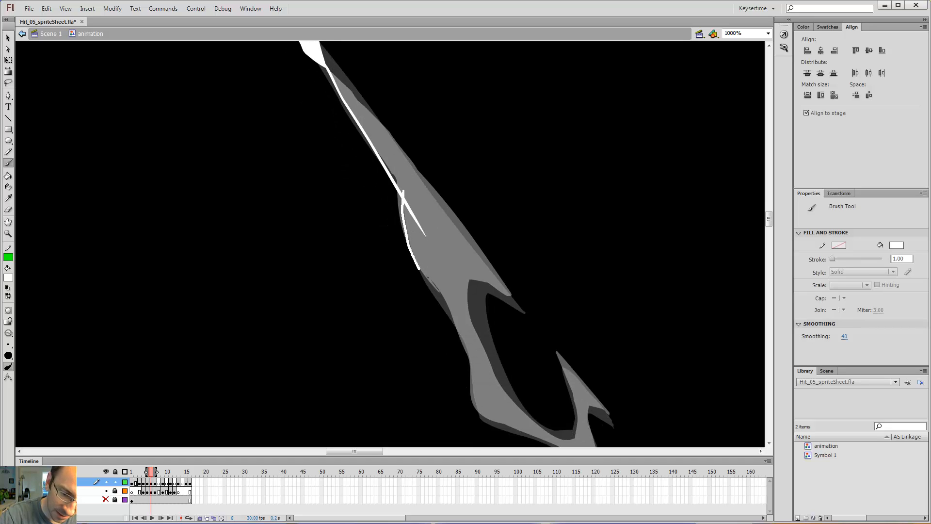
mouse_move(460, 318)
left_mouse_down()
mouse_move(466, 329)
mouse_move(418, 199)
left_mouse_up()
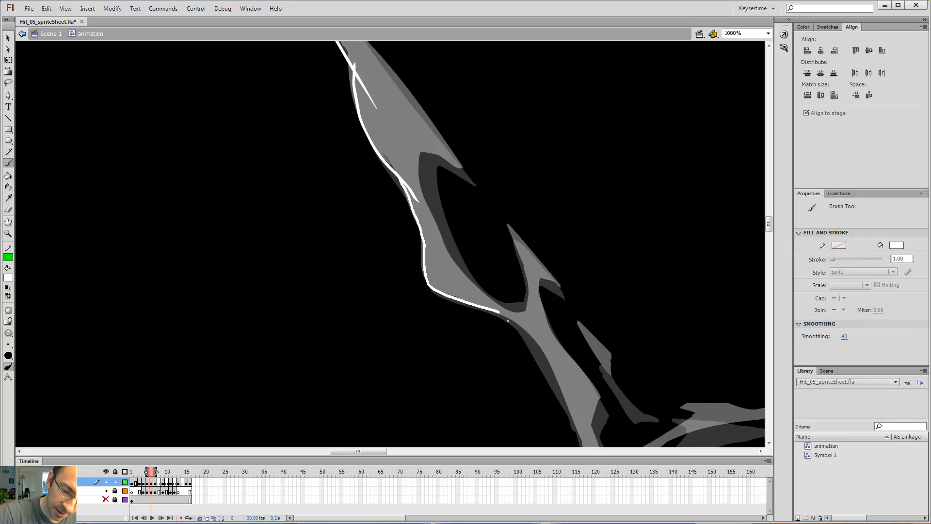
left_click_drag(498, 310, 430, 226)
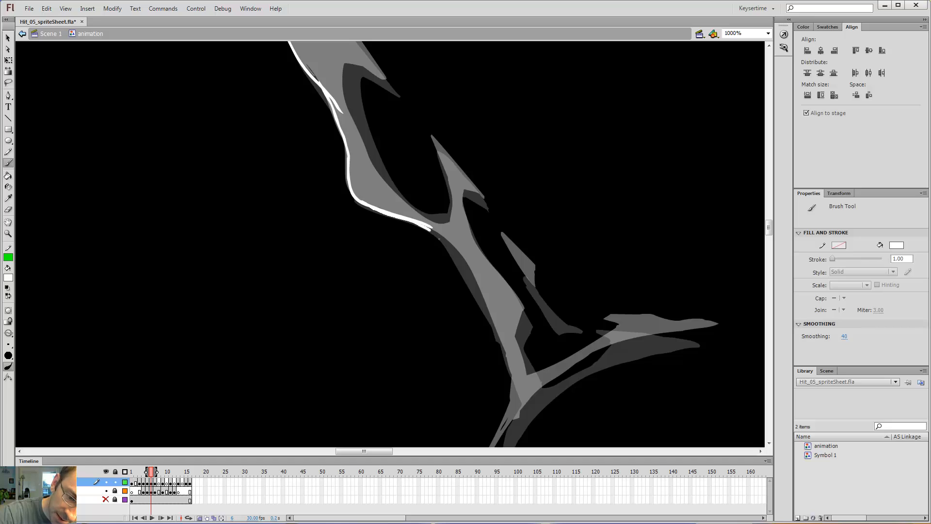
mouse_move(460, 258)
left_mouse_down()
mouse_move(468, 269)
mouse_move(417, 158)
left_mouse_up()
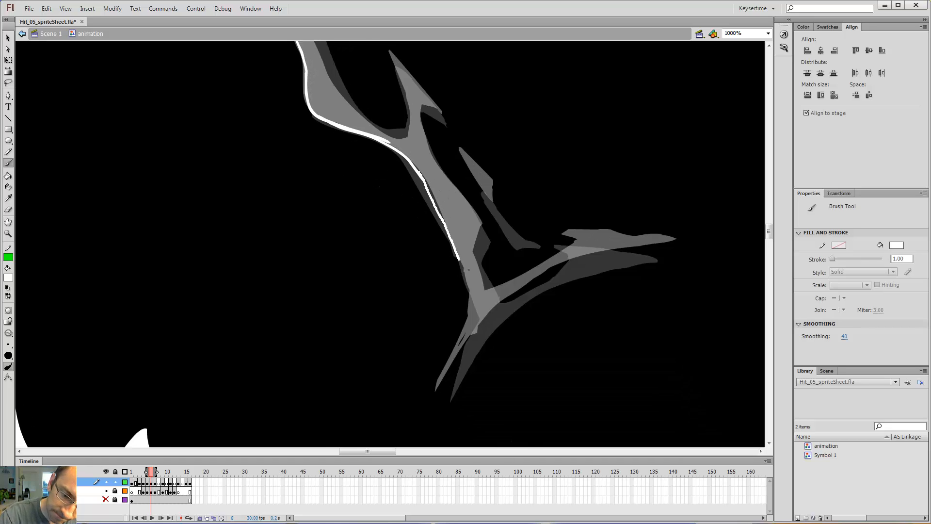
left_click_drag(501, 270, 530, 156)
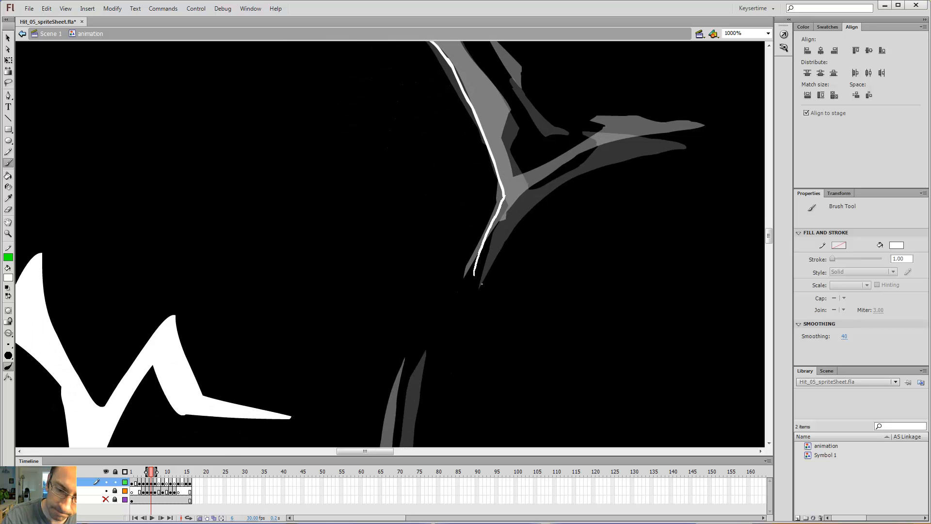
Outline the fork's underside and right-hand prong in frame 6, bringing the line back to the junction.
mouse_move(515, 233)
left_mouse_down()
mouse_move(531, 196)
mouse_move(564, 168)
mouse_move(672, 139)
left_mouse_up()
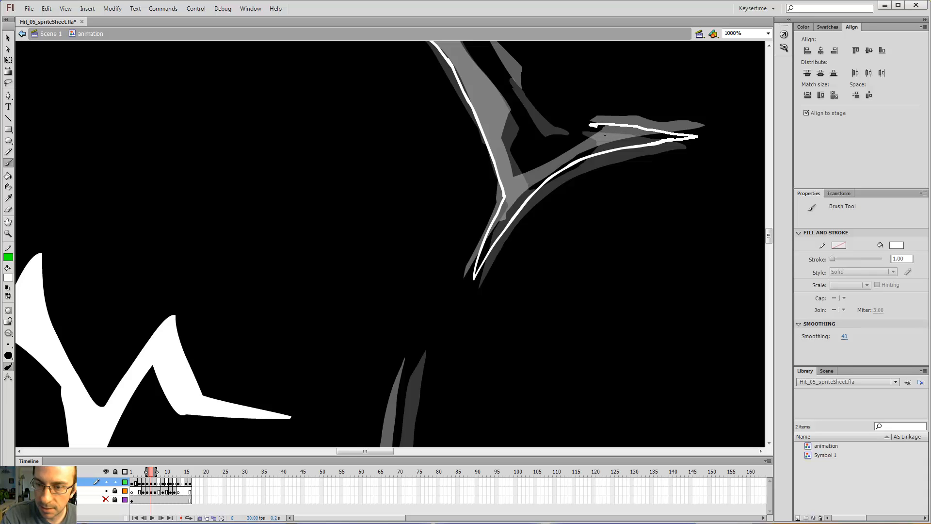
left_click_drag(608, 131, 616, 133)
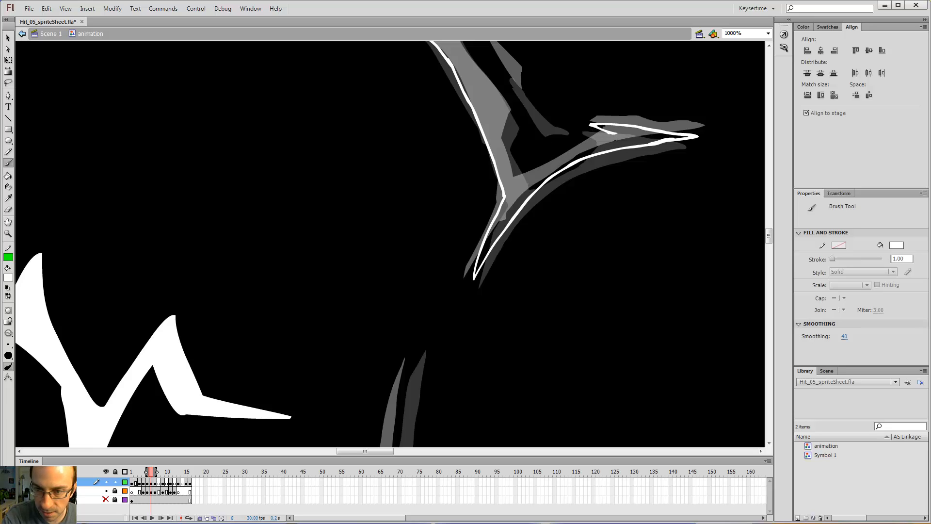
left_click_drag(538, 174, 511, 193)
mouse_move(388, 306)
left_mouse_down()
mouse_move(262, 145)
mouse_move(279, 150)
left_mouse_up()
key("ctrl+z")
left_click_drag(562, 159, 545, 271)
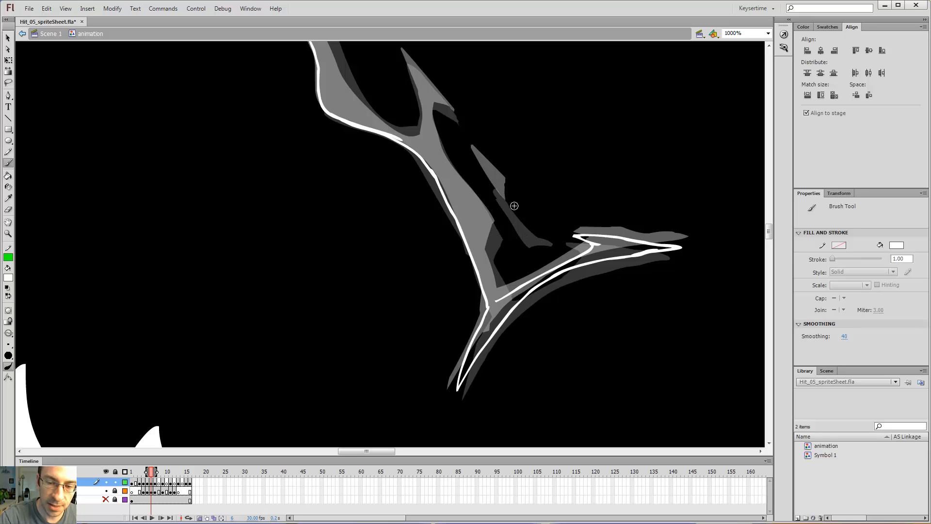
Outline the spike's inner edge in frame 6, from the fork around the small barb and along the curved notch to the upper barb.
mouse_move(501, 277)
left_mouse_down()
mouse_move(486, 255)
mouse_move(499, 228)
left_mouse_up()
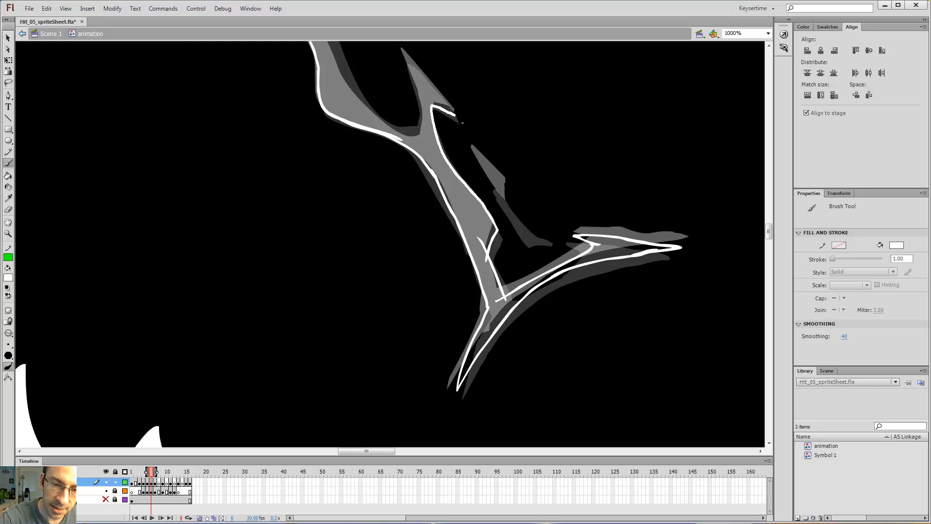
left_click_drag(455, 110, 500, 221)
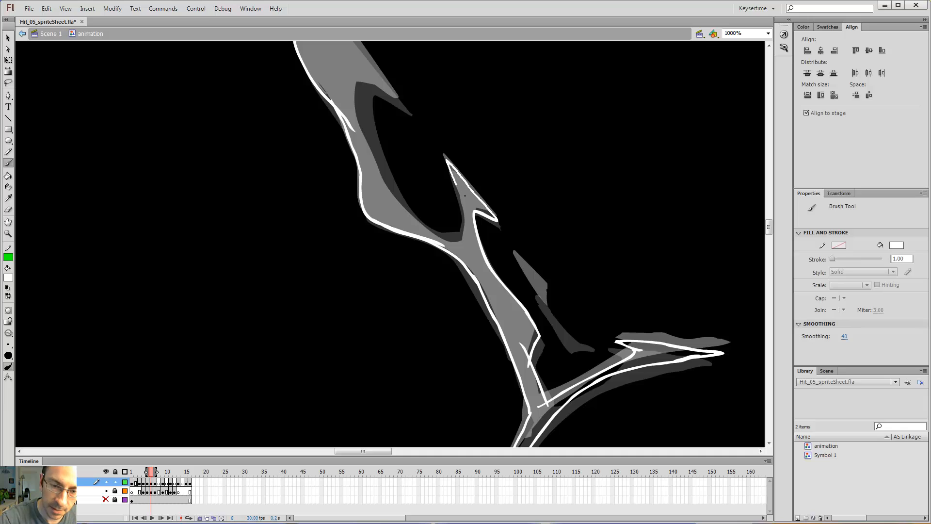
left_click_drag(465, 231, 459, 241)
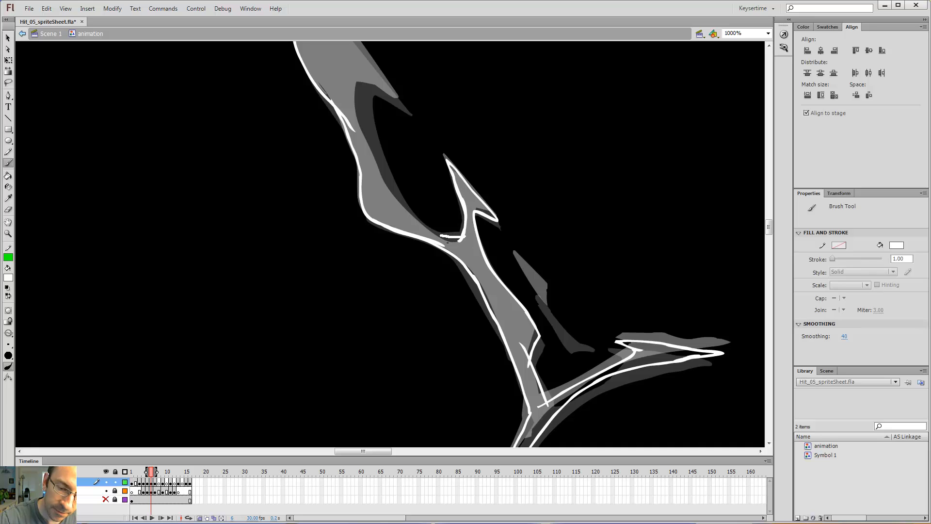
mouse_move(408, 211)
left_mouse_down()
mouse_move(377, 138)
mouse_move(374, 91)
mouse_move(381, 138)
mouse_move(372, 142)
mouse_move(366, 79)
left_mouse_up()
key("e")
key("b")
key("e")
key("b")
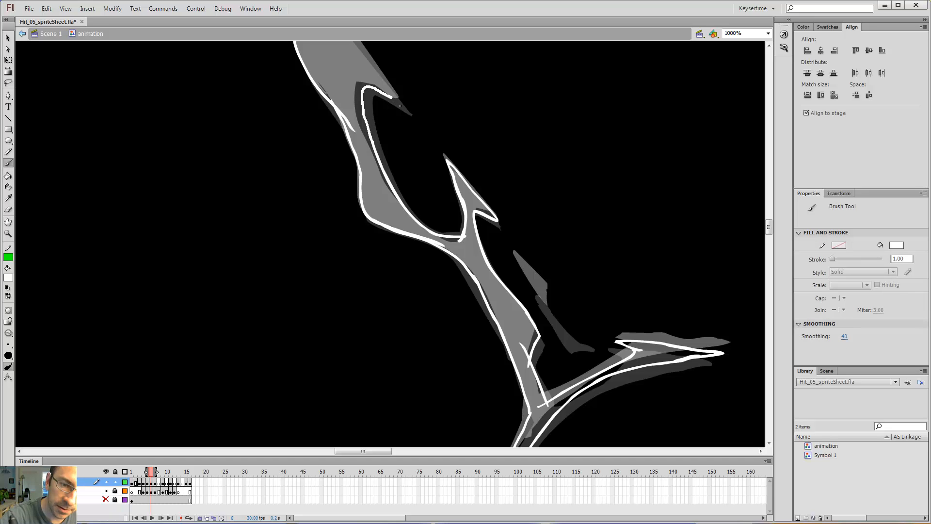
Close the spike's outline along the upper barb and long upper-right edge in frame 6 and fill it with white.
left_click_drag(405, 108, 451, 203)
left_click_drag(400, 152, 434, 234)
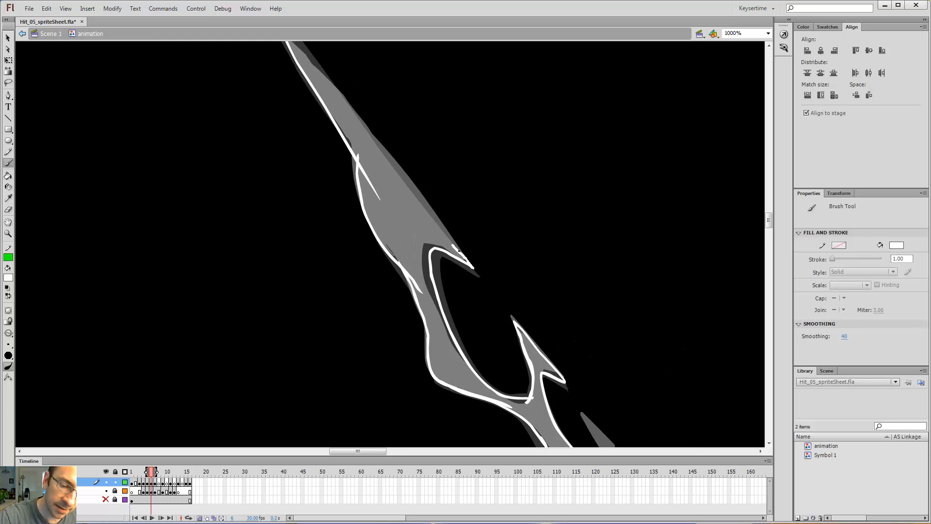
mouse_move(437, 224)
left_mouse_down()
mouse_move(406, 179)
mouse_move(454, 271)
mouse_move(370, 165)
left_mouse_up()
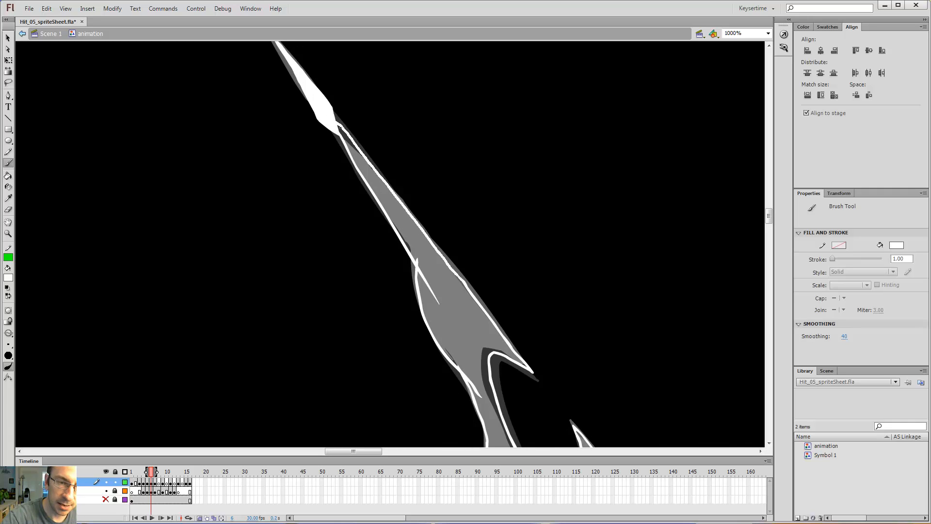
key("k")
left_click(387, 201)
mouse_move(482, 277)
left_mouse_down()
mouse_move(453, 201)
mouse_move(464, 234)
mouse_move(387, 132)
left_mouse_up()
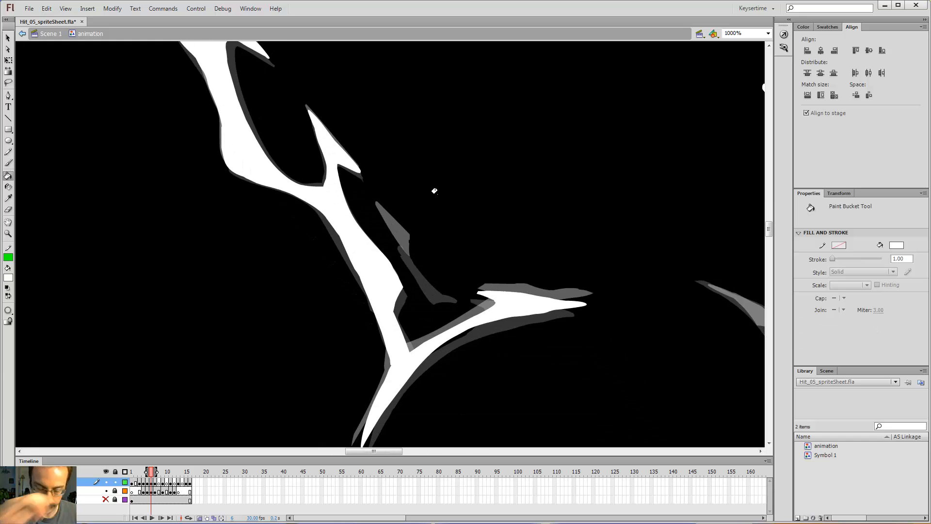
Outline the left edge and upper tip of the thin splinter between the spike and the fork's right prong in frame 6.
key("comma")
key("comma")
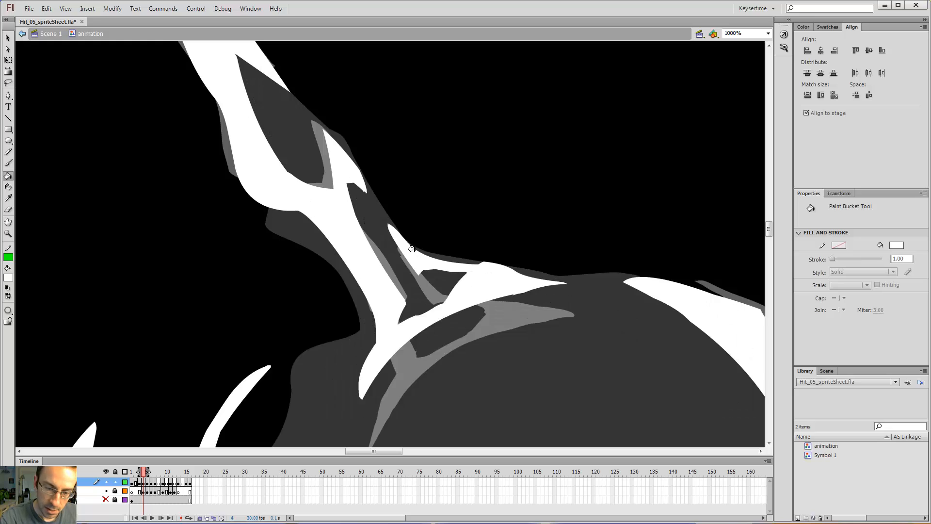
key("period")
key("period")
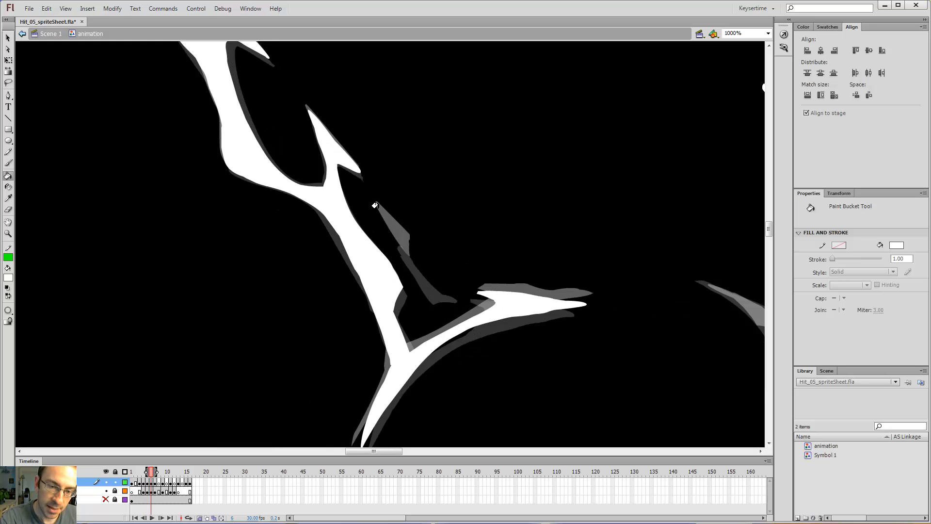
key("b")
left_click_drag(428, 295, 400, 250)
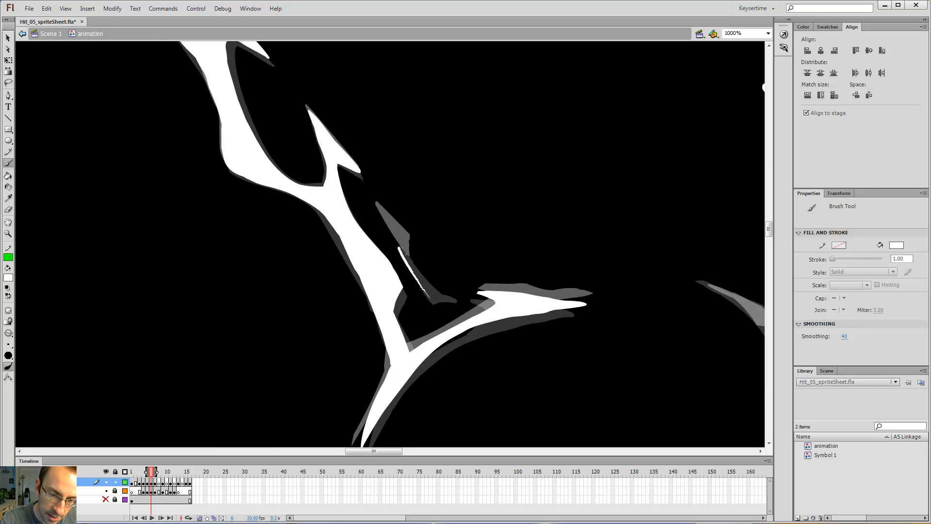
key("period")
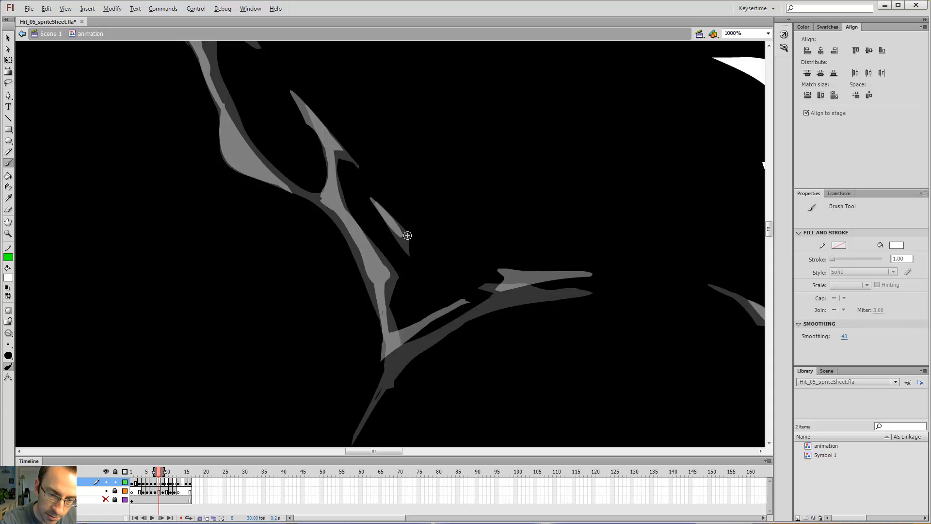
key("comma")
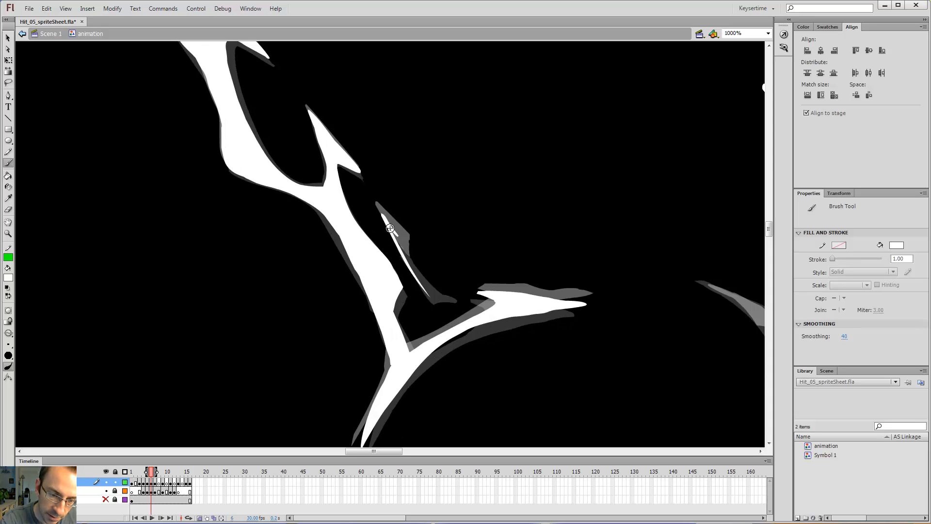
Complete the thin splinter's right edge and lower end in frame 6 and fill it with white.
key("e")
left_click_drag(421, 257, 414, 228)
key("b")
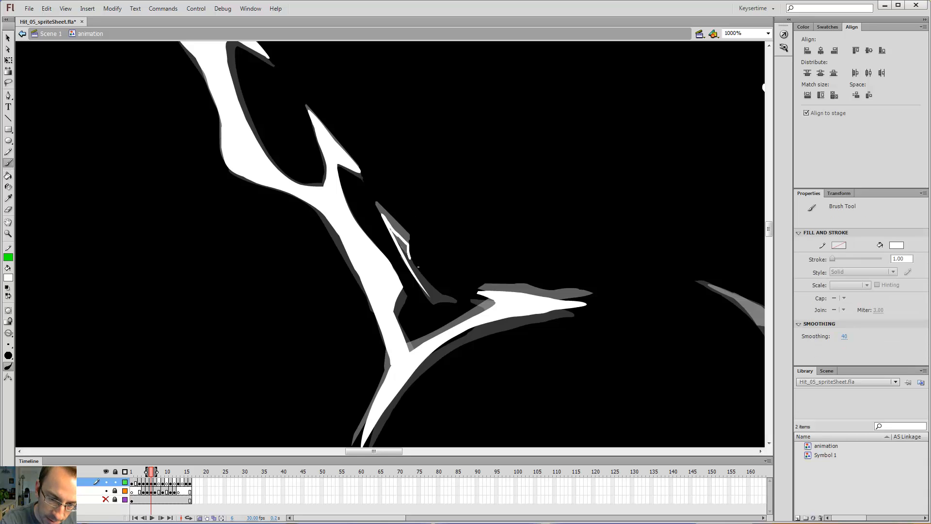
mouse_move(424, 277)
left_mouse_down()
mouse_move(433, 290)
mouse_move(410, 259)
mouse_move(432, 291)
left_mouse_up()
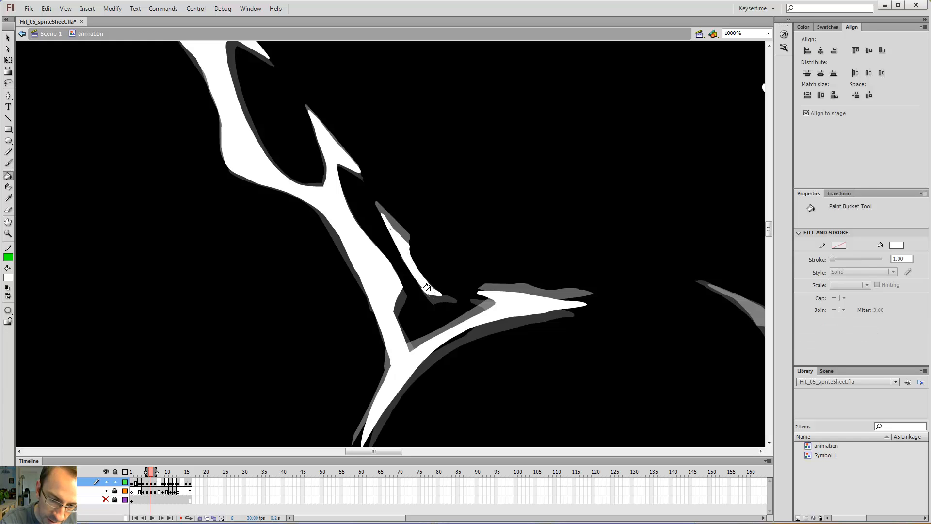
Extend the upper end of the thin splinter in frame 5, fill it with white and compare it with frame 6.
key("e")
key("period")
key("comma")
key("comma")
key("period")
key("comma")
key("comma")
key("period")
key("b")
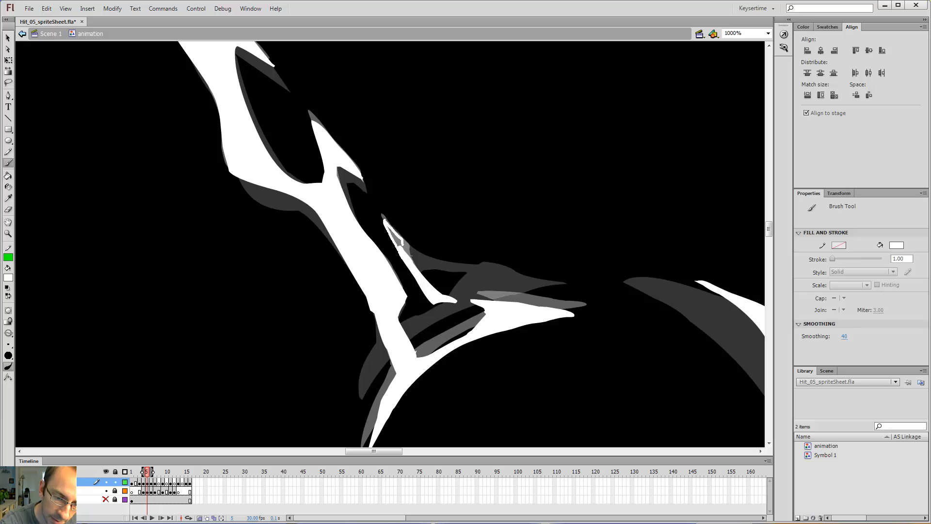
key("k")
key("period")
key("comma")
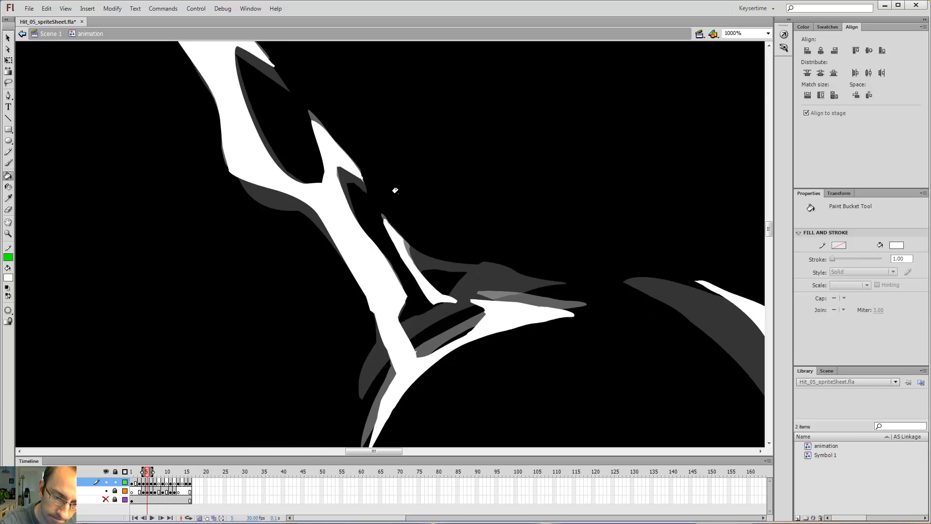
key("period")
key("comma")
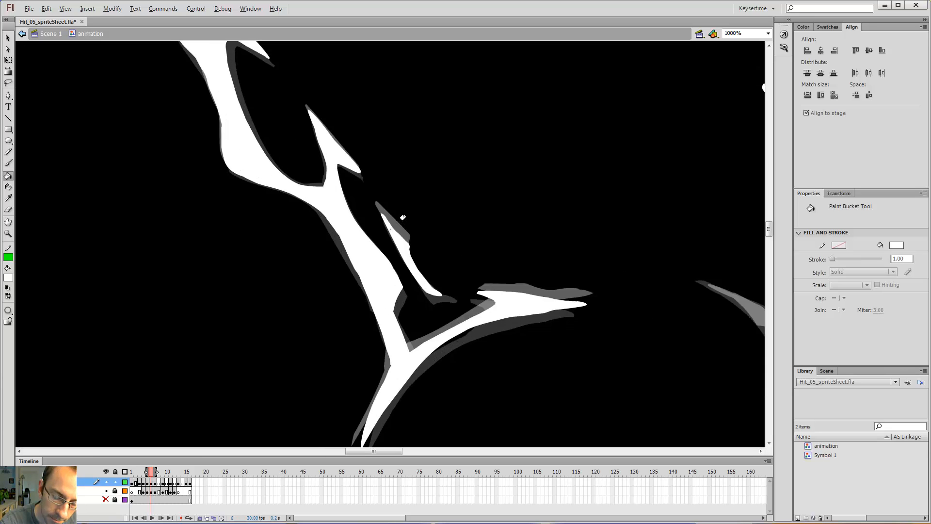
Touch up the thin splinter's tip and upper-right edge in frame 6, leaving no gap in the white fill.
key("period")
key("b")
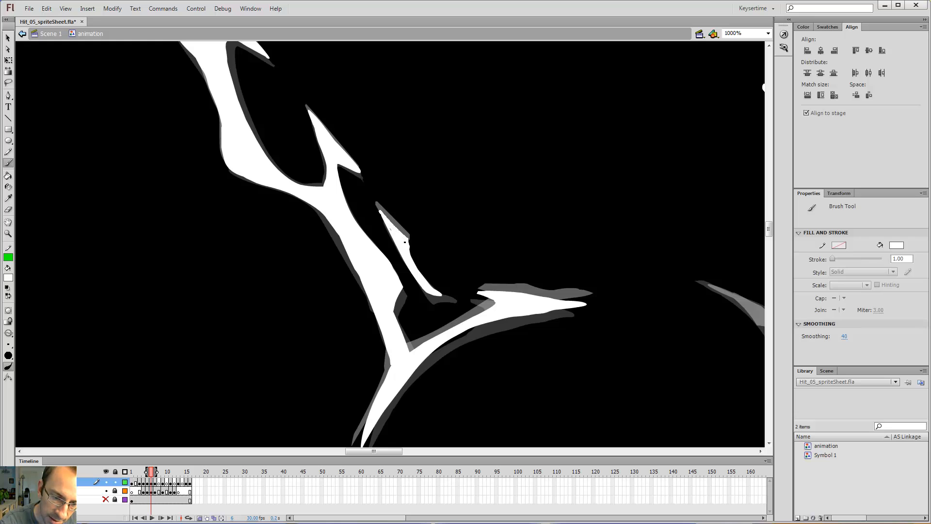
key("comma")
key("period")
key("period")
key("comma")
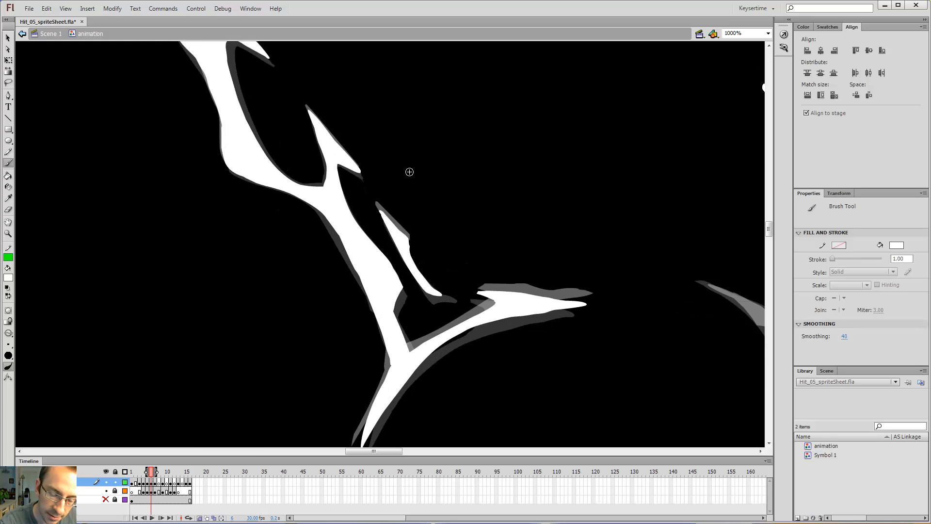
Step through frames 4 to 8 to check the motion of the spike and thin splinter.
key("comma")
key("comma")
key("period")
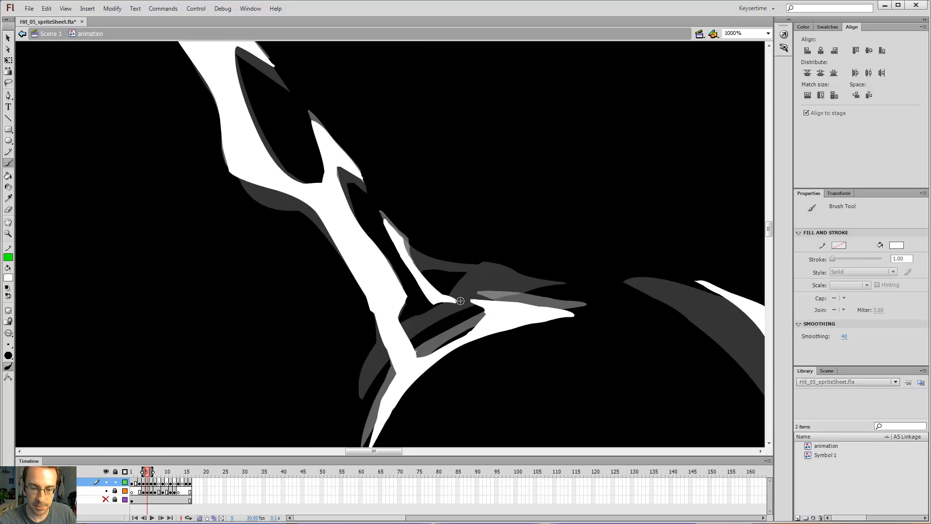
key("period")
key("period")
key("period")
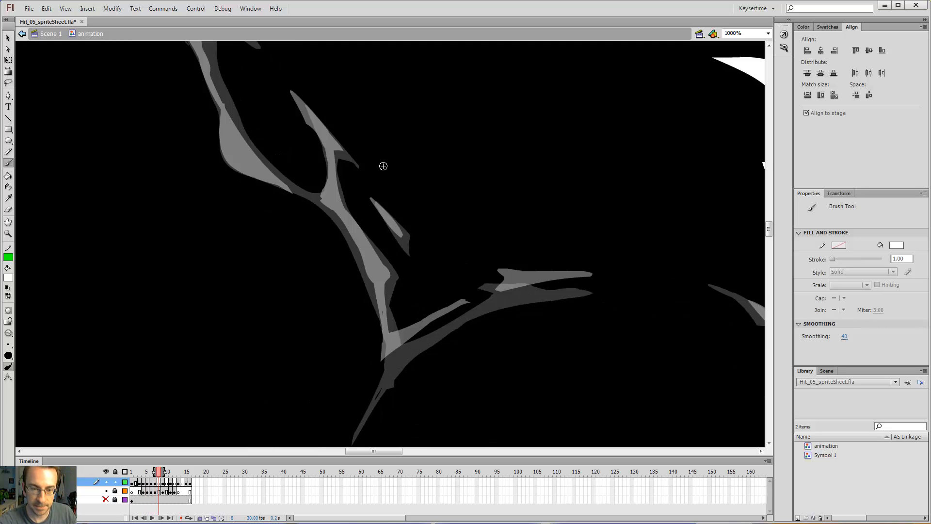
key("comma")
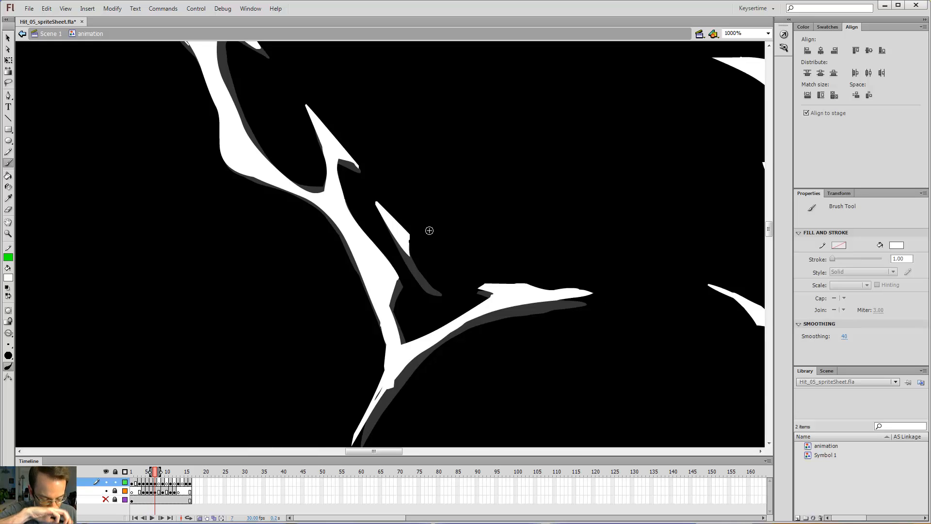
Outline the upper tip of the large crescent and its small right-side notch in frame 6 with white brush strokes.
key("comma")
key("comma")
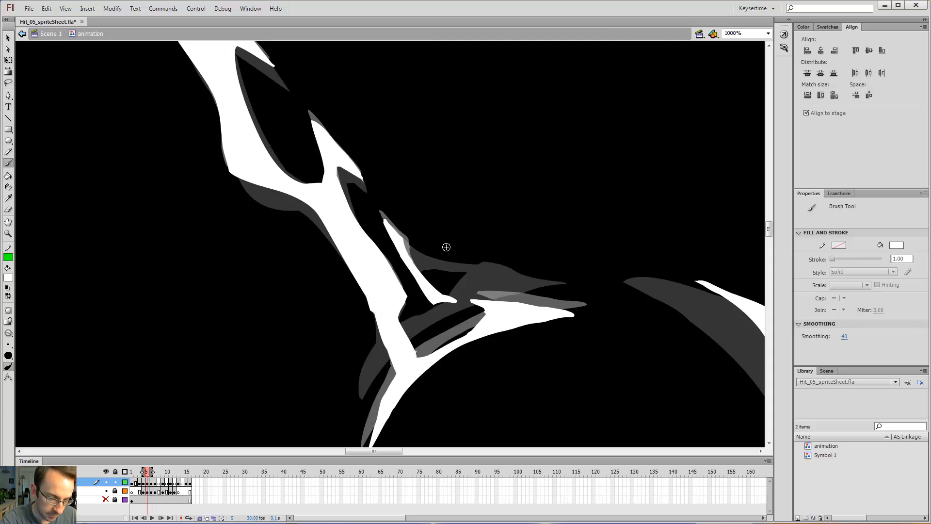
key("ctrl+minus")
key("period")
left_click_drag(611, 169, 486, 55)
key("ctrl+equal")
left_click_drag(339, 200, 333, 200)
left_click_drag(382, 231, 422, 278)
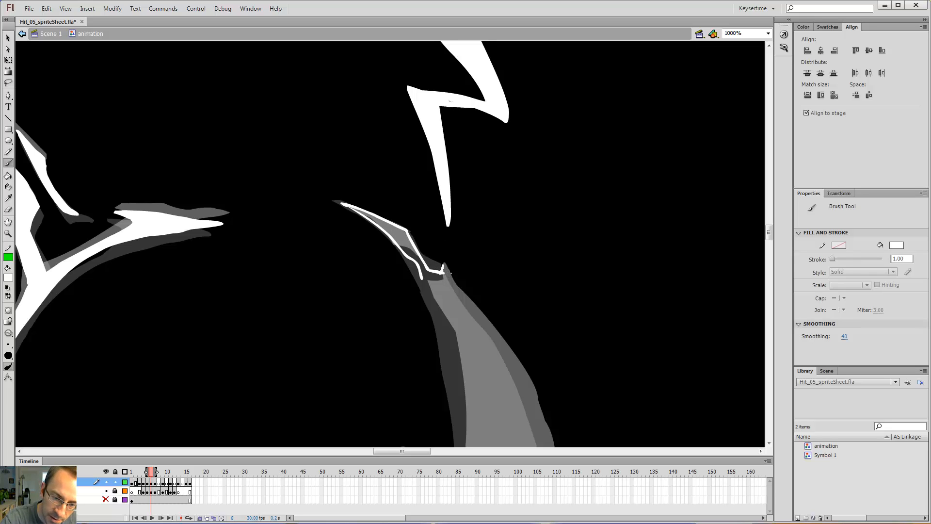
mouse_move(446, 271)
left_mouse_down()
mouse_move(456, 292)
mouse_move(404, 216)
left_mouse_up()
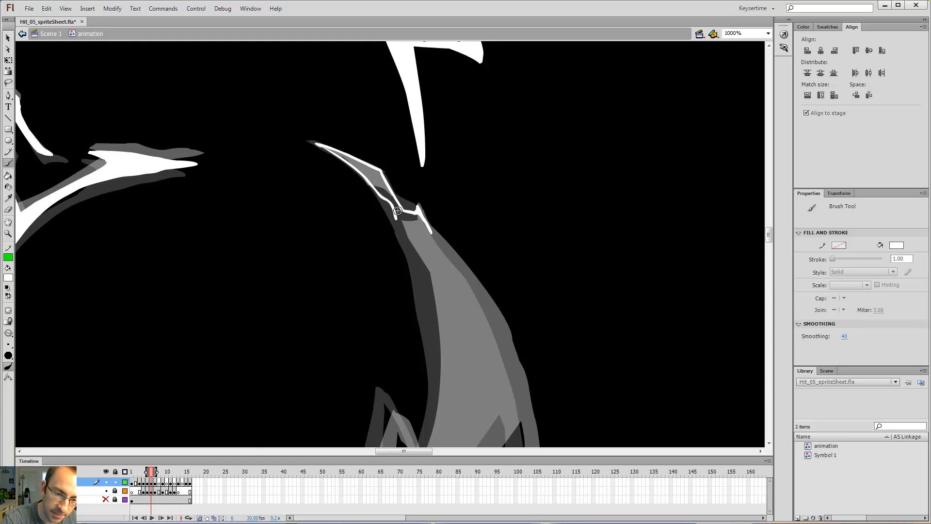
Draw the crescent's inner right edge in frame 6 from the upper tip down to the jagged notch and around its spike.
key("ctrl+minus")
left_click_drag(388, 221, 395, 230)
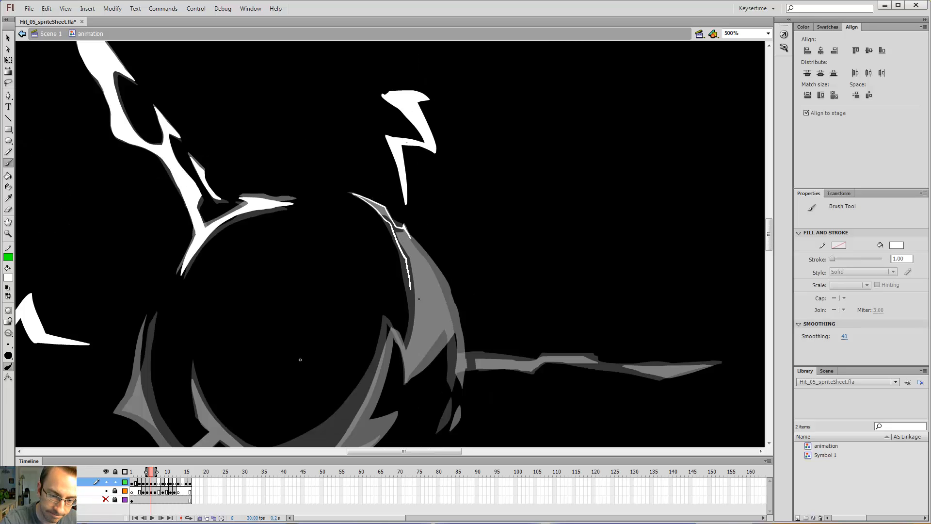
left_click_drag(406, 346, 406, 352)
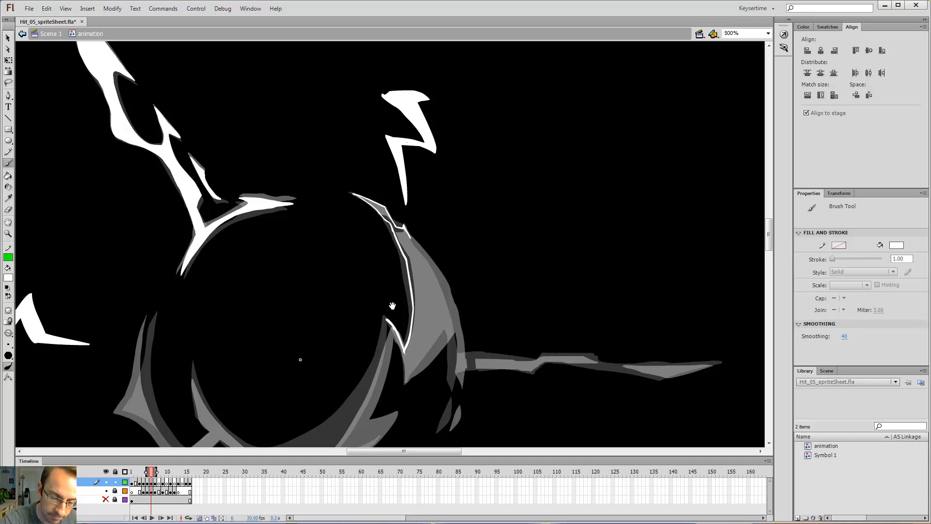
left_click_drag(300, 359, 340, 266)
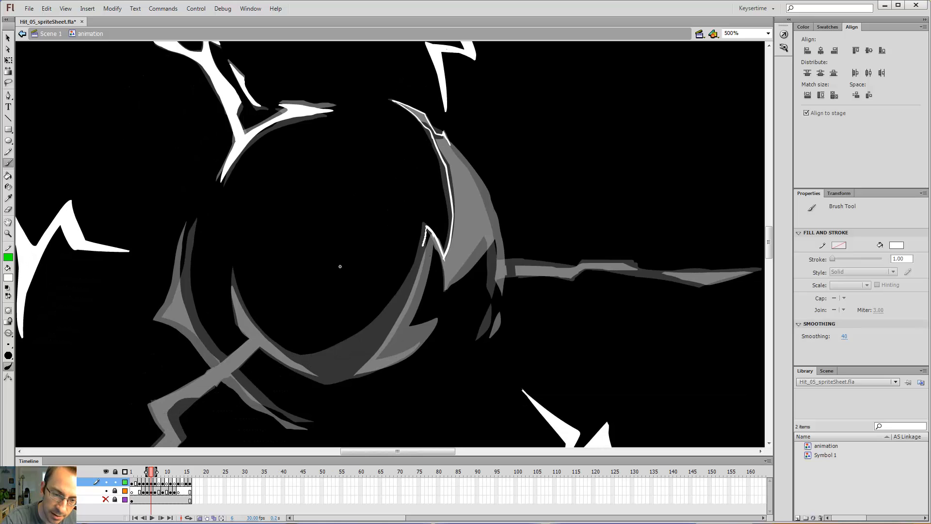
Continue the crescent's inner edge along the bottom to its left tip, draw the lower-left outer edge, and compare with the neighbouring frames.
left_click_drag(409, 288, 350, 359)
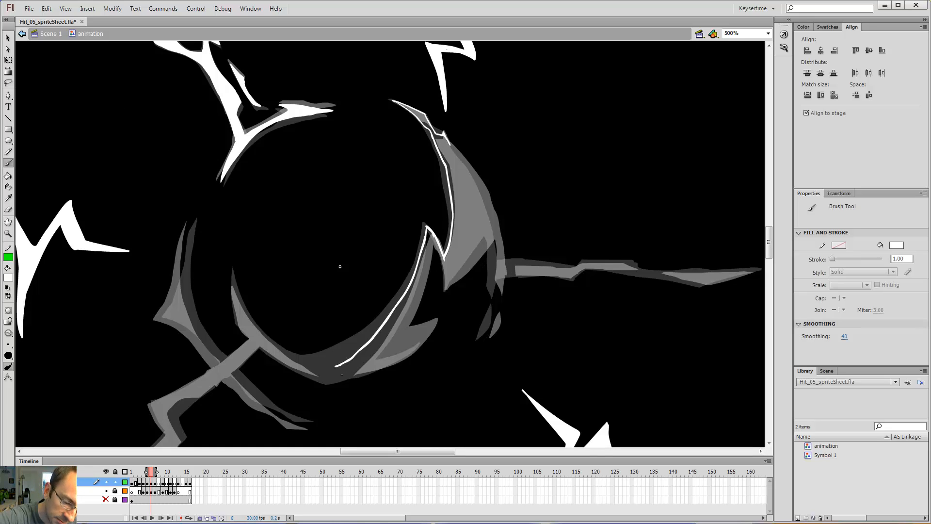
left_click_drag(305, 370, 271, 345)
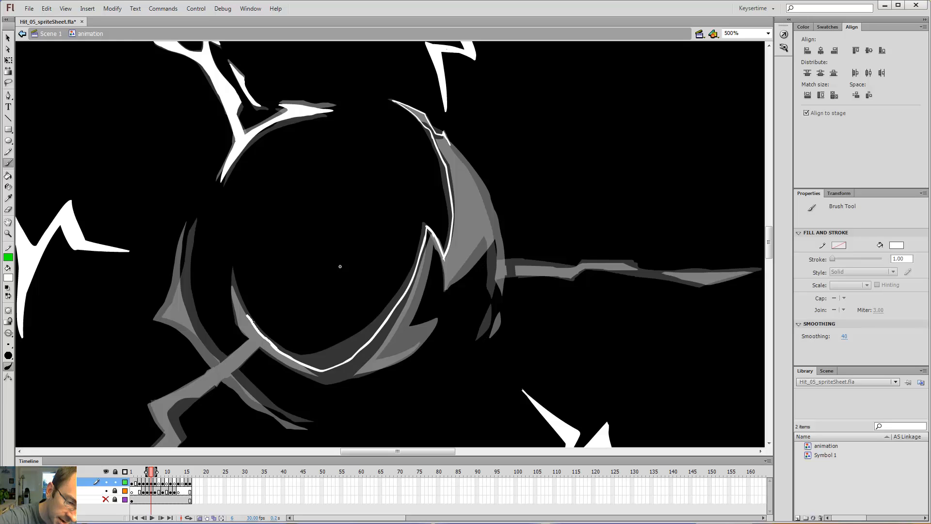
left_click_drag(236, 292, 231, 275)
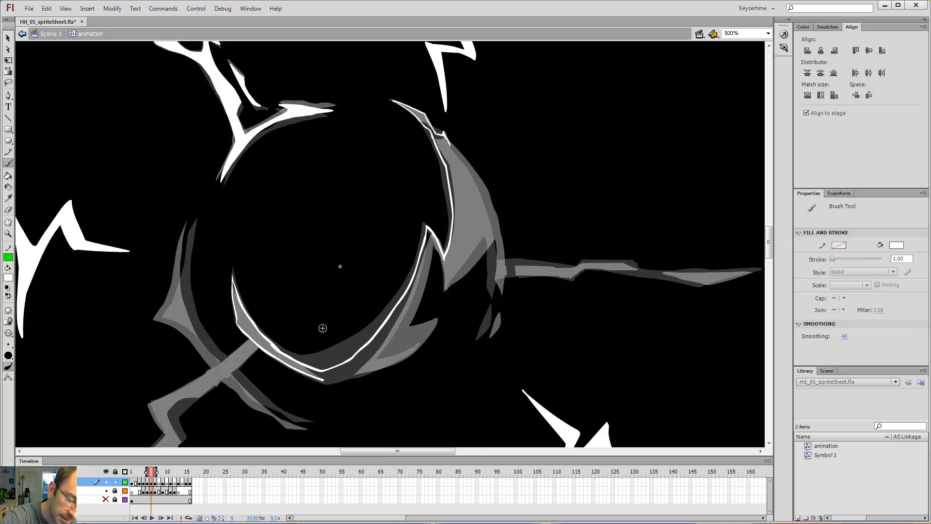
key(".")
key("comma")
key("comma")
key("period")
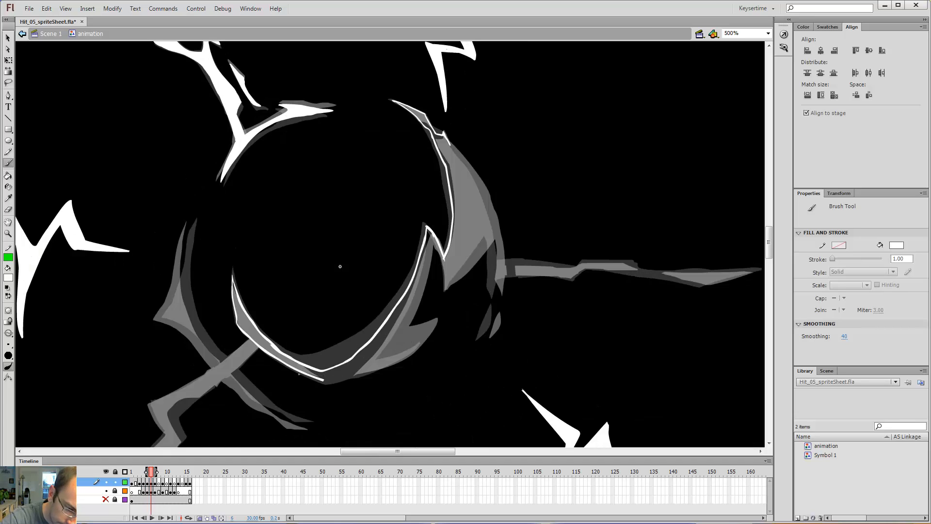
Erase the rough excess at the lower end of the crescent's outer-left outline in frame 6.
key("z")
left_click(336, 381)
key("e")
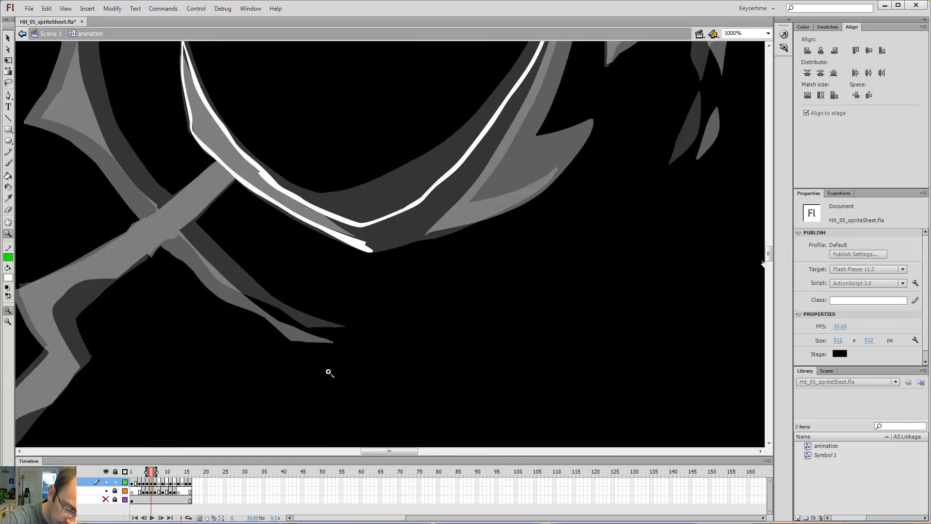
left_click_drag(347, 233, 385, 246)
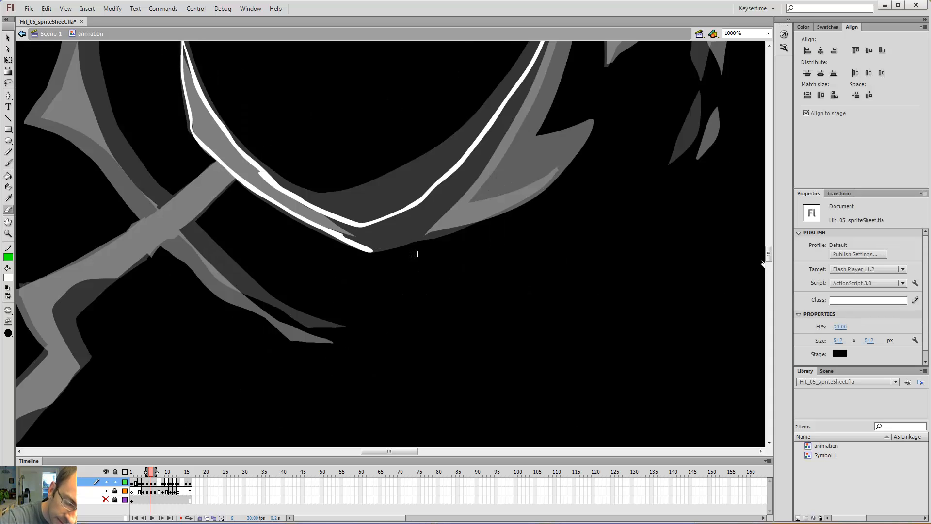
In frame 6, paint and refine the white pointed tip at the bottom of the crescent.
key("comma")
key("period")
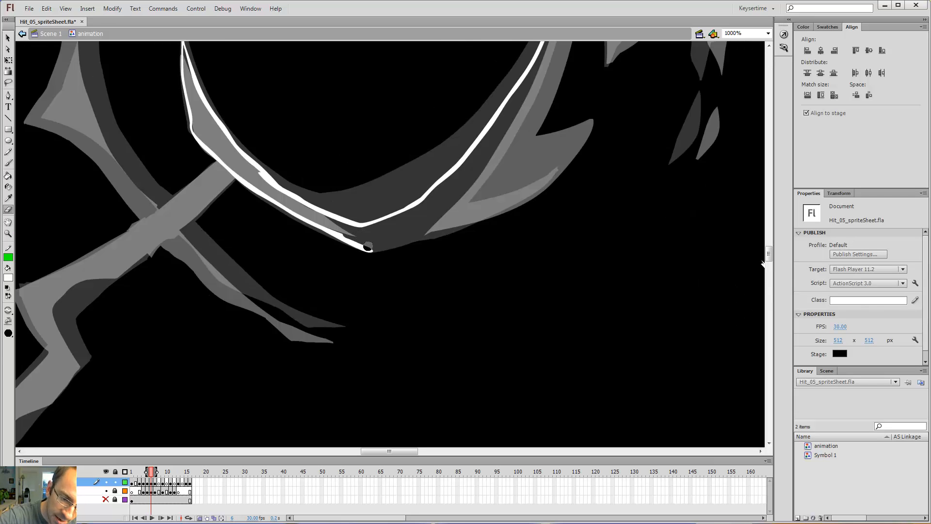
key("b")
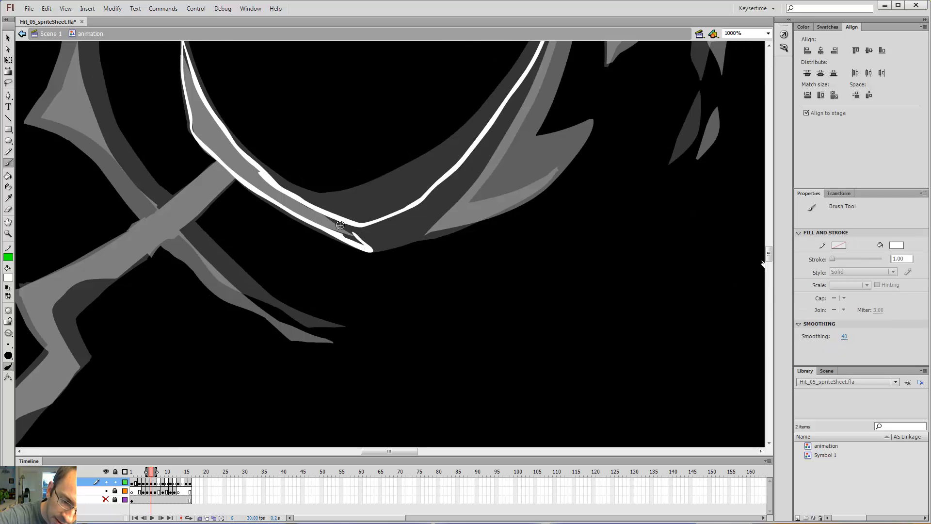
key("e")
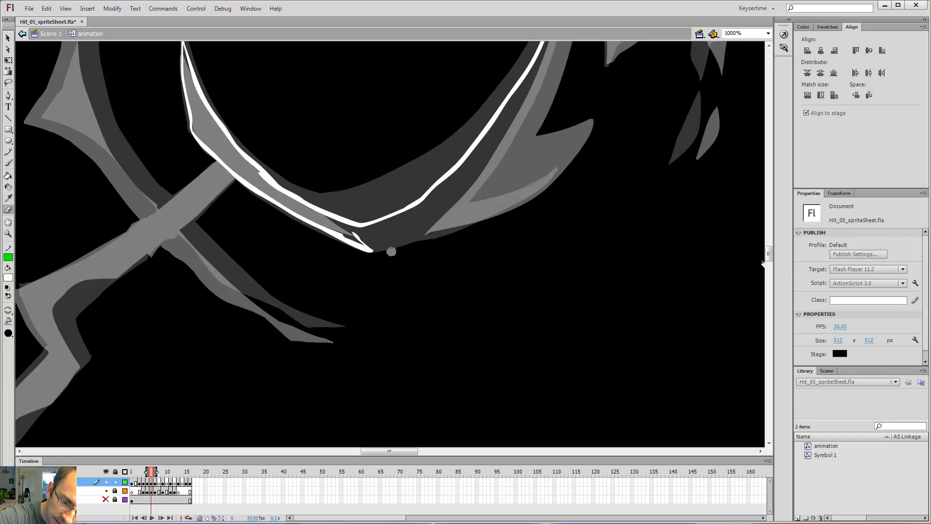
key("b")
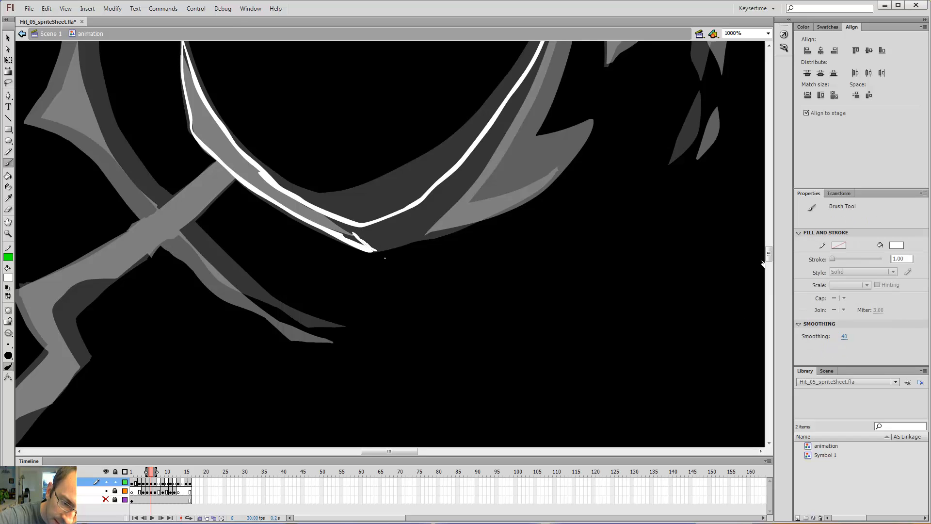
left_click_drag(383, 258, 383, 259)
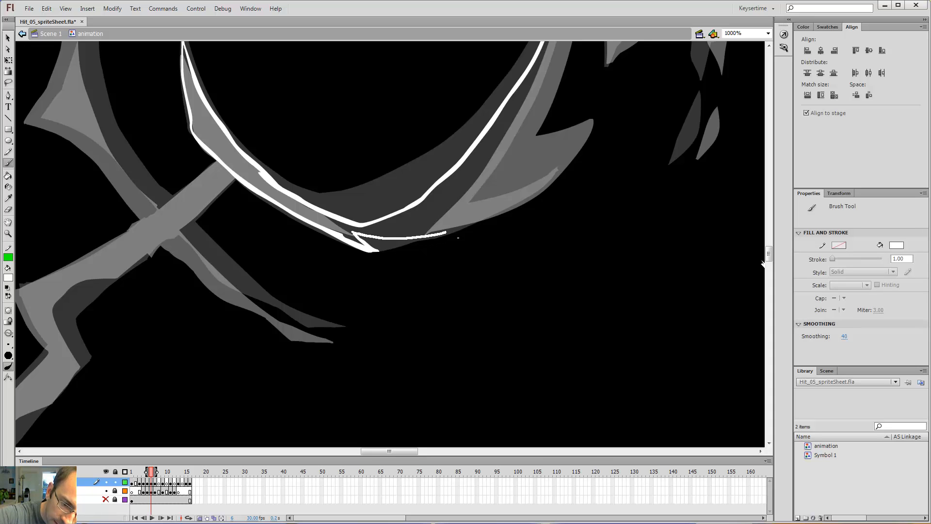
Extend the crescent's white bottom outline toward the spike on its right side, checking it against the adjacent frame.
left_click_drag(455, 239, 454, 232)
right_click(457, 227)
left_click(410, 225)
key("comma")
key("period")
key("comma")
key("period")
mouse_move(461, 253)
left_mouse_down()
mouse_move(397, 254)
mouse_move(410, 265)
left_mouse_up()
key("ctrl+z")
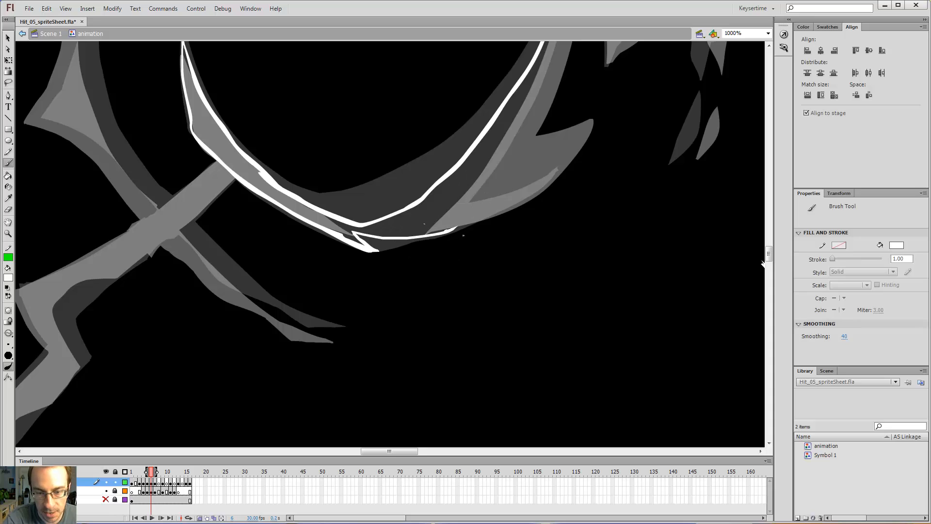
Outline the crescent's right spike in white and continue the edge up to the crescent's upper tip.
left_click_drag(514, 216, 538, 203)
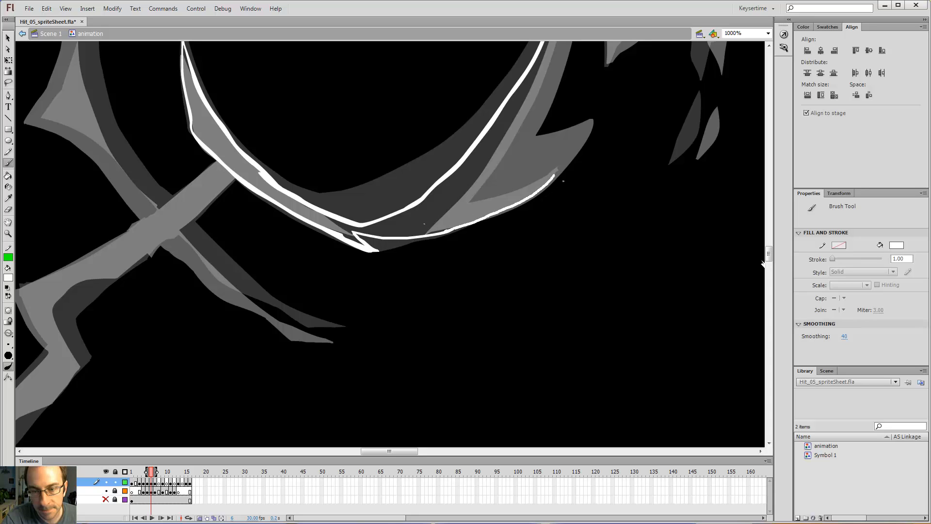
mouse_move(572, 158)
left_mouse_down()
mouse_move(516, 245)
mouse_move(485, 252)
mouse_move(462, 254)
left_mouse_up()
mouse_move(462, 254)
left_mouse_down()
mouse_move(482, 251)
mouse_move(384, 342)
mouse_move(417, 303)
mouse_move(445, 227)
mouse_move(436, 224)
mouse_move(449, 175)
mouse_move(445, 116)
left_mouse_up()
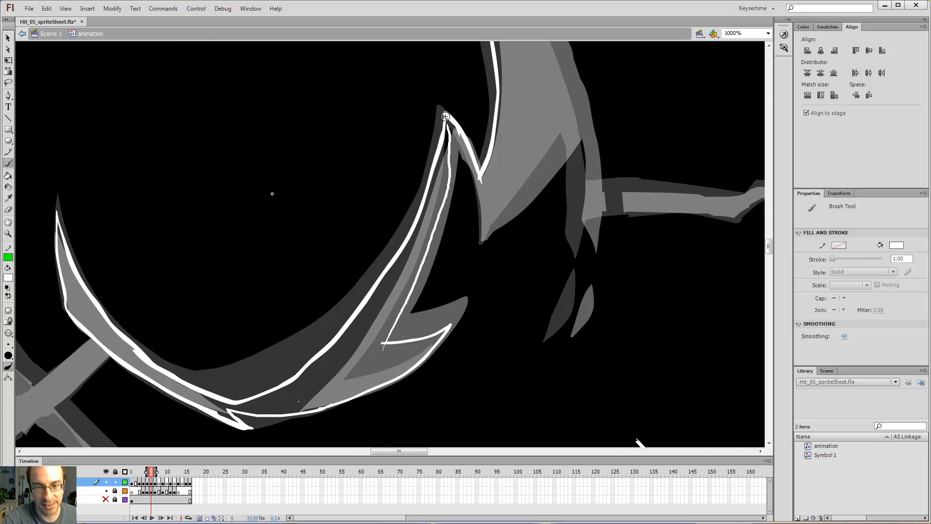
Fill the outlined crescent with white and erase the excess along its upper right edge.
key("k")
left_click(451, 141)
key("e")
left_click_drag(455, 143, 449, 222)
left_click_drag(457, 160, 439, 233)
Outline the large blade shape on the ring's upper right side, including its two lower points, and fill it white.
key("ctrl+minus")
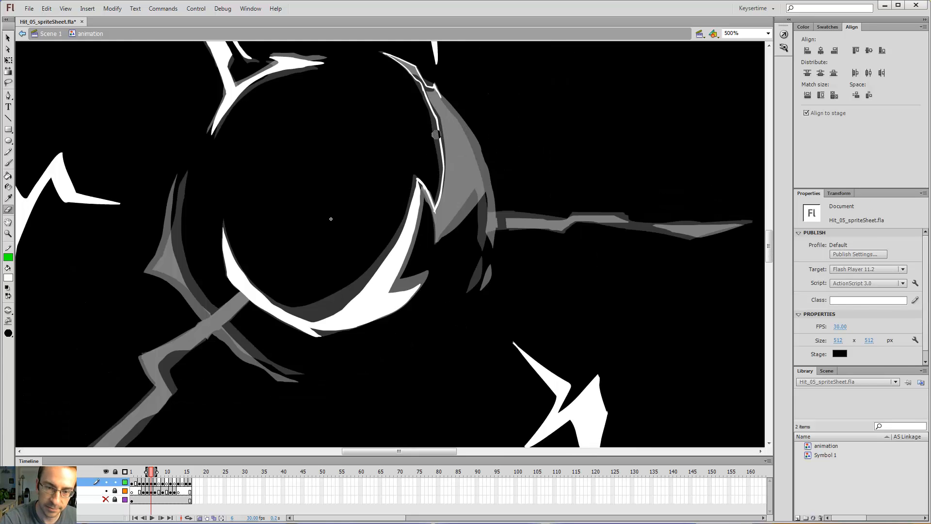
key("b")
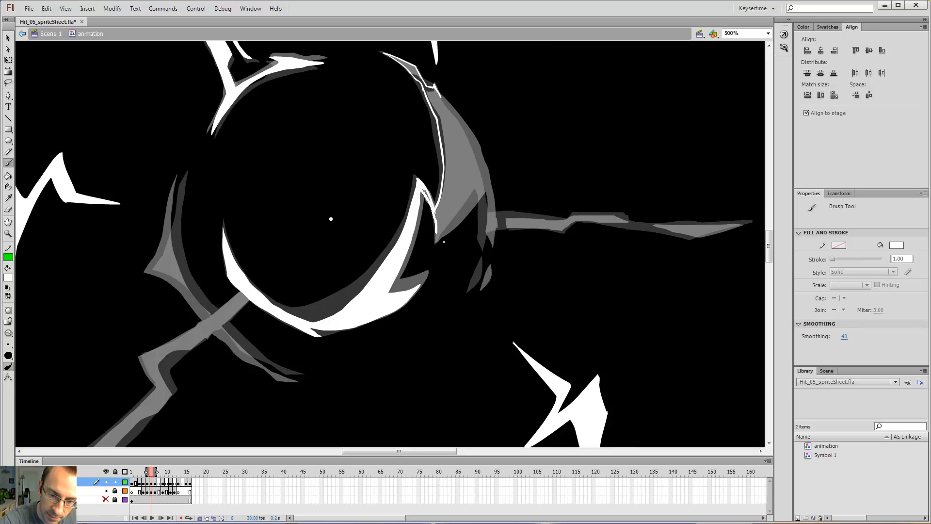
mouse_move(461, 228)
left_mouse_down()
mouse_move(475, 143)
mouse_move(447, 229)
left_mouse_up()
key("ctrl+z")
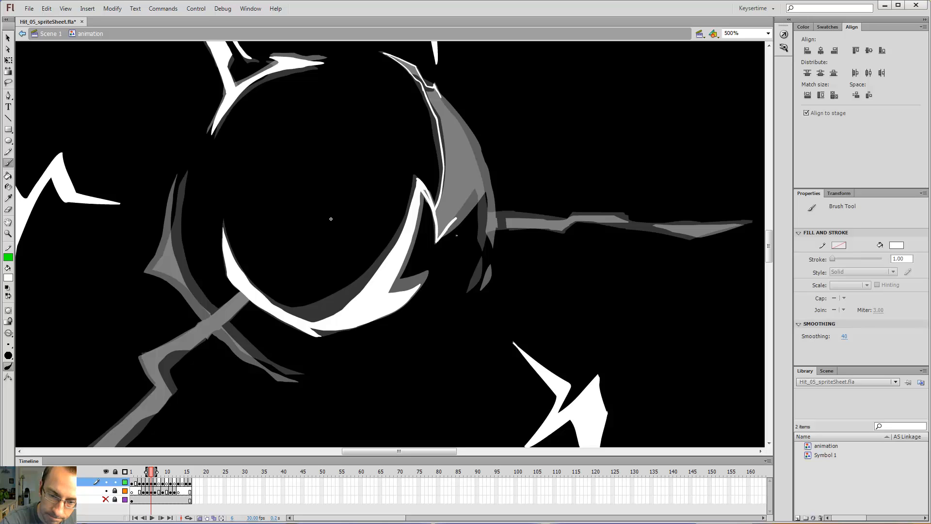
left_click_drag(478, 193, 480, 190)
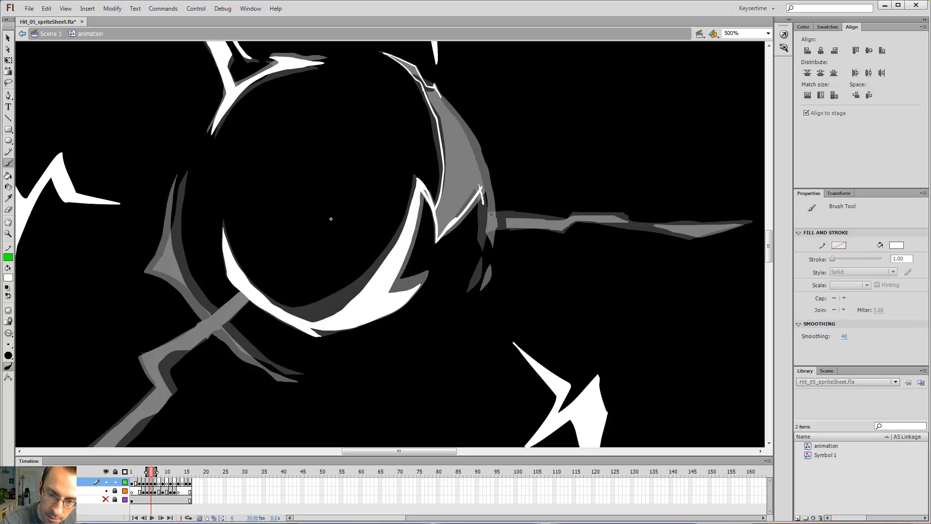
left_click_drag(483, 224, 482, 235)
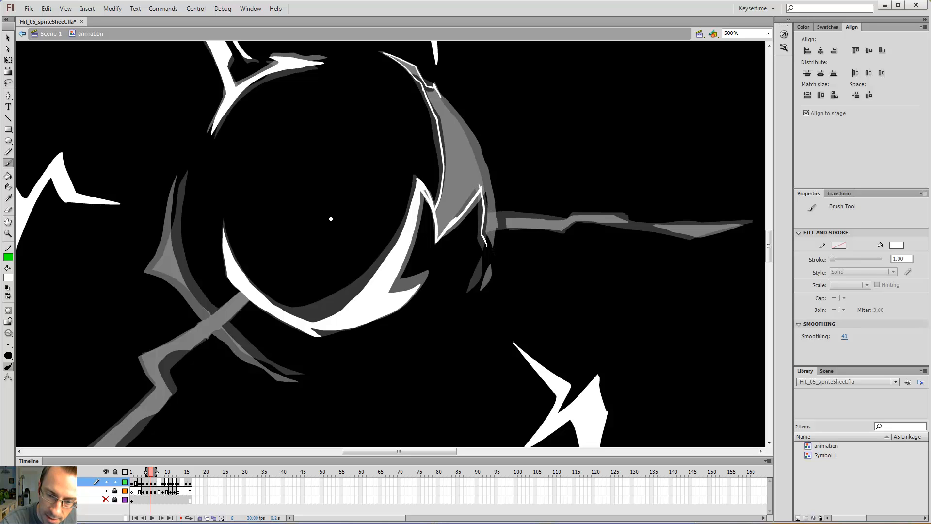
left_click_drag(491, 178, 471, 133)
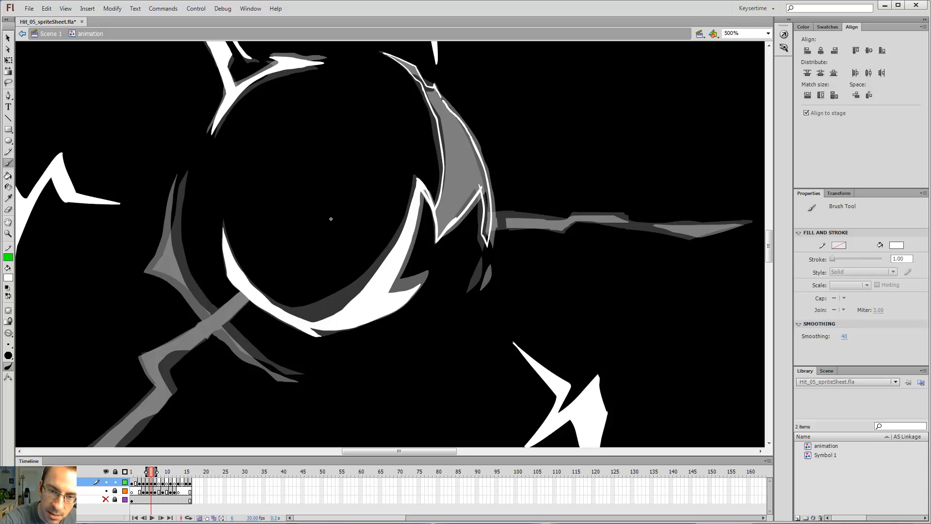
key("k")
left_click(457, 115)
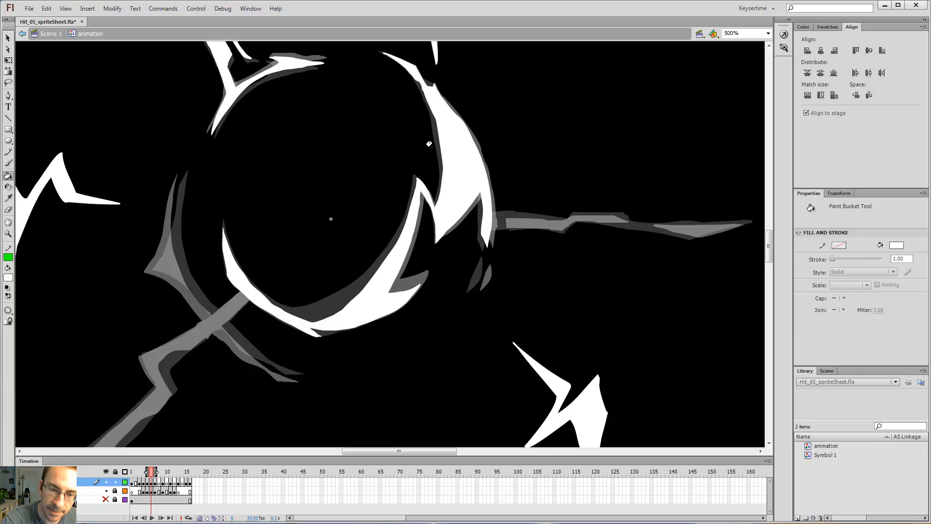
left_click_drag(531, 140, 497, 78)
key("b")
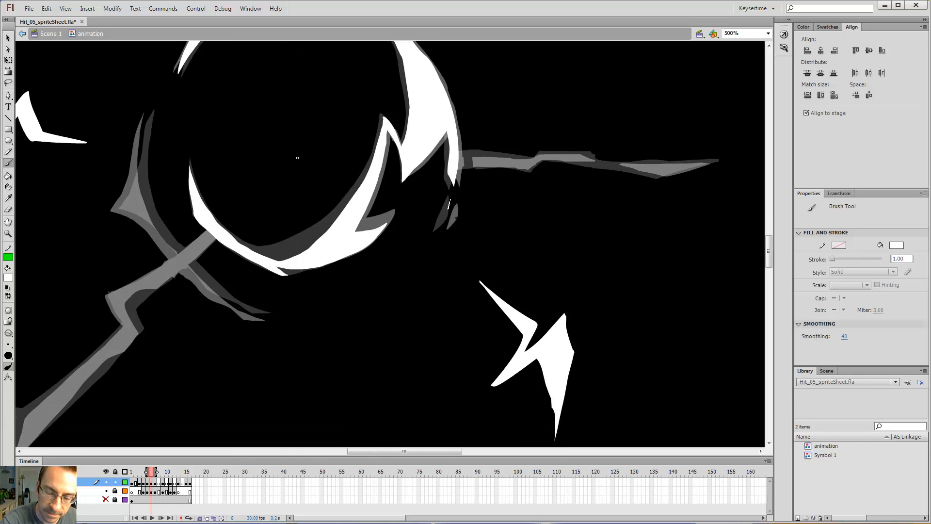
left_click_drag(445, 225, 452, 201)
key("ctrl+z")
Step through the neighbouring frames up to frame 9 to compare the small shard below the blade.
key("comma")
key("comma")
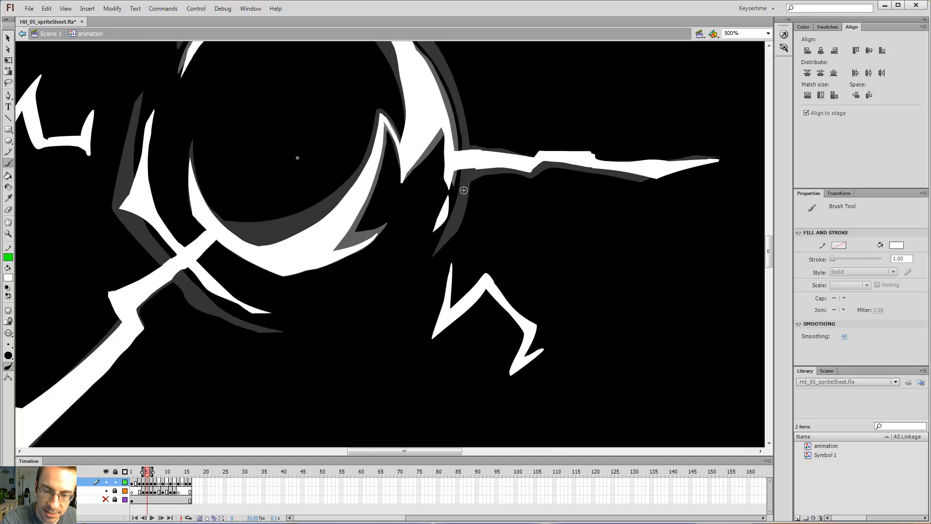
key("period")
key("period")
key("period")
key("period")
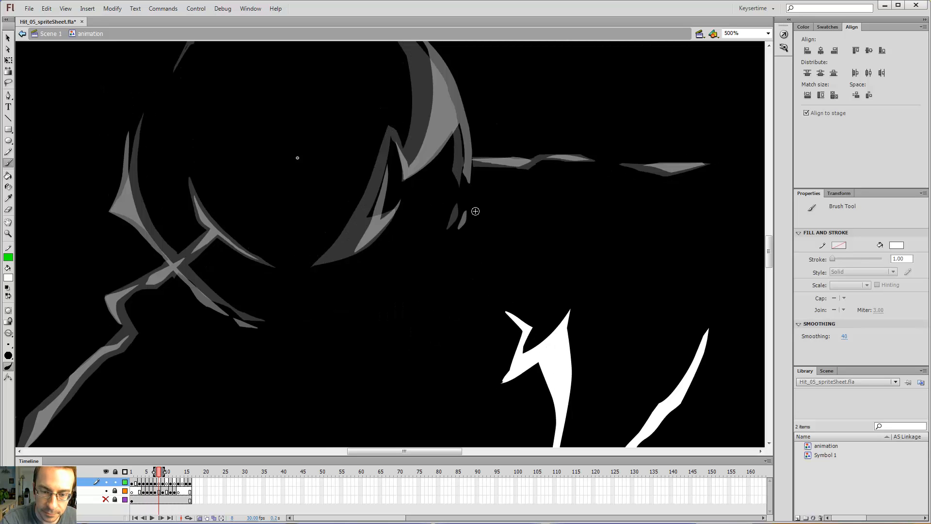
key("period")
key("comma")
key("period")
key("comma")
key("comma")
key("comma")
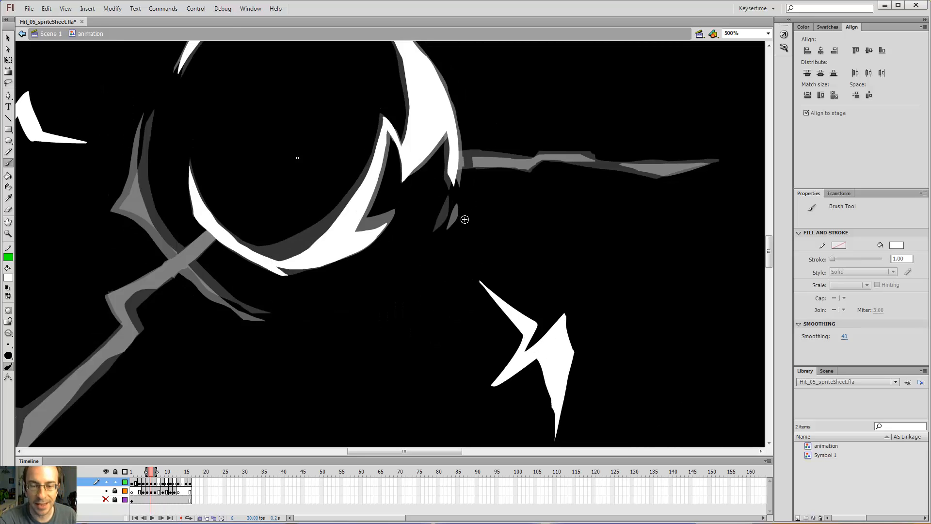
In frame 9, move the small shard slightly left to line up with the shard in the preceding frame.
key("period")
key("period")
key("period")
key("v")
left_click(465, 220)
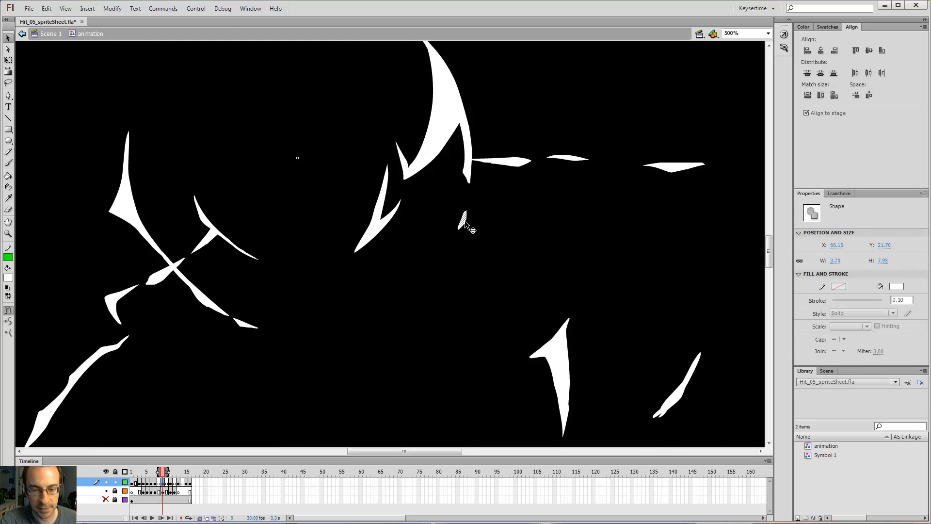
left_click_drag(460, 223, 456, 218)
In frame 6, outline the small detached shard below the blade and fill it with white.
key("comma")
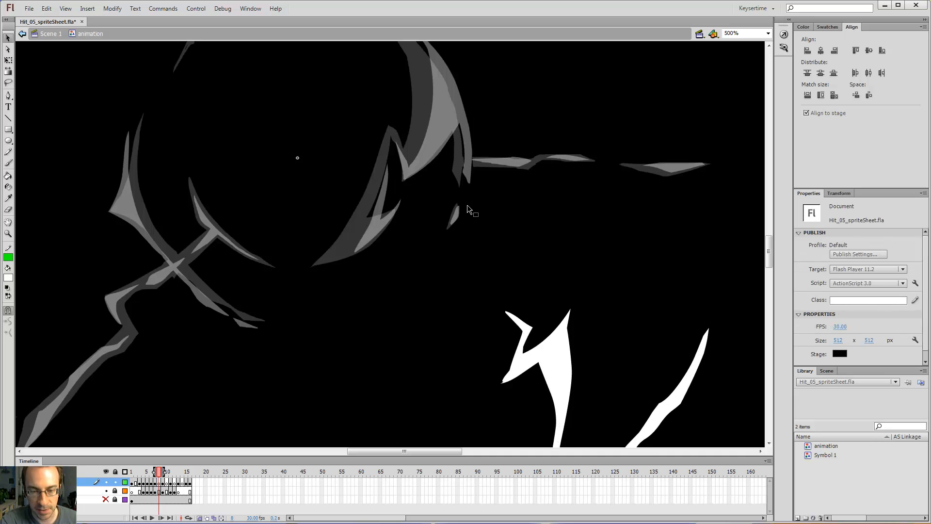
key("comma")
key("comma")
key("period")
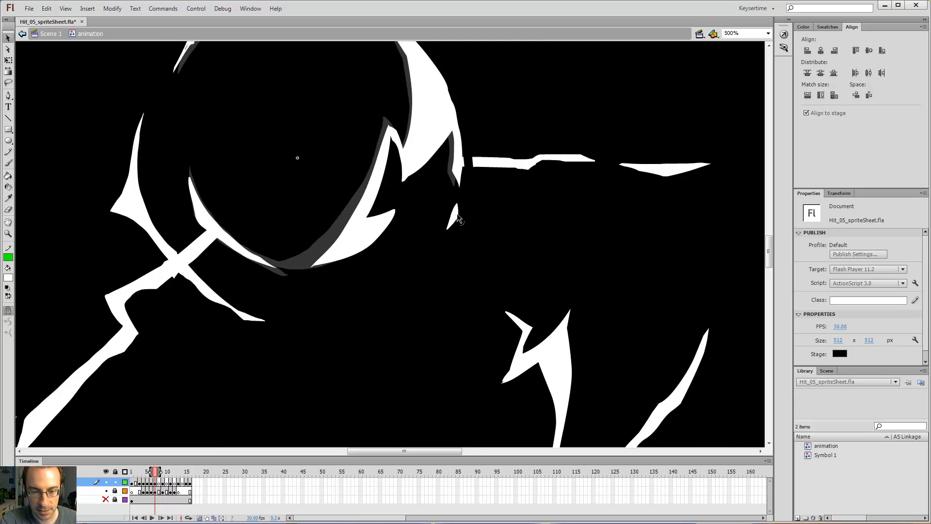
key("comma")
key("b")
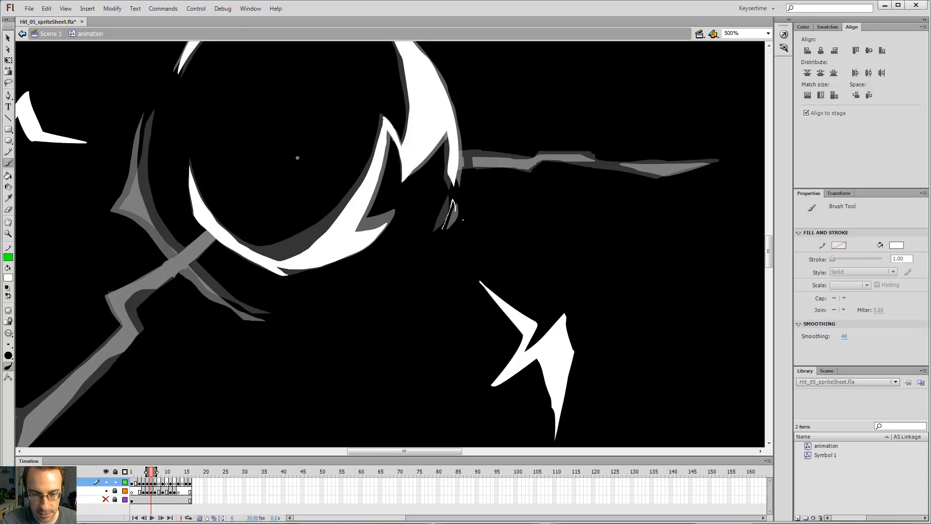
left_click_drag(449, 237, 443, 231)
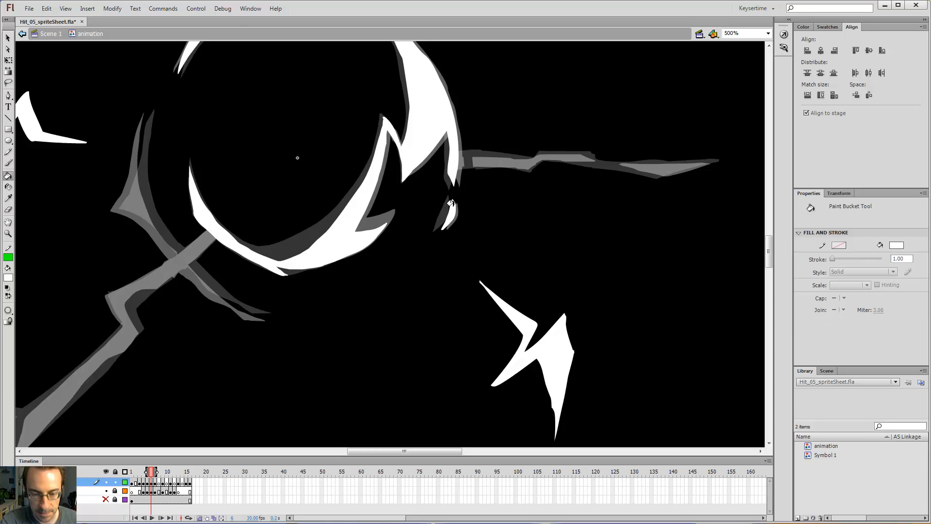
key("e")
key("b")
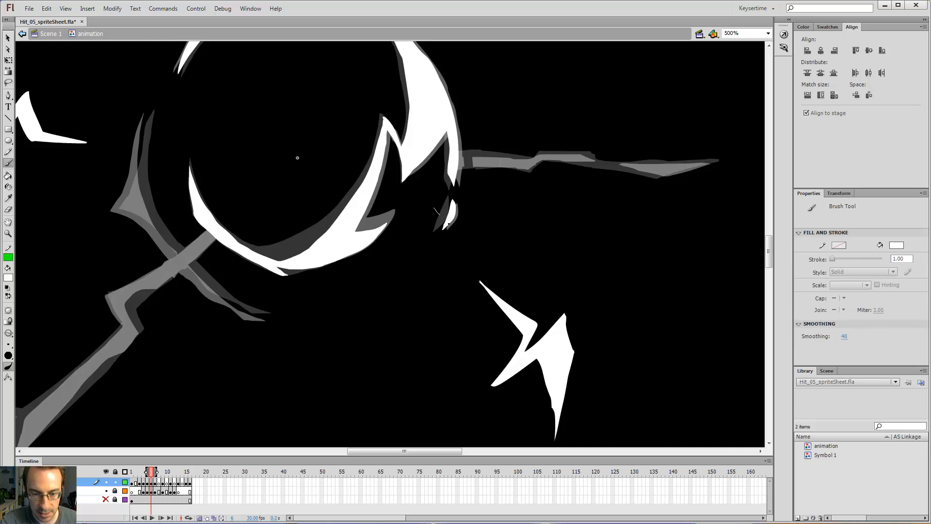
In frame 7, paint the gap between the blade and the inner end of the horizontal bolt white.
key("period")
key("period")
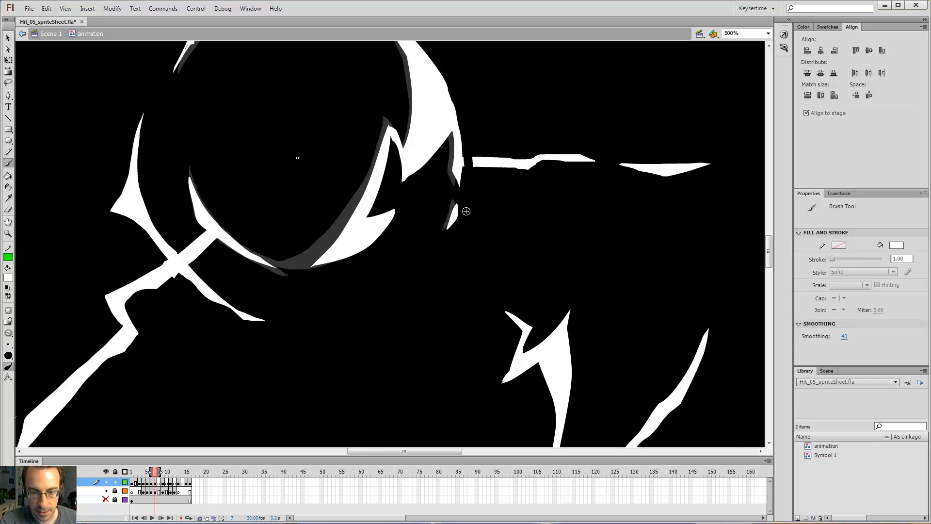
key("comma")
key("comma")
key("period")
key("comma")
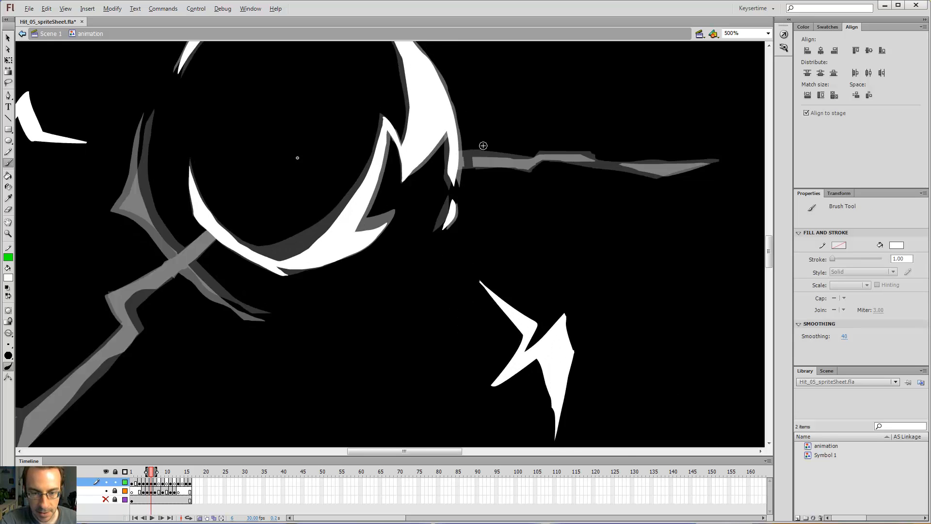
key("period")
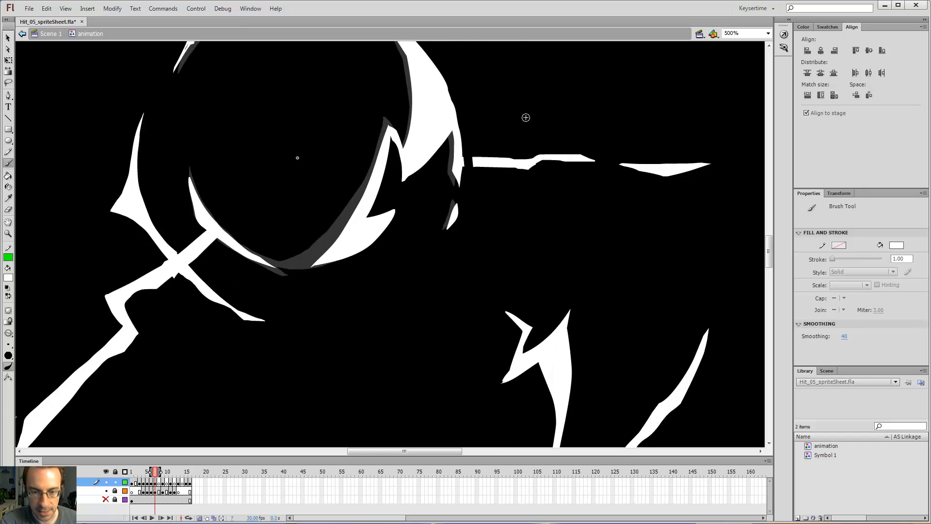
left_click(476, 162, "ctrl")
left_click_drag(476, 166, 464, 158)
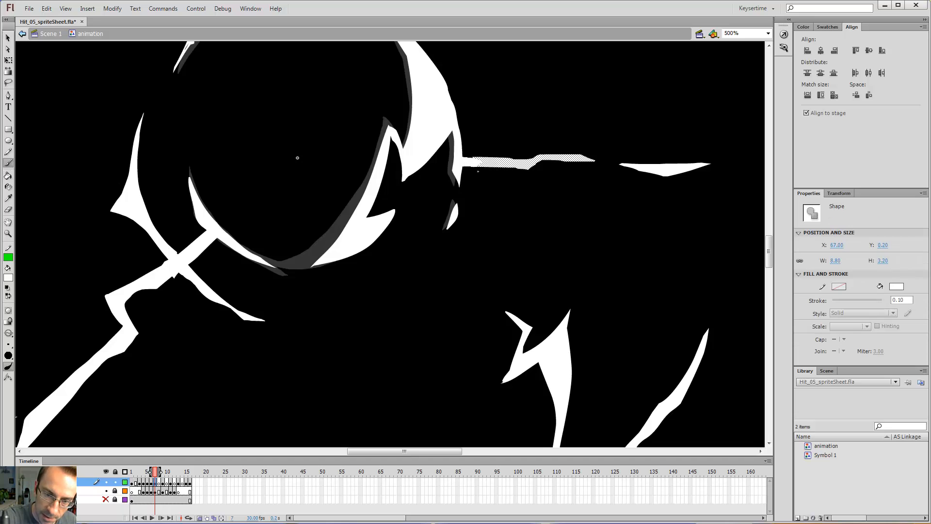
left_click(478, 171, "ctrl")
In frame 6, outline the inner section of the horizontal bolt up to its first bend and fill it white.
key("period")
key("comma")
key("comma")
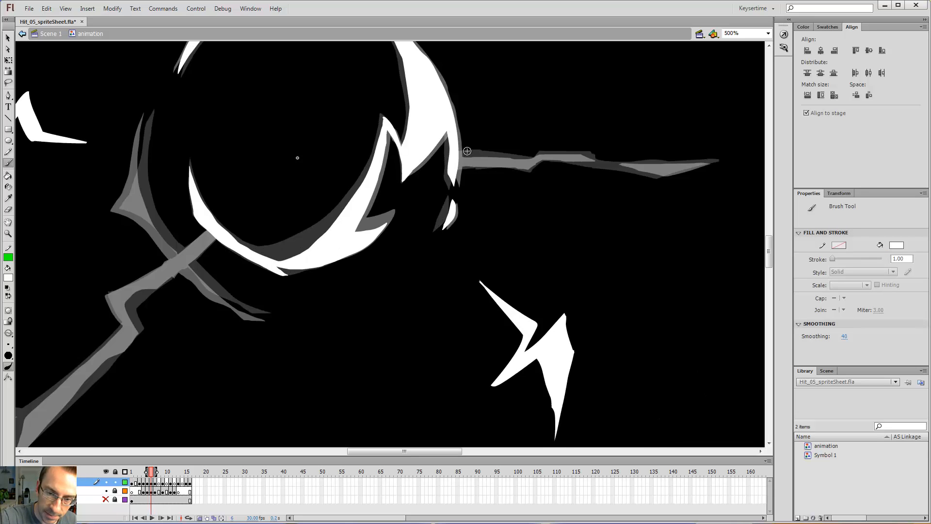
key("period")
key("comma")
mouse_move(456, 163)
left_mouse_down()
mouse_move(527, 169)
mouse_move(460, 163)
mouse_move(534, 159)
left_mouse_up()
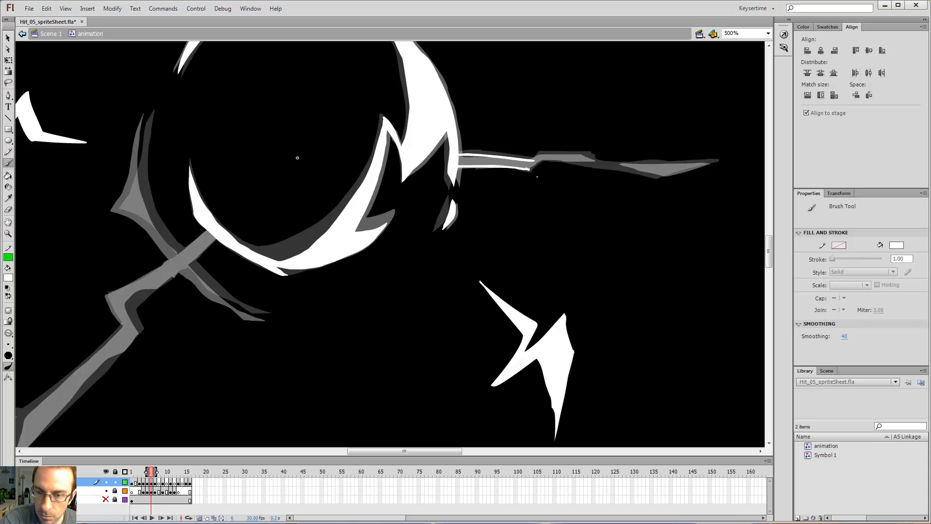
mouse_move(534, 162)
left_mouse_down()
mouse_move(545, 156)
mouse_move(397, 160)
left_mouse_up()
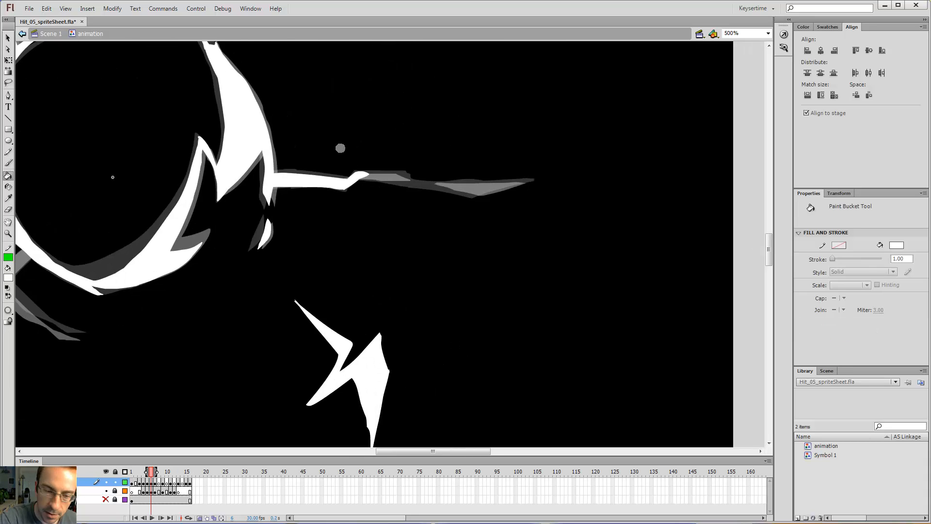
Outline the remaining outer section of the horizontal bolt to its pointed end and fill it white.
key("e")
key("b")
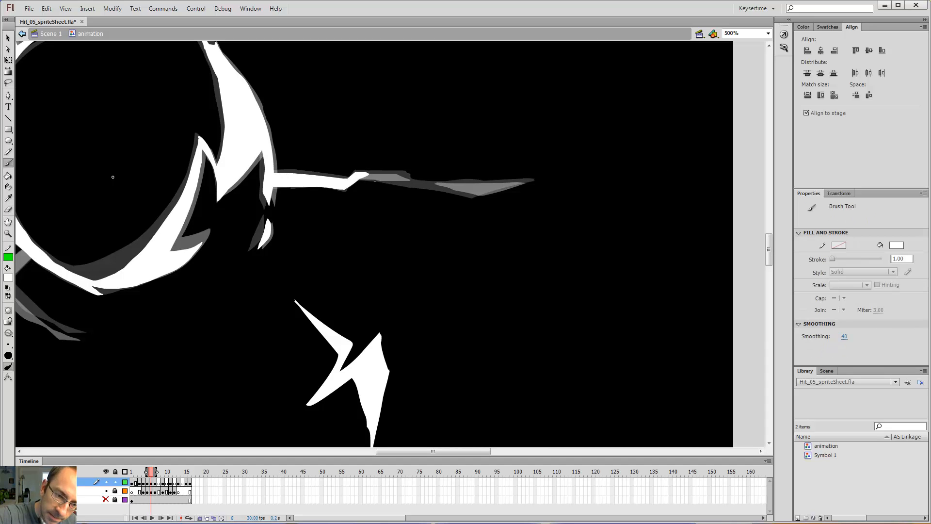
mouse_move(395, 181)
left_mouse_down()
mouse_move(430, 190)
mouse_move(359, 180)
left_mouse_up()
mouse_move(427, 184)
left_mouse_down()
mouse_move(271, 181)
mouse_move(318, 194)
left_mouse_up()
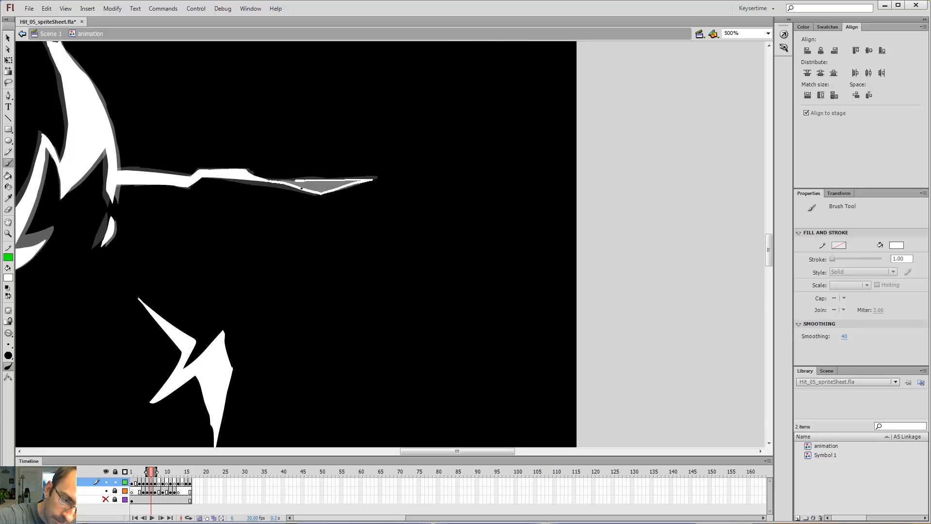
key("k")
left_click(318, 187)
left_click_drag(464, 214, 726, 147)
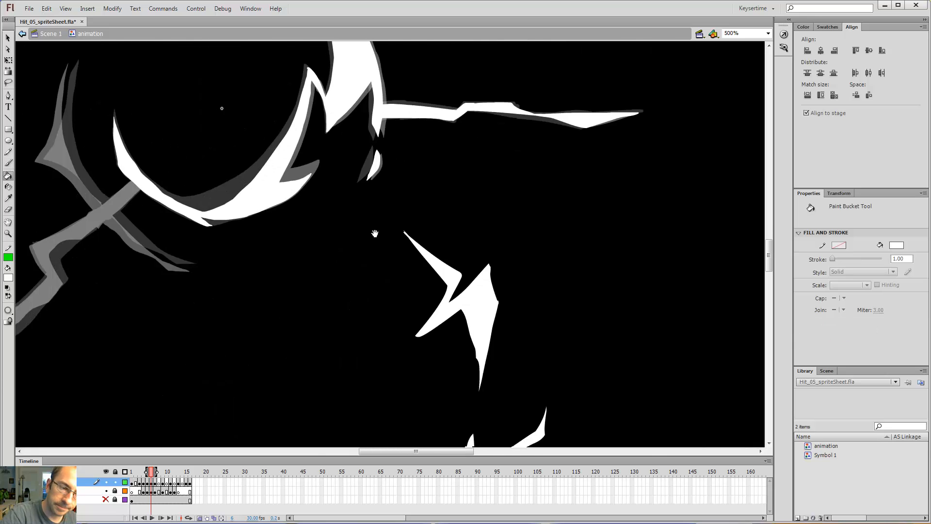
Outline the curved blade that crosses the inner end of the lower-left diagonal bolt and fill it with white.
left_click_drag(317, 237, 576, 176)
key("b")
mouse_move(455, 204)
left_mouse_down()
mouse_move(435, 201)
mouse_move(376, 152)
mouse_move(345, 112)
mouse_move(337, 78)
left_mouse_up()
mouse_move(339, 80)
left_mouse_down()
mouse_move(391, 188)
mouse_move(393, 115)
left_mouse_up()
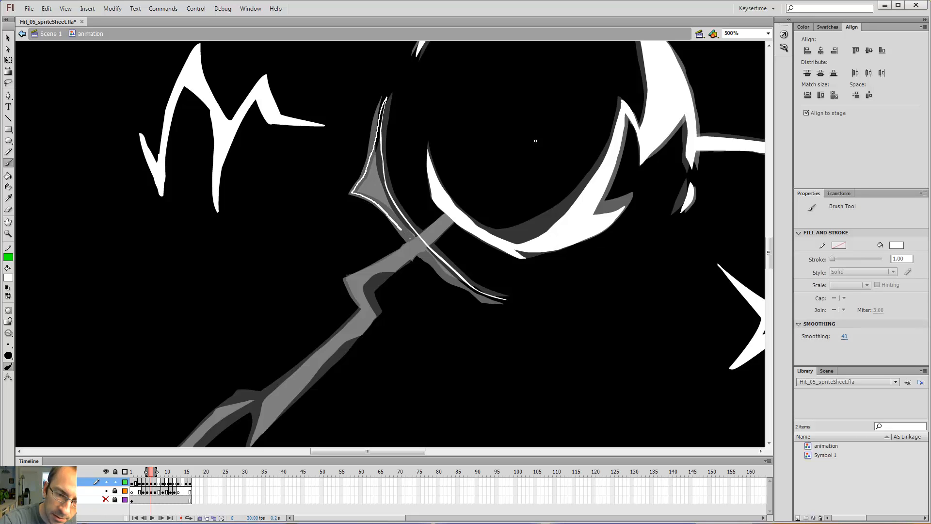
key("e")
key("b")
key("e")
key("b")
left_click_drag(370, 199, 388, 211)
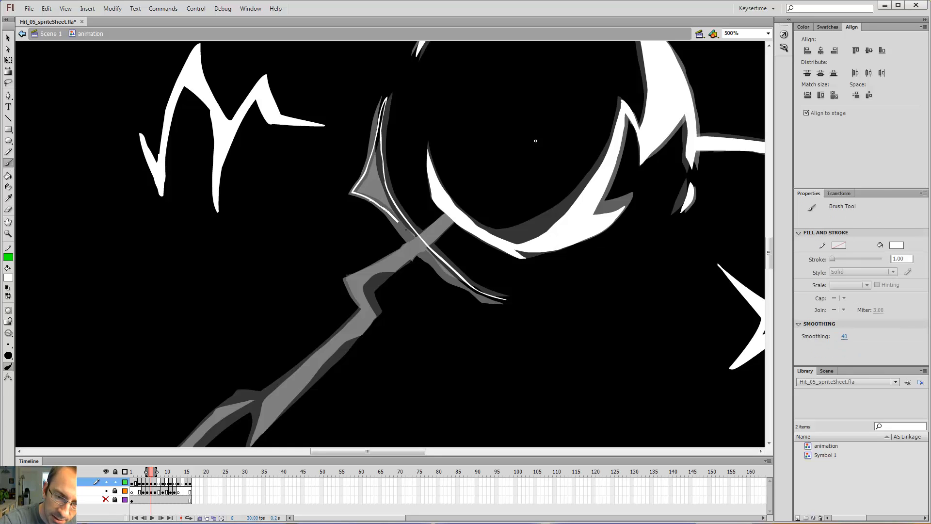
mouse_move(416, 242)
left_mouse_down()
mouse_move(476, 294)
mouse_move(385, 222)
left_mouse_up()
key("k")
left_click(456, 276)
Complete the curved blade's lower pointed tip with a brushed edge and fill it with white.
key("b")
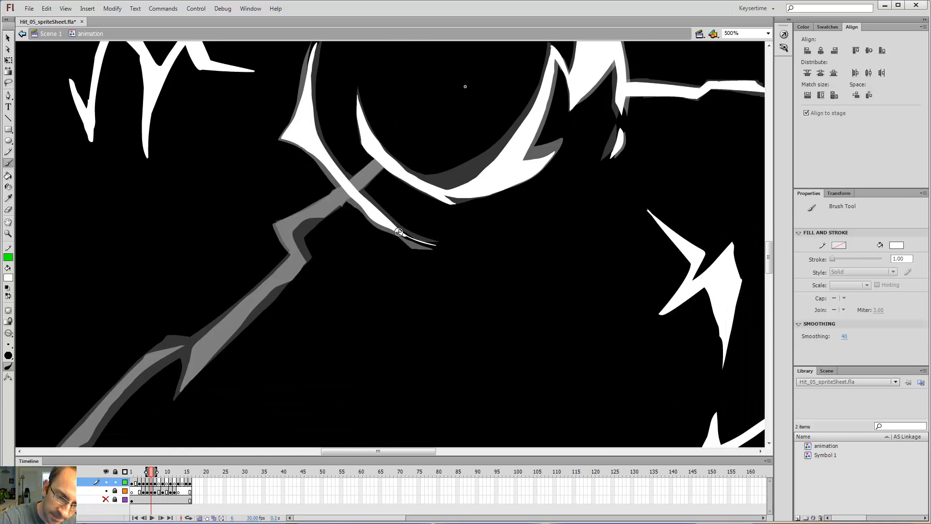
left_click_drag(438, 253, 432, 247)
key("k")
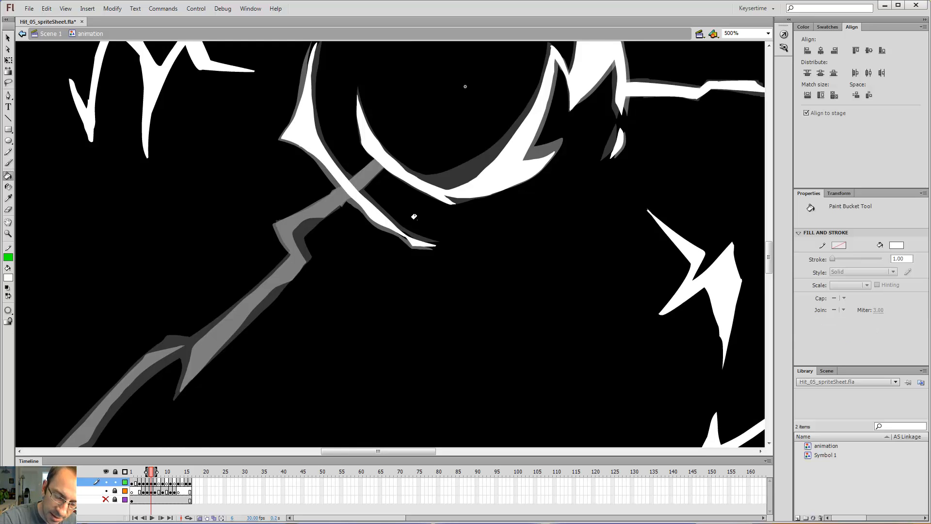
Outline the inner section of the lower-left diagonal bolt from the ring through its first bend, and fill the part beyond the curved blade white.
left_click_drag(368, 227, 550, 194)
key("b")
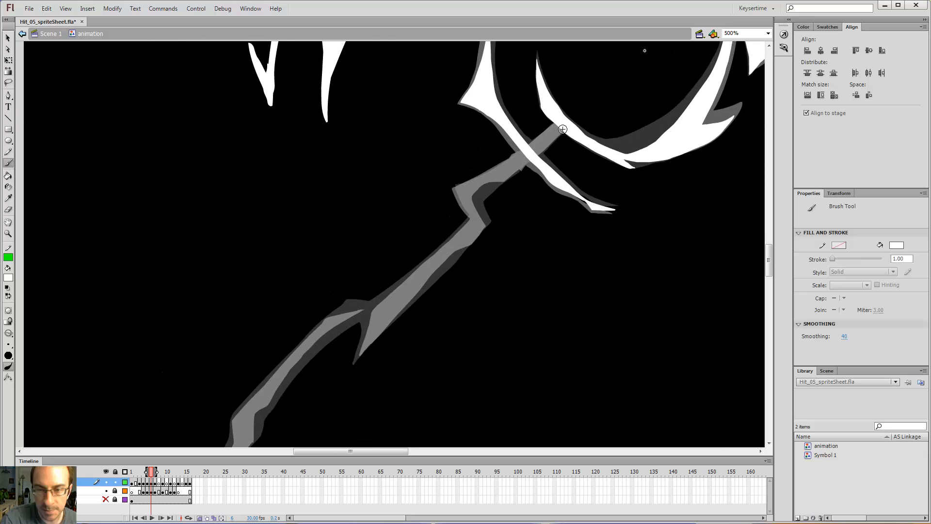
mouse_move(540, 164)
left_mouse_down()
mouse_move(558, 136)
mouse_move(571, 139)
left_mouse_up()
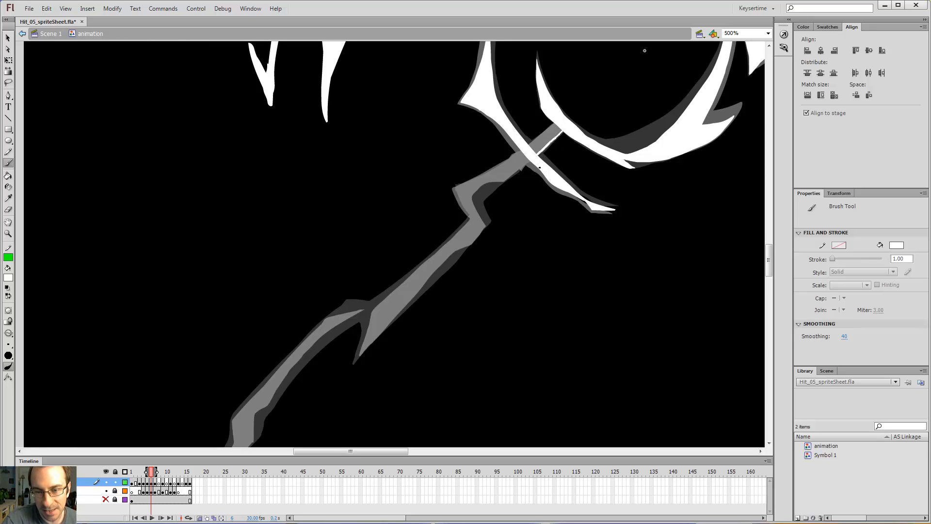
left_click_drag(497, 186, 572, 113)
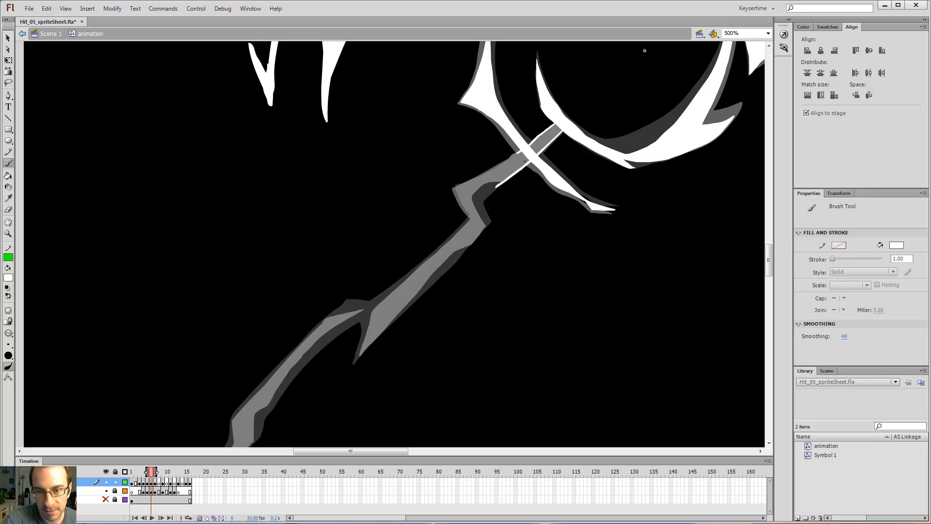
left_click_drag(467, 185, 479, 178)
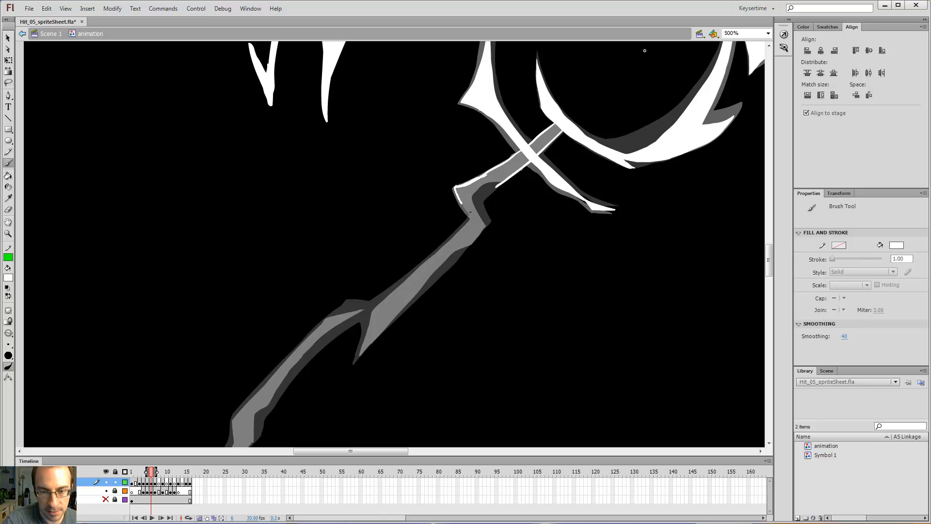
left_click_drag(480, 224, 477, 221)
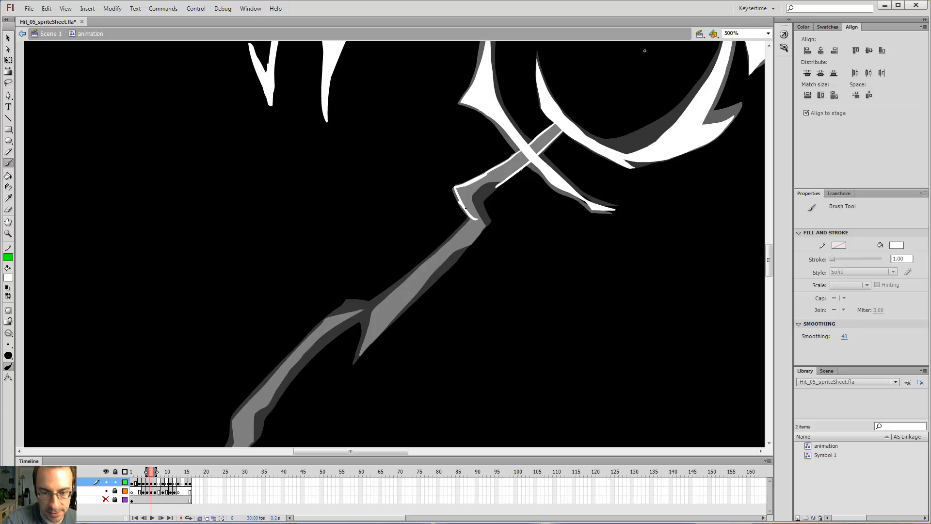
key("e")
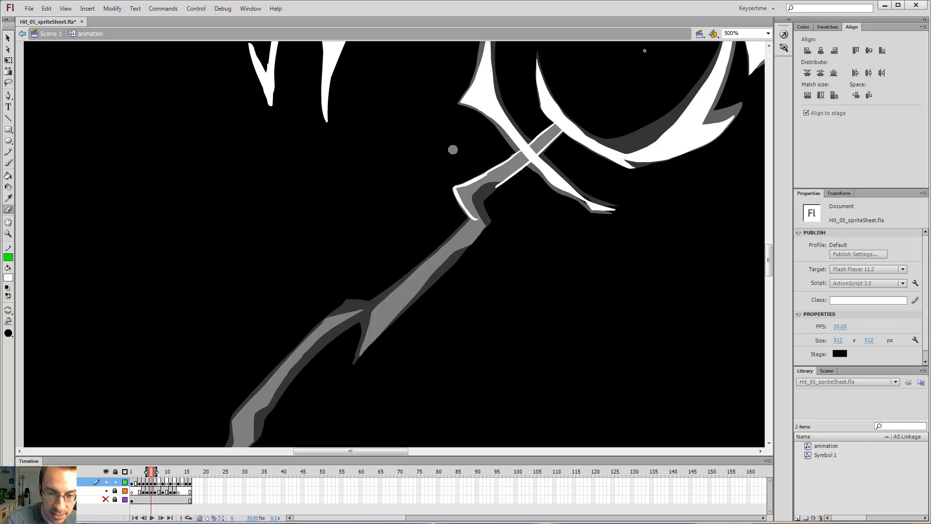
key("b")
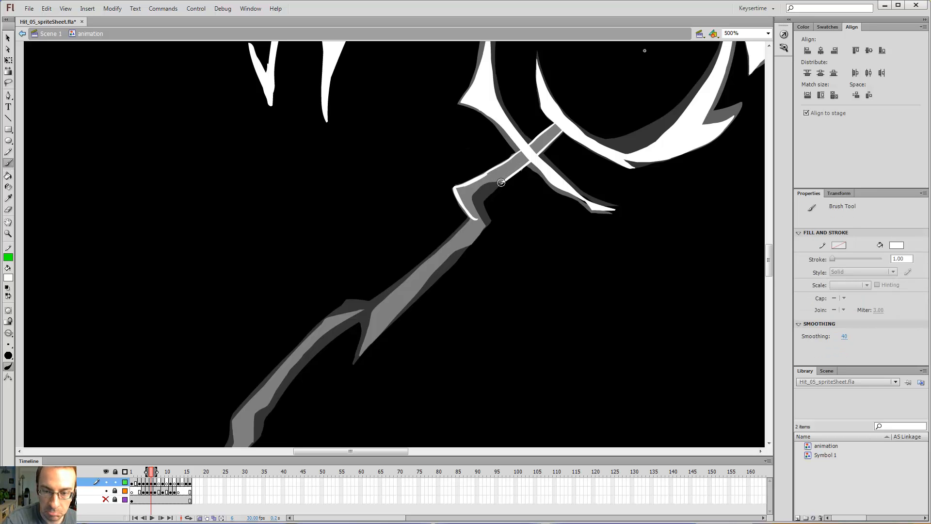
key("e")
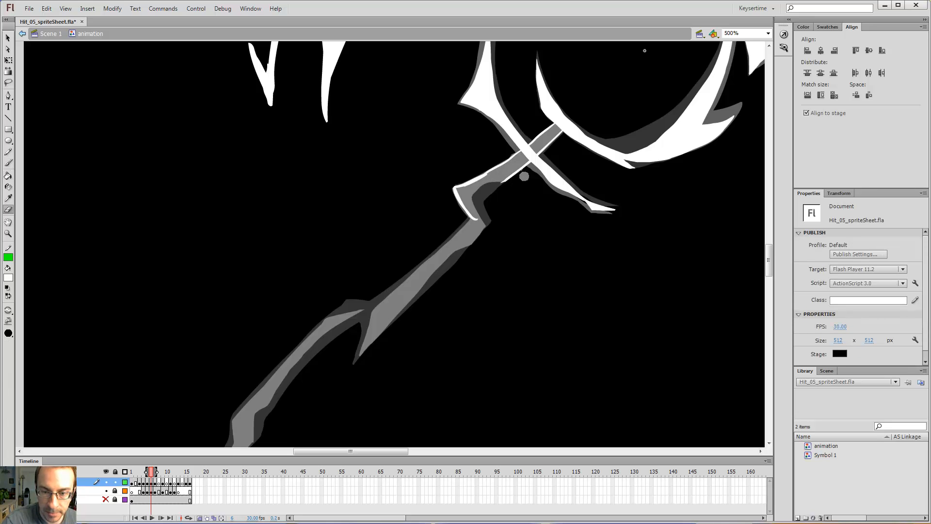
key("b")
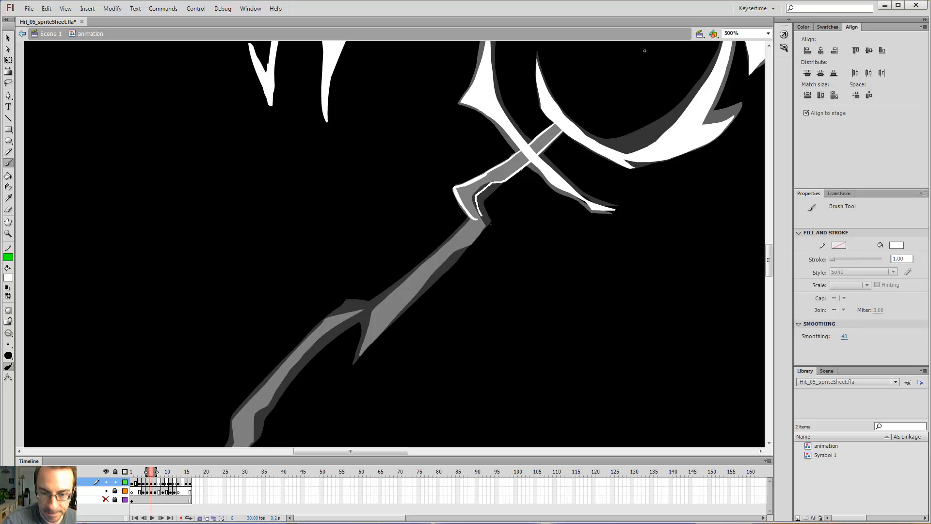
left_click_drag(482, 223, 570, 116)
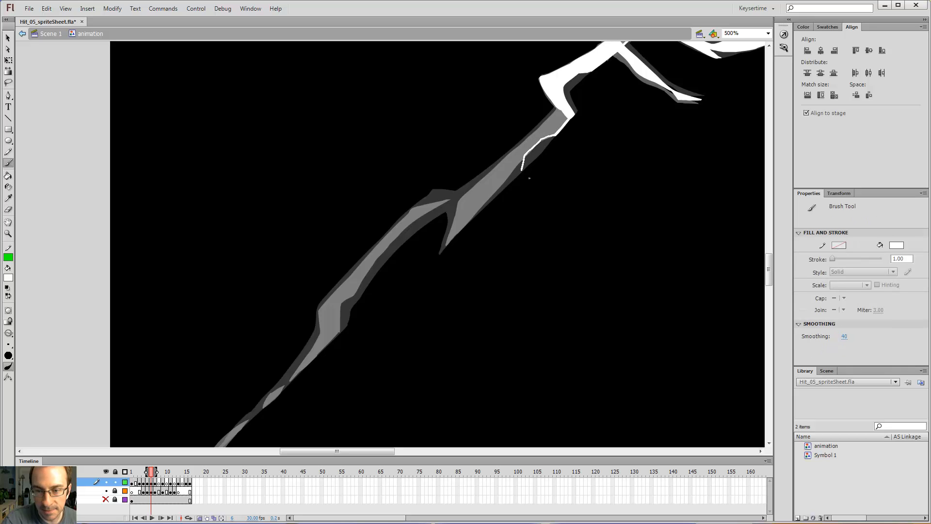
Outline the lower edge of the diagonal bolt's middle section, including the pointed barb and the bend beyond it.
mouse_move(505, 200)
left_mouse_down()
mouse_move(449, 260)
mouse_move(459, 229)
left_mouse_up()
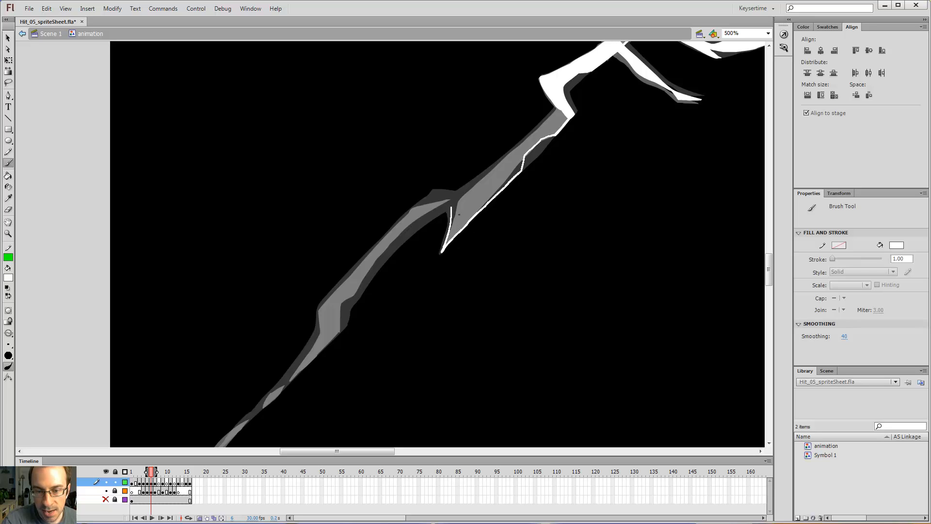
mouse_move(453, 193)
left_mouse_down()
mouse_move(572, 116)
mouse_move(573, 147)
mouse_move(529, 176)
mouse_move(482, 235)
left_mouse_up()
key("e")
key("b")
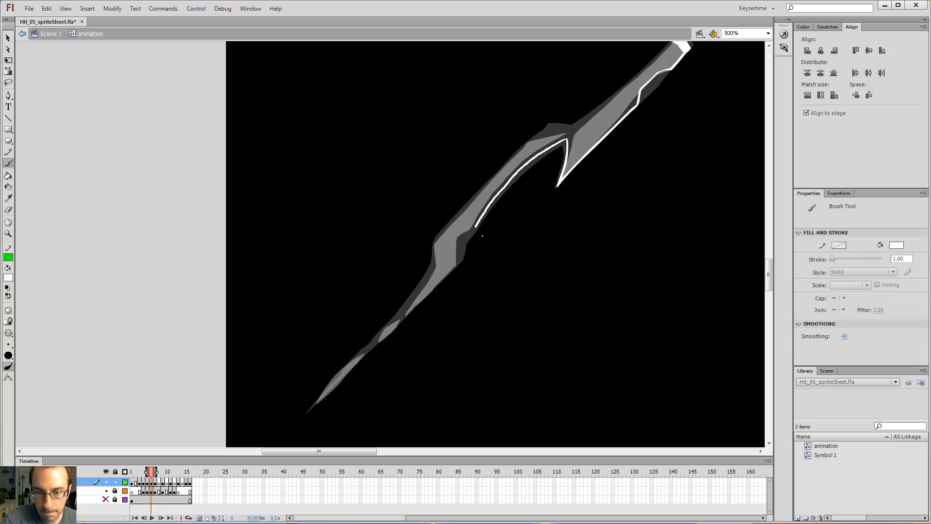
left_click_drag(466, 270, 449, 278)
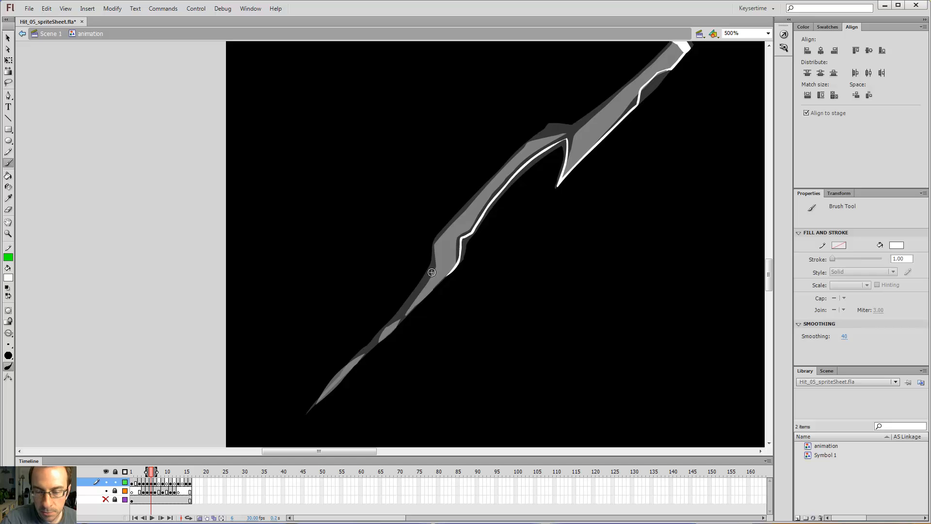
Outline the upper edge and tapering end of the diagonal bolt's middle section and fill the enclosed shapes with white.
mouse_move(658, 70)
left_mouse_down()
mouse_move(594, 163)
mouse_move(631, 127)
mouse_move(620, 139)
mouse_move(537, 213)
mouse_move(527, 191)
mouse_move(529, 208)
mouse_move(661, 145)
mouse_move(654, 153)
mouse_move(664, 163)
mouse_move(640, 155)
mouse_move(609, 167)
mouse_move(579, 212)
mouse_move(562, 214)
mouse_move(523, 280)
mouse_move(569, 188)
mouse_move(567, 210)
mouse_move(545, 219)
mouse_move(537, 252)
left_mouse_up()
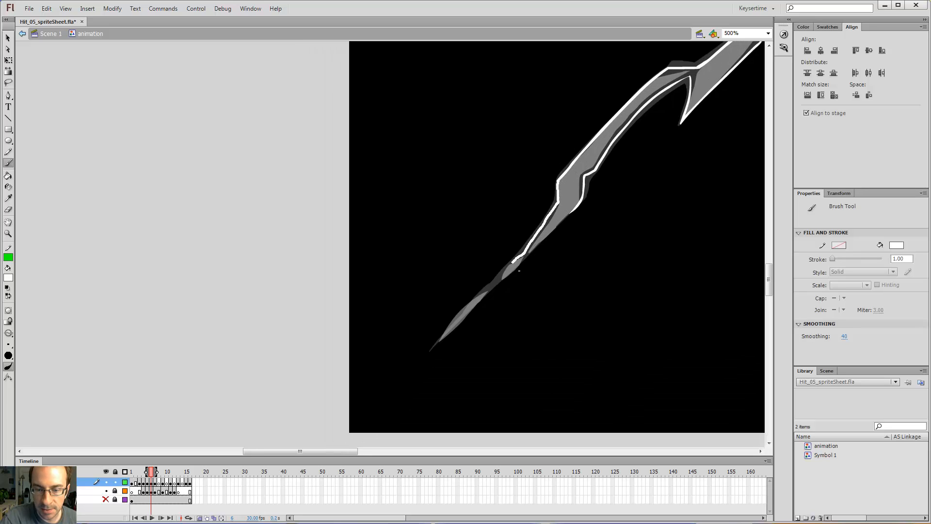
left_click_drag(515, 268, 523, 256)
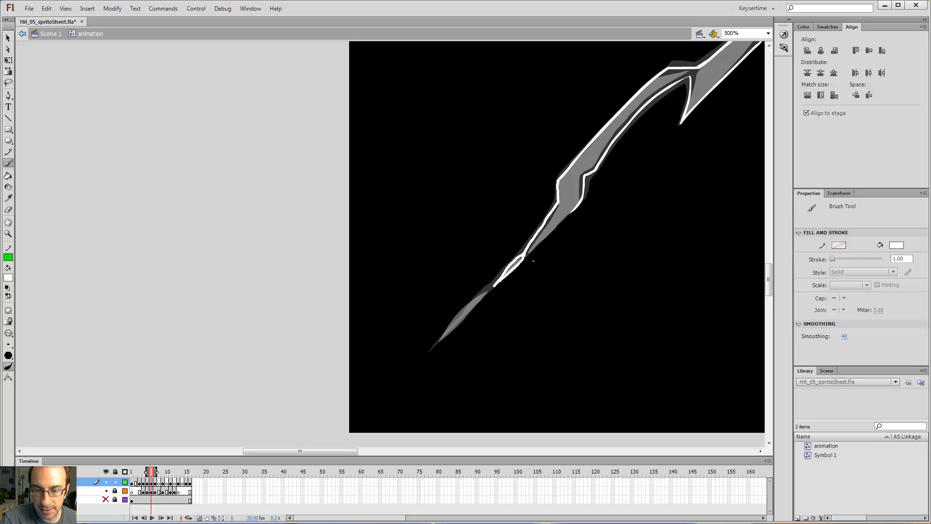
key("k")
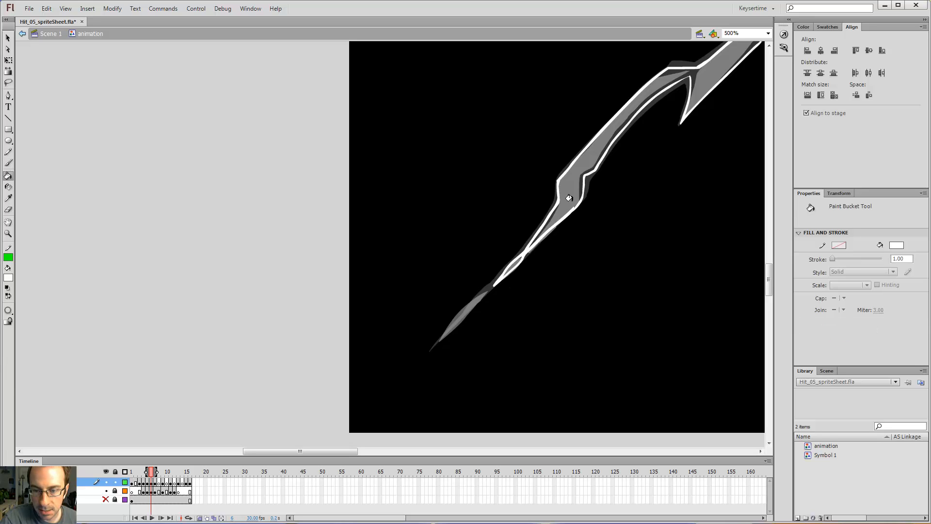
left_click(566, 183)
left_click(513, 264)
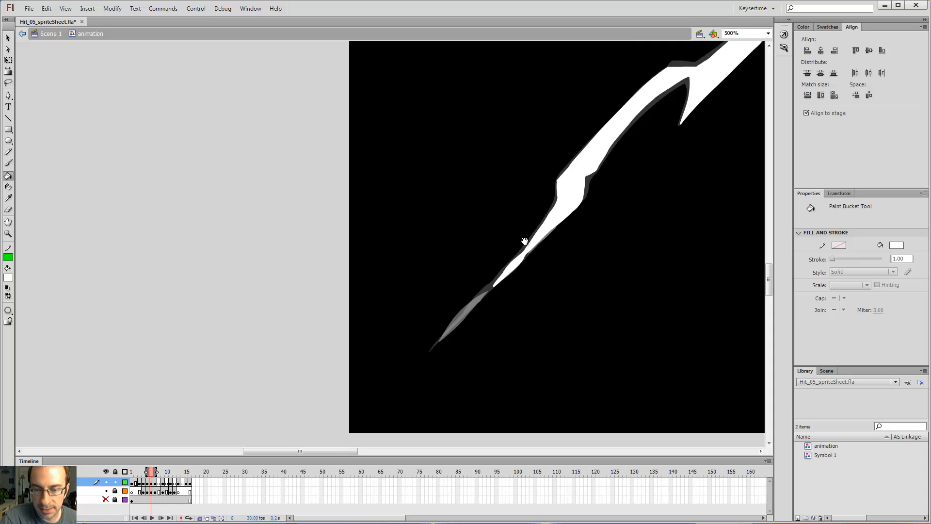
Outline the outermost pointed shard of the lower-left diagonal bolt and fill it with white.
left_click_drag(499, 258, 584, 187)
key("b")
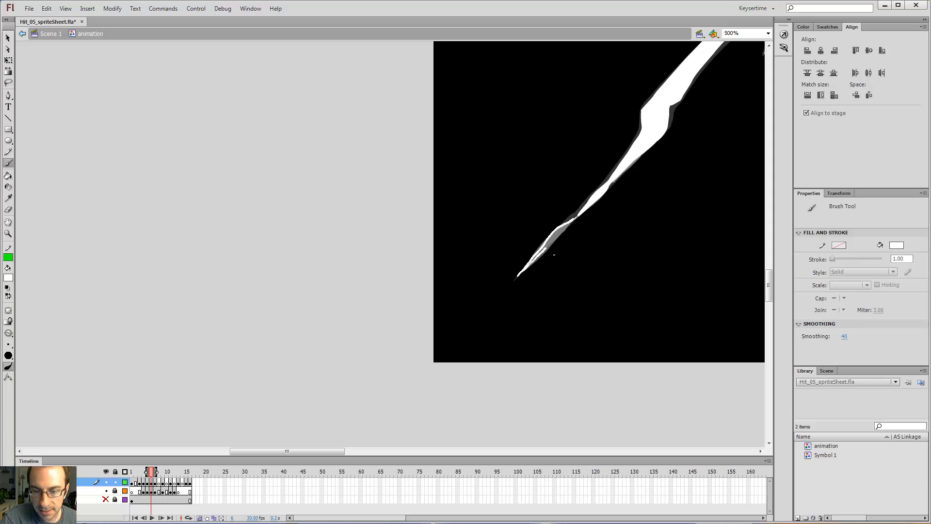
key("k")
left_click(551, 229)
Fill the remaining short bolt segment between the curved blade and the ring with white.
mouse_move(638, 196)
left_mouse_down()
mouse_move(463, 280)
mouse_move(422, 317)
left_mouse_up()
key("b")
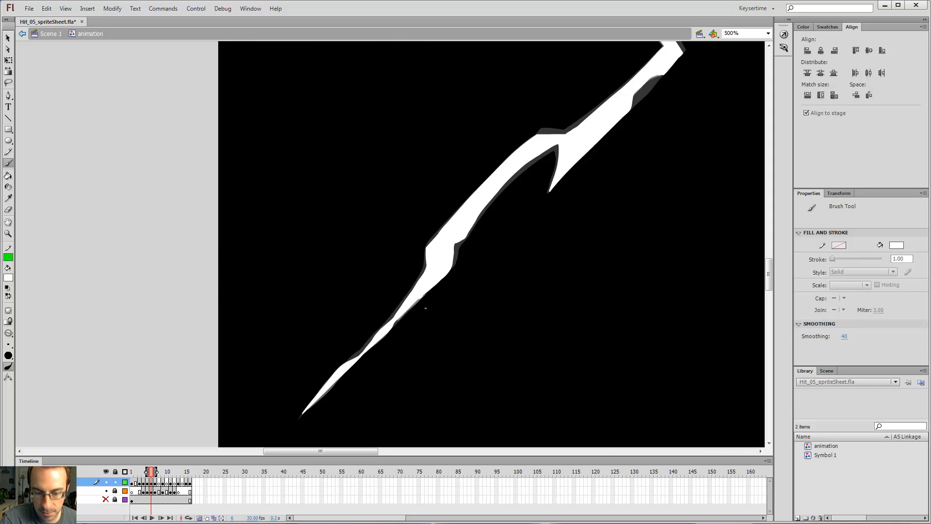
left_click_drag(610, 169, 413, 366)
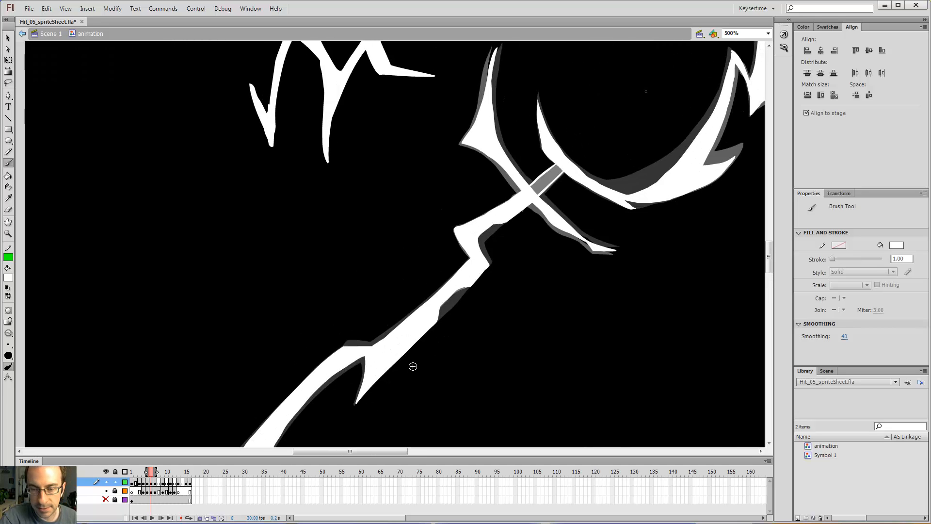
key("k")
left_click(532, 182)
In frame 8, outline the detached outer tip shard of the upper-left diagonal bolt and fill it with white.
key("ctrl+minus")
key("ctrl+minus")
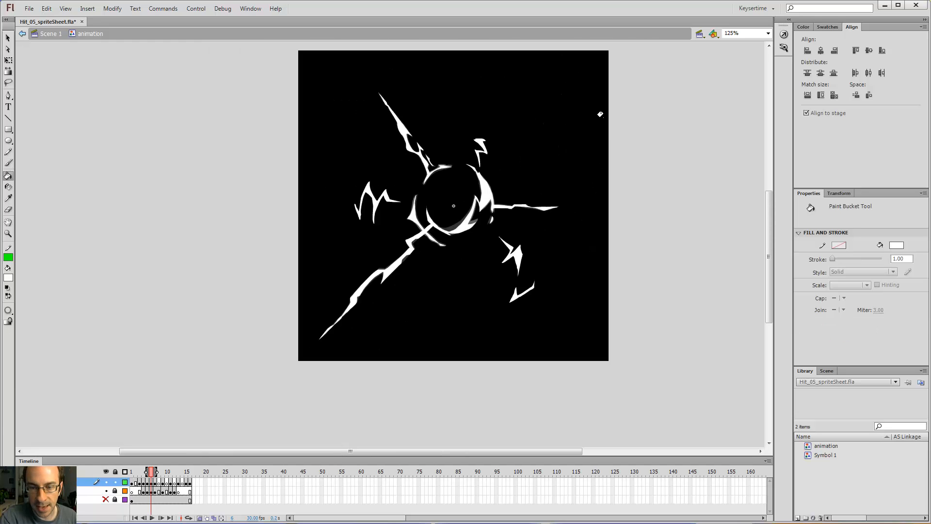
key("period")
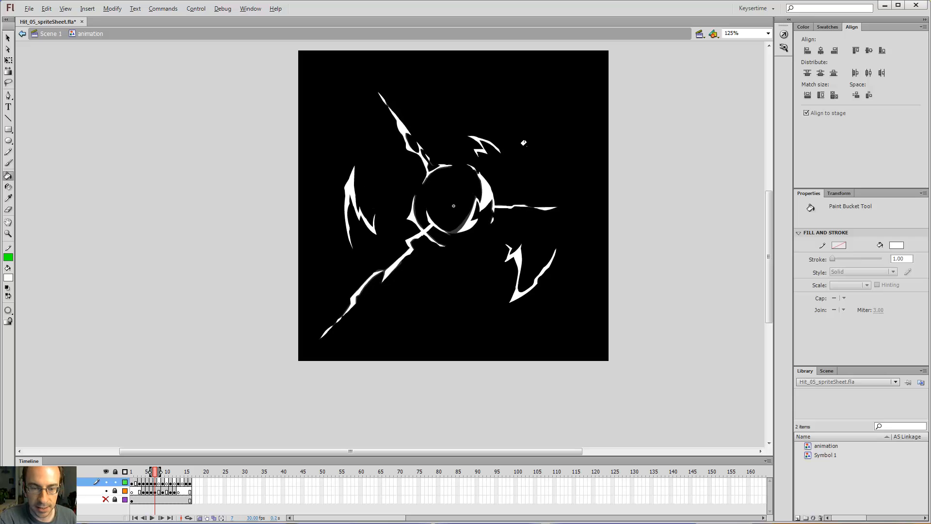
key("period")
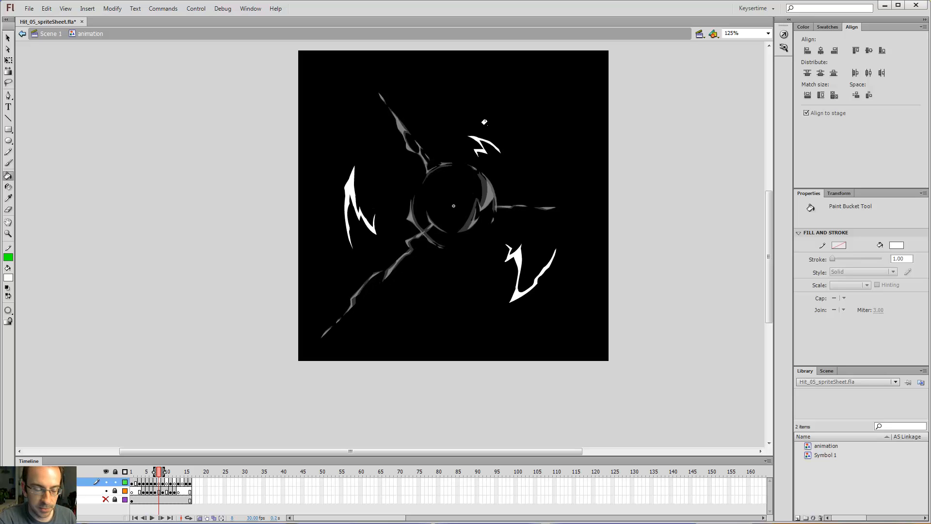
key("z")
left_click(428, 230)
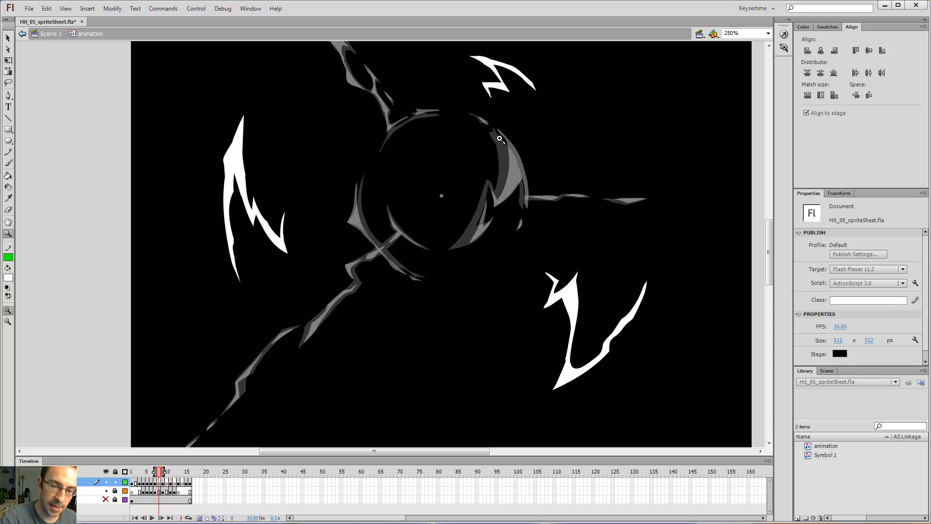
left_click_drag(439, 149, 470, 238)
left_click(367, 104)
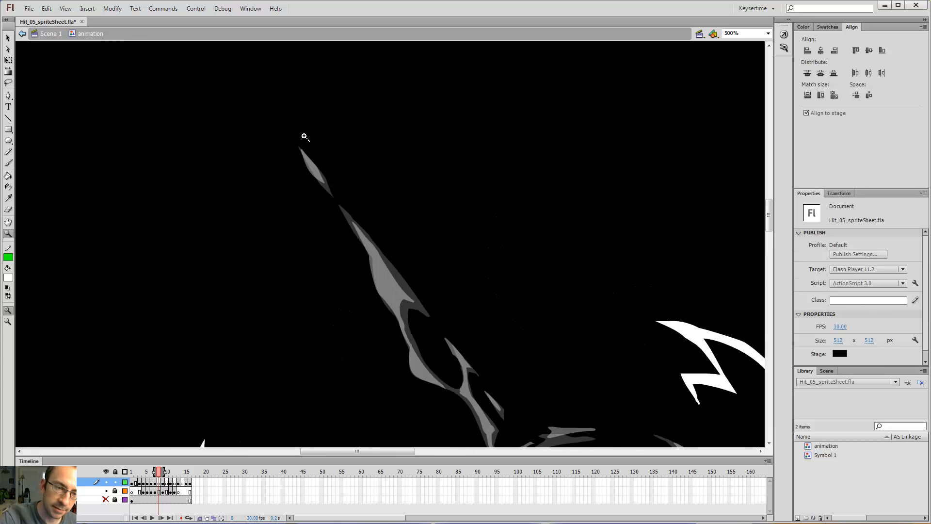
key("b")
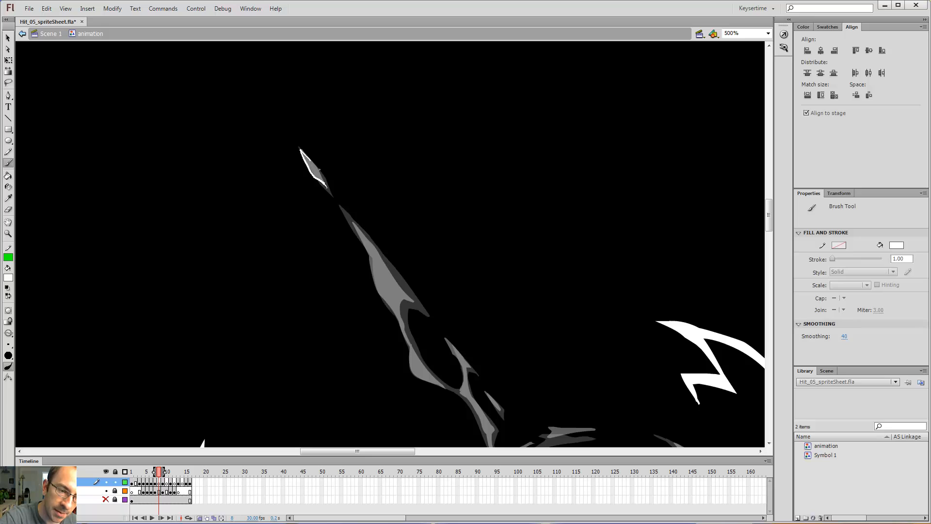
mouse_move(332, 189)
left_mouse_down()
mouse_move(325, 160)
mouse_move(318, 192)
mouse_move(328, 158)
mouse_move(291, 95)
left_mouse_up()
key("e")
key("b")
Outline the wide section of the upper-left bolt and the curved bulge below it, and fill both with white.
left_click_drag(304, 143, 321, 170)
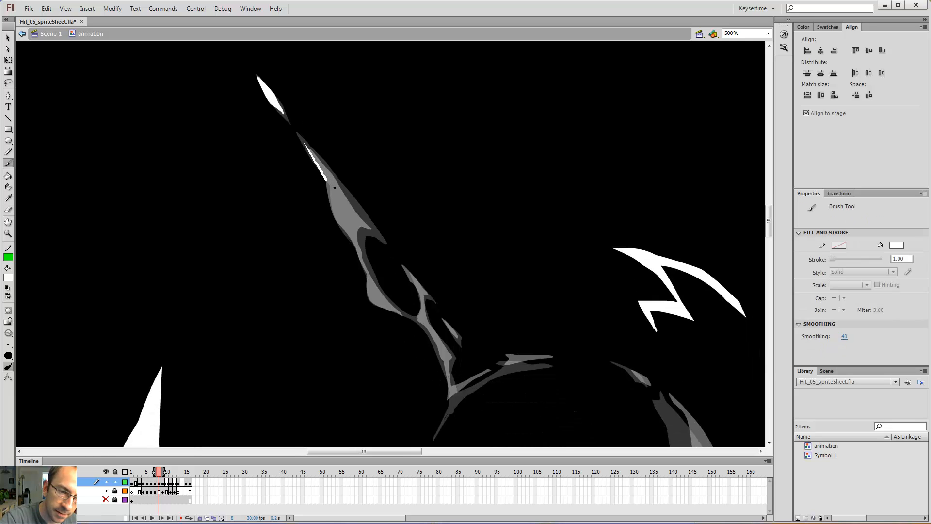
left_click_drag(338, 212, 354, 243)
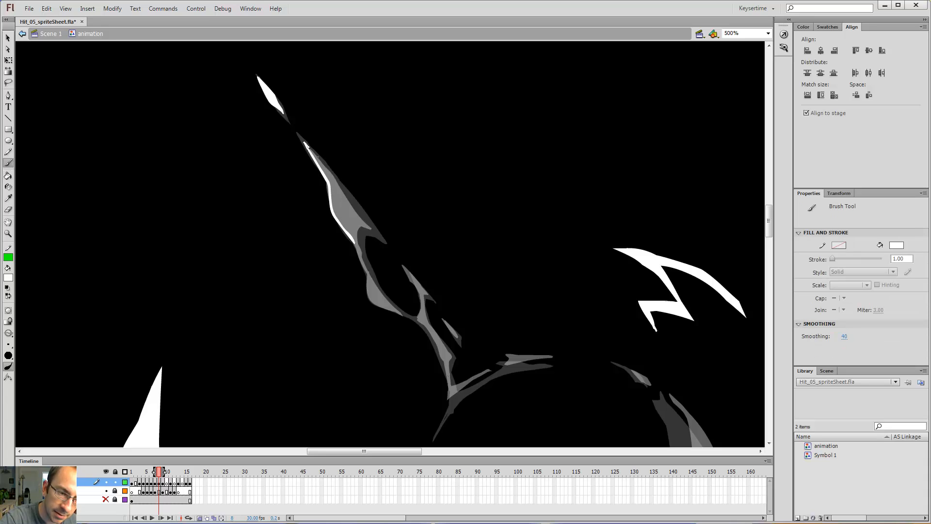
mouse_move(332, 172)
left_mouse_down()
mouse_move(387, 241)
mouse_move(369, 239)
mouse_move(370, 269)
mouse_move(366, 174)
mouse_move(396, 216)
left_mouse_up()
key("k")
left_click(346, 199)
key("b")
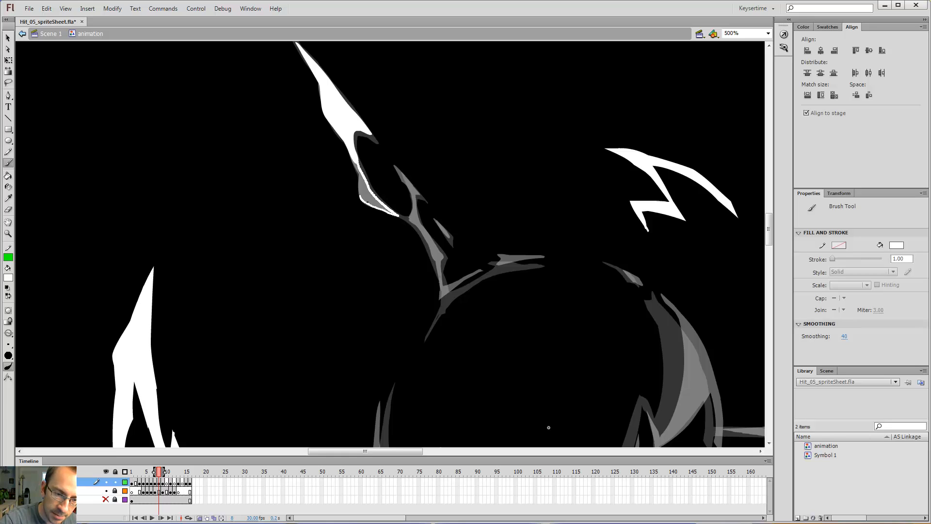
left_click(367, 190)
Outline the pointed tip of the small side branch beside the upper-left bolt and fill it with white.
key("b")
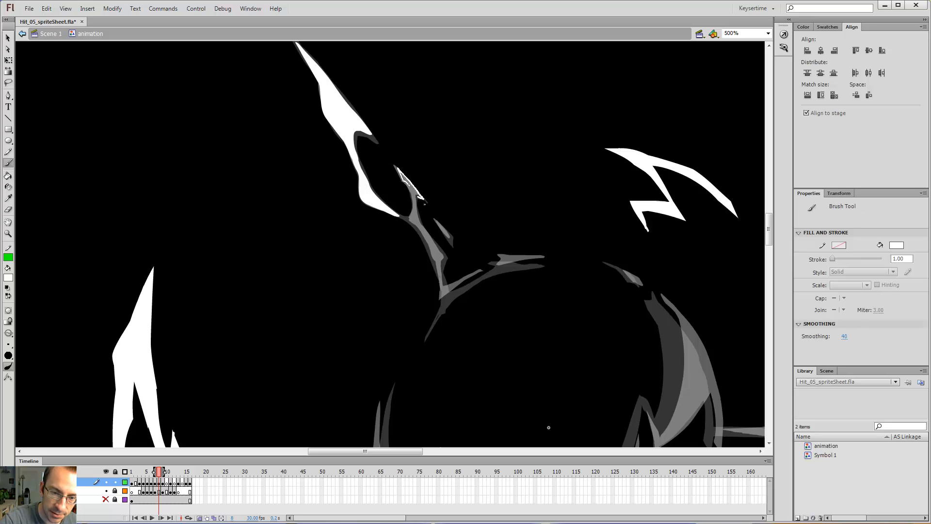
left_click_drag(420, 199, 421, 200)
key("e")
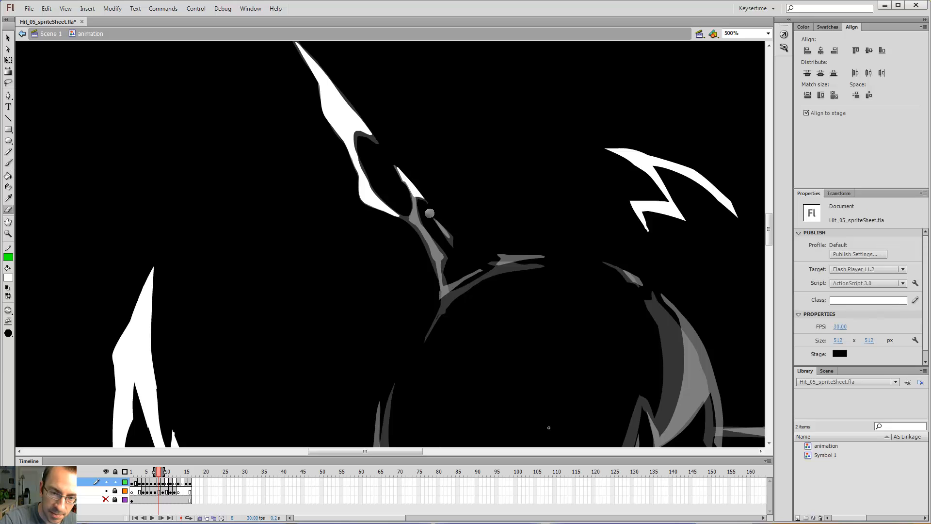
In frame 8, outline the lower section of the upper-left bolt down to its junction with the ring and fill it with white.
key("b")
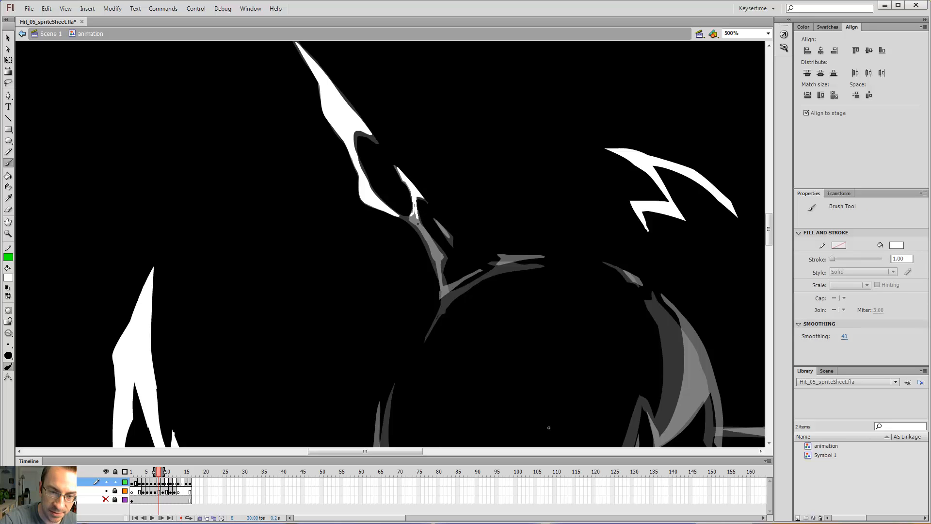
key("comma")
key("period")
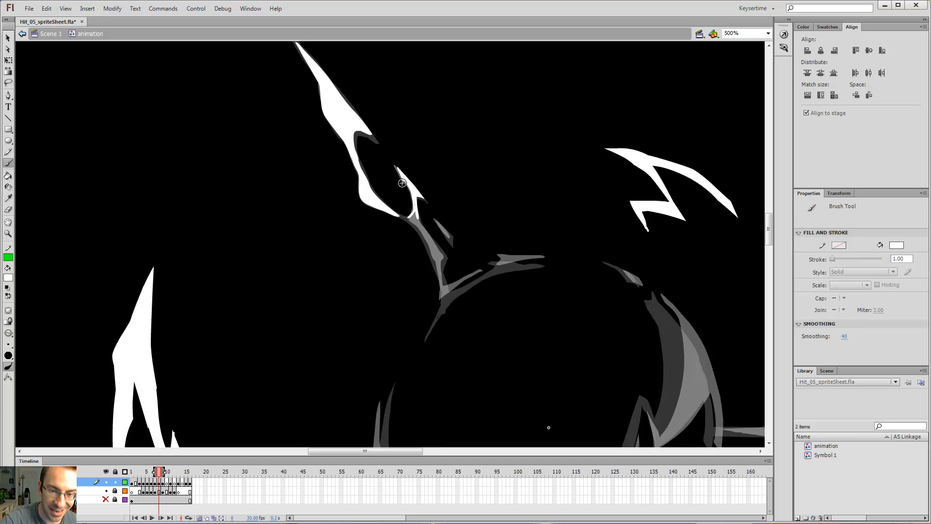
left_click_drag(415, 215, 416, 218)
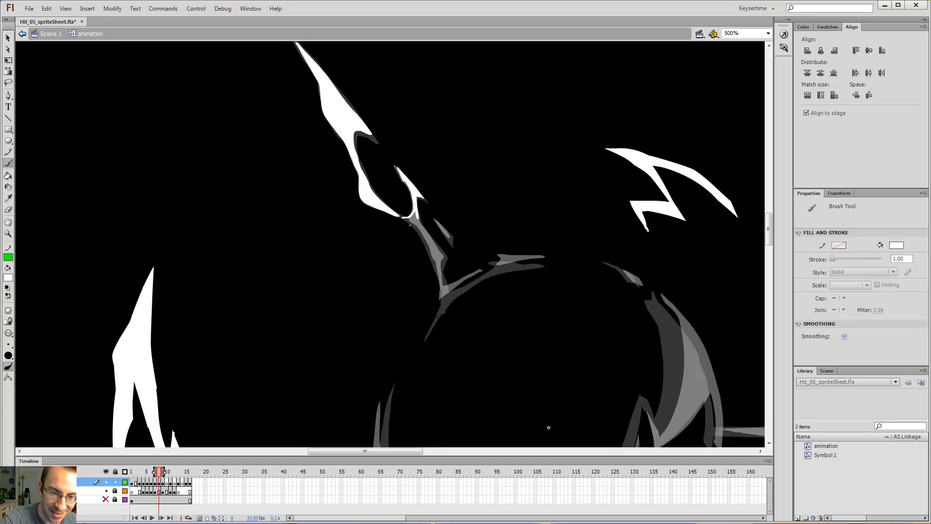
left_click_drag(403, 218, 421, 232)
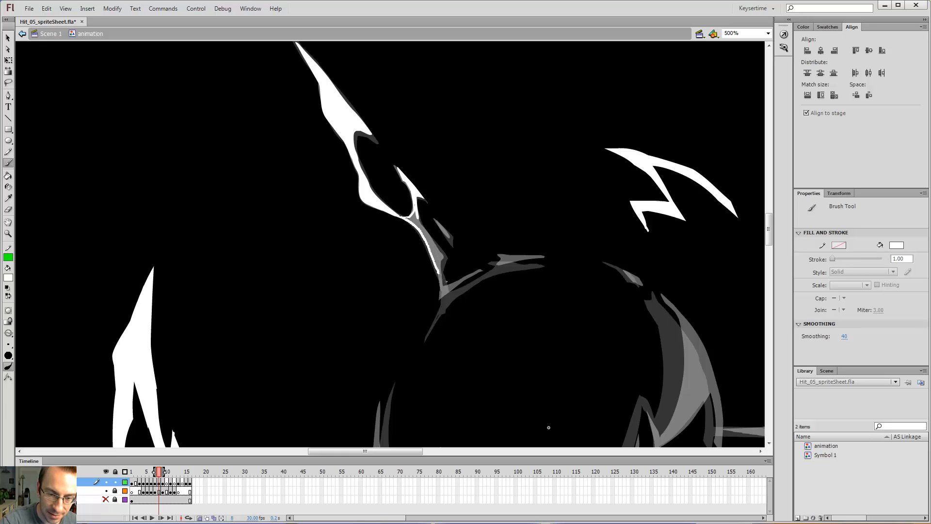
left_click_drag(449, 306, 488, 284)
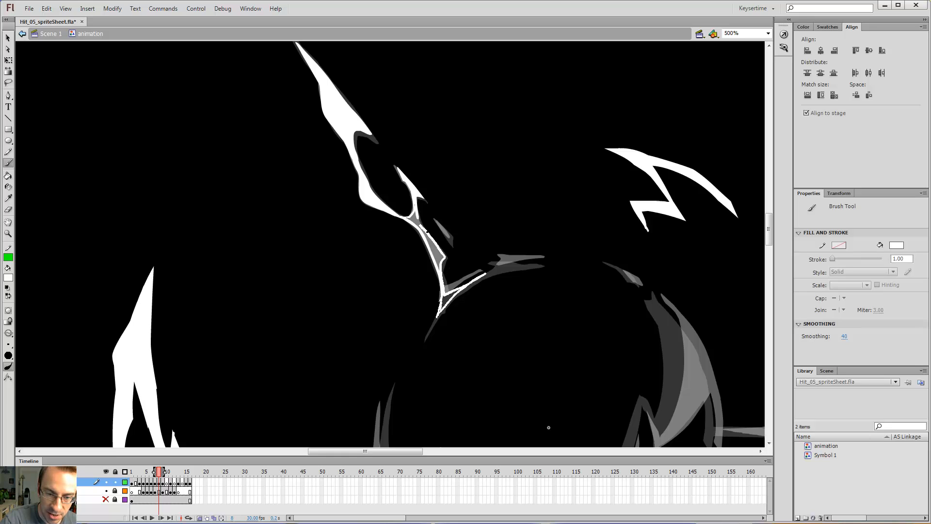
key("k")
left_click(411, 216)
Outline the small detached shard beside the upper-left bolt, and fill it and the forked ring junction with white.
key("b")
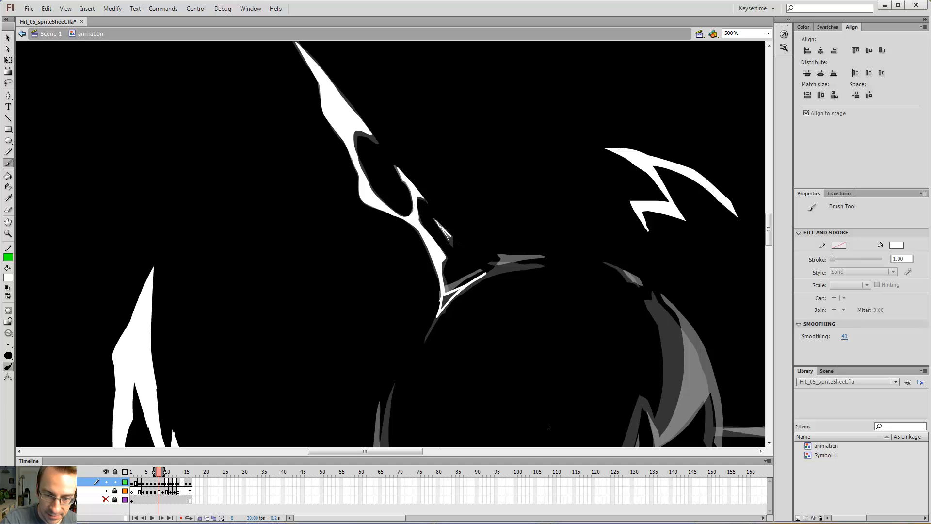
key("k")
left_click(444, 230)
left_click(446, 299)
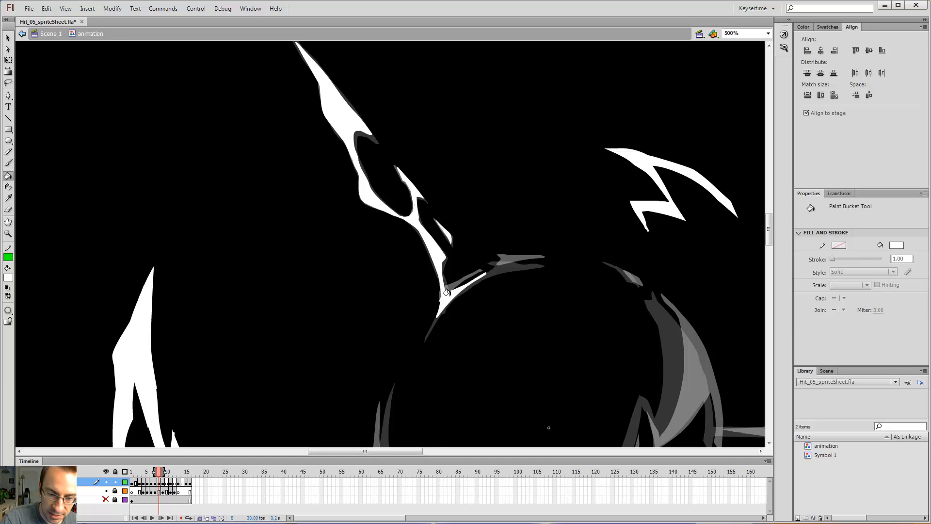
Outline the ring's top arc beyond the junction and the small shard at the ring's upper right, and fill both with white.
key("b")
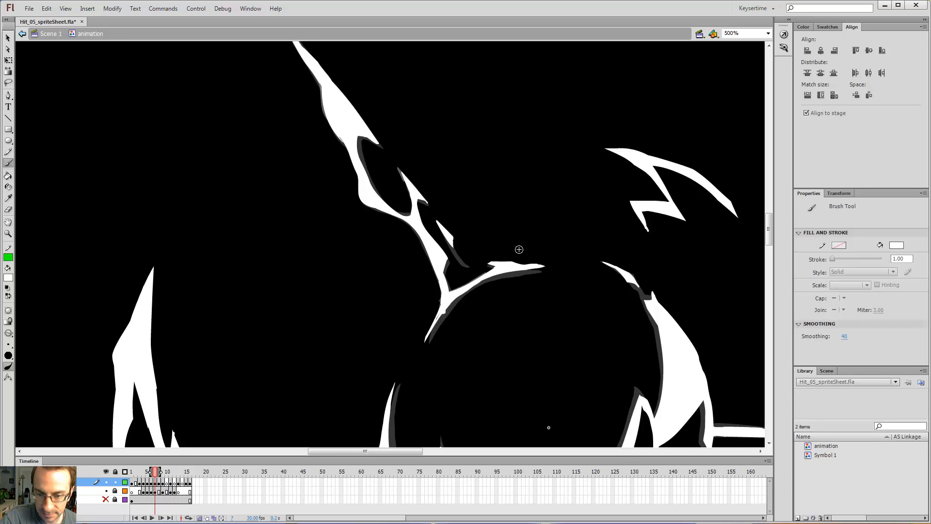
mouse_move(480, 276)
left_mouse_down()
mouse_move(508, 267)
mouse_move(554, 271)
mouse_move(495, 270)
left_mouse_up()
key("k")
mouse_move(603, 270)
left_mouse_down()
mouse_move(464, 201)
mouse_move(454, 160)
mouse_move(474, 161)
left_mouse_up()
key("b")
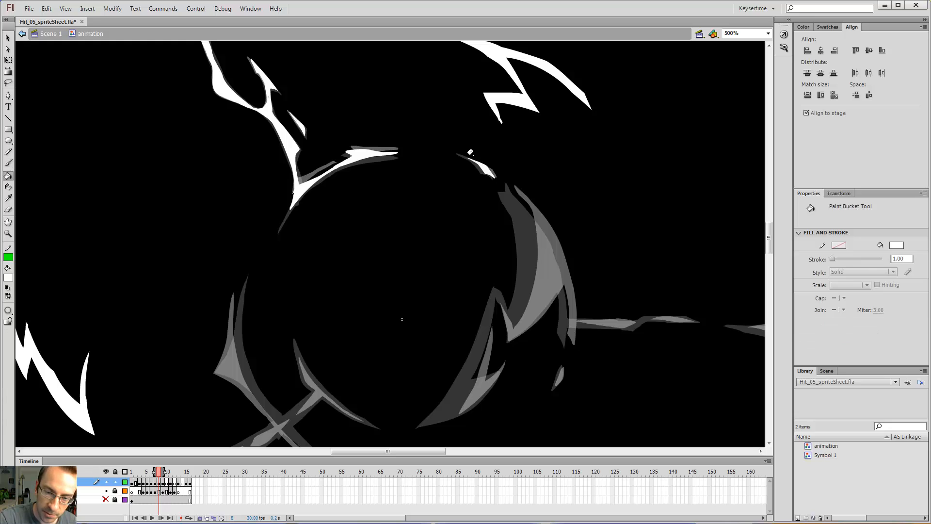
Outline the large crescent on the ring's right side, including its pointed lower prongs, and fill it with white.
key("e")
mouse_move(553, 216)
left_mouse_down()
mouse_move(472, 116)
mouse_move(518, 178)
mouse_move(528, 258)
mouse_move(518, 271)
mouse_move(504, 167)
left_mouse_up()
key("b")
key("e")
key("b")
key("k")
key("b")
left_click_drag(504, 234, 473, 262)
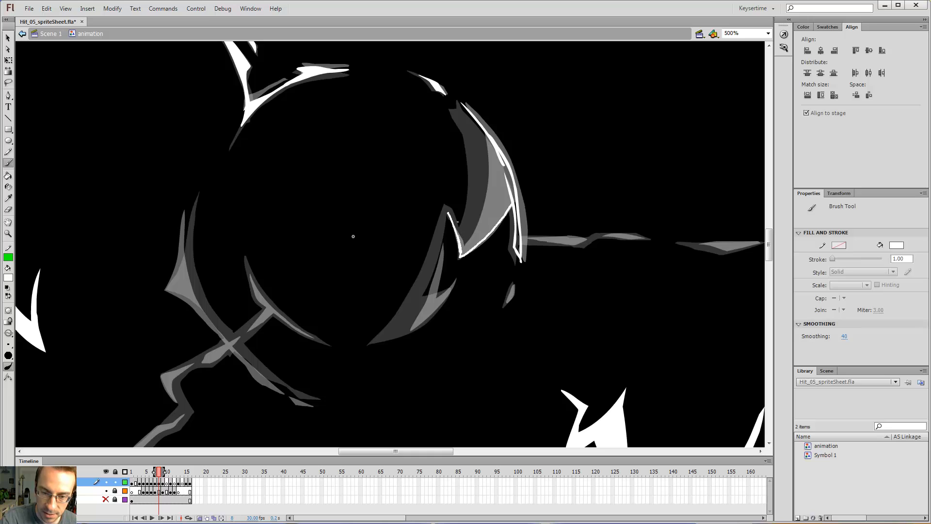
mouse_move(465, 241)
left_mouse_down()
mouse_move(486, 189)
mouse_move(467, 104)
left_mouse_up()
key("k")
left_click(494, 156)
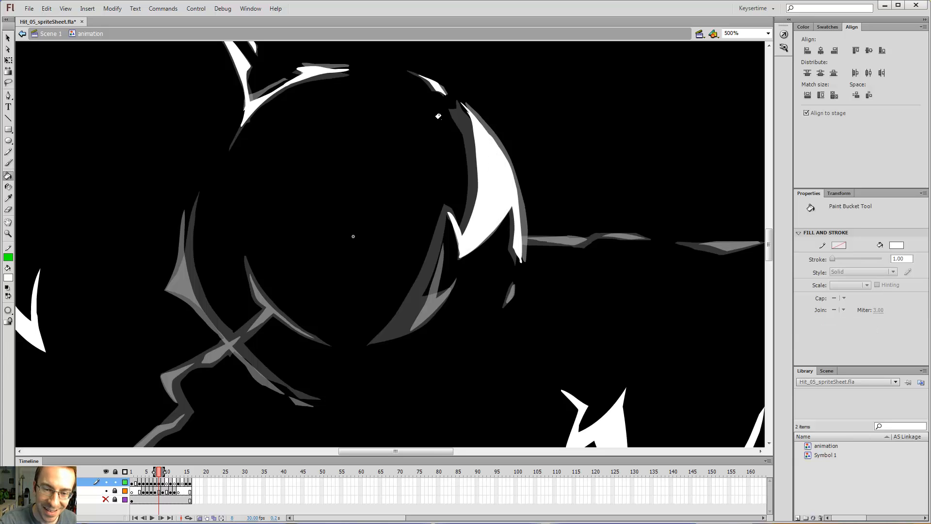
Add a small jagged notch shape to the upper tip of the large crescent and fill it with white.
key("b")
key("comma")
key("period")
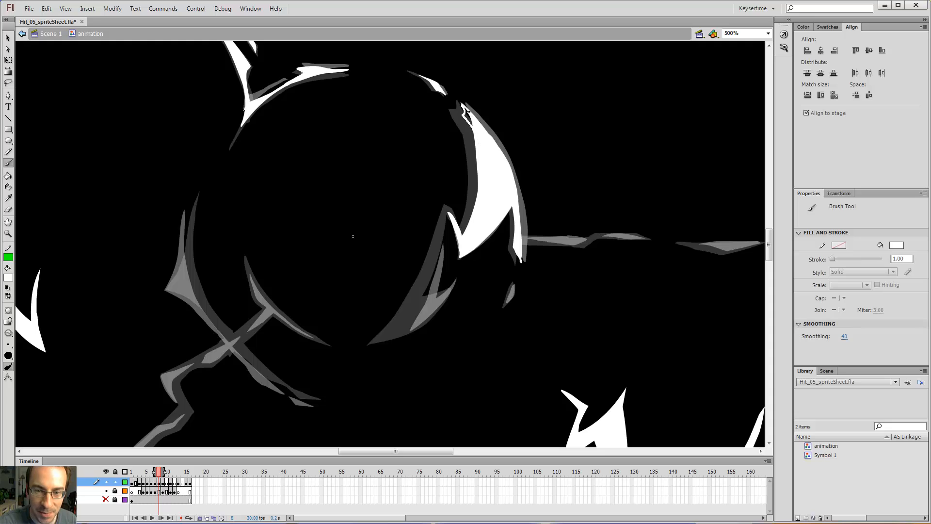
left_click_drag(469, 112, 471, 115)
key("k")
left_click(468, 113)
Touch up the crescent's lower outer tip, and outline and fill the small shard beneath it with white.
key("space")
left_click_drag(484, 188, 523, 96)
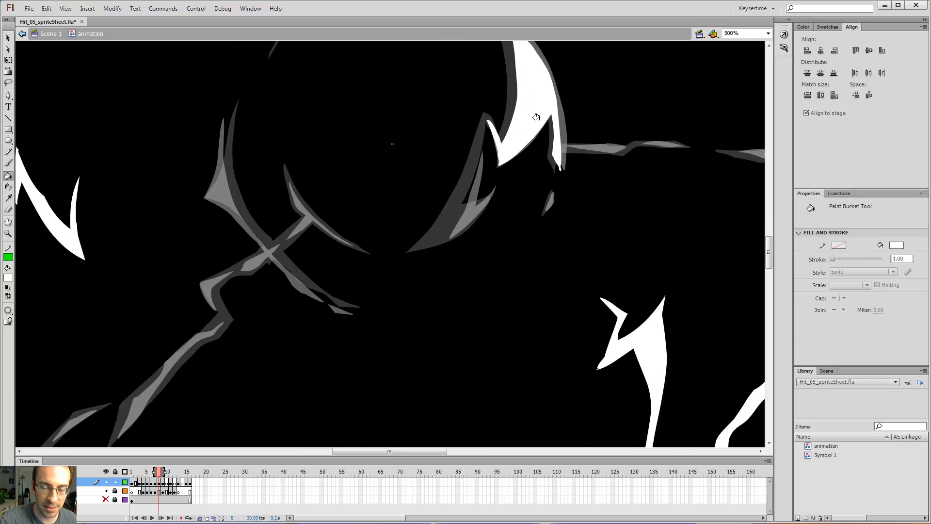
key("e")
key("b")
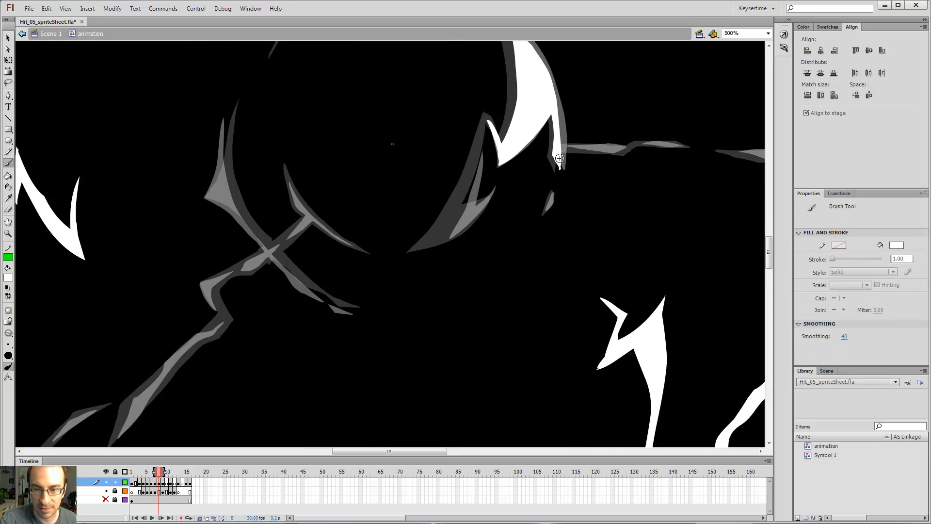
mouse_move(560, 156)
left_mouse_down()
mouse_move(562, 172)
mouse_move(566, 154)
left_mouse_up()
key("e")
key("b")
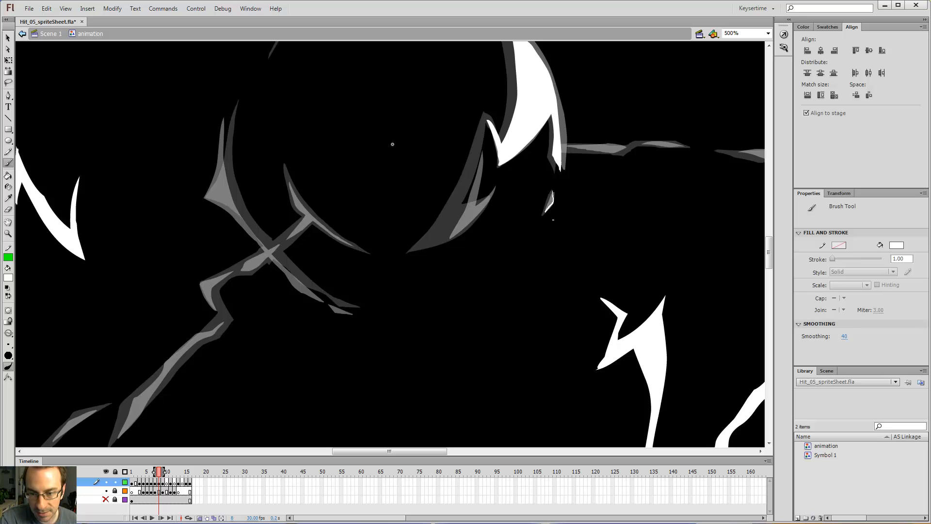
left_click_drag(559, 203, 556, 202)
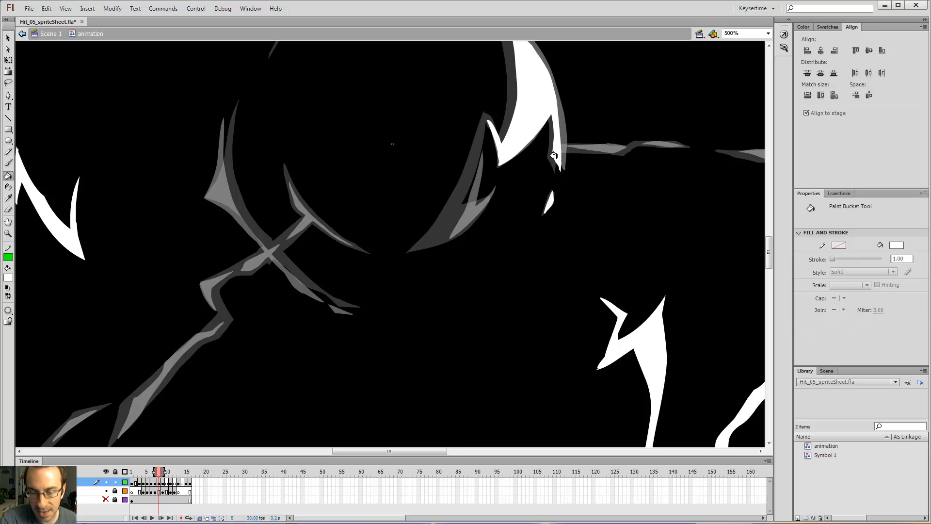
Outline the forked blade along the ring's lower-right edge and fill it with white.
mouse_move(486, 122)
left_mouse_down()
mouse_move(475, 216)
mouse_move(466, 208)
mouse_move(476, 214)
mouse_move(498, 205)
mouse_move(473, 235)
mouse_move(437, 251)
mouse_move(468, 206)
mouse_move(494, 127)
left_mouse_up()
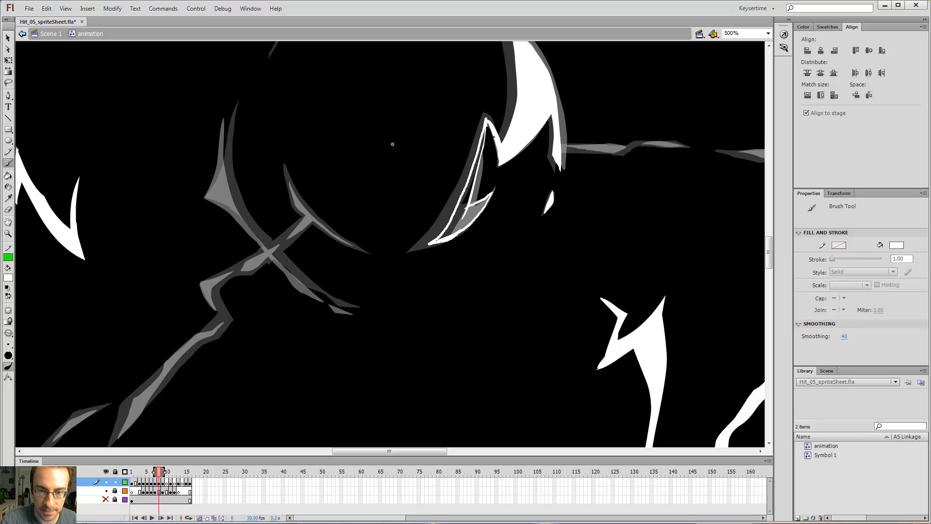
key("k")
left_click(485, 179)
key(".")
Outline the two connected segments of the horizontal bolt extending from the ring's right side and fill them with white.
mouse_move(624, 163)
left_mouse_down()
mouse_move(453, 189)
mouse_move(356, 217)
left_mouse_up()
key("b")
left_click_drag(295, 202, 310, 202)
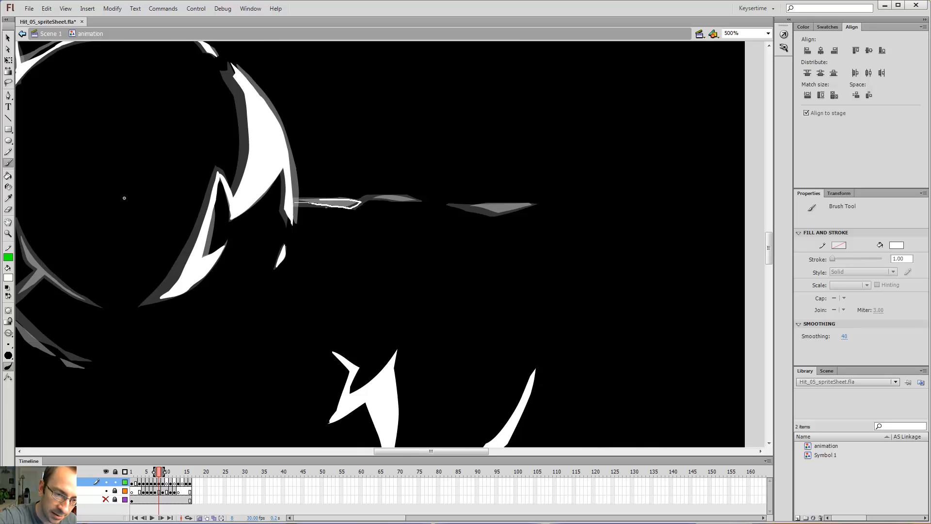
left_click_drag(295, 202, 294, 200)
key("k")
left_click(309, 201)
key("b")
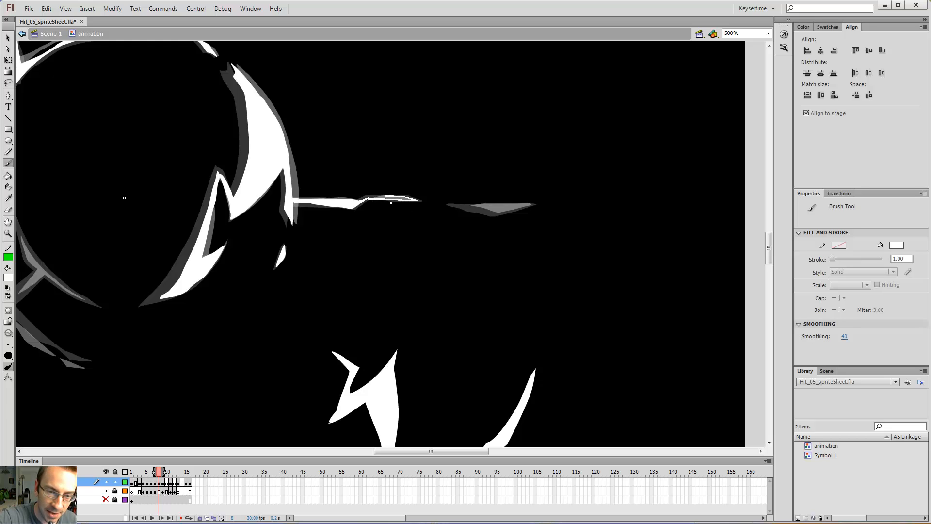
key("k")
left_click(376, 197)
Outline the detached outer shard at the end of the horizontal bolt and fill it with white.
key("b")
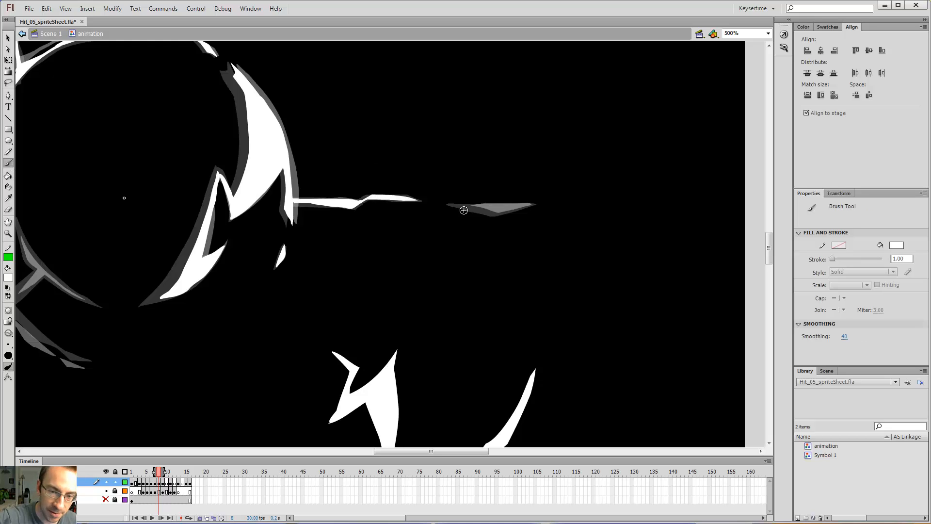
left_click_drag(461, 206, 479, 210)
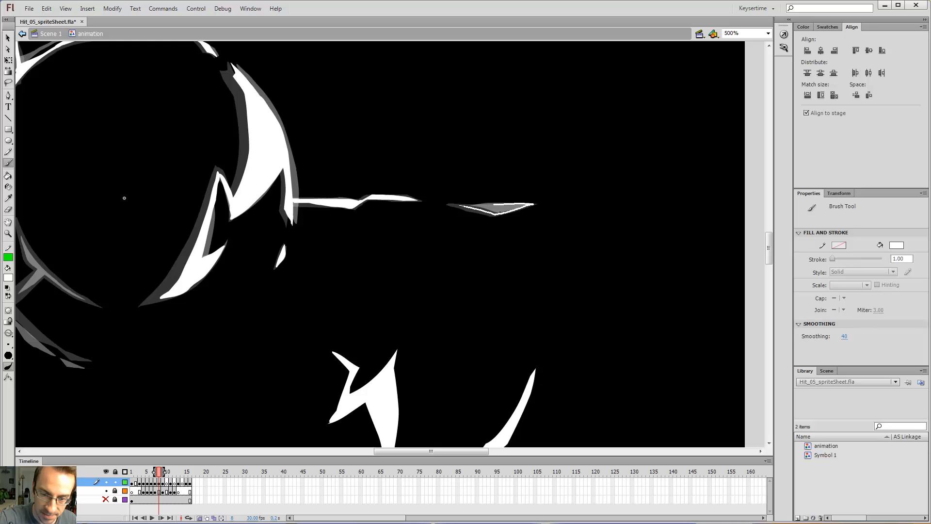
key("k")
left_click(492, 208)
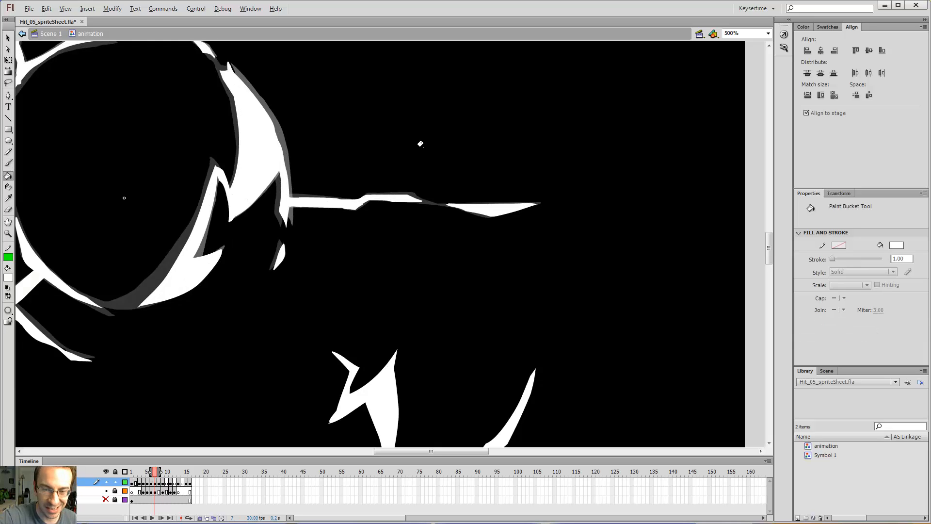
Outline the thin curved sliver on the ring's lower-left inner edge and fill it with white.
left_click_drag(349, 268, 672, 219)
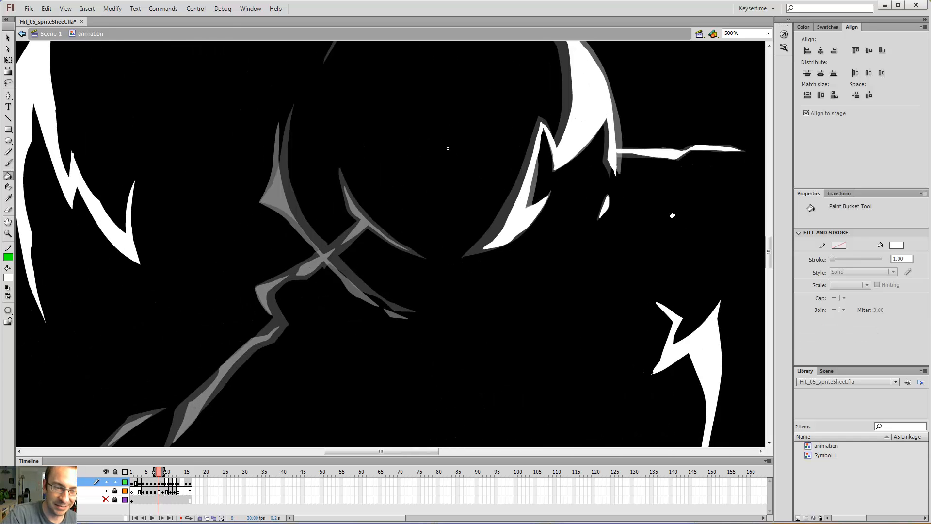
key("b")
key("comma")
key("period")
mouse_move(409, 250)
left_mouse_down()
mouse_move(371, 226)
mouse_move(400, 244)
mouse_move(342, 180)
left_mouse_up()
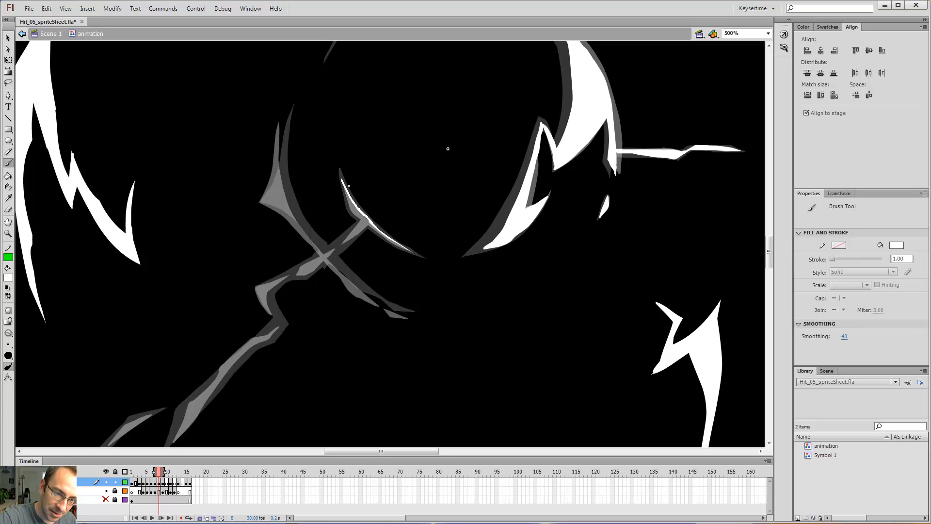
left_click_drag(368, 228, 380, 239)
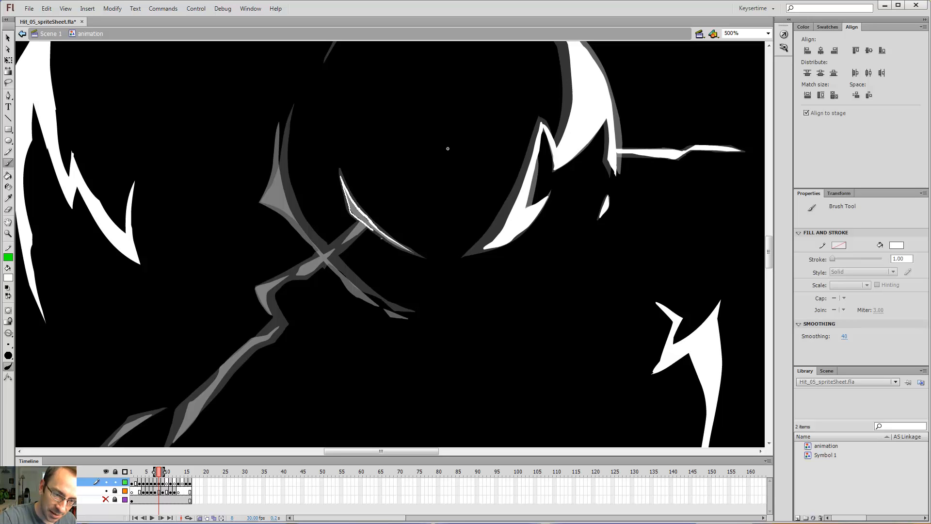
key("k")
left_click(354, 209)
key("b")
mouse_move(376, 233)
left_mouse_down()
mouse_move(329, 267)
mouse_move(343, 236)
mouse_move(369, 227)
left_mouse_up()
key("ctrl+z")
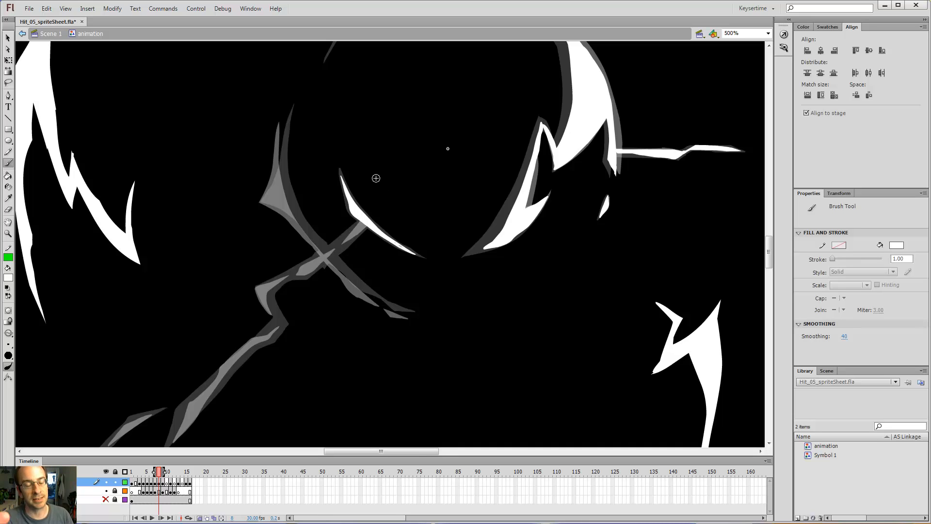
left_click_drag(312, 201, 335, 238)
left_click_drag(264, 234, 289, 270)
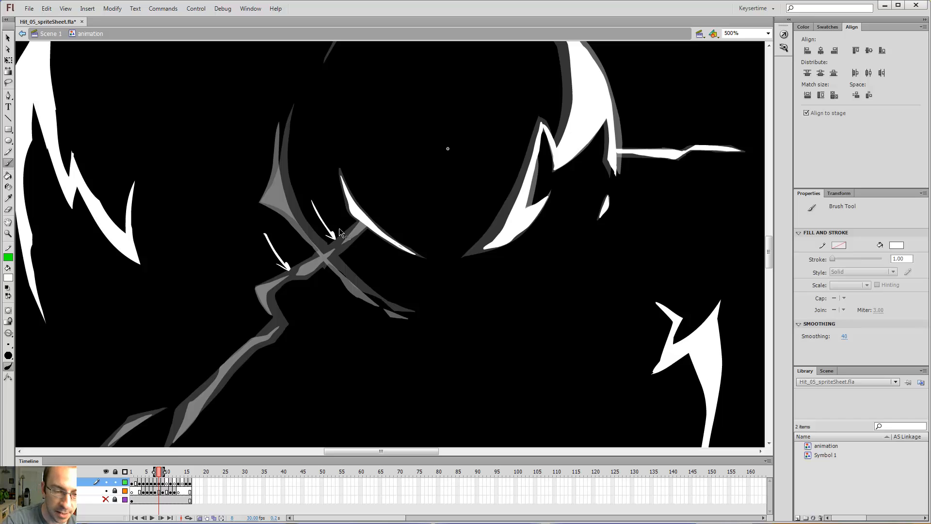
key("ctrl+z")
key("ctrl+z")
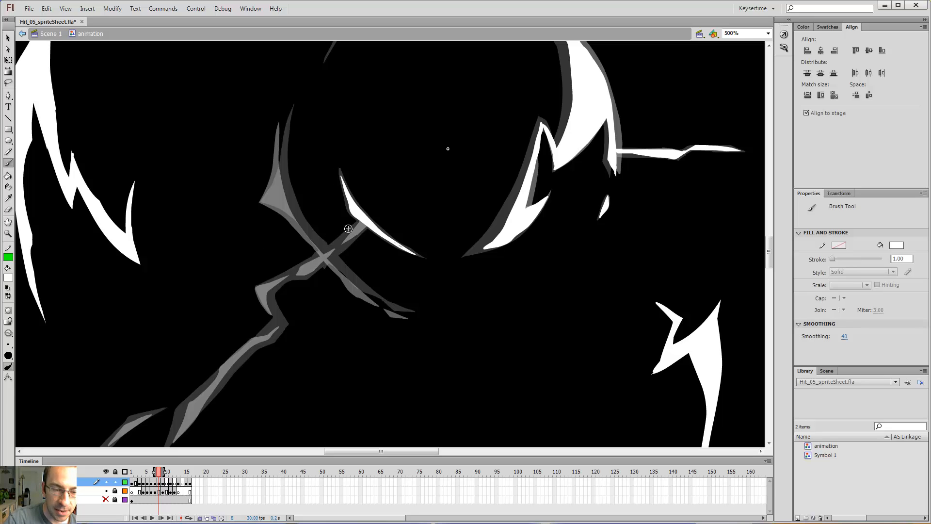
Compare the neighbouring frames, then outline the lower-left bolt's first segment from the curved sliver across the ring and fill it with white.
key("period")
key("comma")
key("comma")
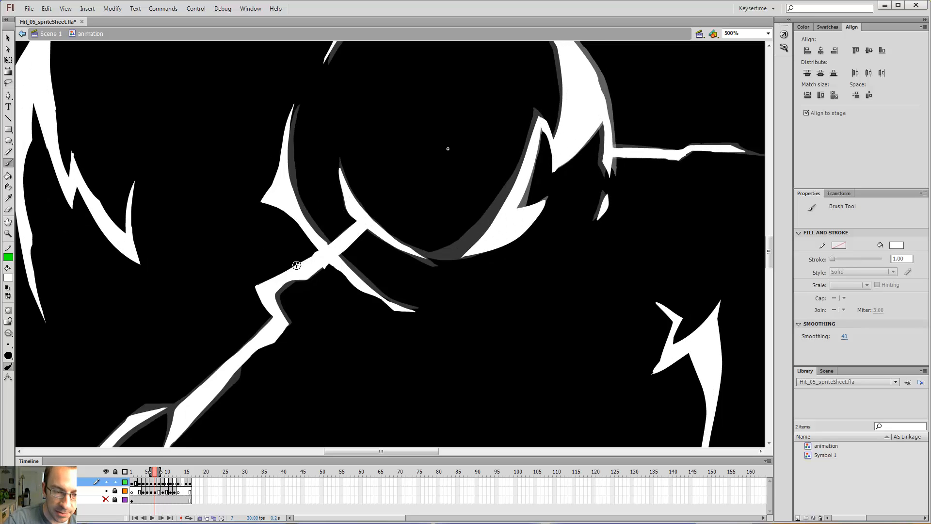
key("period")
key("period")
key("comma")
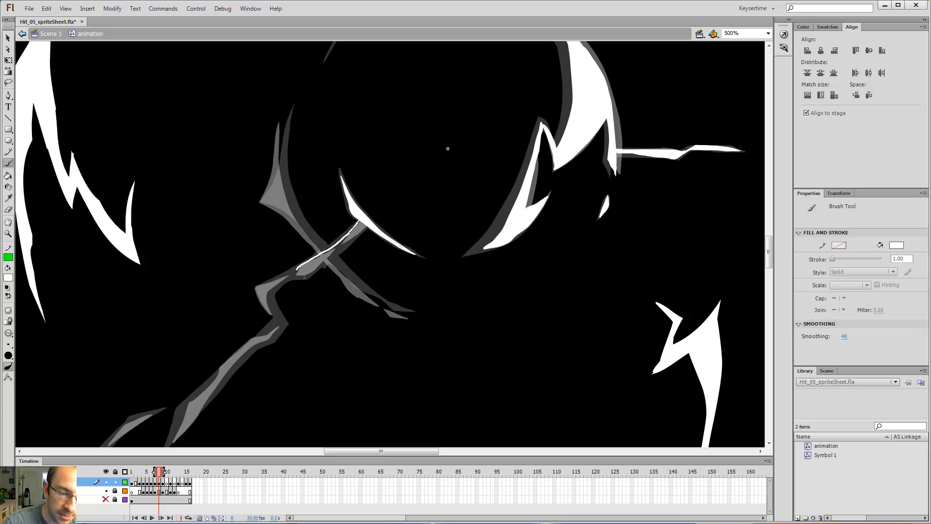
key("e")
mouse_move(297, 273)
left_mouse_down()
mouse_move(298, 248)
mouse_move(307, 275)
left_mouse_up()
key("b")
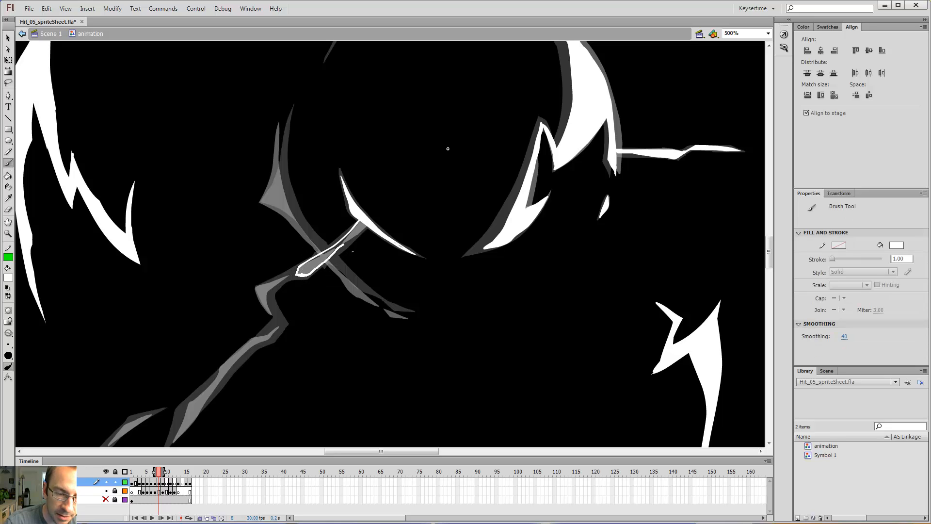
left_click_drag(361, 223, 369, 219)
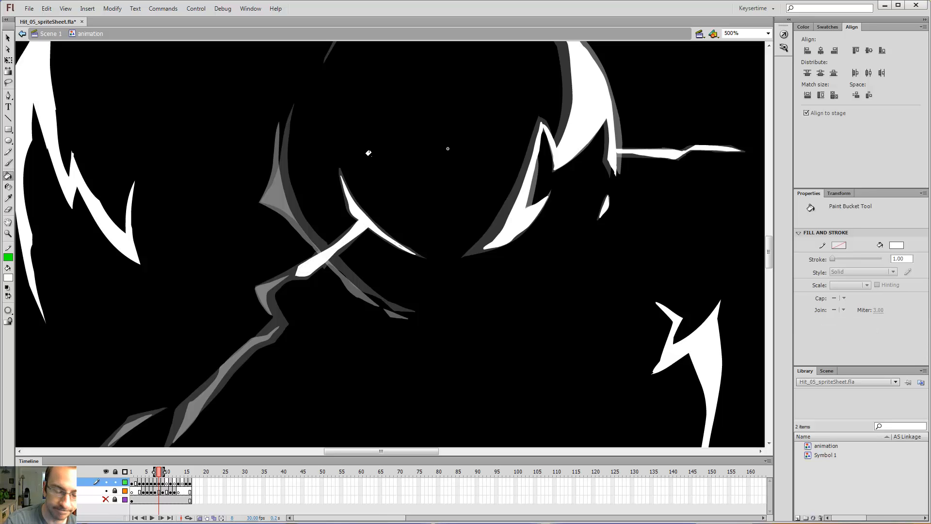
Outline the angular bend of the lower-left bolt just beyond its first segment and fill it with white.
mouse_move(286, 279)
left_mouse_down()
mouse_move(255, 286)
mouse_move(274, 282)
left_mouse_up()
key("ctrl+z")
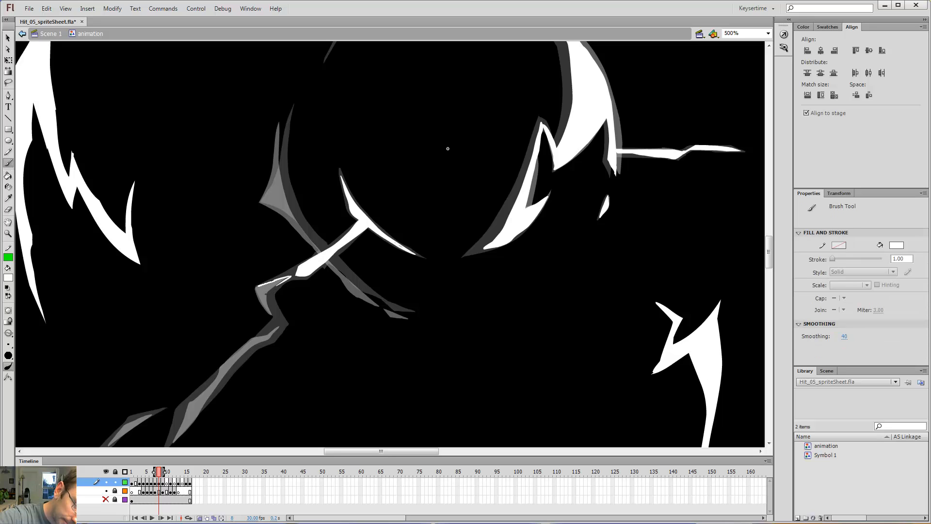
left_click_drag(274, 317, 272, 306)
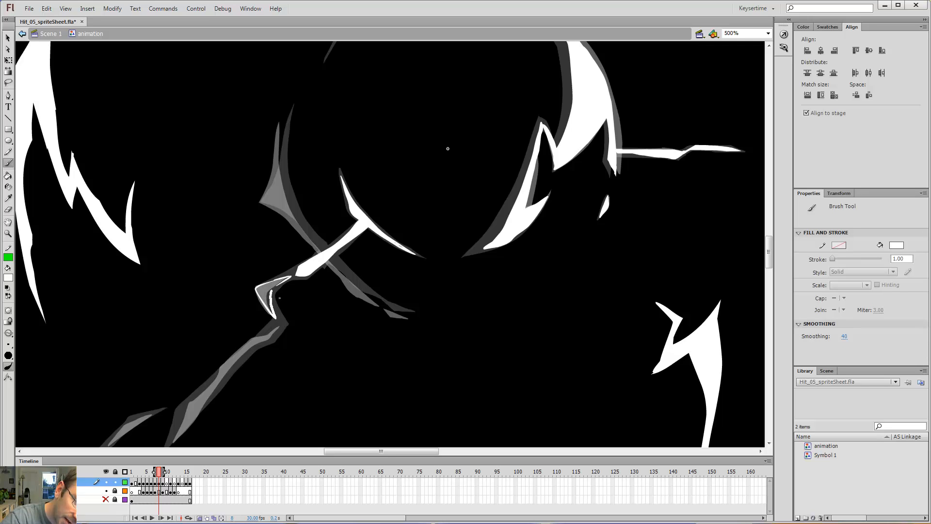
key("k")
left_click(268, 286)
key("b")
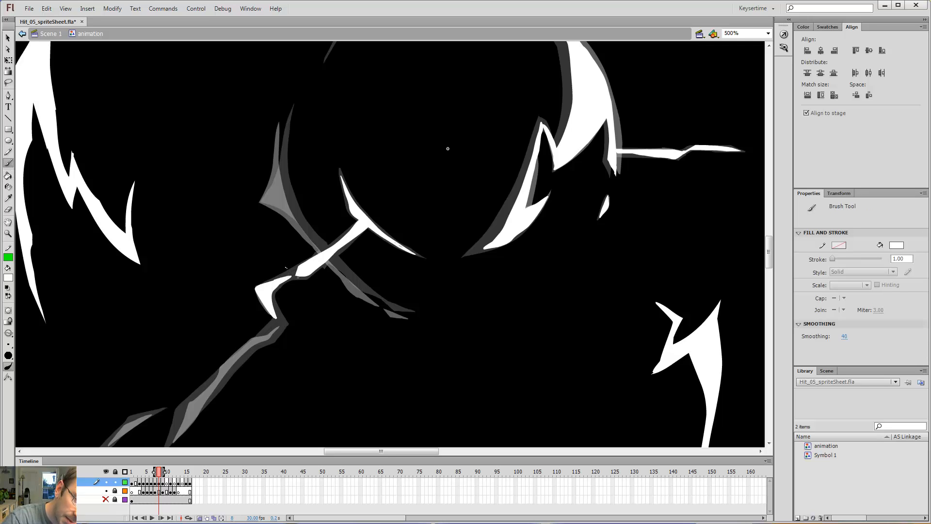
Outline the lower elbow of the lower-left bolt, just below its angular bend, and fill it with white.
left_click_drag(269, 309, 279, 318)
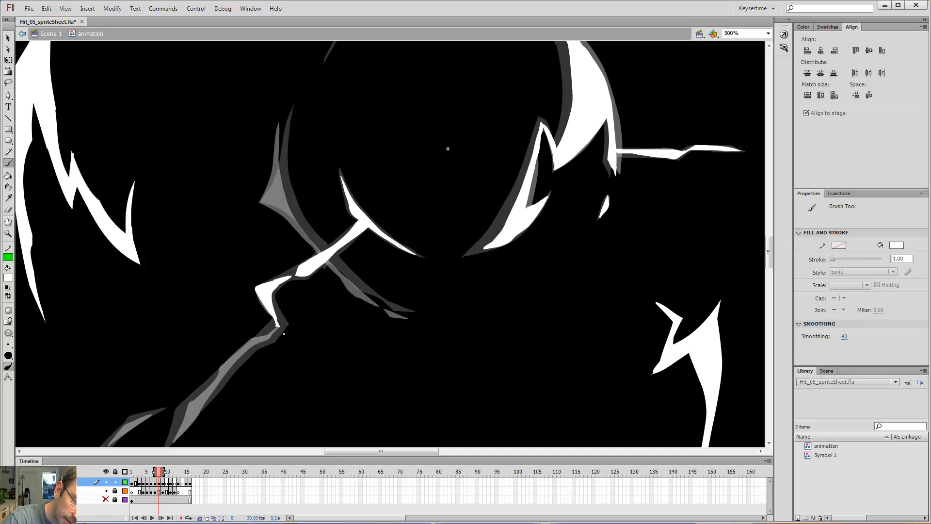
left_click_drag(274, 329, 264, 338)
mouse_move(273, 299)
left_mouse_down()
mouse_move(290, 333)
mouse_move(259, 353)
mouse_move(274, 344)
mouse_move(271, 330)
mouse_move(516, 187)
left_mouse_up()
key("k")
left_click(274, 332)
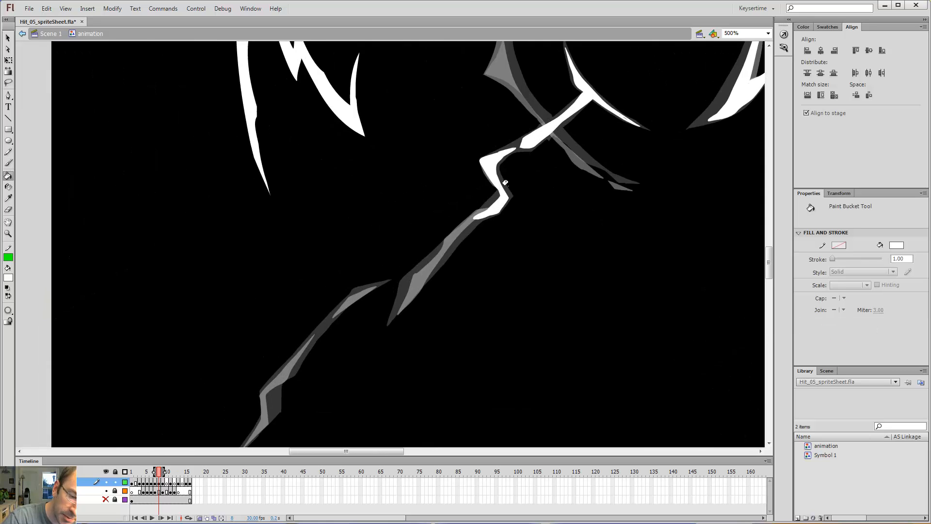
Outline the long pointed segment of the lower-left bolt extending from the elbow and fill it with white.
key("b")
mouse_move(476, 220)
left_mouse_down()
mouse_move(402, 324)
mouse_move(407, 277)
left_mouse_up()
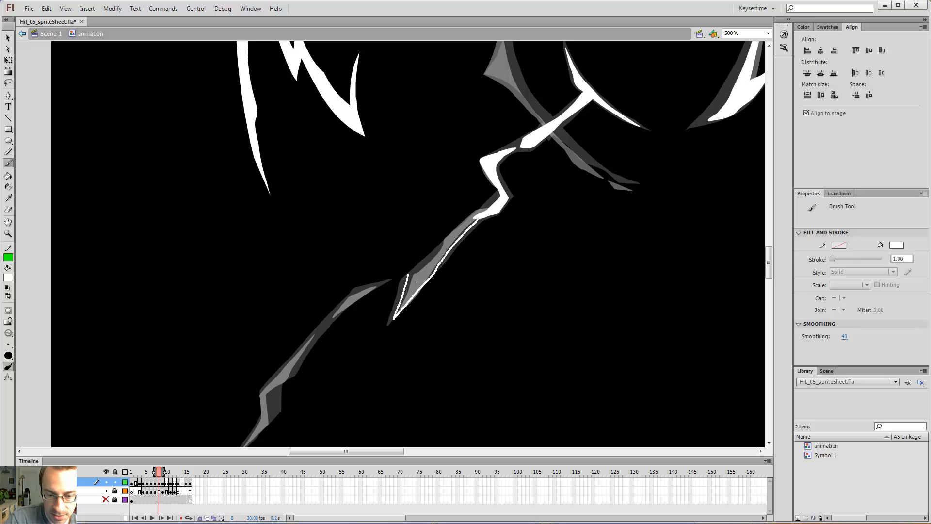
key("ctrl+z")
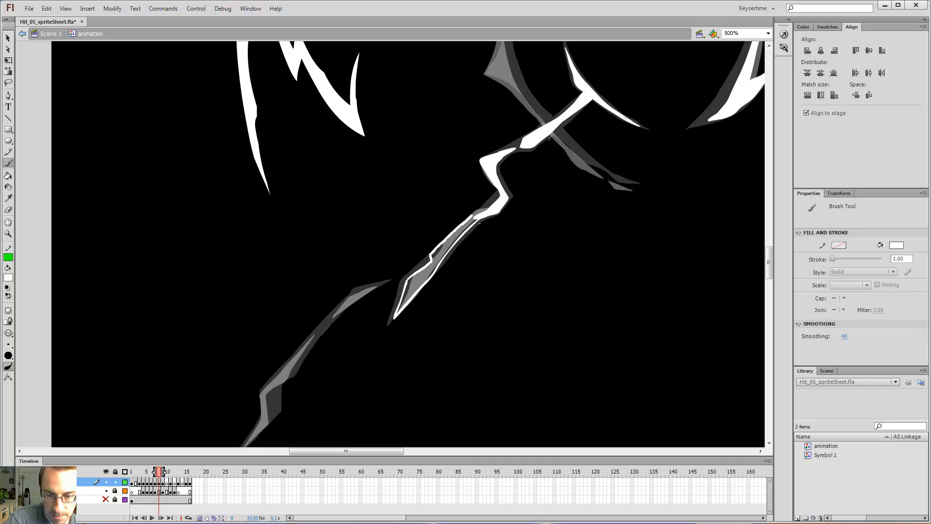
key("k")
left_click(437, 250)
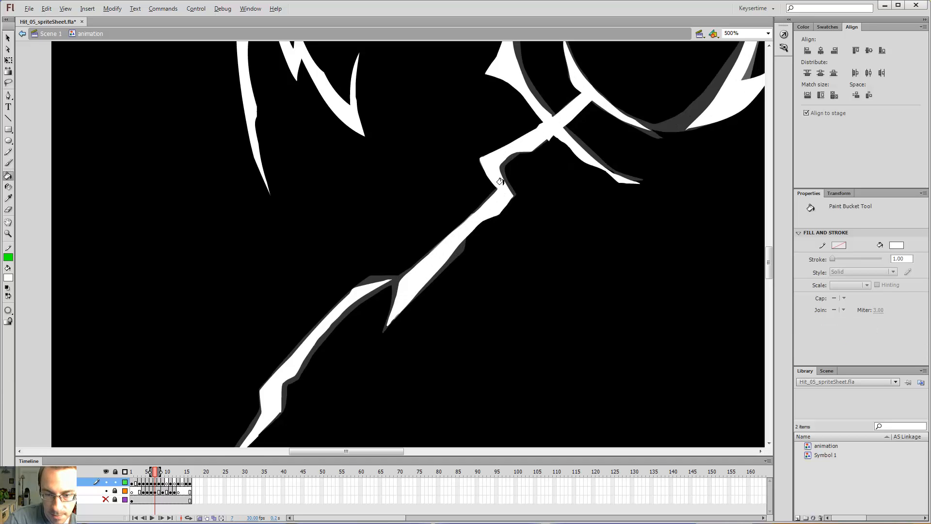
Compare the neighbouring frames, then outline the curved sliver beyond the bolt's long pointed segment and fill it with white.
key(".")
key(".")
key(".")
key("b")
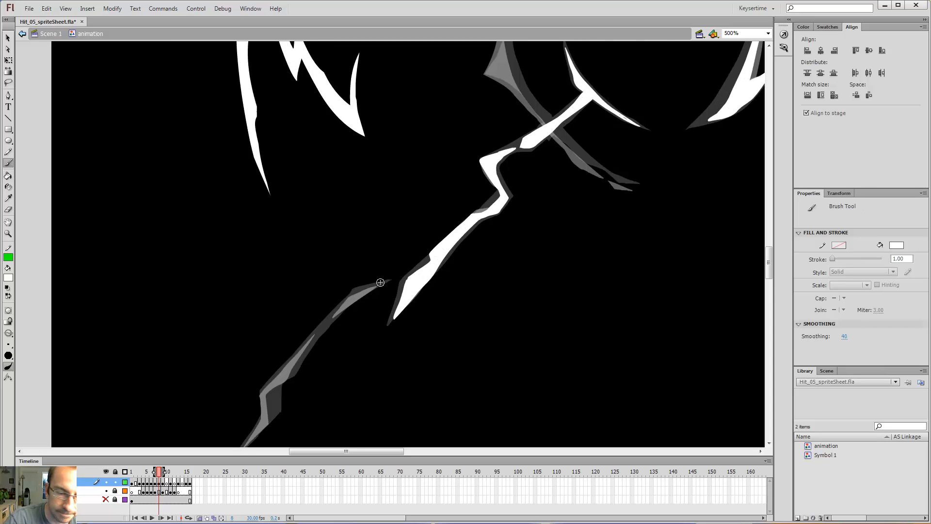
left_click_drag(372, 303, 346, 321)
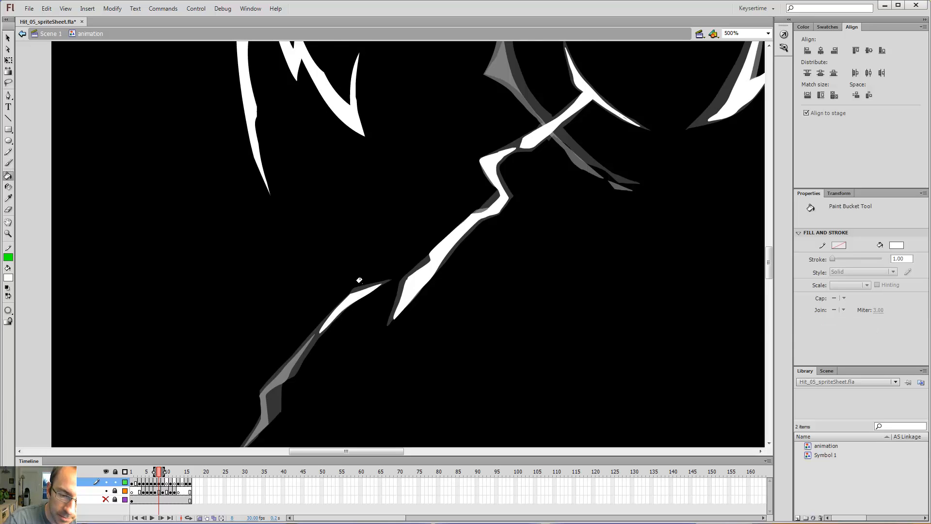
Outline the zigzag segment farther down the lower-left bolt and fill it with white.
left_click_drag(358, 278, 482, 193)
key("e")
key("b")
mouse_move(474, 239)
left_mouse_down()
mouse_move(538, 182)
mouse_move(505, 217)
left_mouse_up()
left_click_drag(523, 184, 502, 219)
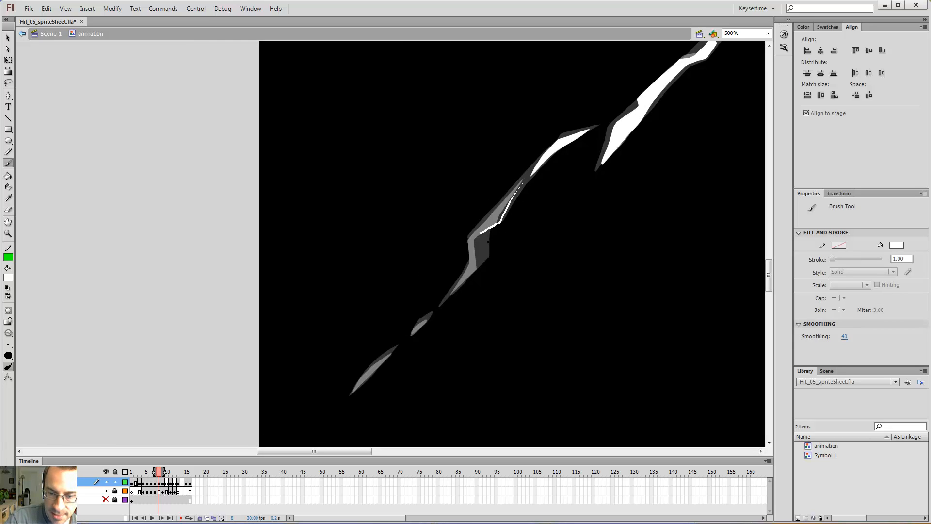
left_click_drag(489, 258, 455, 304)
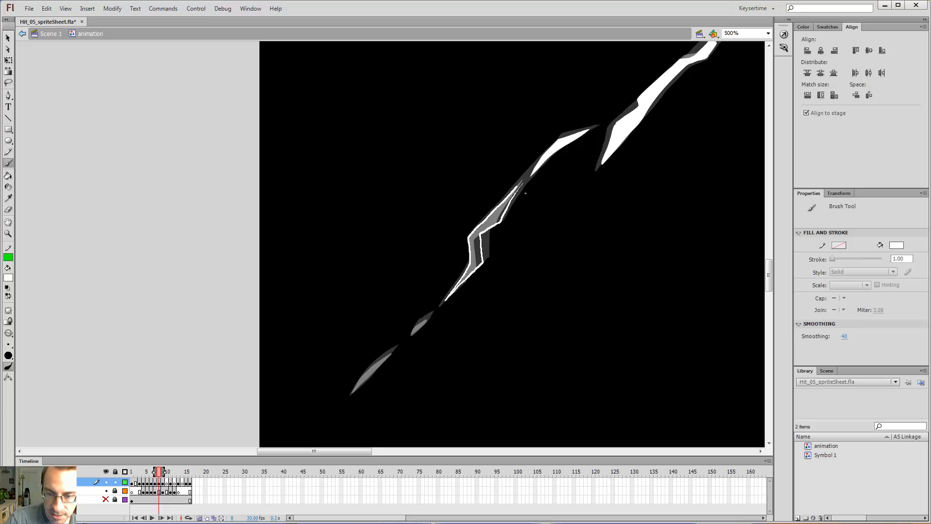
left_click_drag(532, 184, 505, 193)
Outline the two small detached shards at the lower-left bolt's tip and fill them with white.
left_click_drag(429, 314, 514, 224)
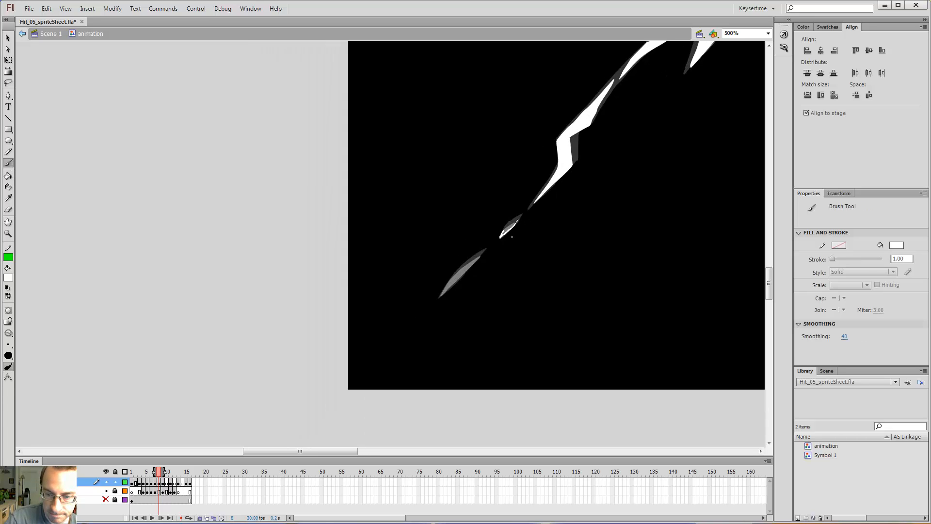
left_click_drag(484, 250, 478, 261)
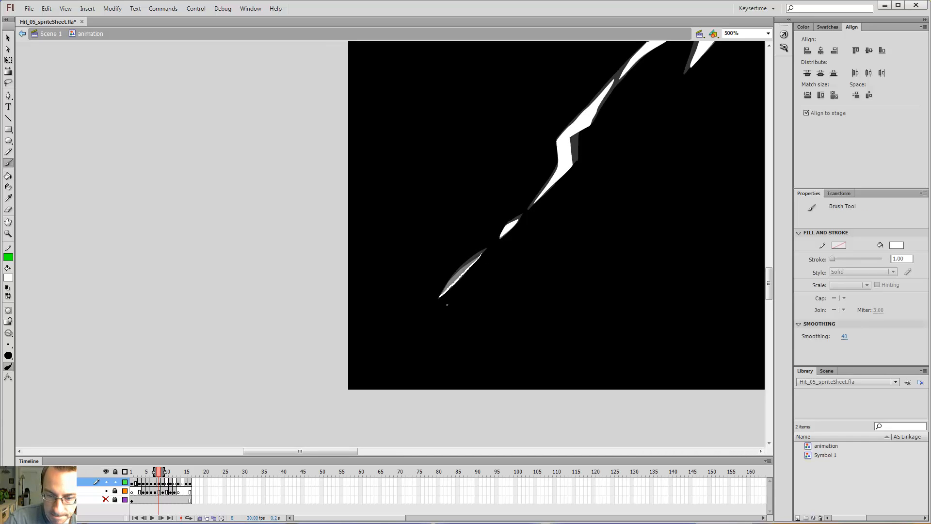
left_click_drag(478, 269, 485, 250)
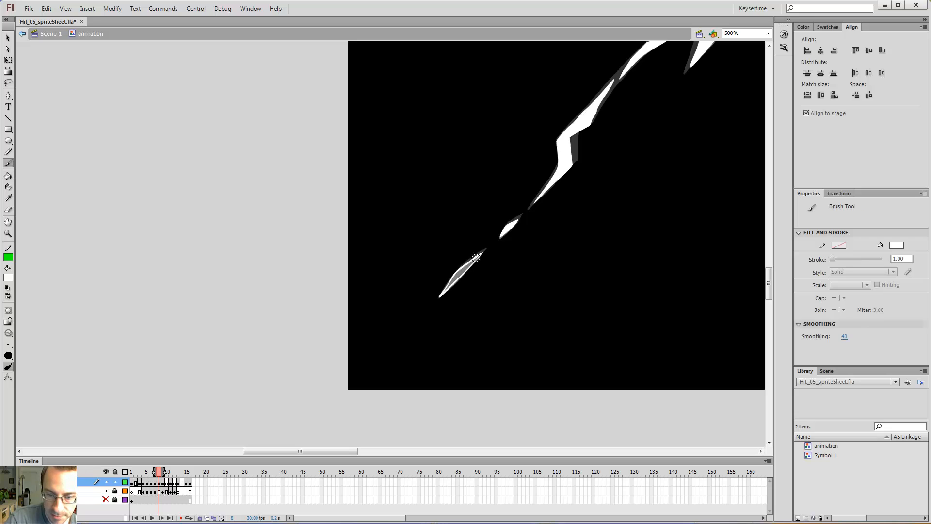
key("k")
Flip between the neighbouring frames to examine the motion of the lower-left bolt.
key("period")
key("comma")
key("comma")
key("period")
key("period")
key("comma")
key("comma")
key("period")
key("period")
Draw the inner edge of the ring's lower-left arc across the bolt and outline its tapered lower end in white.
left_click_drag(755, 74, 503, 256)
key("ctrl+minus")
key("comma")
left_click_drag(660, 132, 466, 153)
key("z")
left_click(330, 174)
key("b")
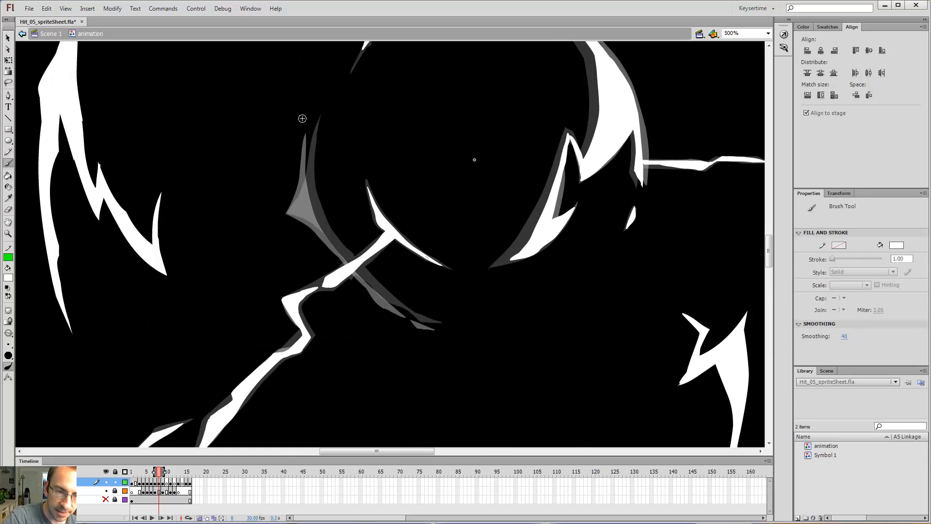
left_click_drag(312, 123, 310, 139)
left_click_drag(317, 178, 322, 207)
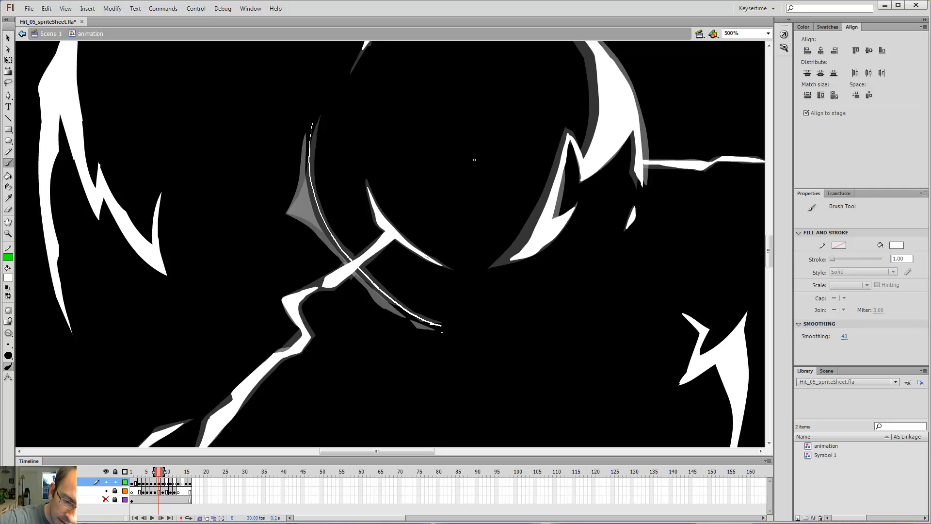
left_click_drag(439, 324, 440, 325)
key("k")
key("b")
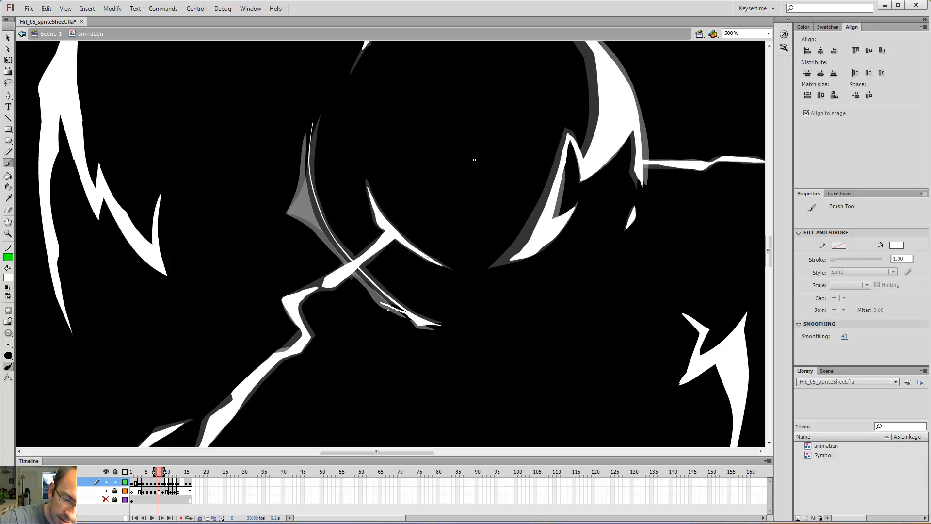
Complete the white lower part of the arc and erase the excess around its crossing with the bolt.
key("e")
left_click_drag(355, 278, 353, 277)
key("b")
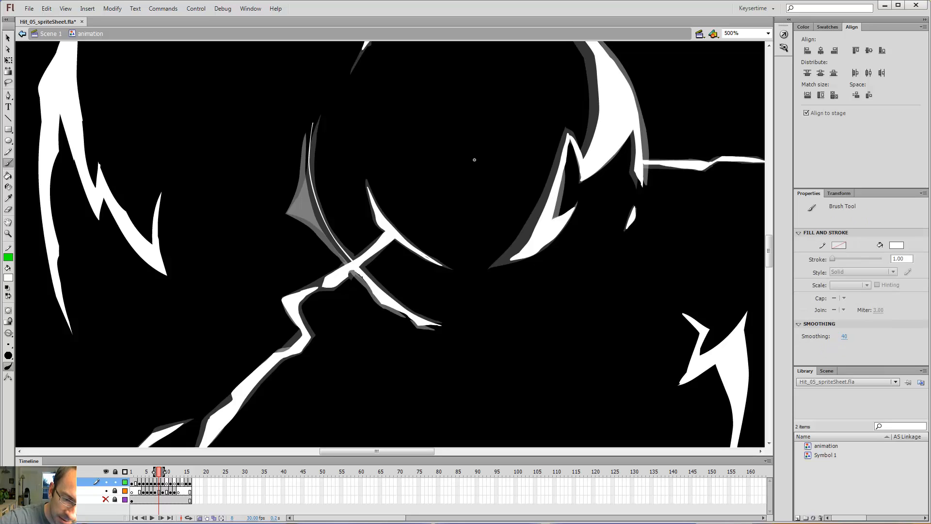
key("e")
left_click_drag(352, 276, 349, 274)
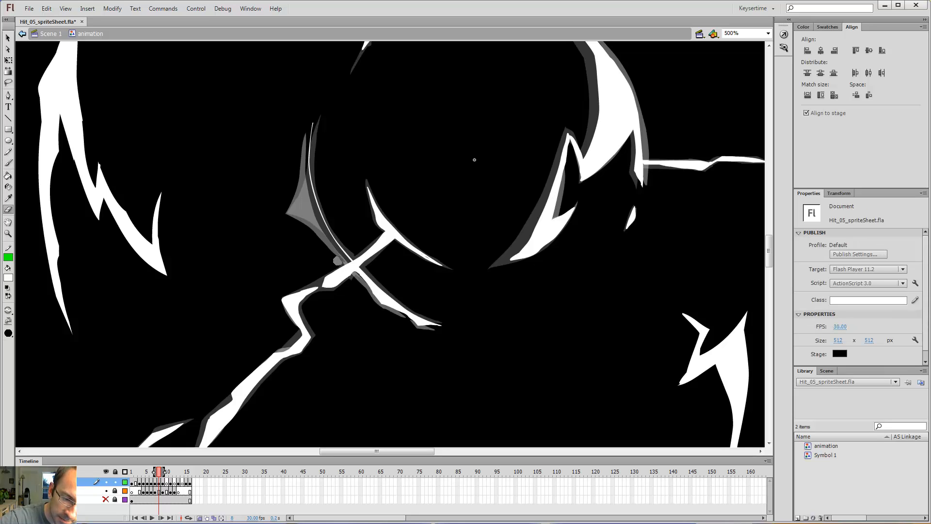
Outline the outward-pointing spike on the arc's upper part, above the bolt, and fill the shape with white.
key("b")
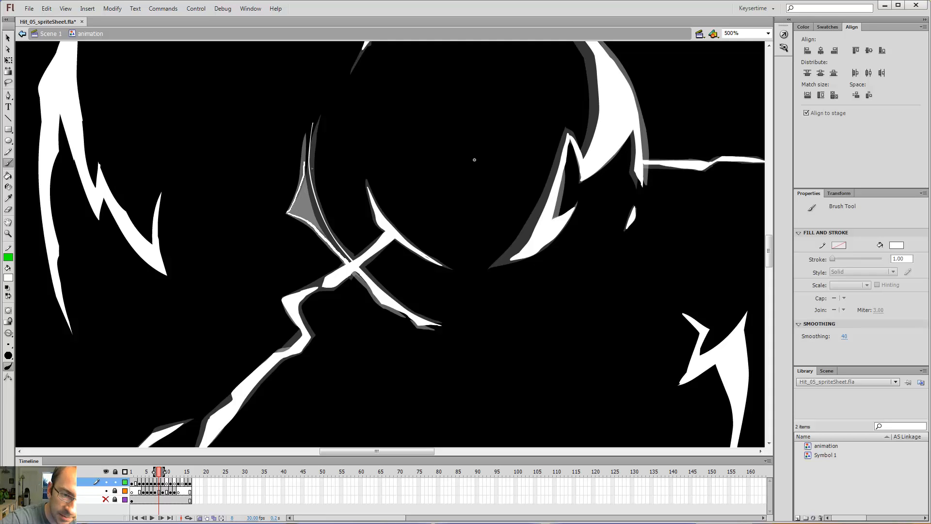
key("k")
left_click(326, 237)
key("b")
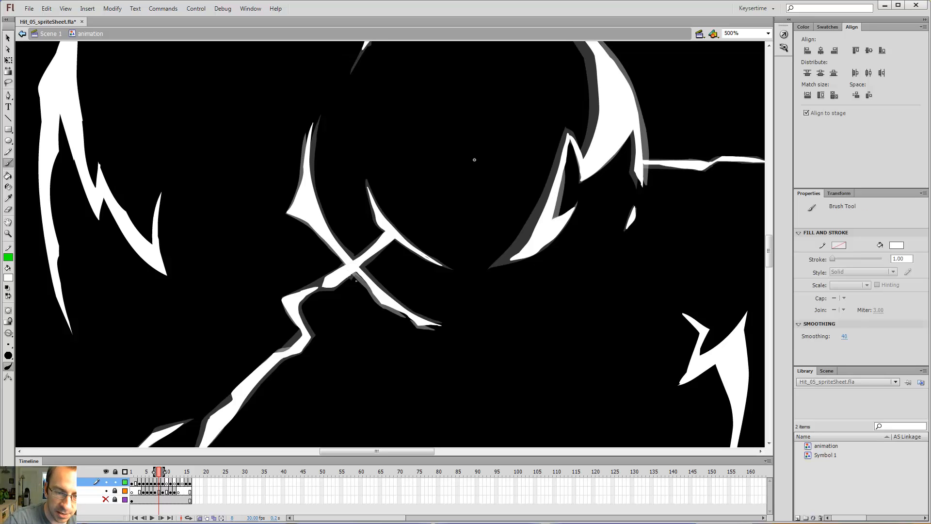
Step through the neighbouring frames to review the whole effect, stop on frame 10, and save the file.
key("ctrl+minus")
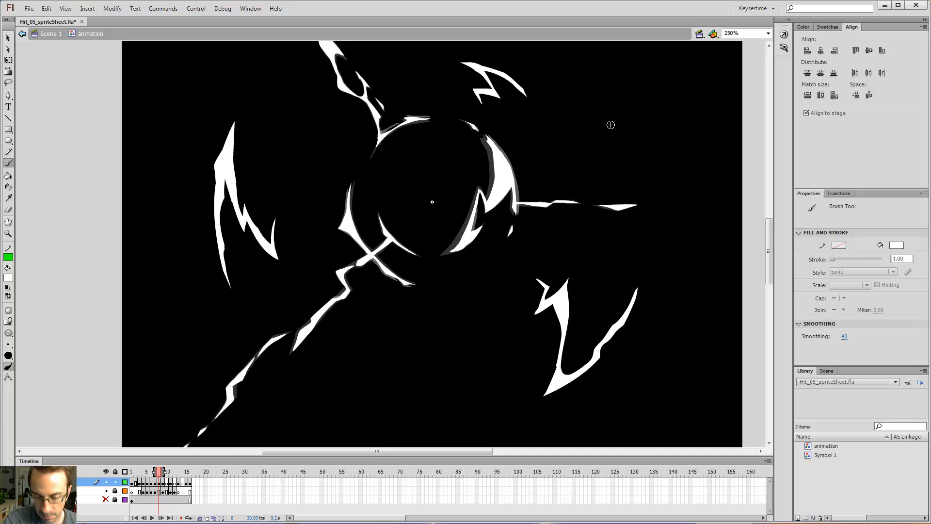
key("comma")
key("ctrl+minus")
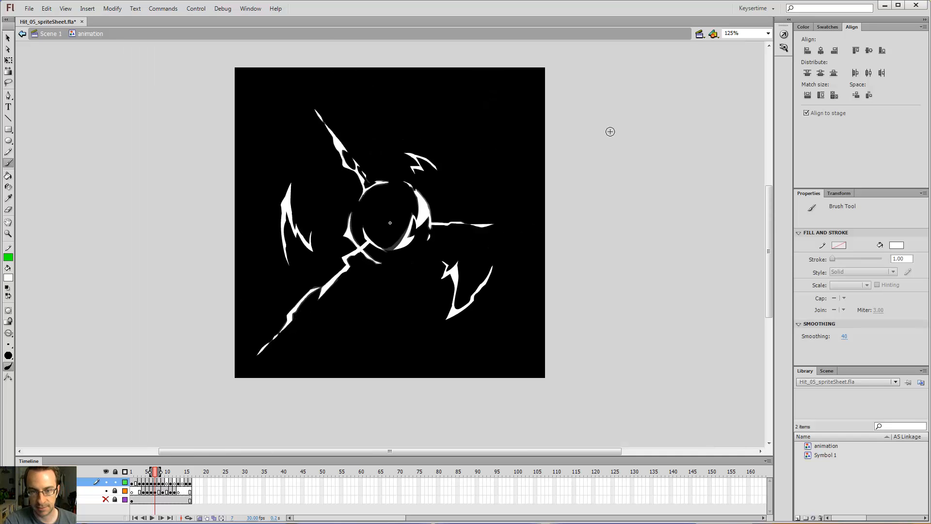
key("comma")
key("period")
key("period")
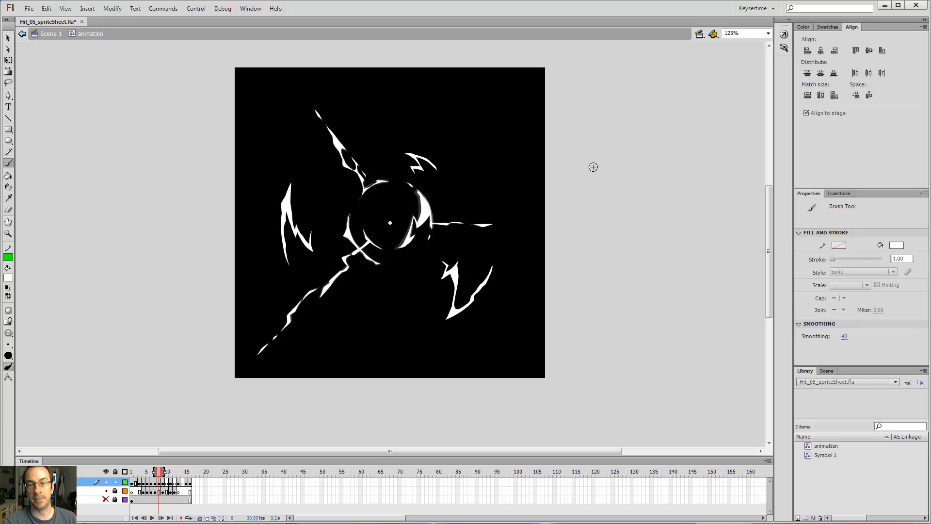
key("period")
key("period")
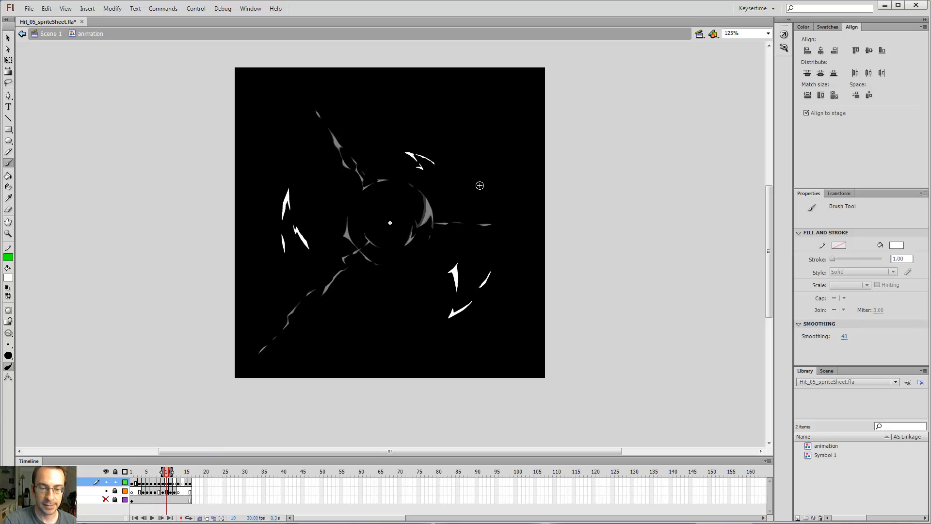
key("period")
key("comma")
key("ctrl+s")
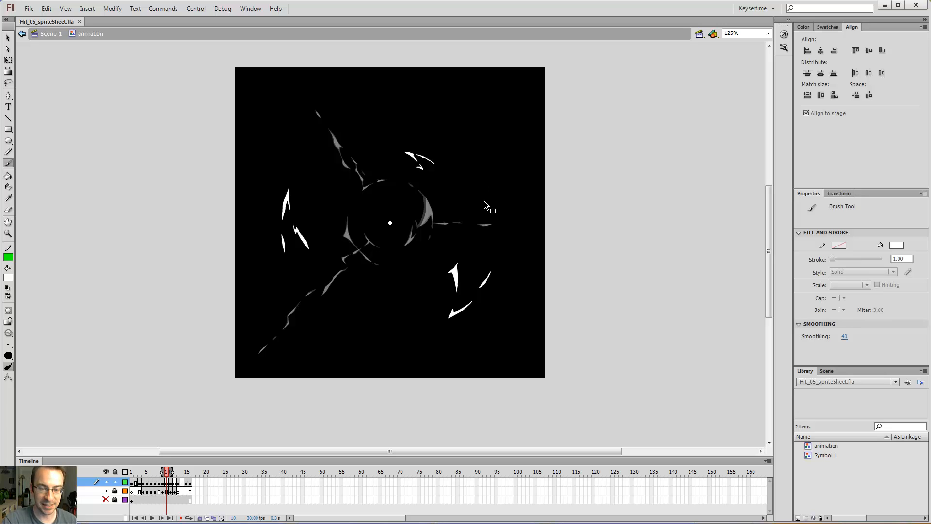
Outline the outermost shard of the horizontal bolt on frame 10 and fill it with white.
key("z")
left_click(424, 211)
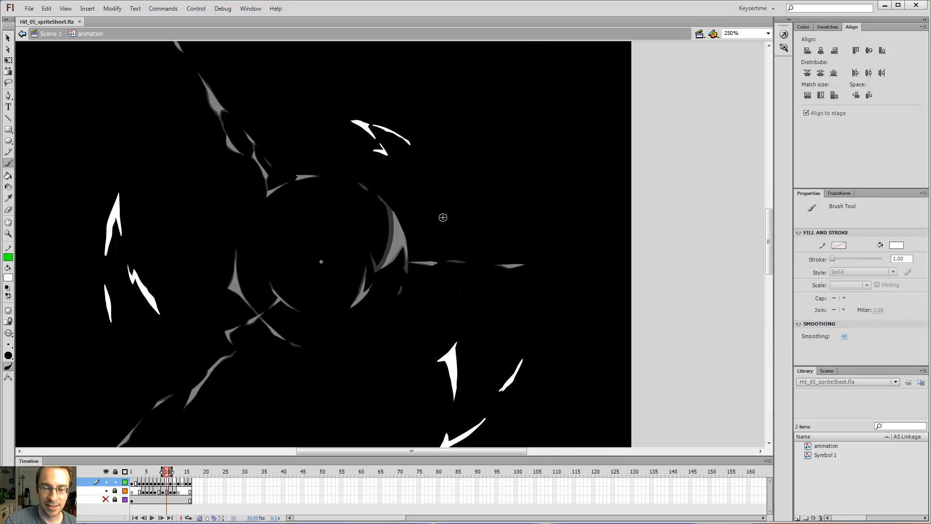
left_click(506, 256)
key("b")
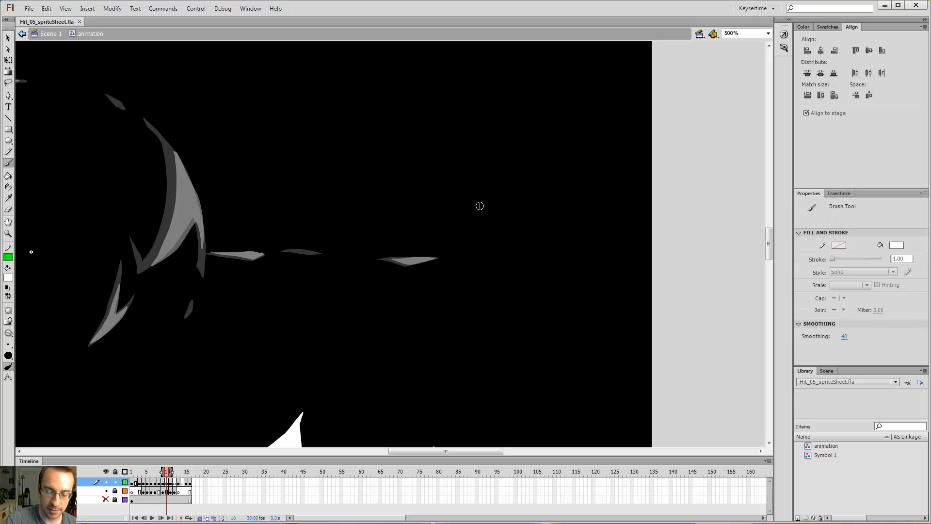
key("ctrl+z")
left_click_drag(402, 262, 390, 260)
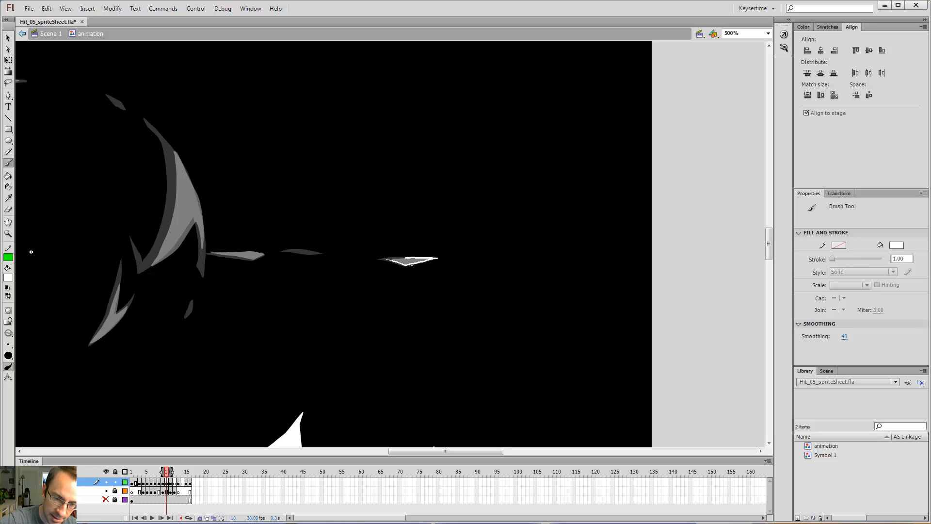
left_click_drag(398, 266, 412, 260)
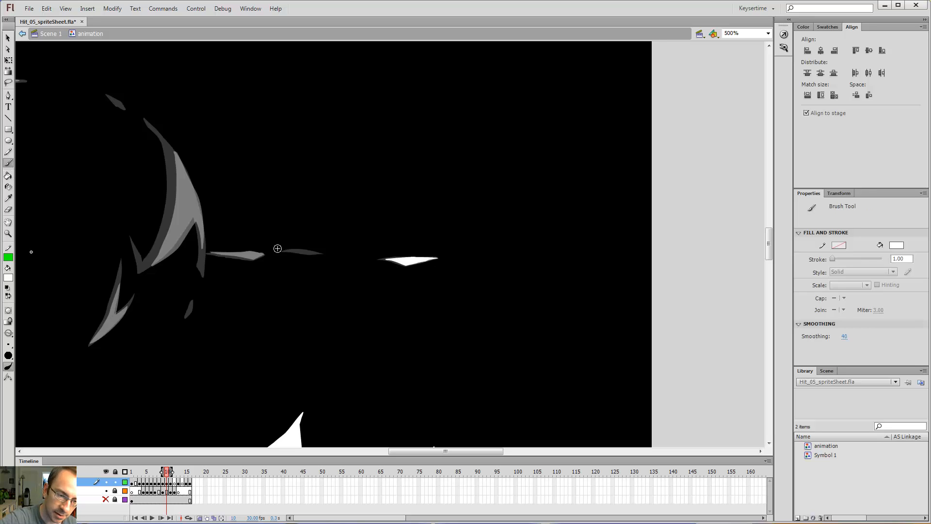
Outline the horizontal bolt's inner shard beside the ring and fill it with white.
left_click_drag(257, 254, 263, 255)
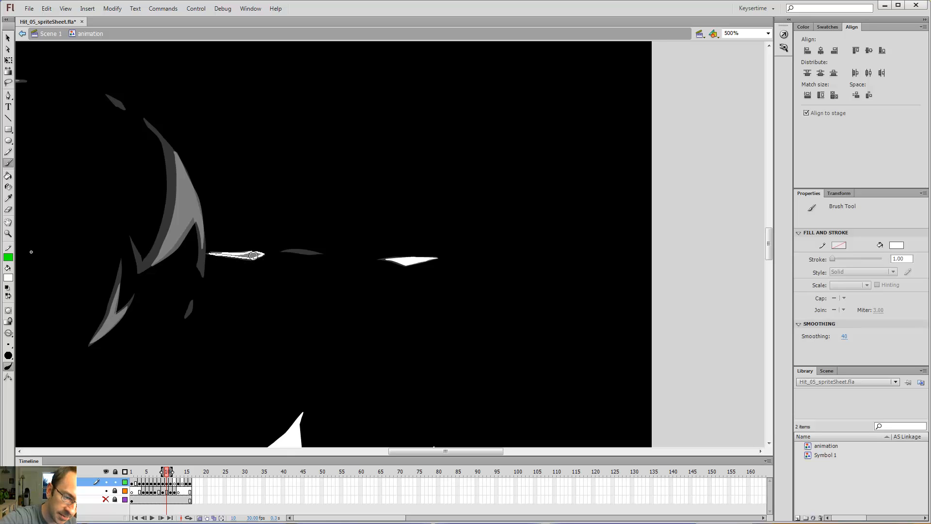
key("k")
left_click(250, 255)
Outline the ring's right-hand crescent, including its narrow downward spike, and fill it with white.
left_click_drag(179, 177, 272, 181)
key("b")
left_click_drag(295, 250, 296, 261)
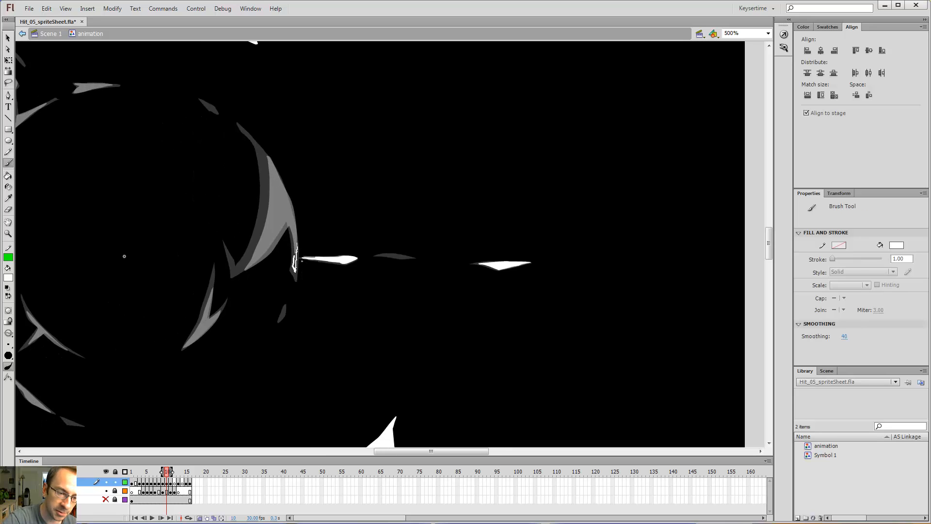
left_click_drag(287, 213, 294, 262)
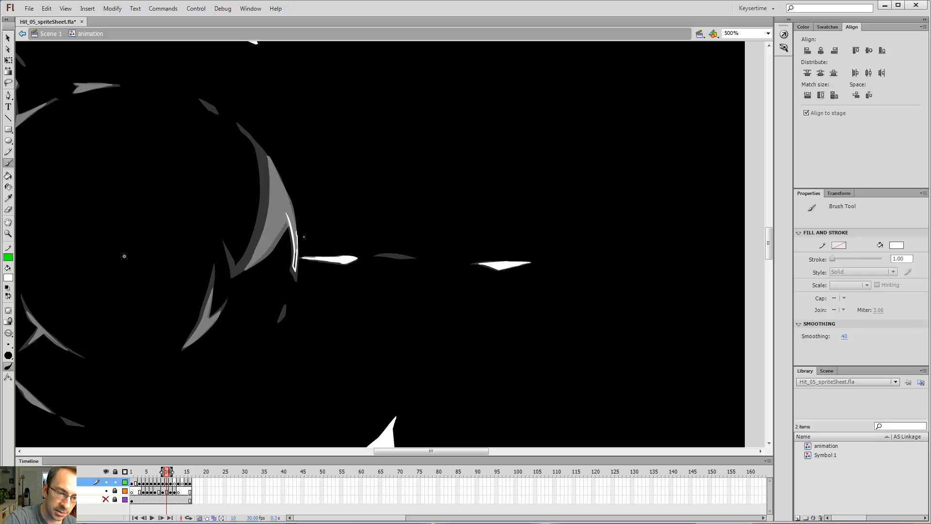
left_click_drag(291, 210, 280, 180)
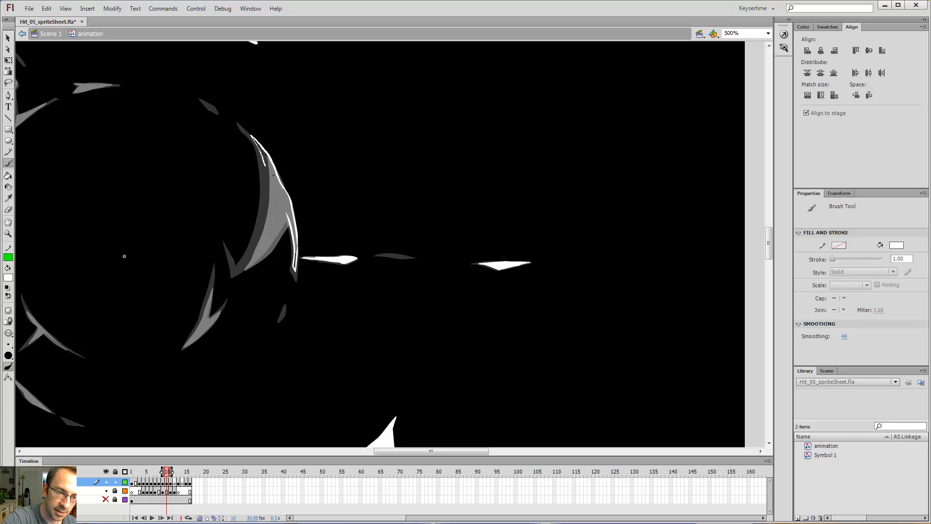
left_click_drag(262, 216, 253, 245)
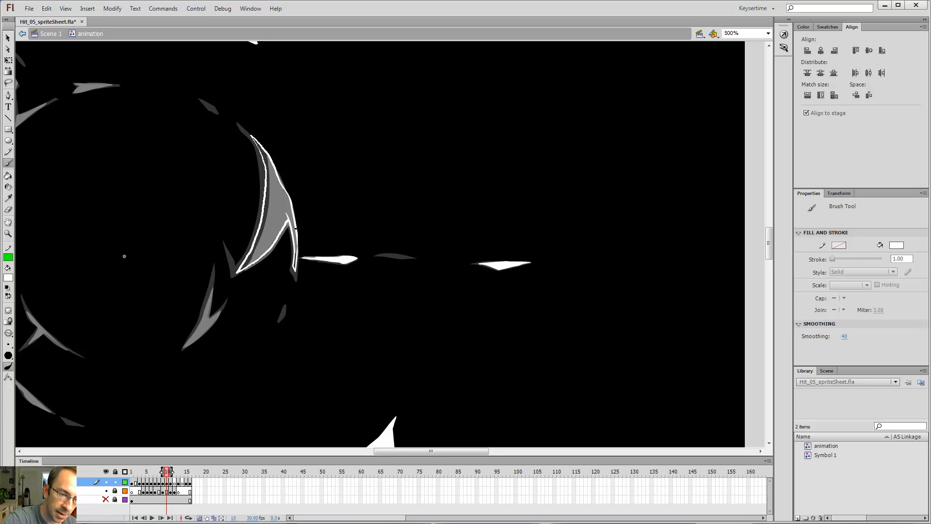
key("k")
left_click(275, 201)
key("b")
key("v")
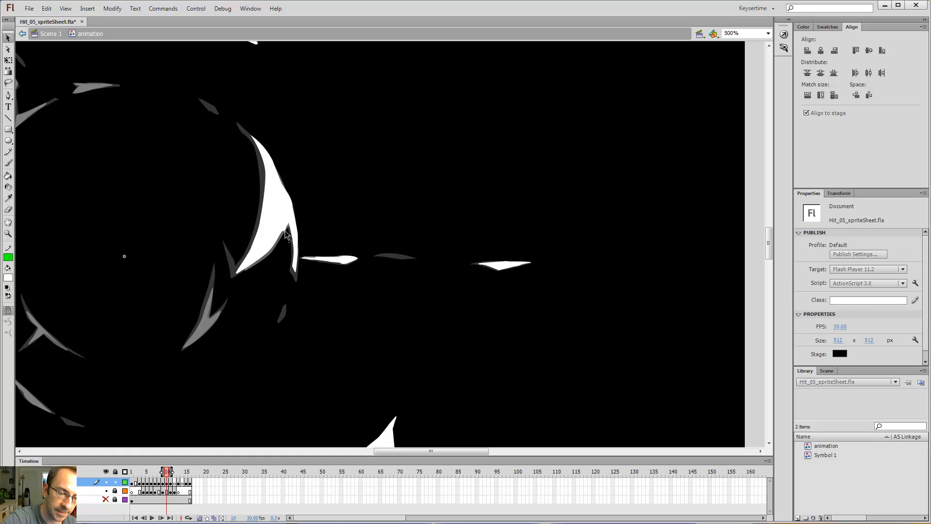
mouse_move(331, 198)
left_mouse_down()
mouse_move(457, 126)
mouse_move(520, 121)
left_mouse_up()
key("b")
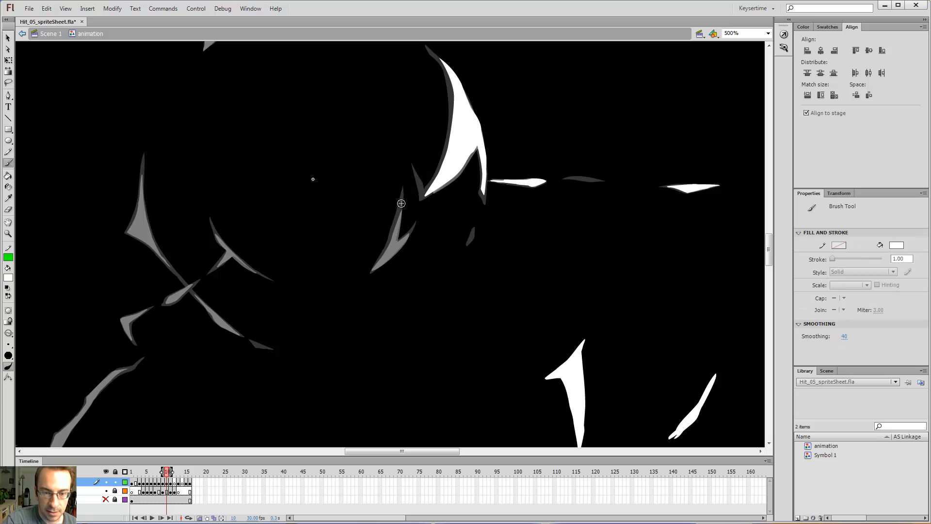
Outline the forked shard at the ring's lower right on frame 10 and fill it with white.
left_click_drag(401, 203, 375, 270)
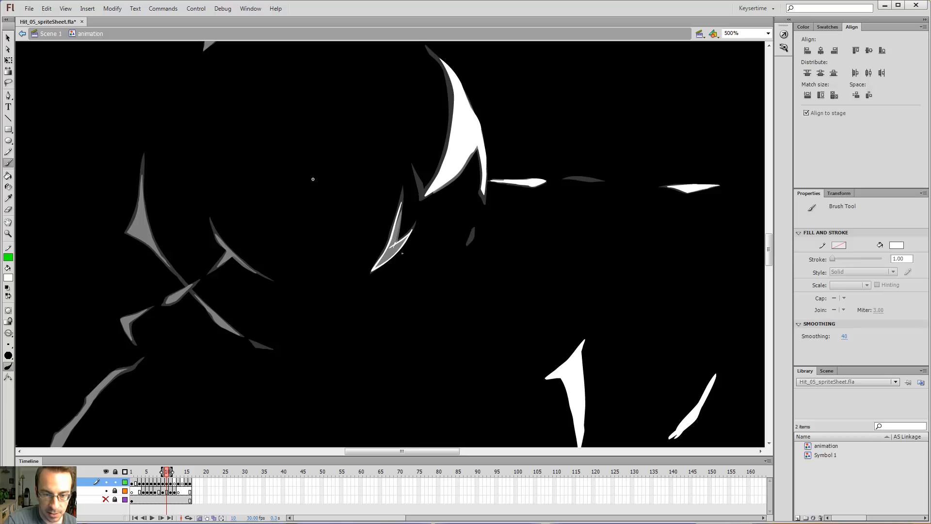
key("k")
left_click(394, 221)
key("v")
left_click_drag(400, 220, 402, 211)
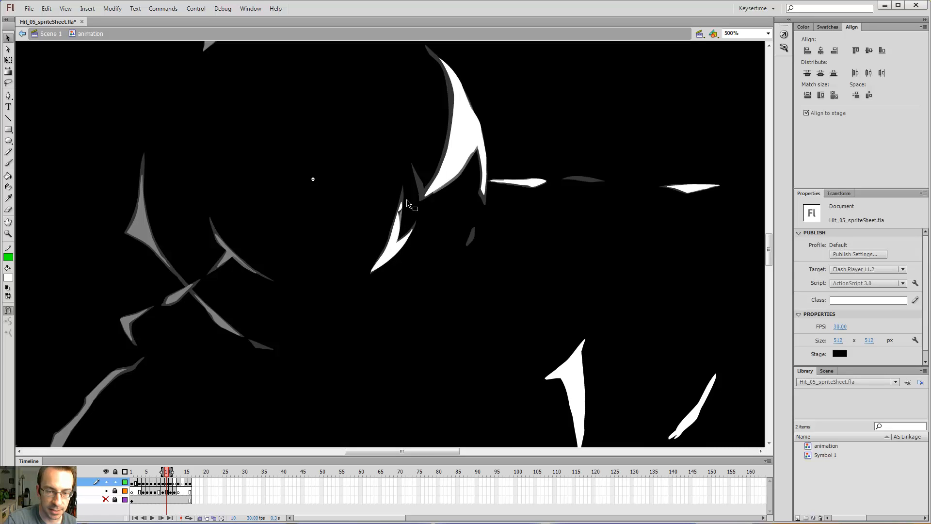
Clean up the inner edge of the forked shard's upper prong with white brush strokes, closing the leftover slivers.
key("z")
left_click(404, 213)
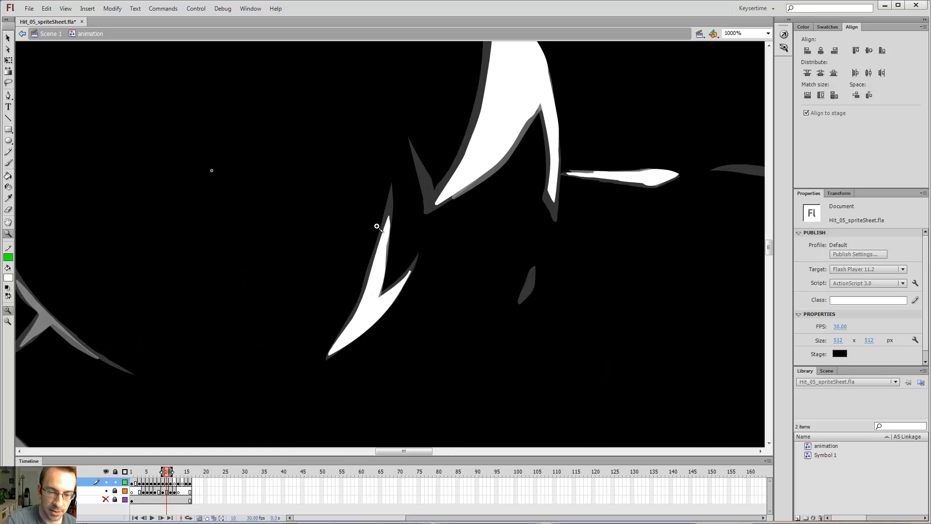
left_click(378, 229)
key("b")
left_click_drag(372, 322, 390, 257)
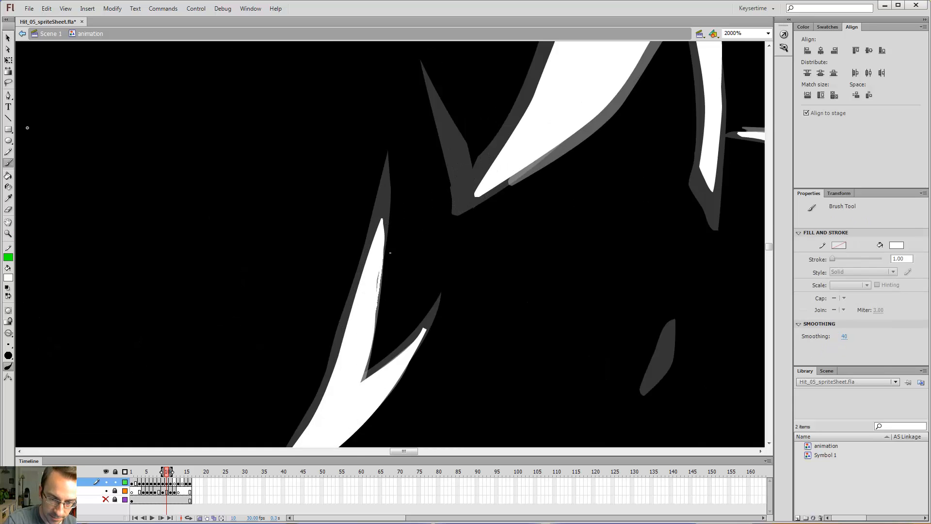
key("k")
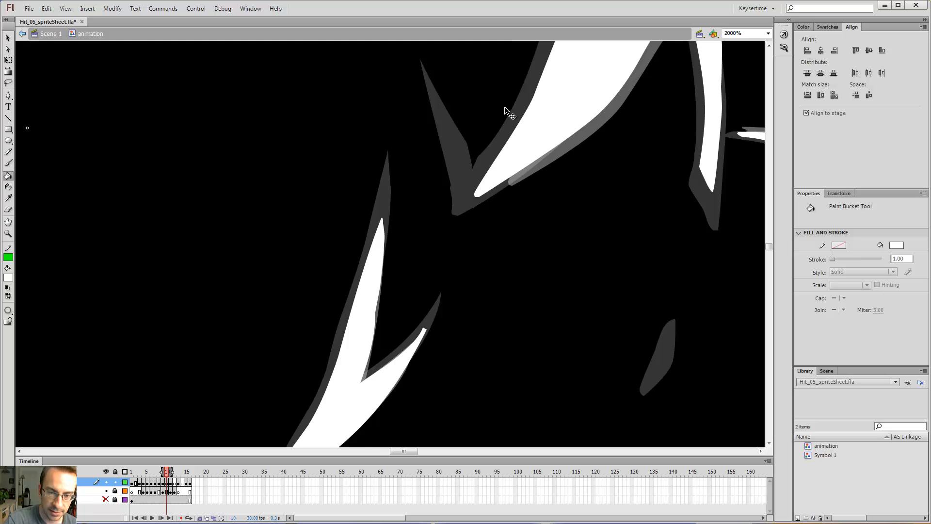
Flip between frame 10 and its neighbouring frames to examine the lower tip of the ring's right-hand crescent.
key("ctrl+minus")
key("ctrl+minus")
key("z")
left_click(430, 216)
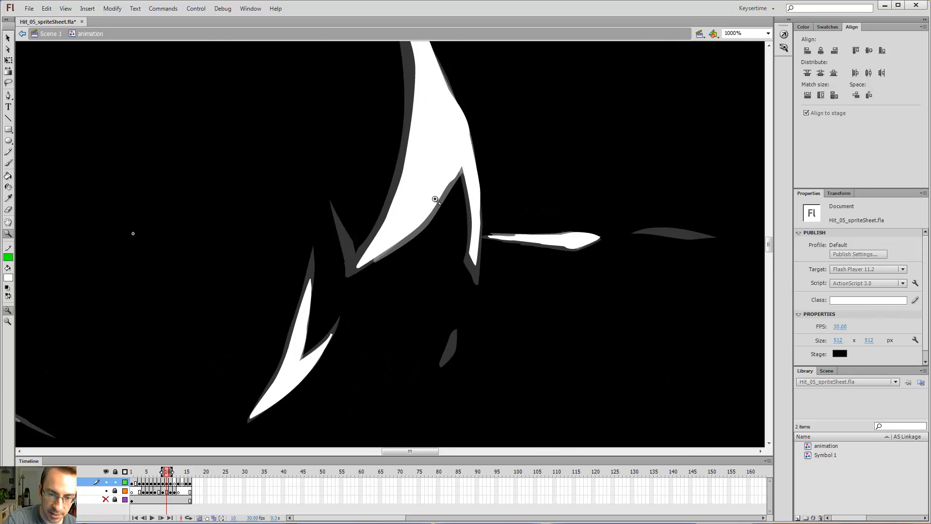
key("b")
key("comma")
key("period")
key("period")
key("comma")
key("comma")
key("period")
key("period")
key("comma")
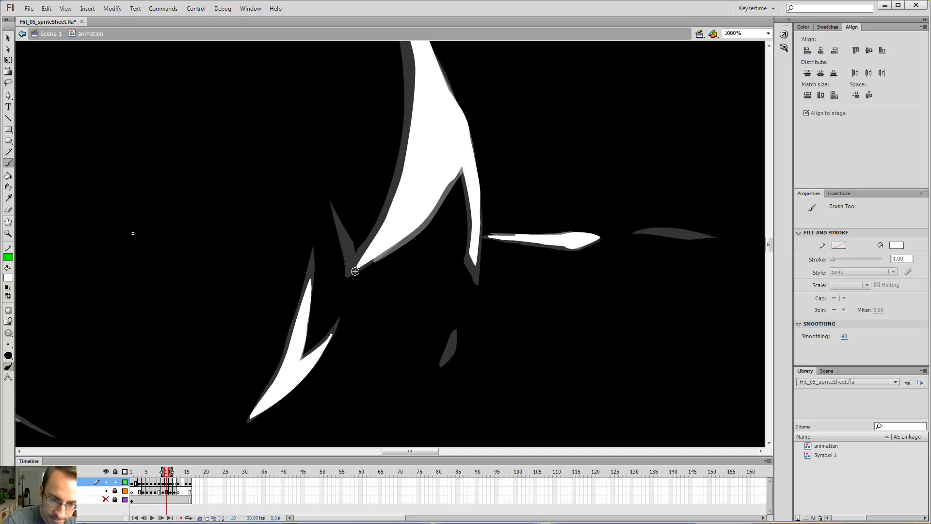
left_click_drag(351, 276, 382, 261)
key("ctrl+z")
key("ctrl+z")
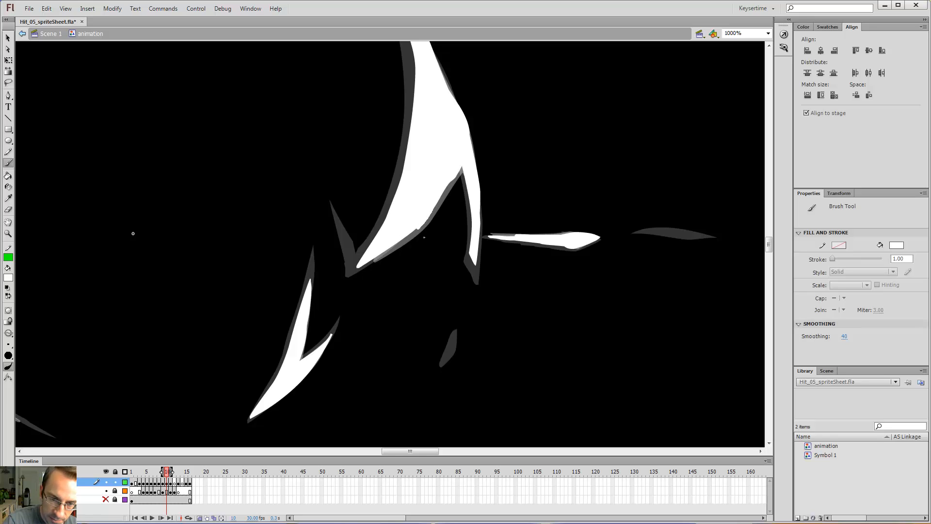
Retouch the lower edge of the ring's right-hand crescent with the white brush.
mouse_move(406, 252)
left_mouse_down()
mouse_move(390, 264)
mouse_move(364, 250)
mouse_move(437, 218)
mouse_move(404, 255)
mouse_move(359, 270)
mouse_move(501, 201)
mouse_move(528, 282)
left_mouse_up()
key("k")
Outline the small flat shard along the top of the ring and fill it with white.
key("ctrl+minus")
left_click_drag(518, 190, 458, 349)
key("b")
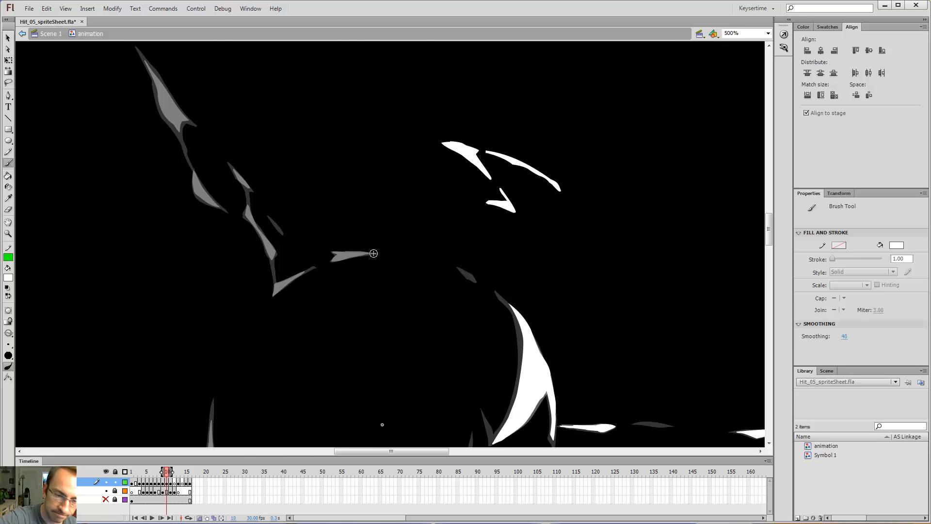
mouse_move(374, 253)
left_mouse_down()
mouse_move(340, 259)
mouse_move(339, 268)
mouse_move(383, 262)
mouse_move(334, 248)
left_mouse_up()
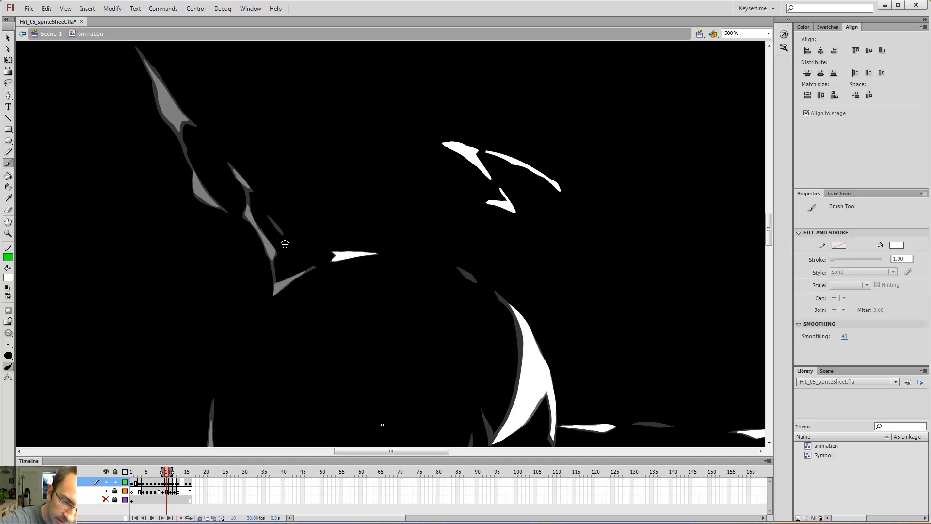
key("e")
Outline the V-shaped shard at the ring's upper left, where the inner bolt starts, and fill it with white.
key("b")
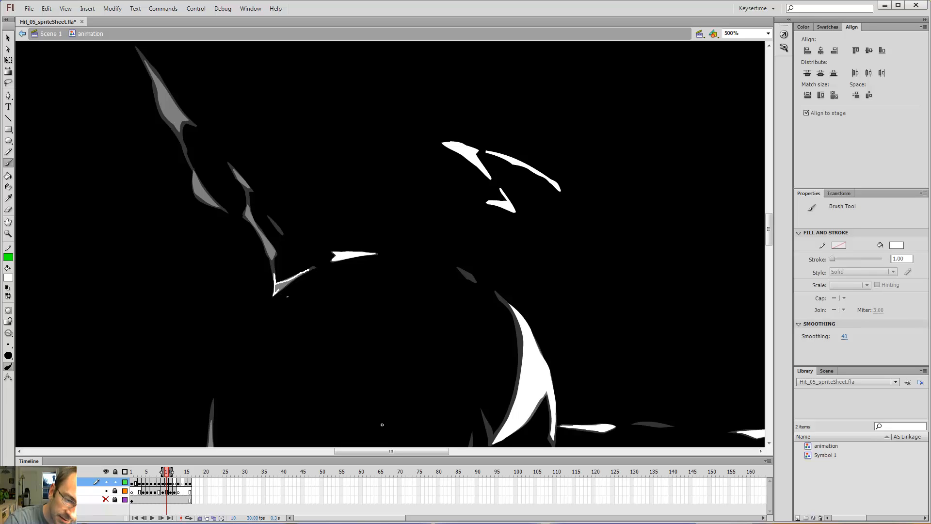
left_click_drag(278, 292, 309, 270)
key("k")
left_click(280, 287)
Outline the inner bolt's long middle shard above the V-shaped piece and fill it with white.
key("b")
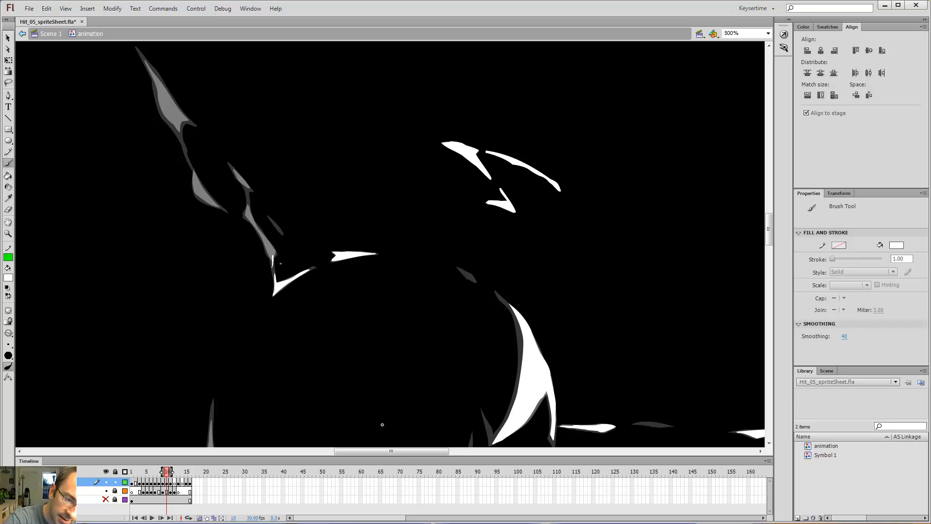
left_click_drag(274, 253, 261, 234)
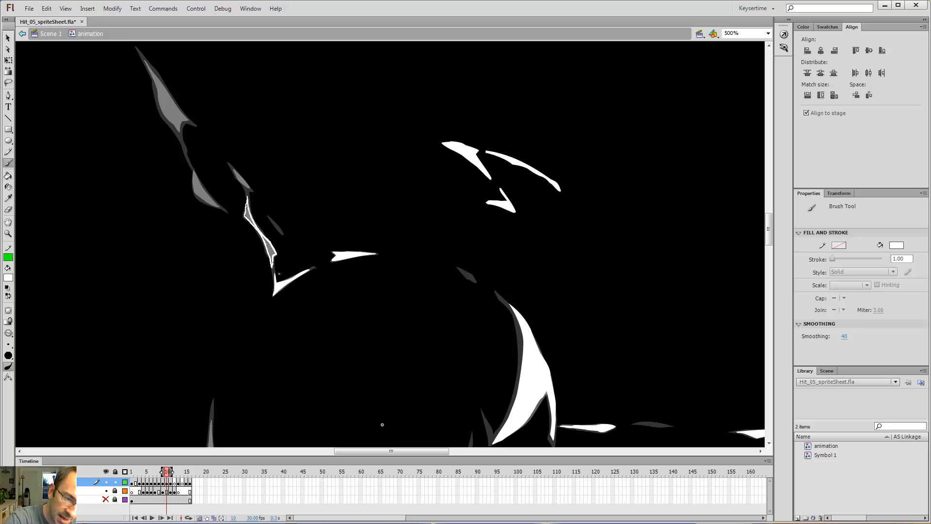
key("k")
left_click(266, 243)
Outline the inner bolt's short upper shard, fill it with white, and erase the excess near its lower end.
key("b")
left_click_drag(248, 201, 239, 177)
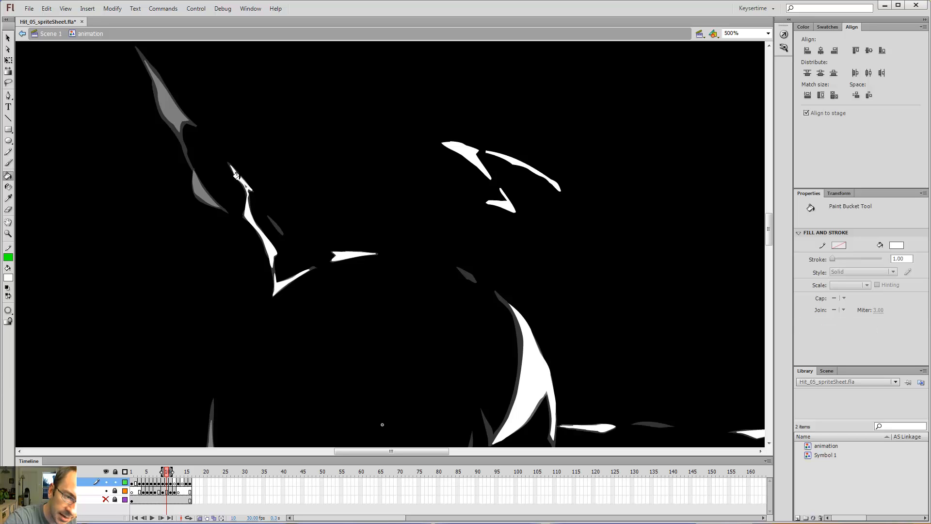
key("e")
left_click_drag(252, 197, 254, 205)
key("b")
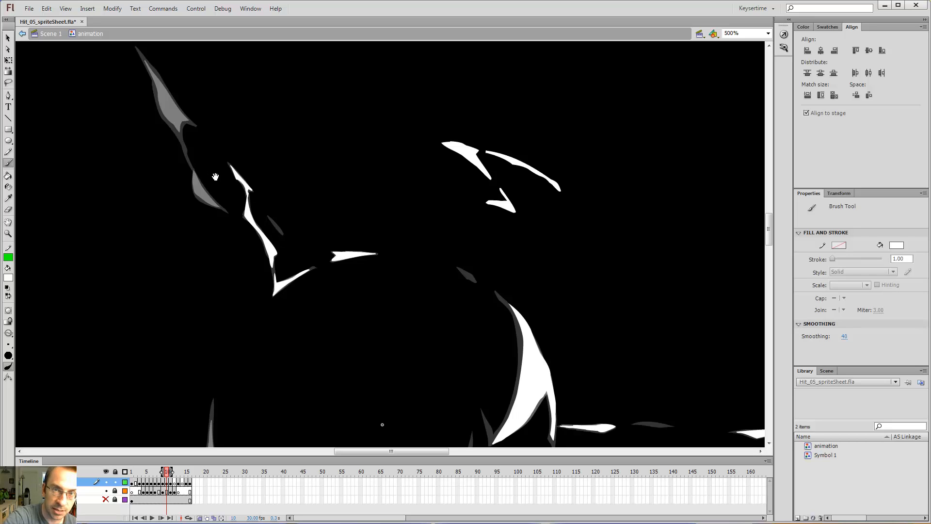
Outline the lowest shard of the outer upper-left bolt and fill it with white.
left_click_drag(215, 175, 236, 217)
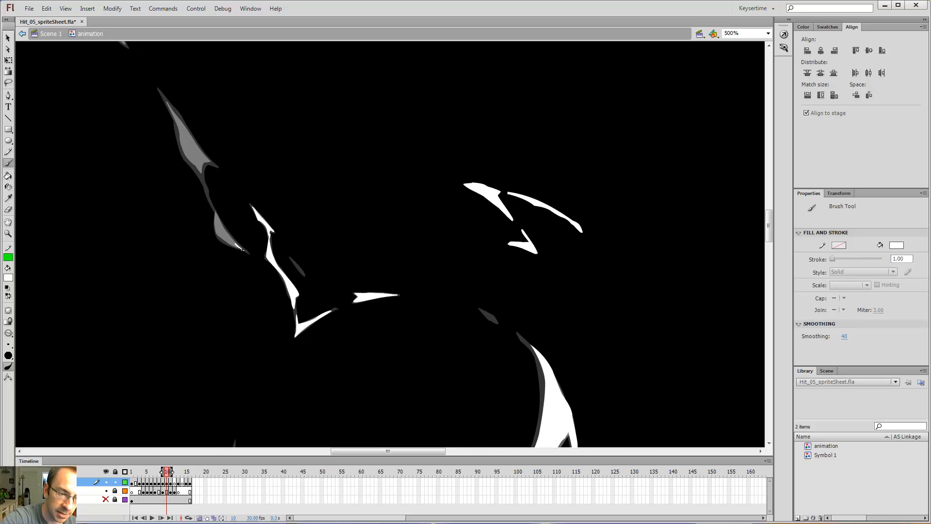
left_click_drag(243, 249, 229, 233)
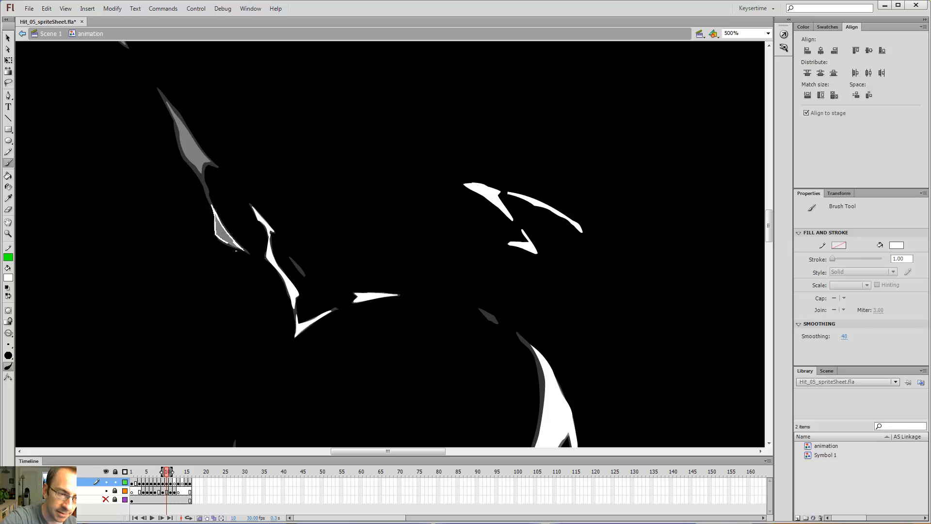
mouse_move(243, 252)
left_mouse_down()
mouse_move(233, 204)
mouse_move(247, 252)
mouse_move(244, 236)
mouse_move(245, 249)
mouse_move(256, 230)
mouse_move(198, 156)
mouse_move(219, 185)
mouse_move(235, 239)
left_mouse_up()
key("k")
left_click(225, 214)
Outline the outer upper-left bolt's long shard and its small detached tip, and fill both with white.
left_click_drag(220, 164, 256, 236)
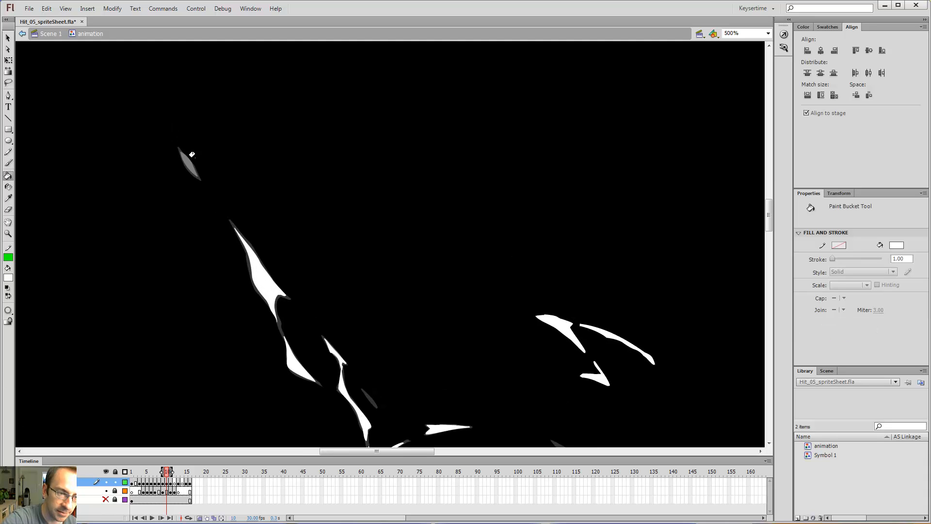
key("b")
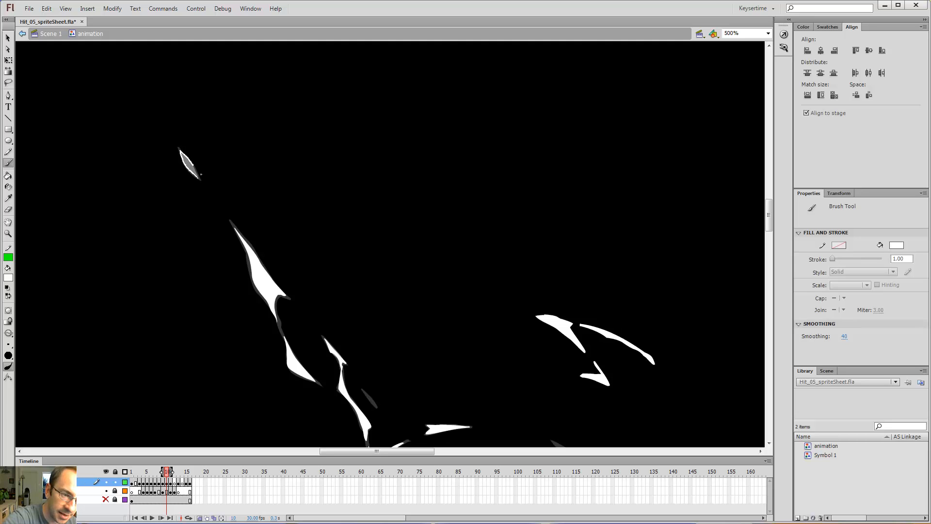
key("k")
left_click(193, 170)
key("e")
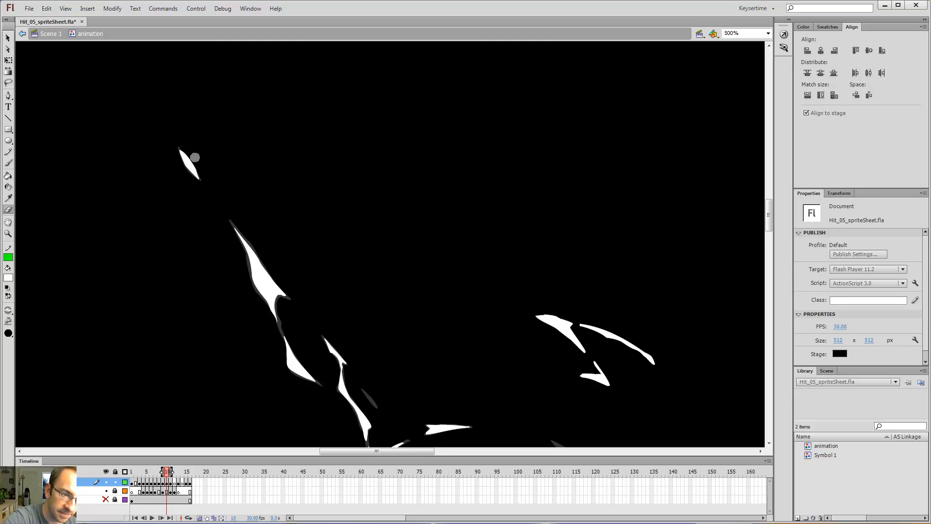
Outline the three-pronged shard at the ring's lower left and fill it with white.
left_click_drag(355, 372, 383, 185)
left_click_drag(382, 267, 445, 113)
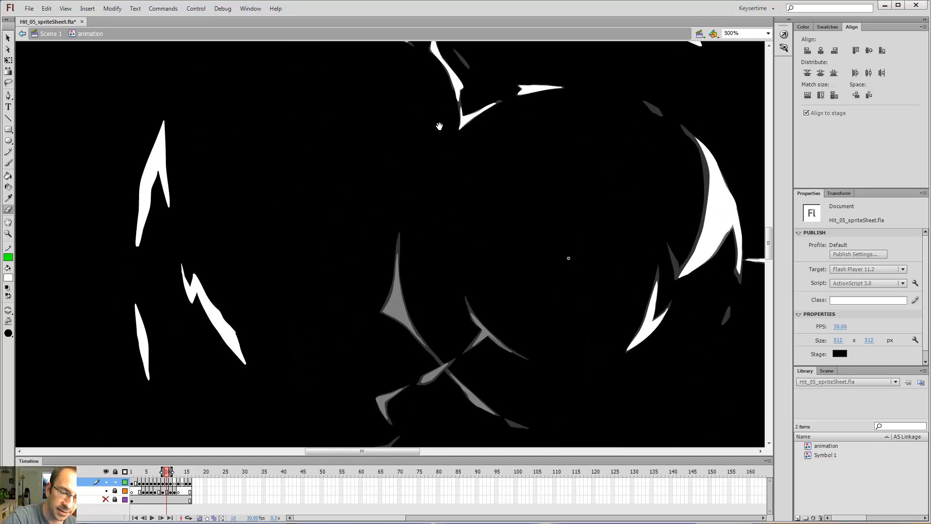
left_click_drag(431, 254, 422, 190)
key("b")
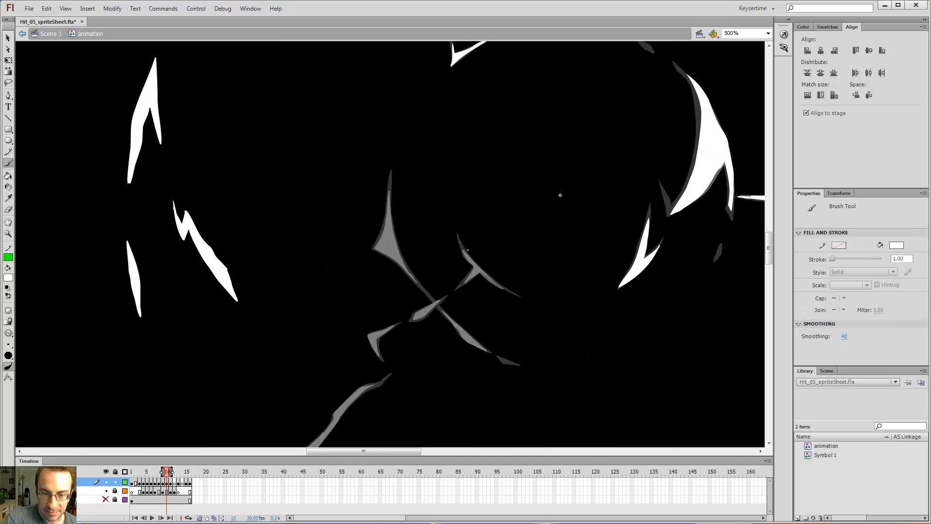
left_click_drag(511, 296, 512, 293)
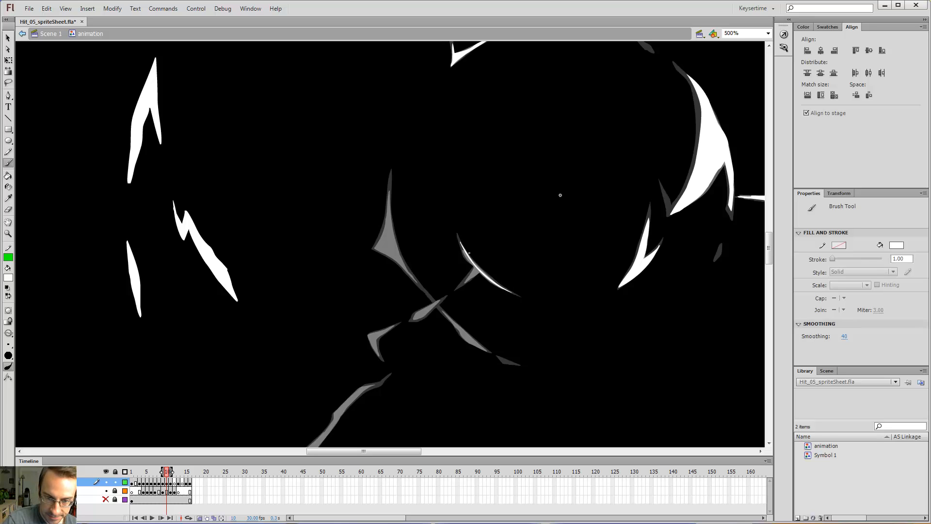
left_click_drag(480, 273, 460, 245)
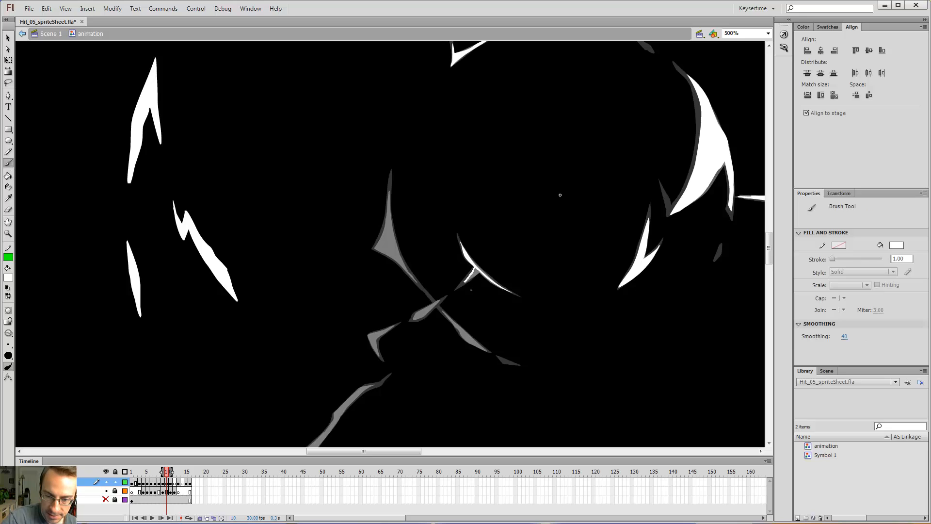
left_click_drag(479, 272, 480, 272)
key("k")
left_click(473, 274)
Outline the small shard at the crossing of the lower-left bolt and the outer arc, and fill it with white.
key("b")
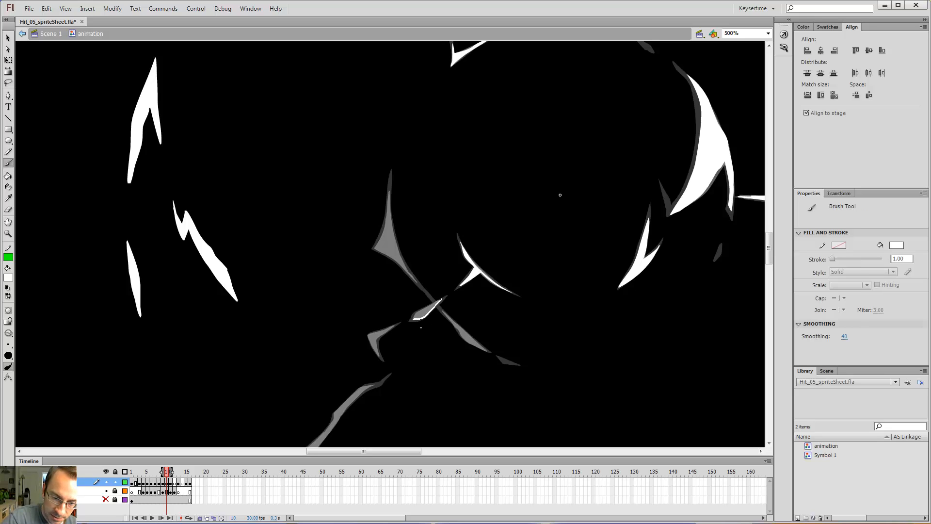
key("k")
left_click(424, 311)
Outline the outer arc's diagonal streak from the crossing down to the right and fill it with white.
key("b")
left_click_drag(464, 336, 471, 344)
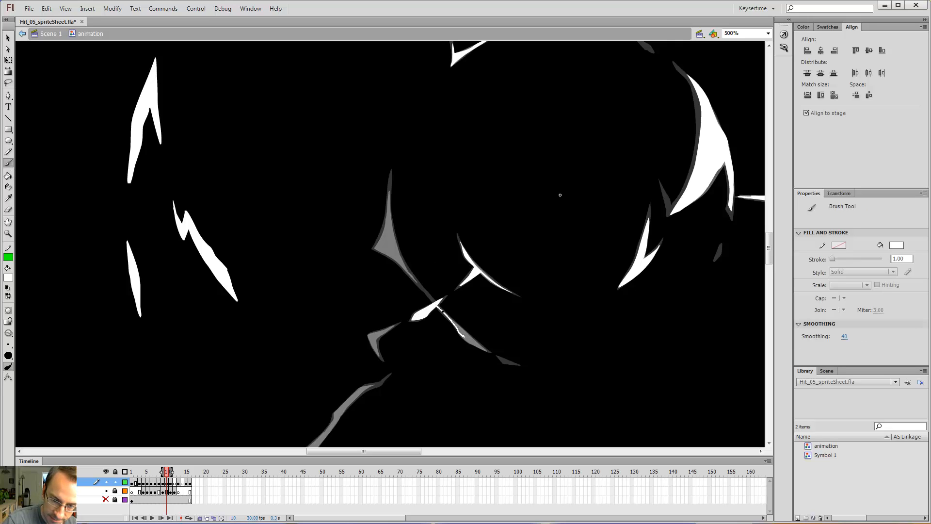
mouse_move(467, 333)
left_mouse_down()
mouse_move(495, 358)
mouse_move(473, 345)
left_mouse_up()
key("k")
left_click(462, 334)
key("b")
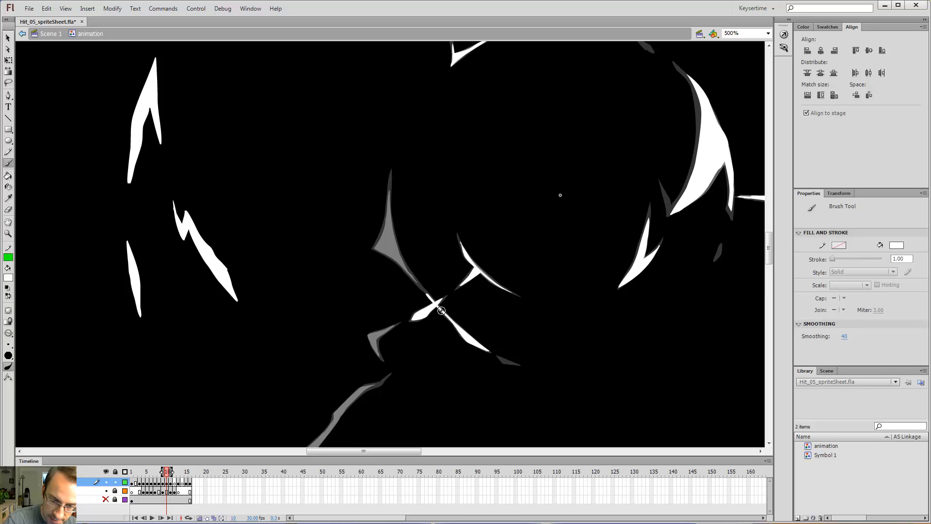
left_click_drag(447, 306, 453, 314)
left_click_drag(427, 284, 432, 292)
key("ctrl+z")
key("ctrl+z")
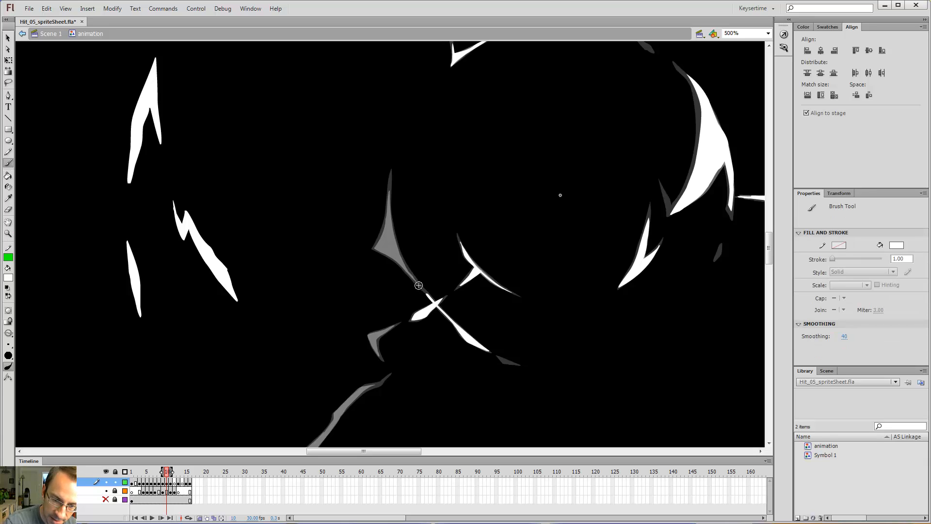
Outline the outer arc's large spiked shard above the crossing and fill it with white.
mouse_move(420, 286)
left_mouse_down()
mouse_move(403, 262)
mouse_move(391, 171)
left_mouse_up()
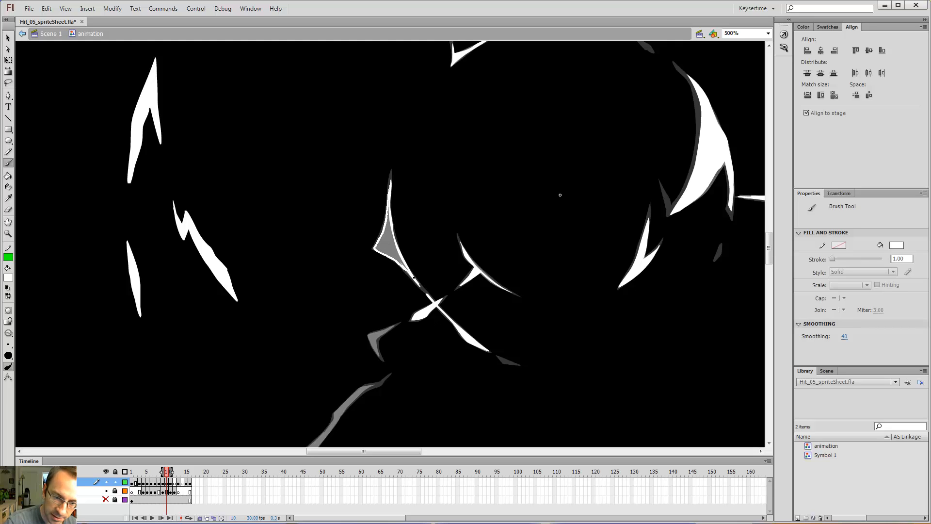
left_click_drag(414, 278, 420, 286)
key("k")
left_click(389, 235)
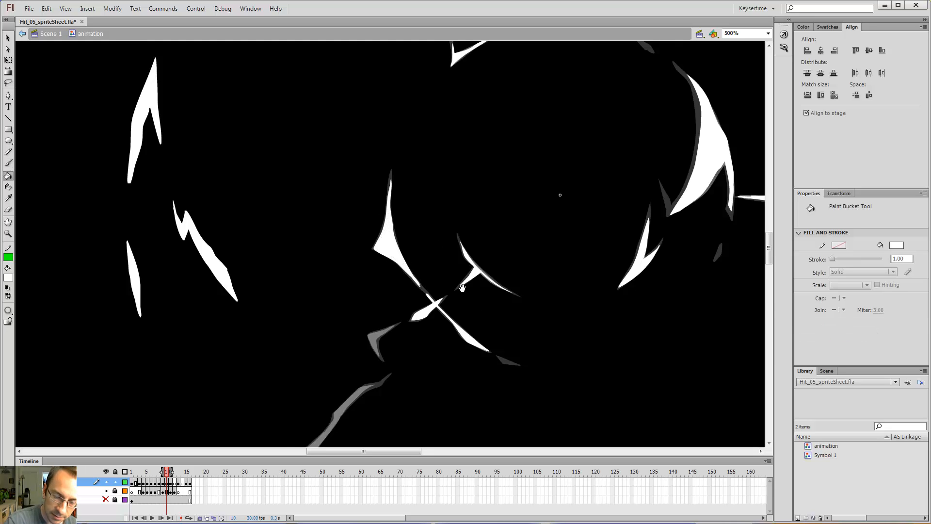
Flip between frames 8, 9 and 10 to examine the small shard at the outer arc's lower end, stopping on frame 10.
left_click_drag(480, 315, 422, 238)
key("b")
key("comma")
key("period")
key("comma")
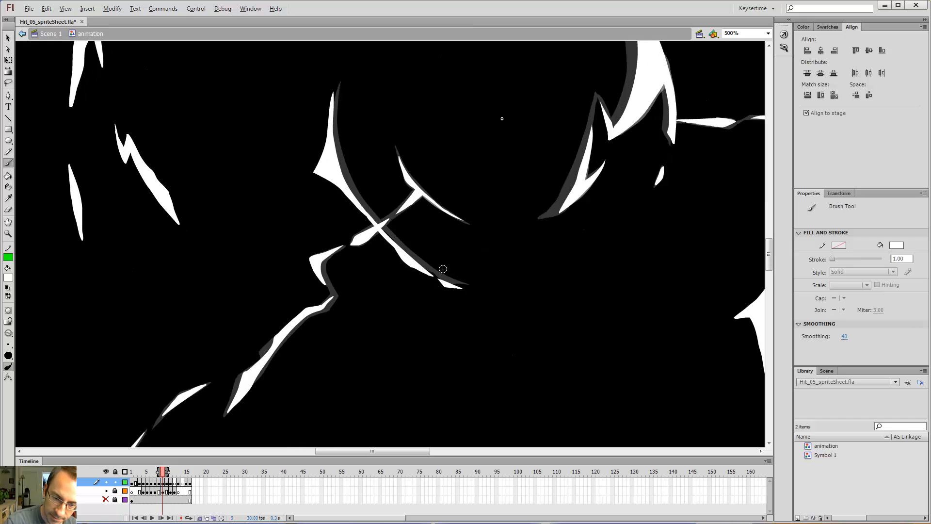
key("comma")
key("period")
key("period")
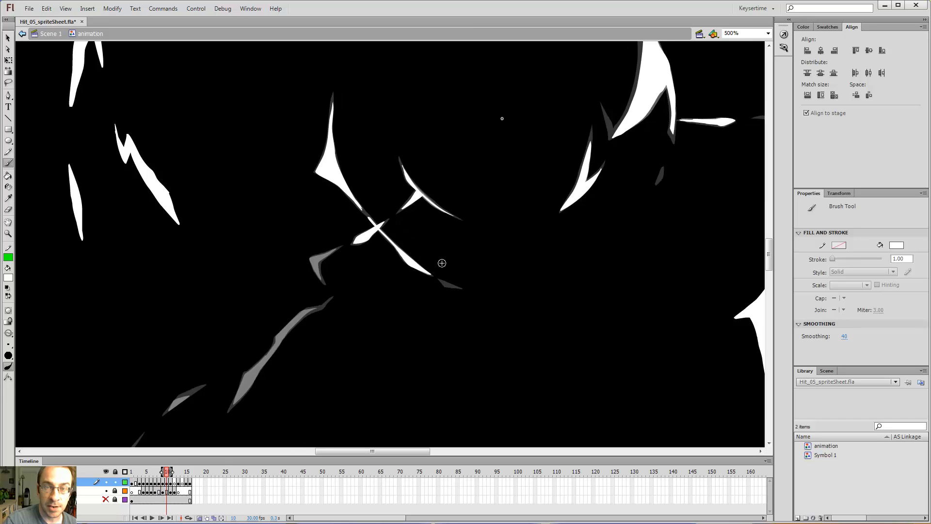
key("comma")
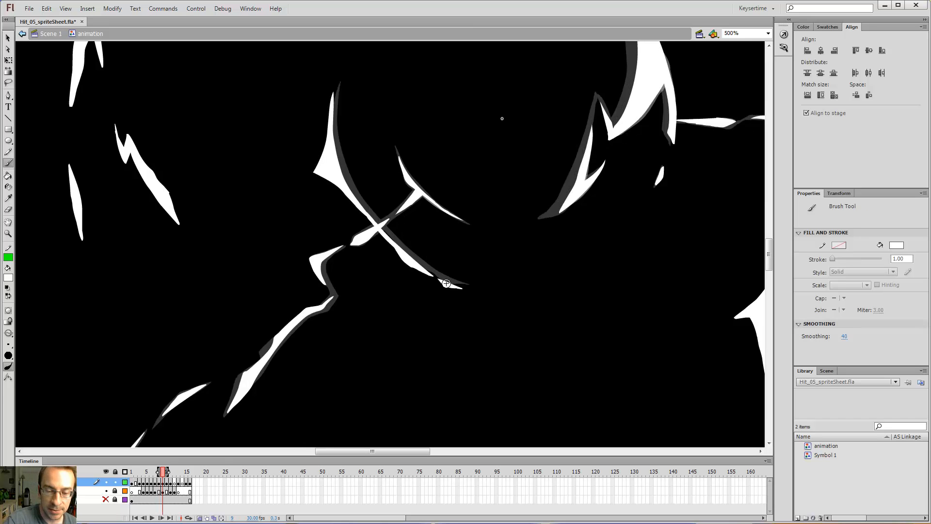
key("comma")
key("period")
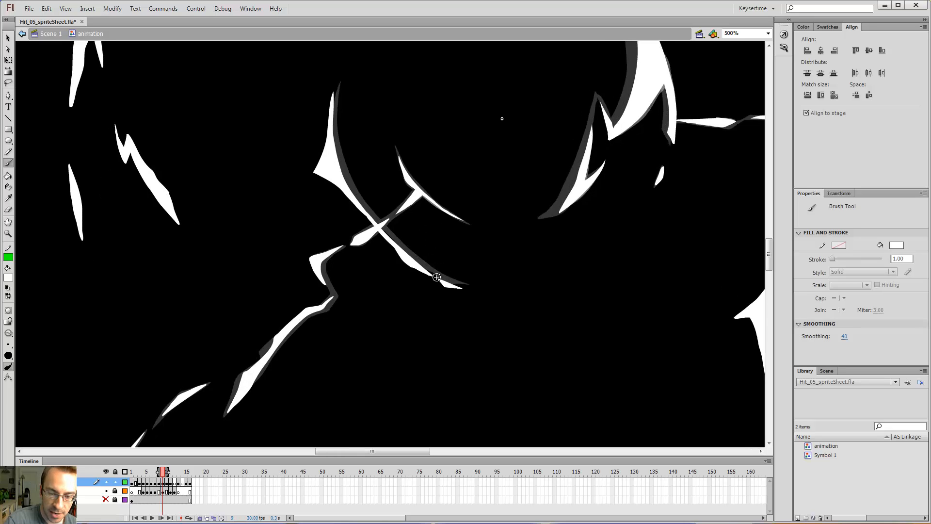
key("period")
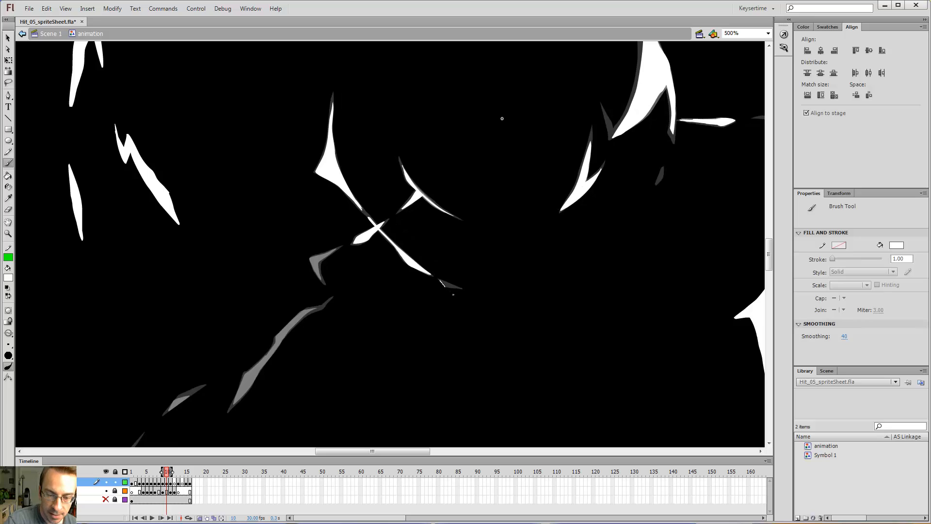
Fill the small shard at the outer arc's lower end with white and check it against frame 11.
key("k")
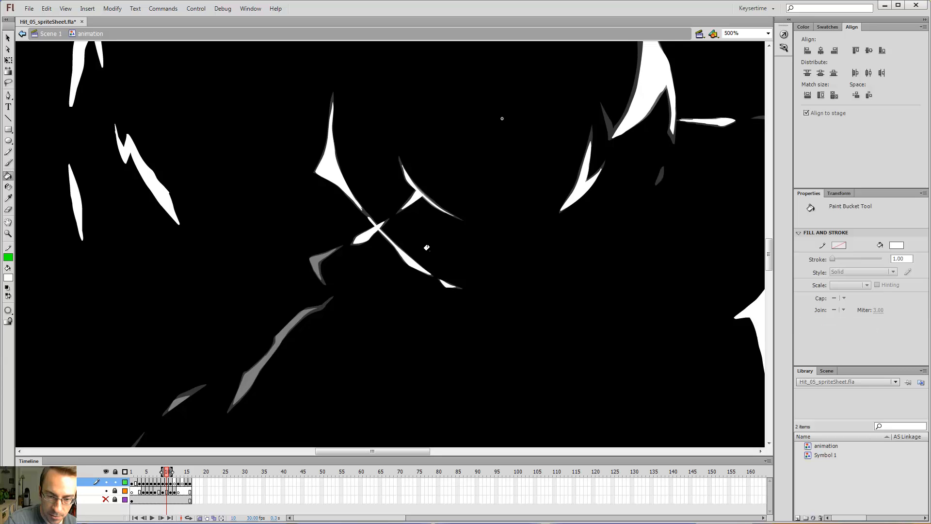
key("period")
key("comma")
Outline the hooked shard just below and left of the crossing and fill it with white.
mouse_move(372, 239)
left_mouse_down()
mouse_move(474, 163)
mouse_move(439, 171)
left_mouse_up()
key("b")
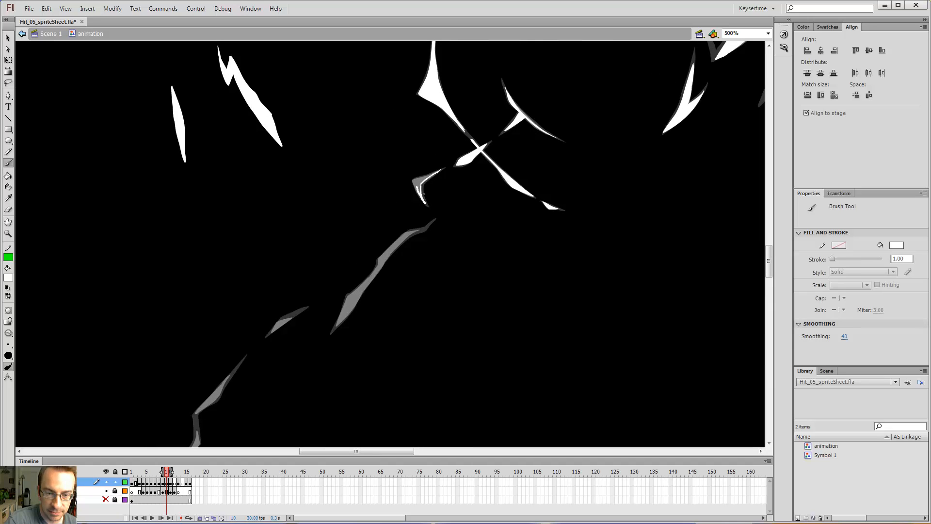
key("k")
left_click(419, 181)
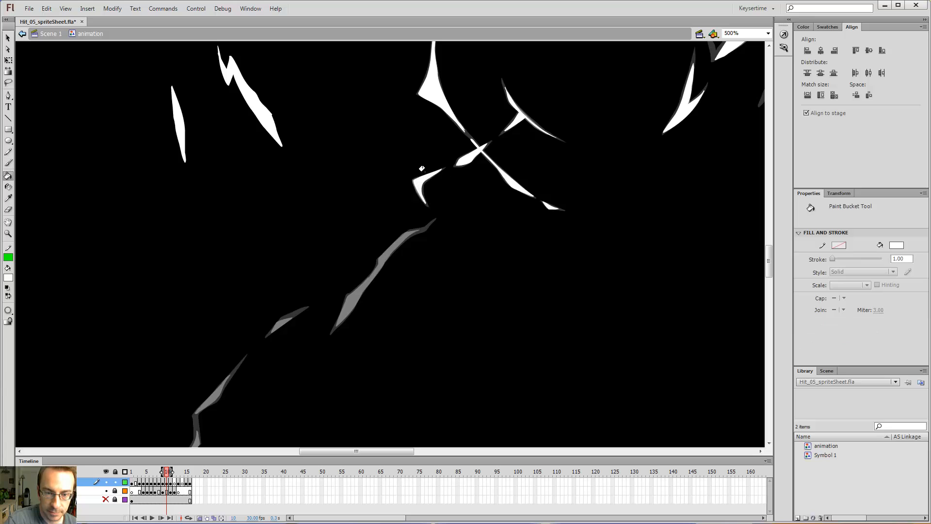
Outline the long diagonal streak of the lower-left bolt below the hooked shard and fill it with white.
key("b")
left_click_drag(417, 244, 401, 256)
left_click_drag(379, 287, 367, 303)
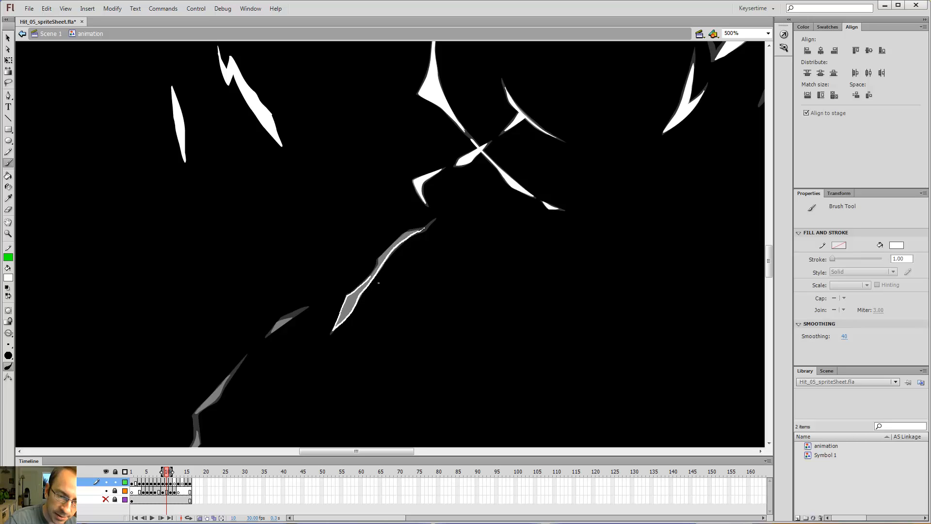
mouse_move(384, 274)
left_mouse_down()
mouse_move(438, 207)
mouse_move(569, 148)
left_mouse_up()
key("k")
left_click(350, 311)
Outline the small shard and the longer shard following the long streak down the lower-left bolt, and fill both with white.
key("b")
mouse_move(458, 236)
left_mouse_down()
mouse_move(438, 252)
mouse_move(437, 266)
mouse_move(458, 236)
left_mouse_up()
key("k")
left_click(441, 247)
mouse_move(395, 284)
left_mouse_down()
mouse_move(506, 183)
mouse_move(480, 239)
mouse_move(527, 136)
left_mouse_up()
key("b")
key("k")
left_click(492, 209)
Outline the bent shard and the slim shard near the tip of the lower-left bolt, and fill both with white.
key("b")
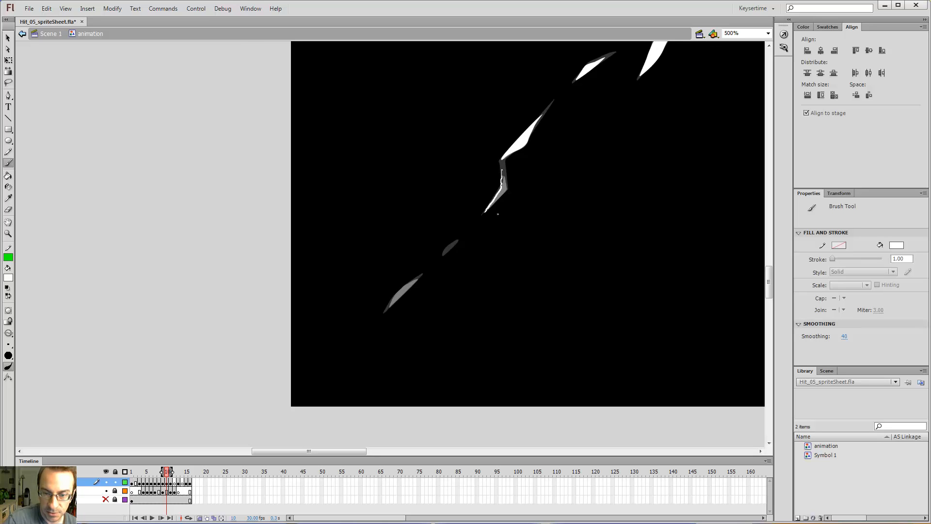
key("k")
left_click(501, 184)
key("b")
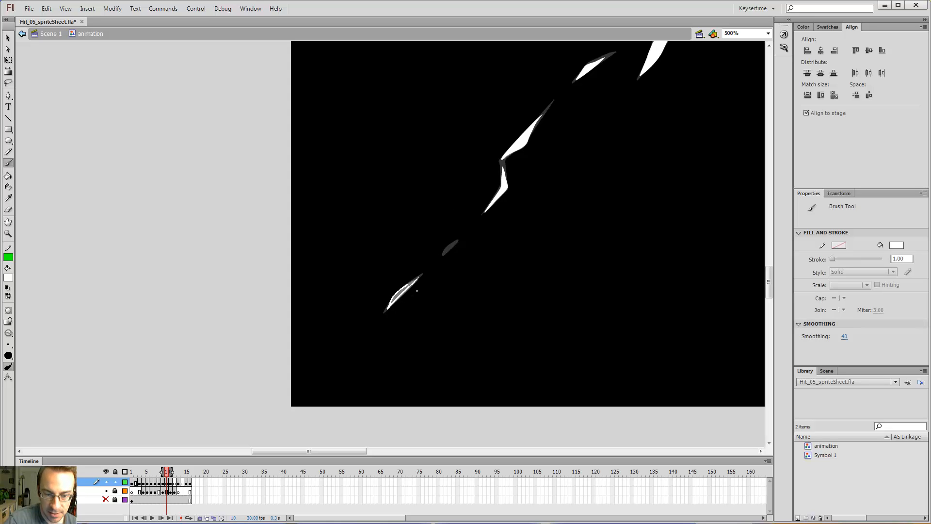
key("k")
left_click(411, 275)
Review the whole drawing of frame 10 and compare it with frame 9.
mouse_move(611, 119)
left_mouse_down()
mouse_move(431, 237)
mouse_move(364, 327)
left_mouse_up()
left_click_drag(642, 303, 467, 149)
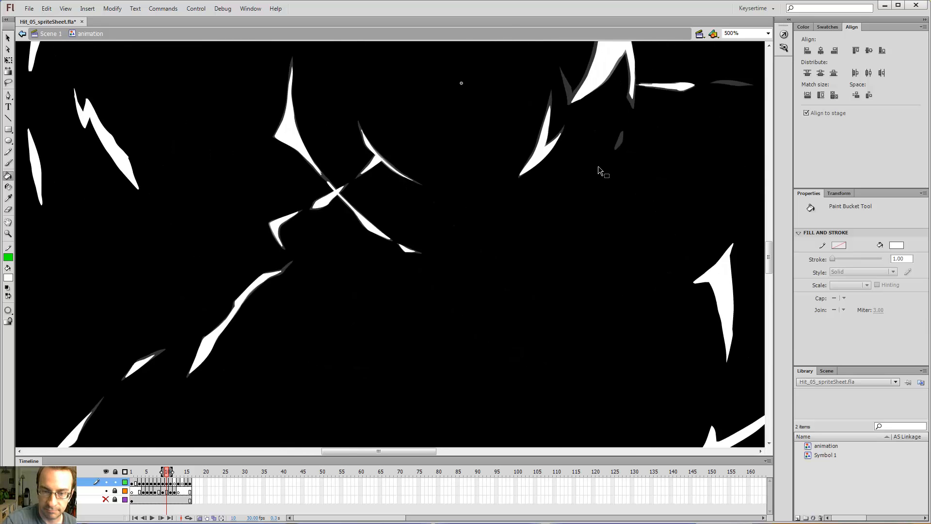
key("ctrl+minus")
left_click_drag(567, 118, 451, 305)
left_click_drag(441, 223, 558, 133)
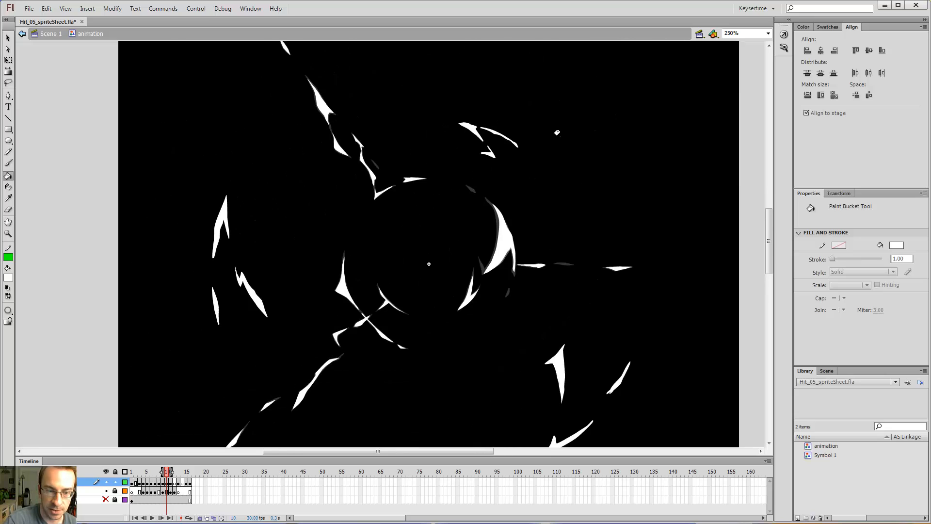
key("ctrl+minus")
key("comma")
key("period")
On frame 12, outline the large spiked shard on the left side of the central arc and fill it with white.
key("period")
key("period")
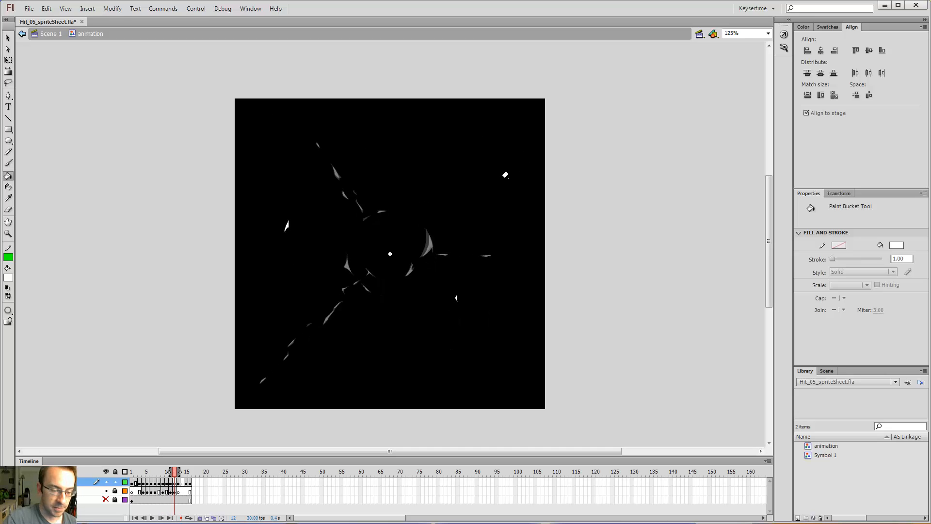
key("ctrl+equal")
key("ctrl+equal")
key("b")
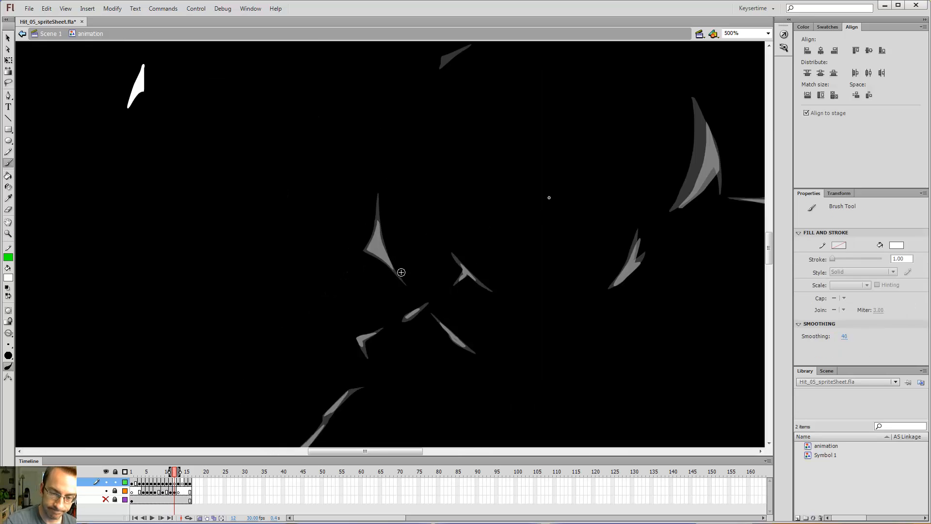
left_click_drag(398, 276, 384, 246)
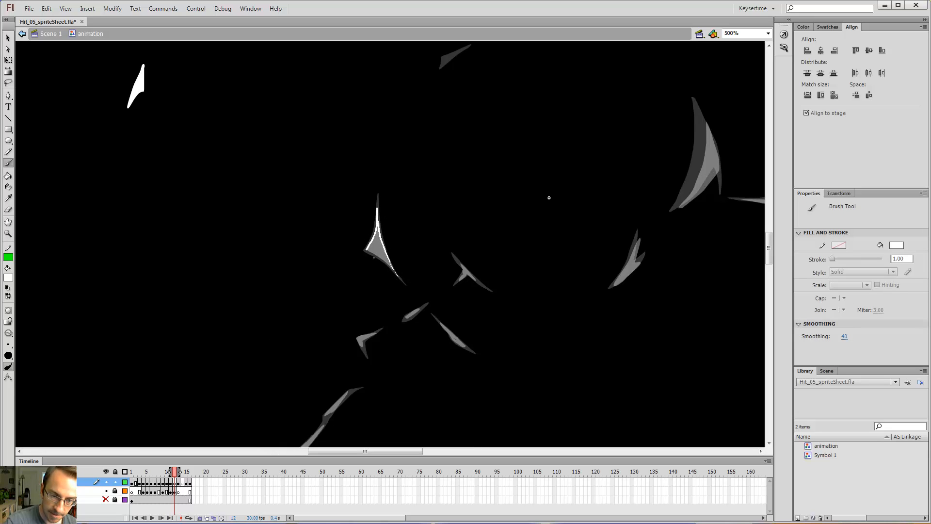
left_click_drag(388, 264, 398, 276)
key("k")
left_click(379, 246)
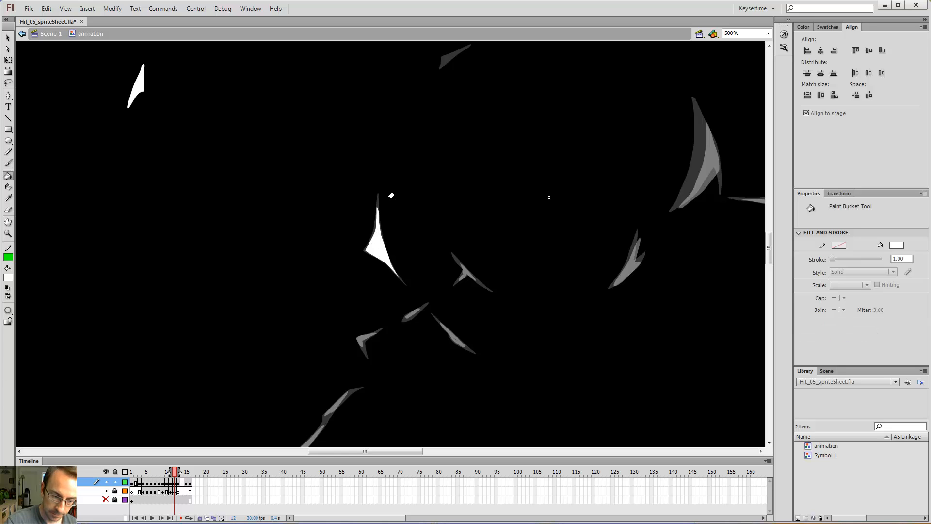
Outline the diagonal streak below the spiked shard and the small shard beside its upper end, and fill both with white.
key("b")
left_click_drag(436, 318, 479, 358)
key("k")
left_click(445, 331)
key("b")
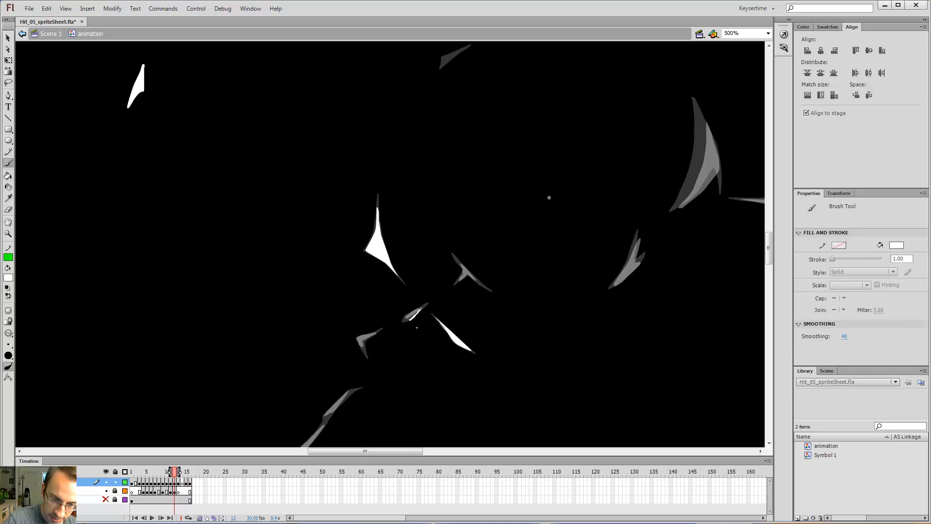
key("k")
left_click(411, 313)
Outline the small T-shaped shard above the diagonal streak and fill it with white.
key("b")
left_click_drag(455, 261, 461, 267)
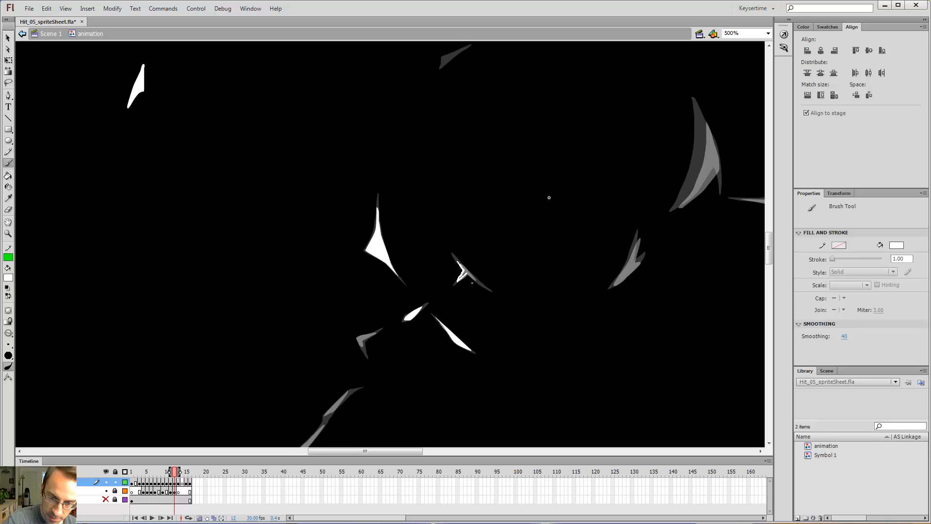
left_click_drag(461, 267, 480, 283)
key("k")
left_click(463, 272)
Outline the notched shard on the lower-right side of the central arc and fill it with white.
key("b")
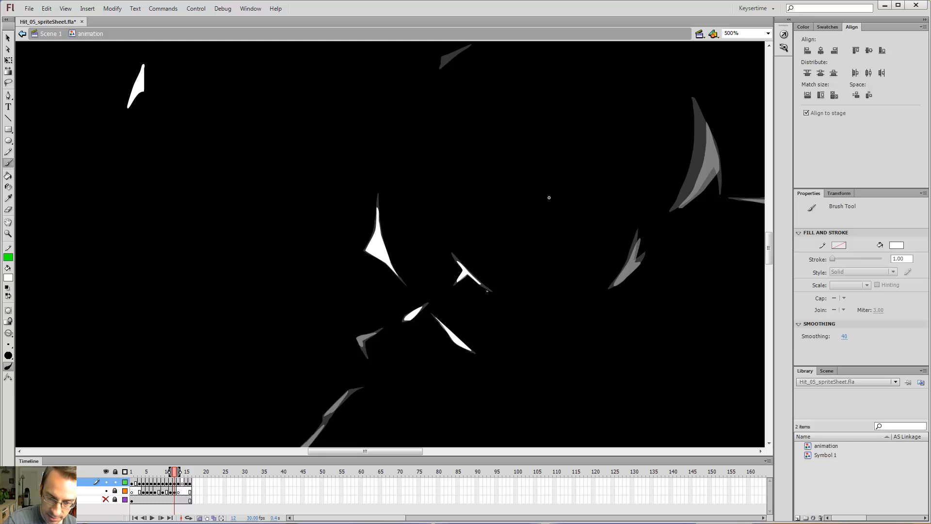
left_click_drag(593, 196, 482, 220)
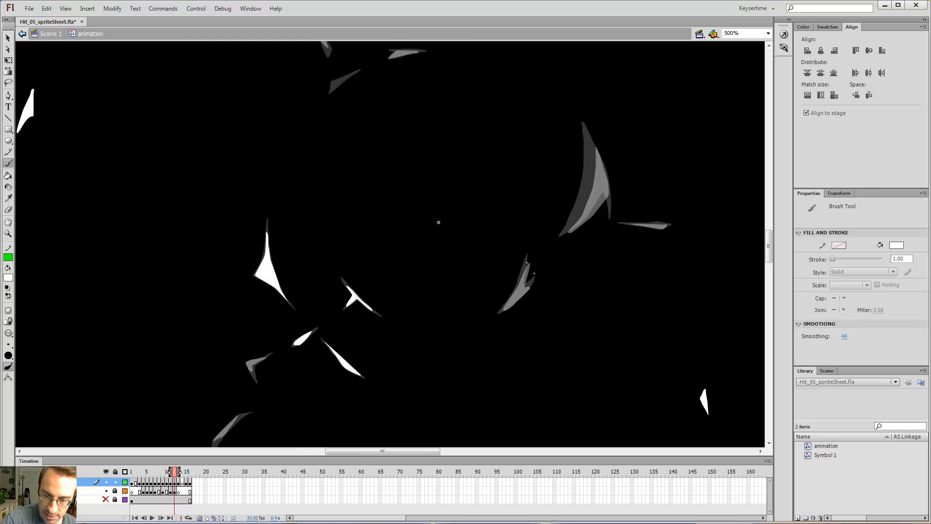
left_click_drag(527, 287, 519, 305)
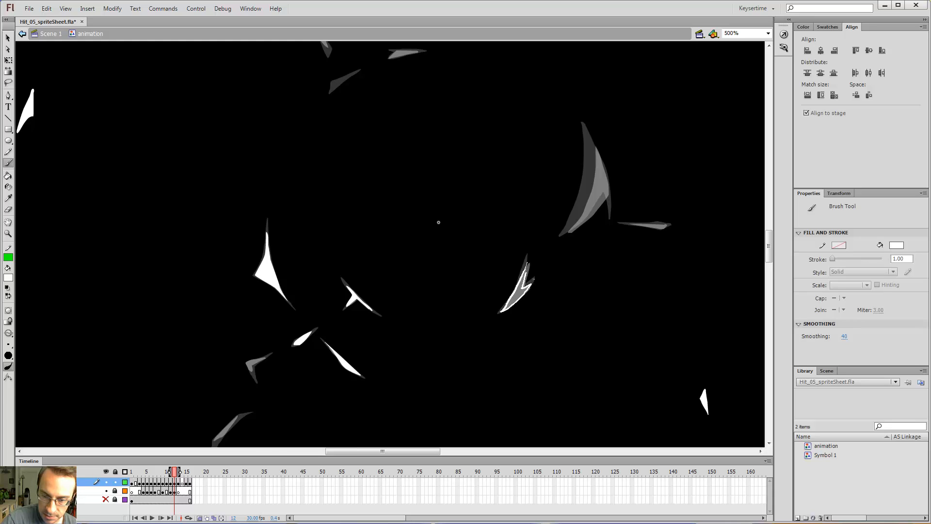
key("space")
Outline the large crescent on the right side of the central arc, checking it against frame 11, and fill it with white.
mouse_move(567, 213)
left_mouse_down()
mouse_move(438, 324)
mouse_move(445, 332)
mouse_move(460, 249)
mouse_move(481, 305)
left_mouse_up()
key("comma")
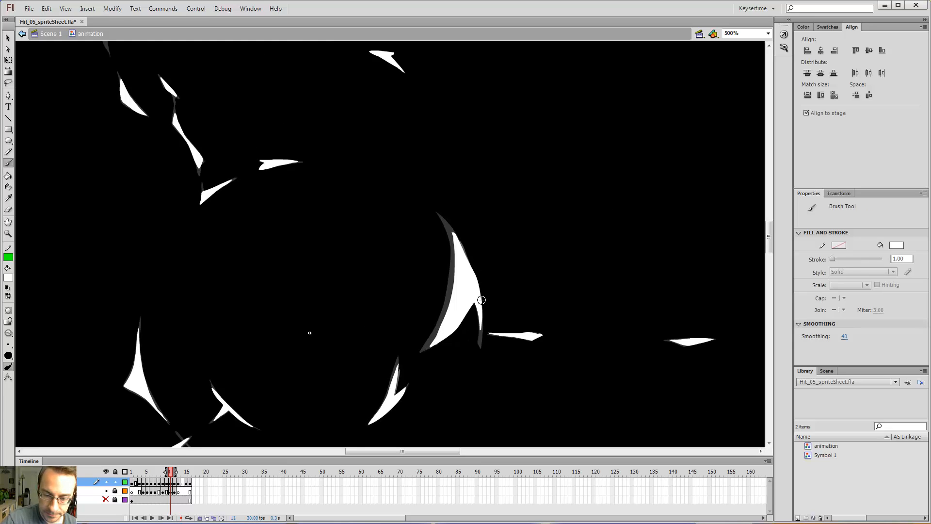
key("period")
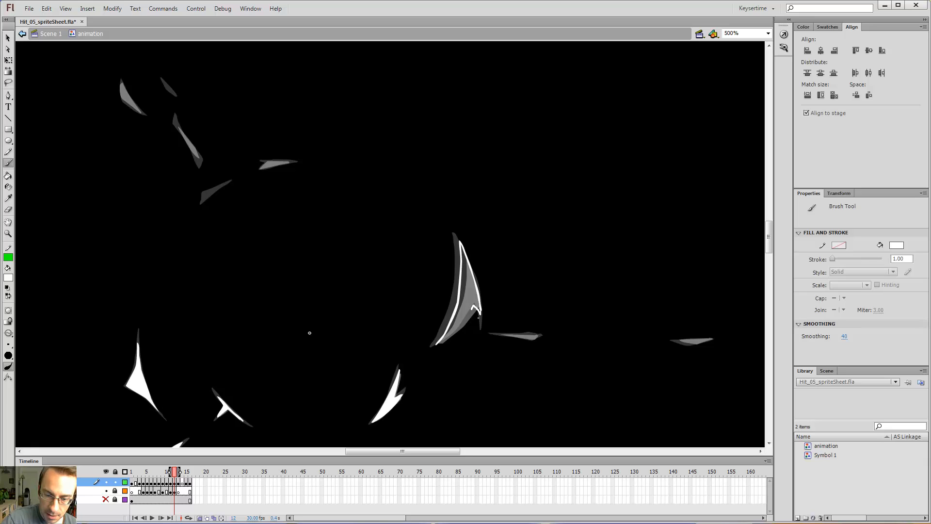
key("k")
left_click(458, 323)
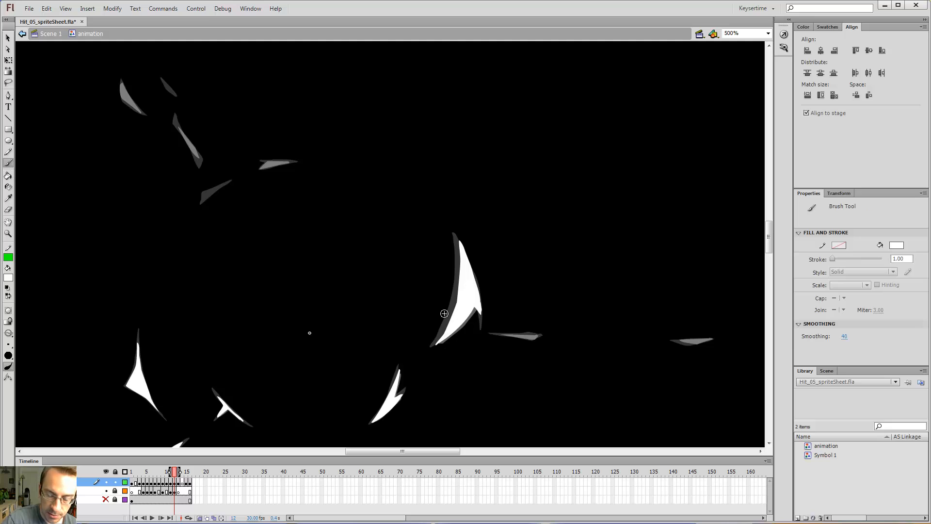
Outline the thin horizontal shard just right of the large crescent and fill it with white.
key(".")
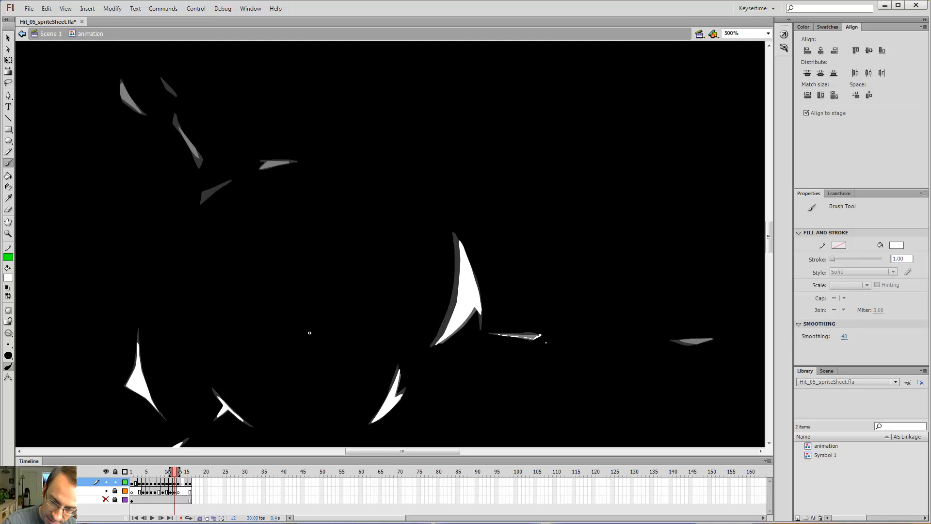
key("k")
left_click(529, 336)
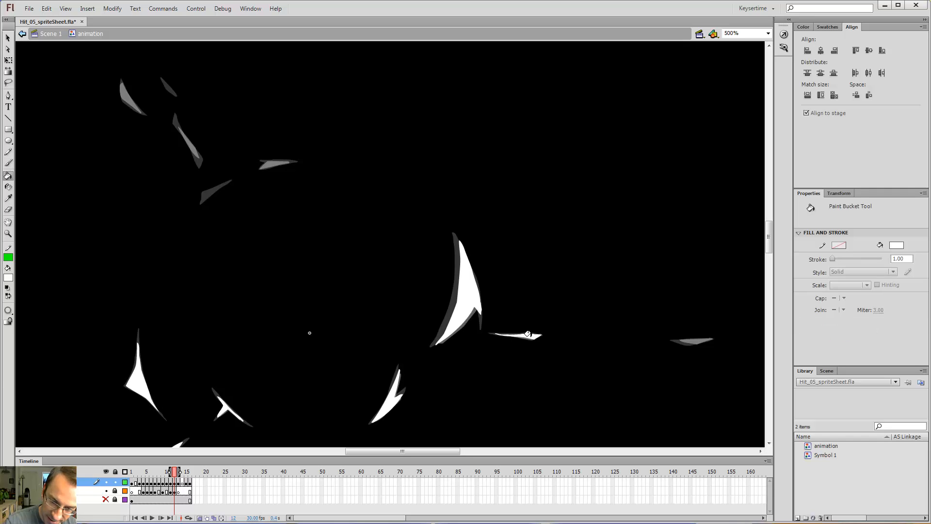
Outline the small notched shard along the top of the central arc and fill it with white.
mouse_move(285, 176)
left_mouse_down()
mouse_move(339, 319)
mouse_move(346, 311)
left_mouse_up()
key("b")
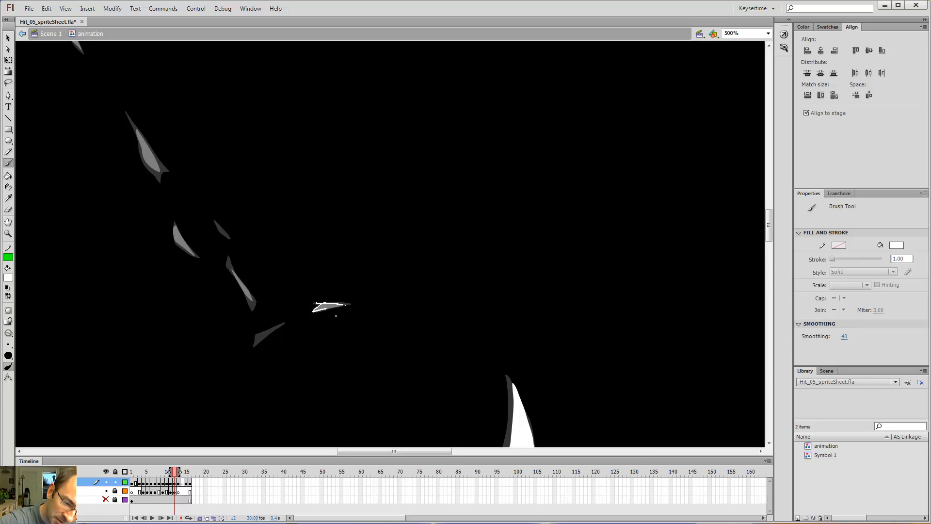
left_click_drag(351, 313, 342, 301)
key("e")
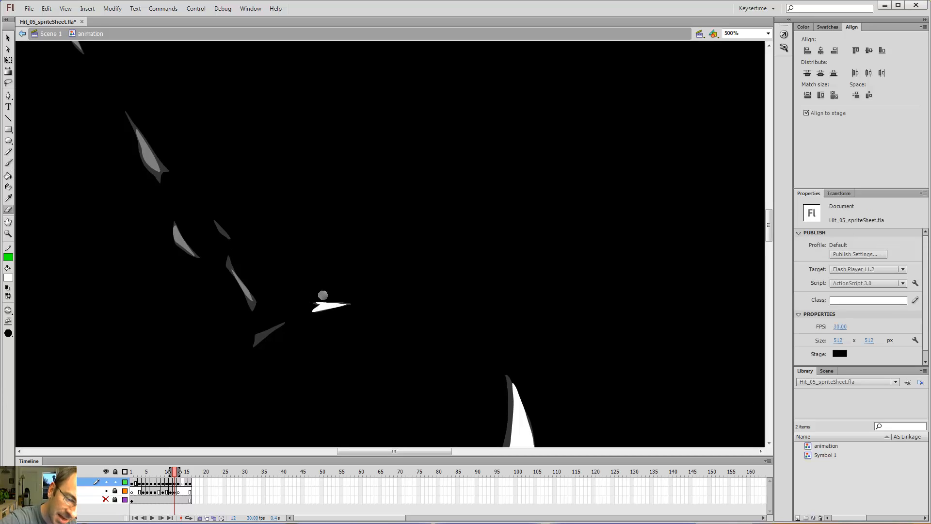
Draw the narrow streak and the curved shard above it in the upper-left bolt as solid white shapes.
key("b")
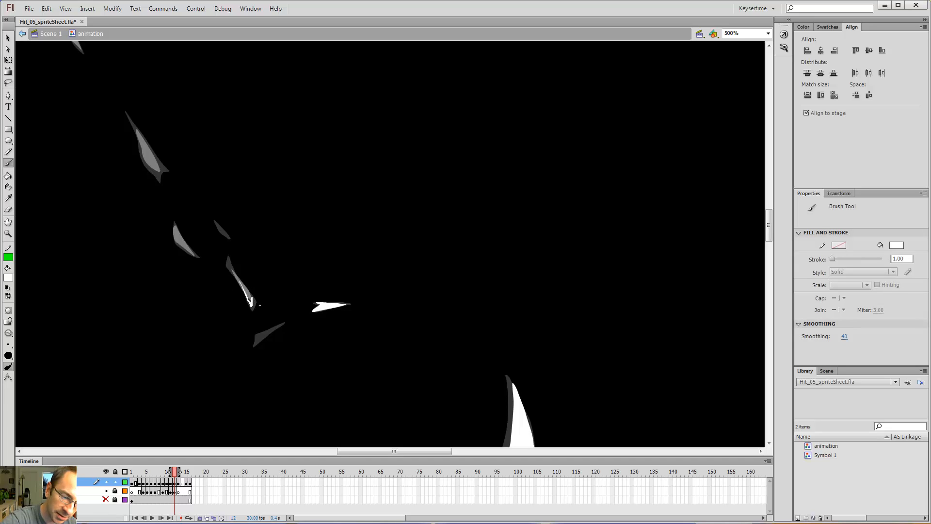
left_click_drag(233, 272, 250, 300)
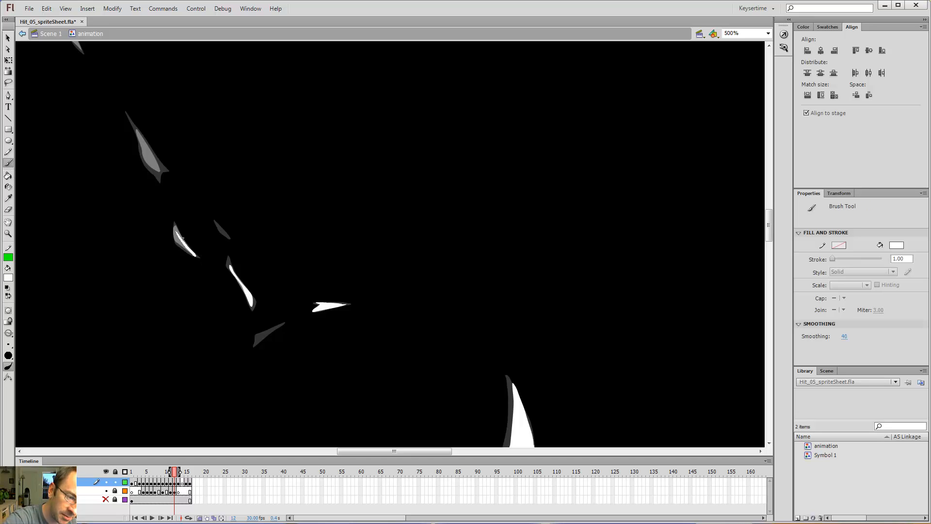
mouse_move(182, 232)
left_mouse_down()
mouse_move(176, 225)
mouse_move(182, 233)
left_mouse_up()
key("k")
left_click(179, 238)
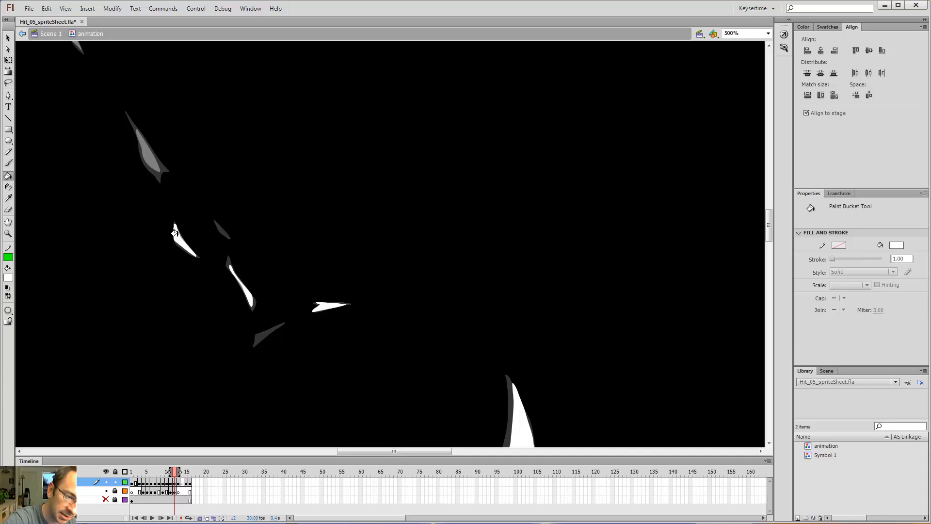
key("e")
Outline the long, fork-ended shard farther up the upper-left bolt and fill it with white.
left_click_drag(213, 234, 297, 344)
key("b")
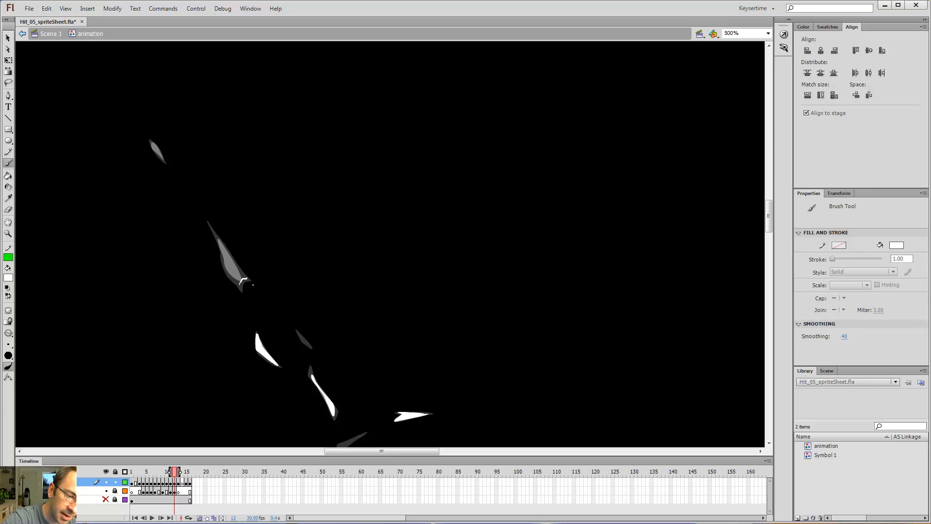
left_click_drag(237, 266, 234, 264)
key("e")
key("b")
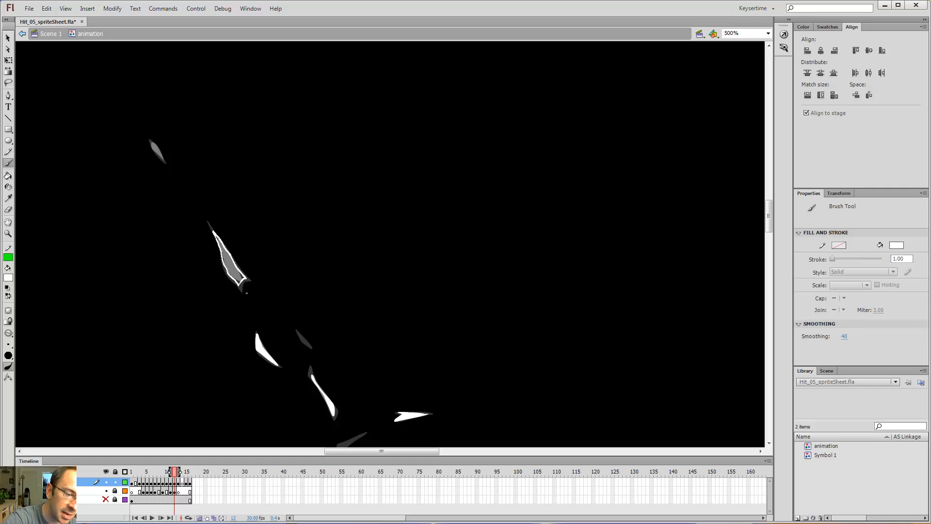
left_click_drag(246, 293, 218, 235)
Draw the small shard at the tip of the upper-left bolt as a solid white shape.
left_click_drag(215, 182, 250, 236)
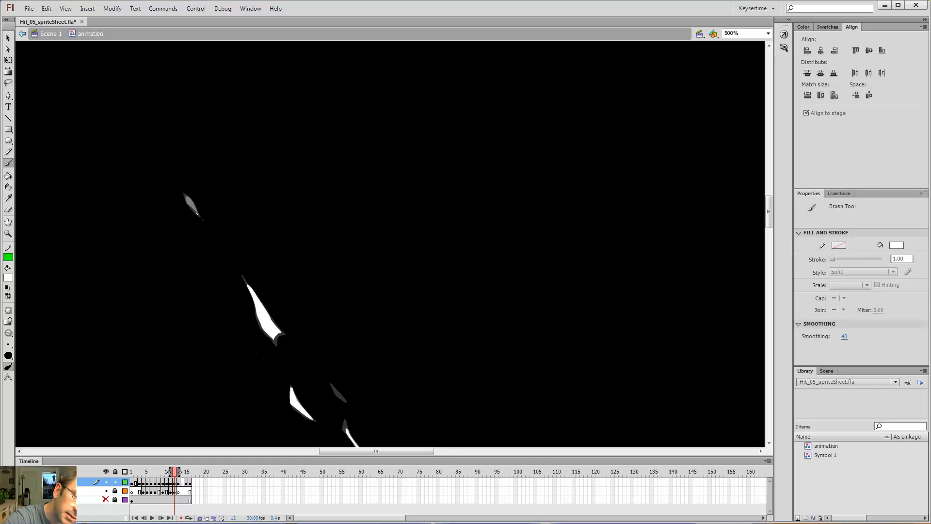
left_click_drag(203, 214, 201, 214)
key("e")
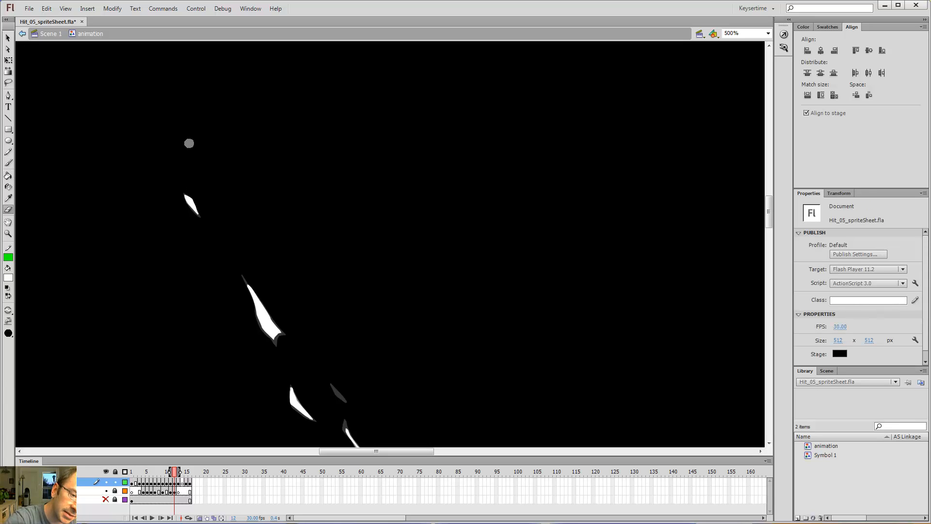
Compare the small shard at the upper-left bolt's base with frame 11 and draw it shorter in white on frame 12.
left_click_drag(447, 327, 466, 99)
left_click_drag(484, 237, 543, 134)
key("comma")
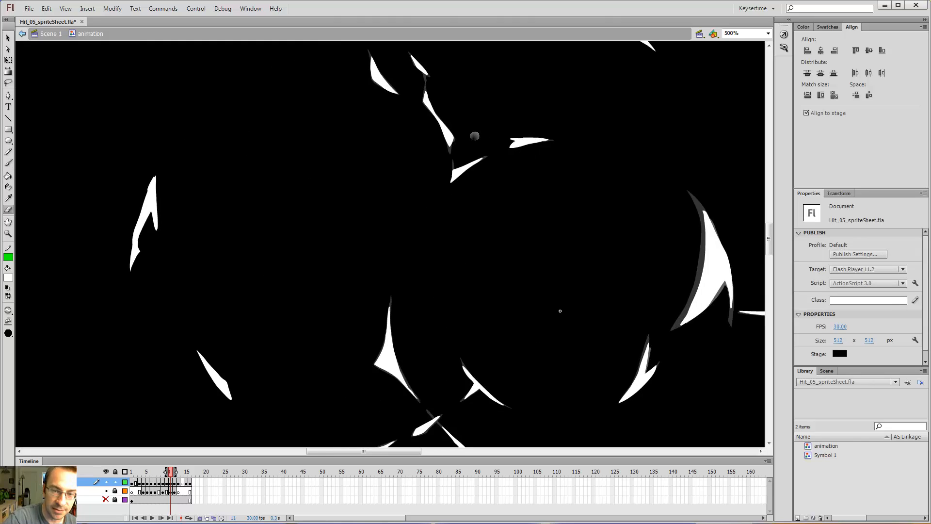
key("b")
key("period")
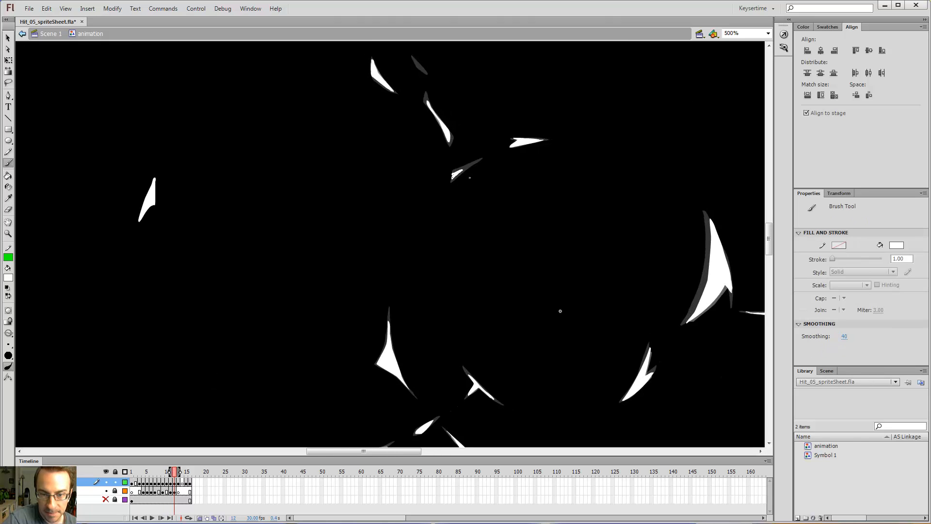
Draw the small shard at the outer end of the right-hand bolt as a solid white shape on frame 12.
key("ctrl+minus")
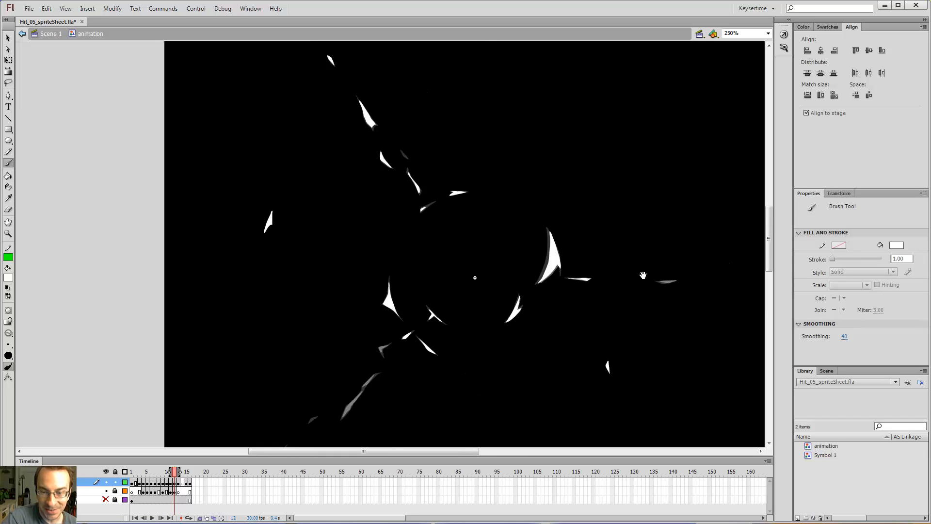
left_click_drag(641, 273, 495, 222)
left_click(530, 239, "ctrl")
left_click(416, 244, "ctrl")
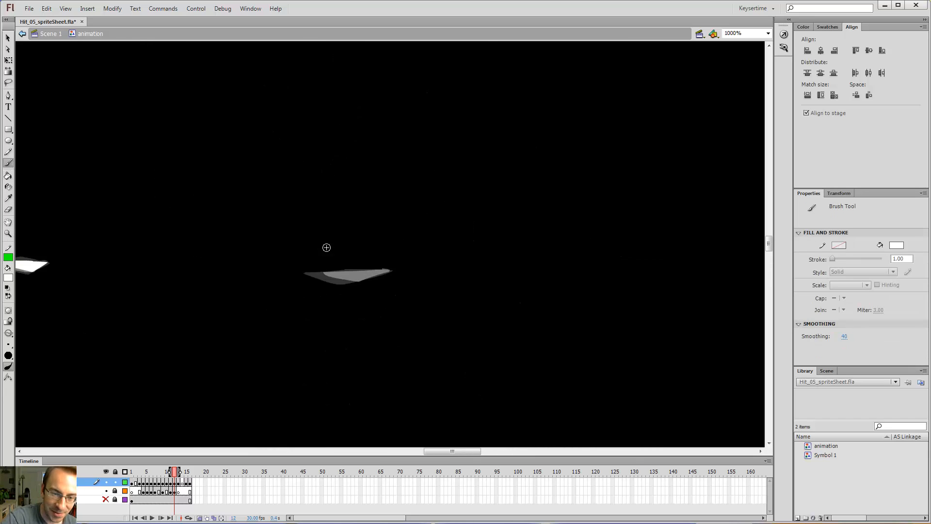
left_click_drag(315, 273, 324, 275)
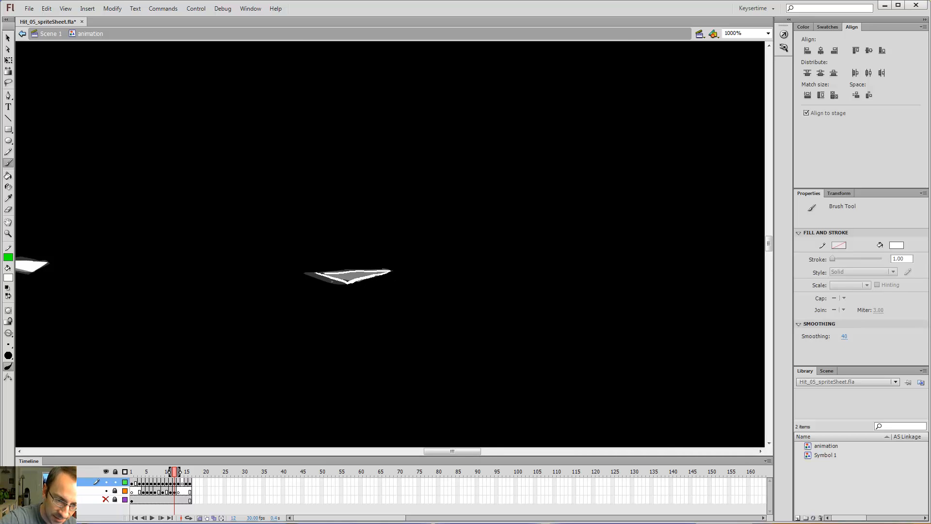
left_click_drag(332, 281, 369, 272)
key("e")
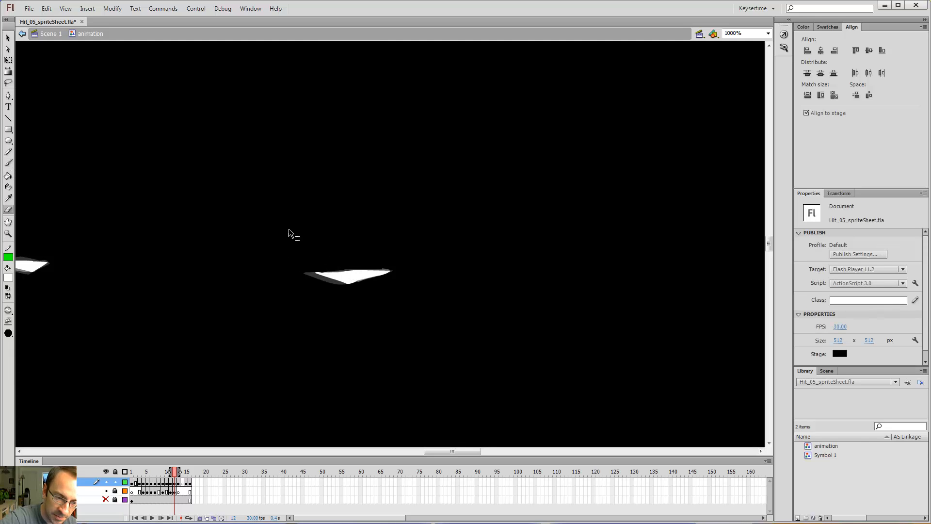
Draw the hooked shard near the base of the lower-left bolt as a solid white shape.
key("ctrl+minus")
left_click_drag(366, 296, 657, 136)
mouse_move(471, 242)
left_mouse_down()
mouse_move(489, 228)
mouse_move(698, 178)
left_mouse_up()
key("b")
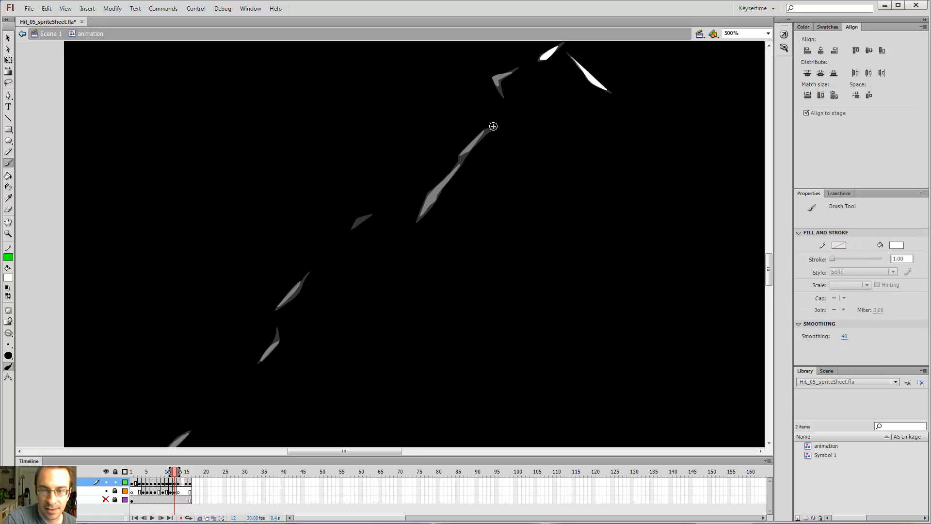
left_click(505, 83, "ctrl")
left_click_drag(423, 219, 412, 228)
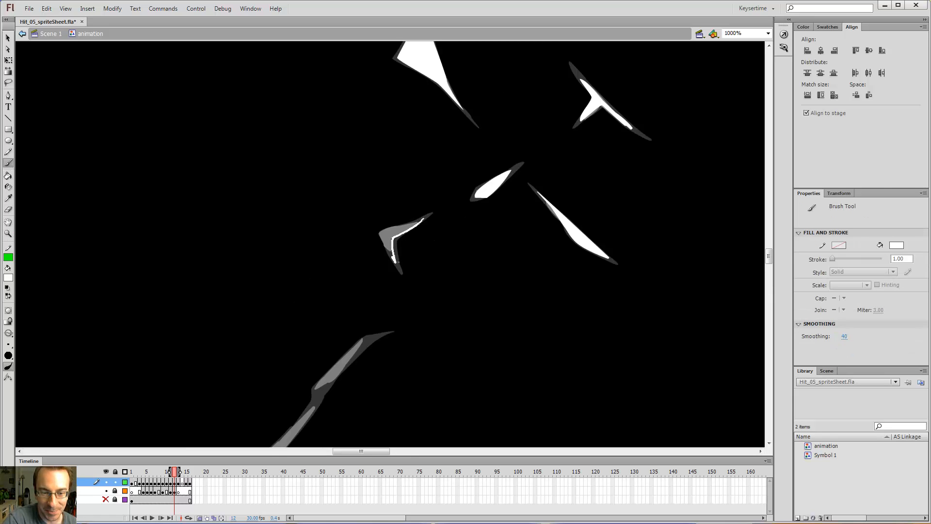
mouse_move(425, 220)
left_mouse_down()
mouse_move(386, 234)
mouse_move(394, 255)
left_mouse_up()
Outline the narrow shard just below the hooked one on the lower-left bolt and fill it with white.
mouse_move(366, 347)
left_mouse_down()
mouse_move(405, 299)
mouse_move(574, 187)
left_mouse_up()
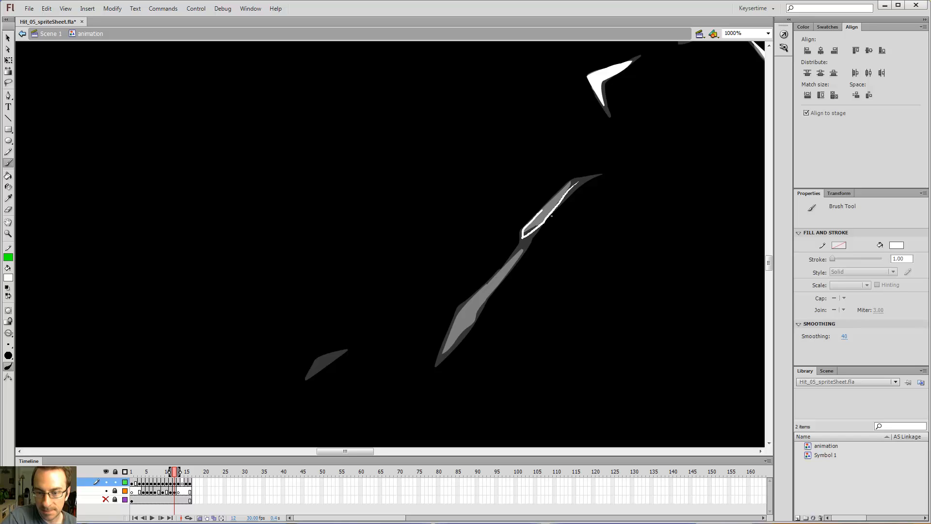
left_click_drag(584, 178, 585, 179)
key("k")
left_click(542, 211)
Outline the long, wide-ended shard midway down the lower-left bolt, fill it with white and compare it with the neighbouring frames.
left_click_drag(515, 262, 642, 147)
key("b")
mouse_move(587, 194)
left_mouse_down()
mouse_move(573, 250)
mouse_move(597, 225)
left_mouse_up()
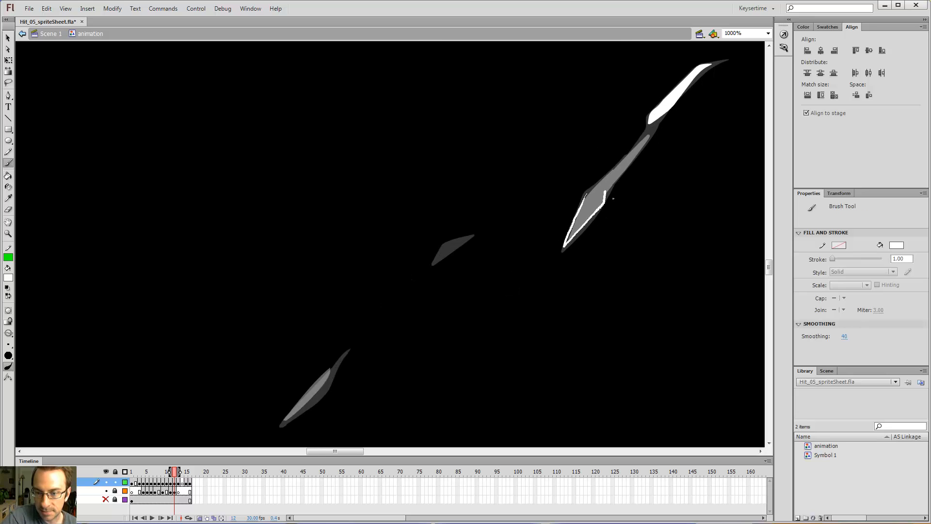
left_click_drag(617, 195, 657, 143)
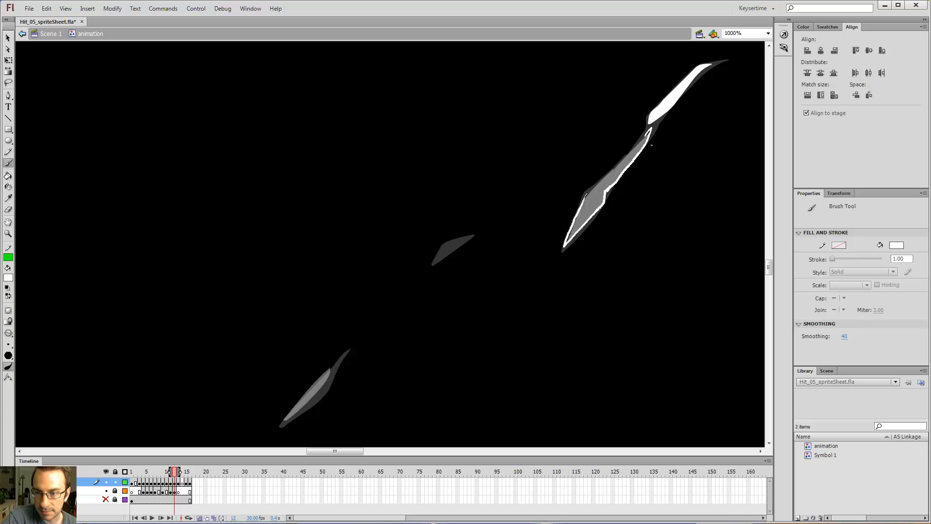
left_click_drag(597, 200, 593, 204)
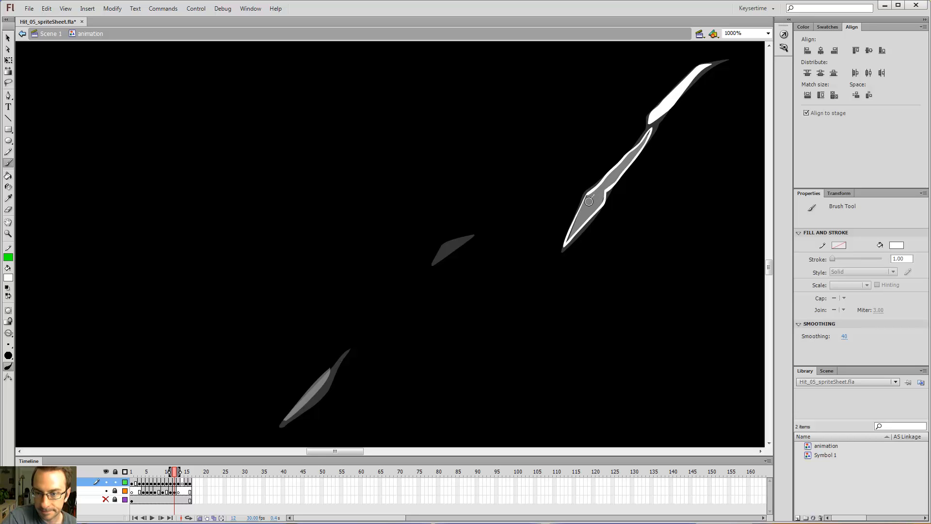
key("k")
left_click(576, 220)
key("comma")
key("period")
key("period")
key("comma")
key("comma")
key("period")
Draw the slim shard farther out on the lower-left bolt, past the faint onion-skinned one, as a solid white shape.
mouse_move(519, 253)
left_mouse_down()
mouse_move(574, 208)
mouse_move(543, 224)
mouse_move(512, 266)
mouse_move(603, 125)
left_mouse_up()
key("b")
key("k")
left_click(534, 233)
key("v")
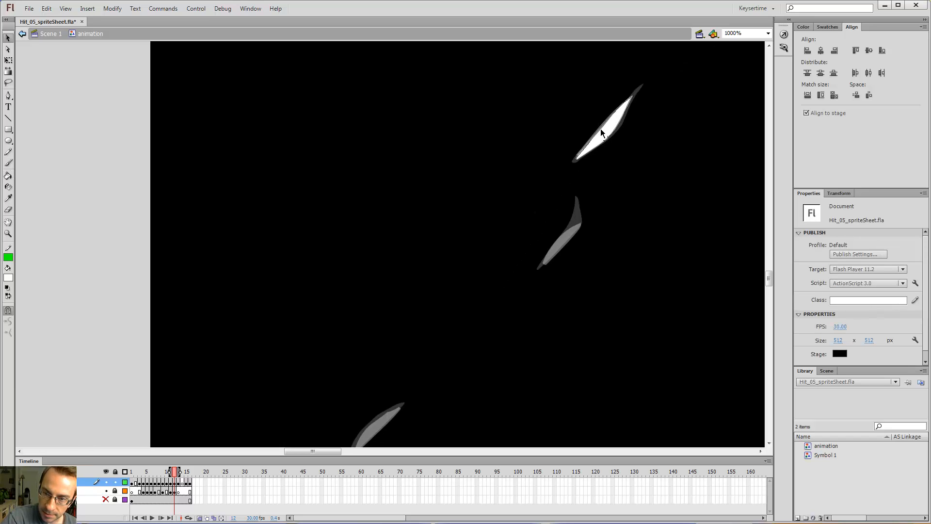
Outline the bent shard below the slim one on the lower-left bolt and fill it with white.
key("b")
left_click_drag(576, 210, 573, 224)
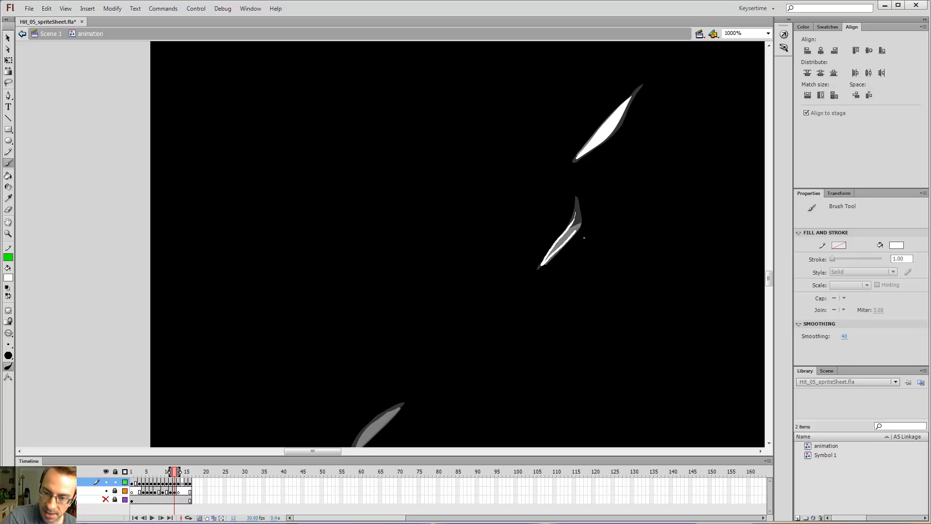
key("k")
left_click(570, 233)
Draw the outermost curved shard of the lower-left bolt as a solid white shape.
left_click_drag(441, 329, 522, 221)
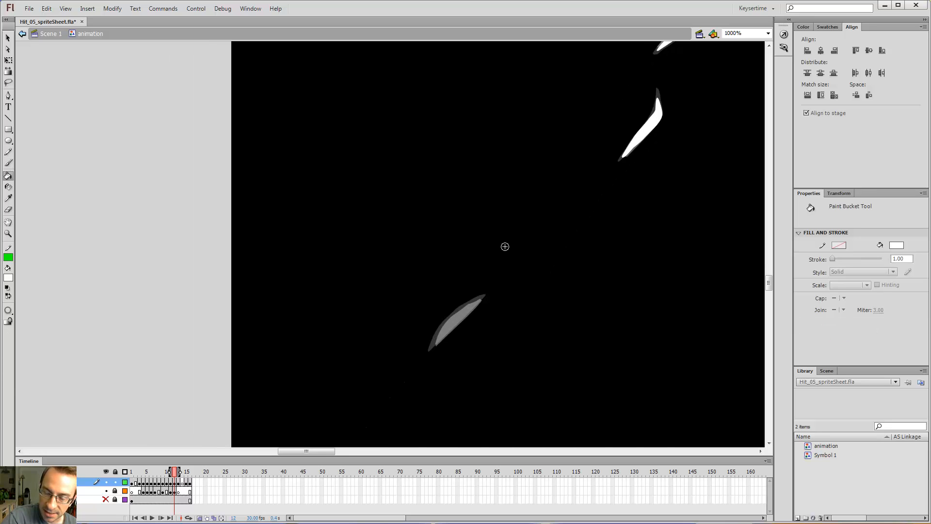
key("b")
left_click_drag(480, 298, 481, 301)
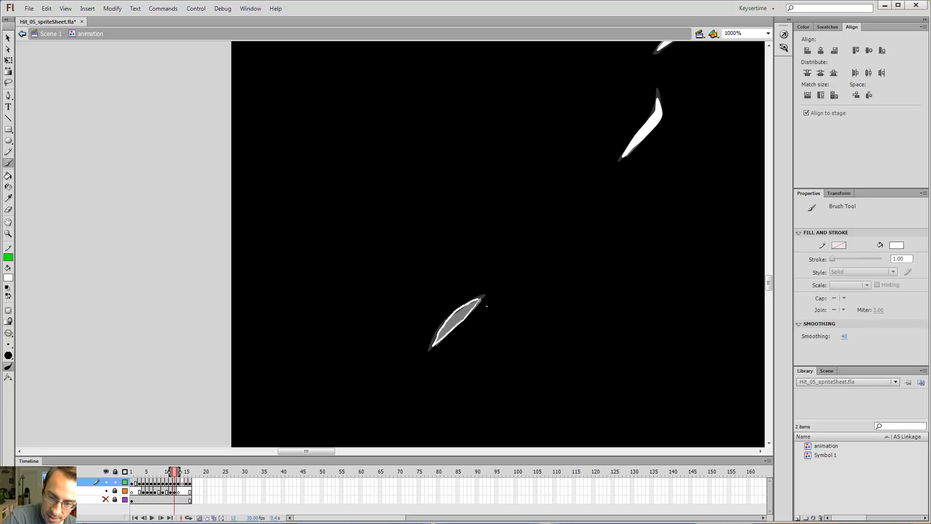
left_click_drag(486, 306, 439, 340)
key("e")
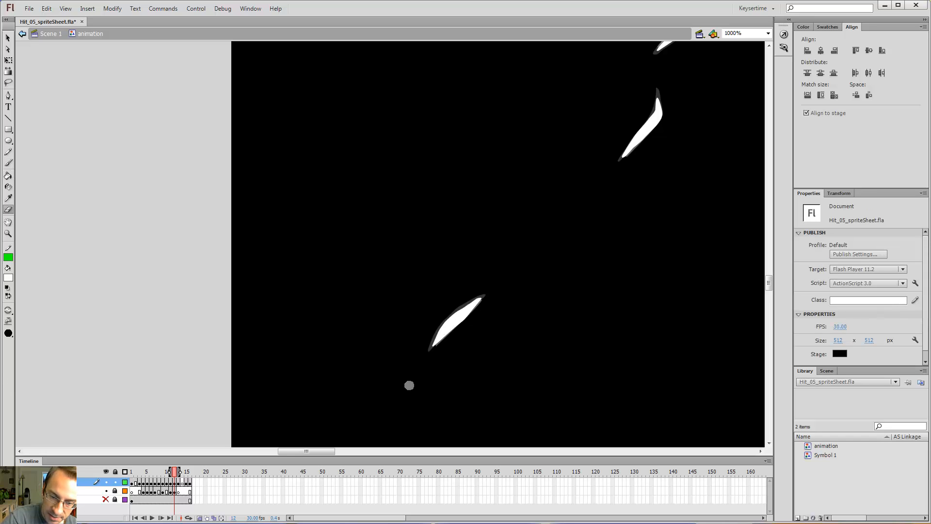
key("b")
Save the document and move ahead to frame 14.
key("ctrl+minus")
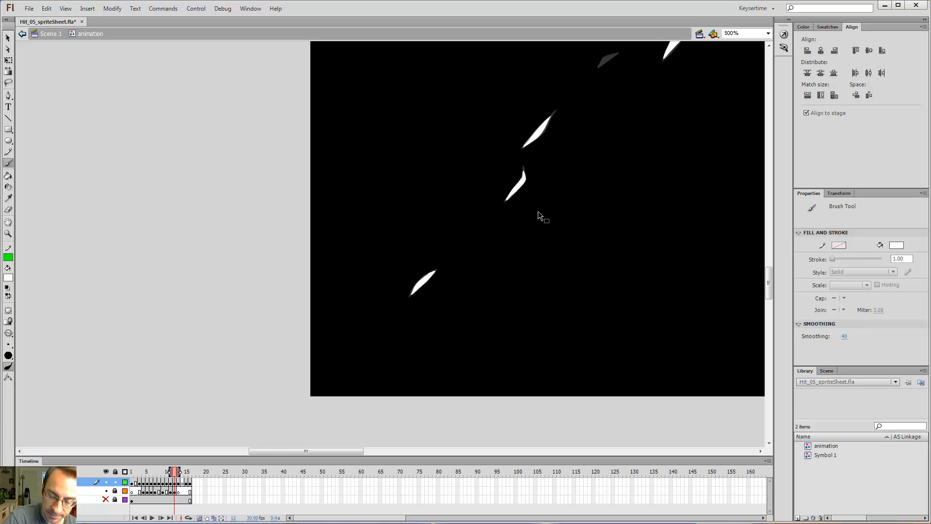
key("ctrl+minus")
key("ctrl+minus")
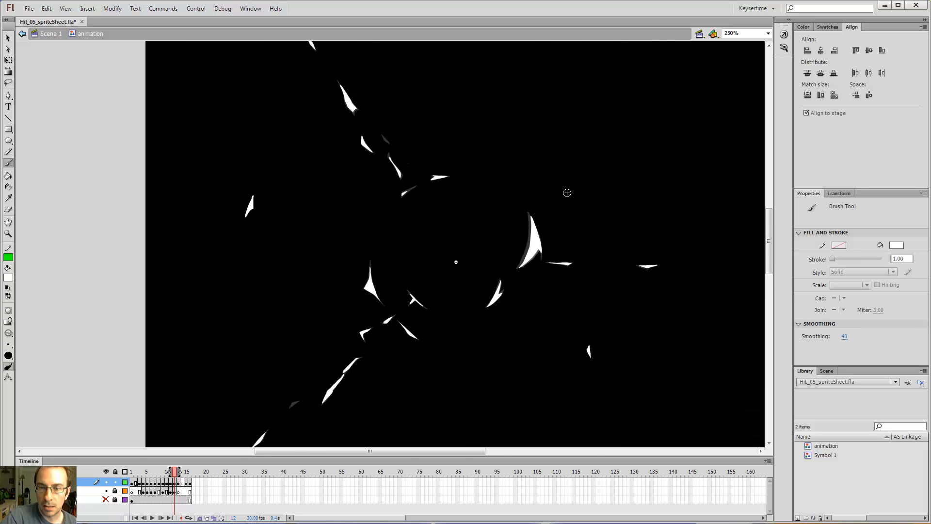
key("ctrl+s")
key("period")
key("period")
Draw the large crescent on the ring's right side as a solid white shape on frame 14, erasing the stray brush dot beside it.
key("ctrl+equal")
left_click(434, 245)
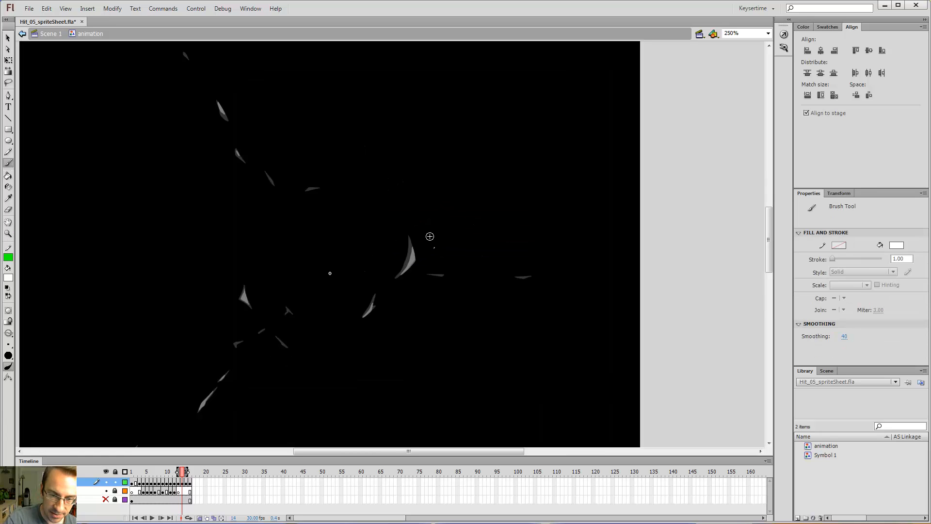
key("z")
left_click(406, 252)
key("e")
left_click_drag(447, 234, 452, 240)
key("b")
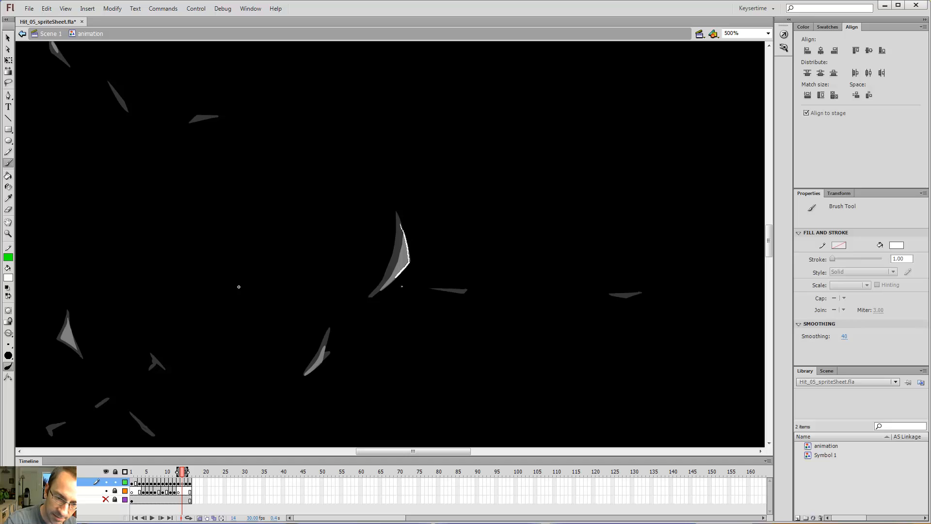
mouse_move(377, 292)
left_mouse_down()
mouse_move(399, 277)
mouse_move(395, 235)
left_mouse_up()
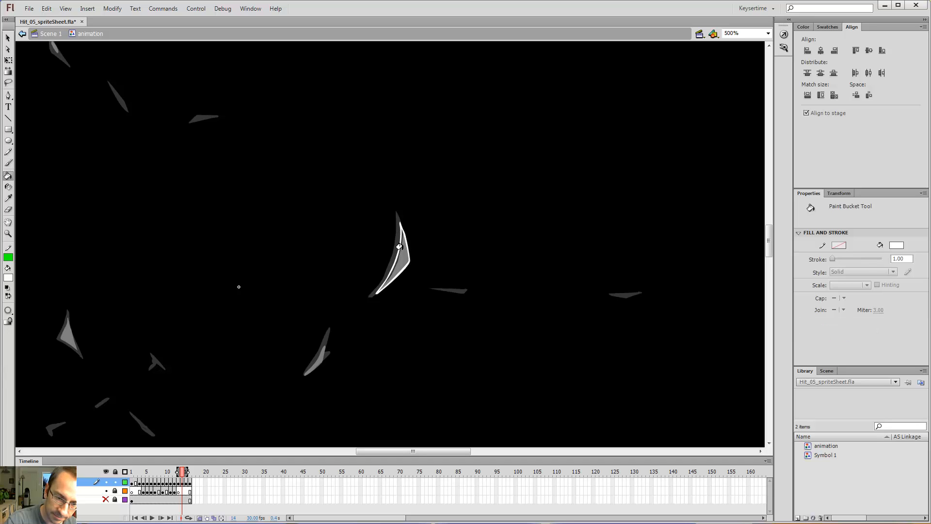
key("e")
Outline the smaller crescent at the ring's lower right and fill it with white.
scroll(407, 200, "down", 5)
scroll(503, 114, "left", 3)
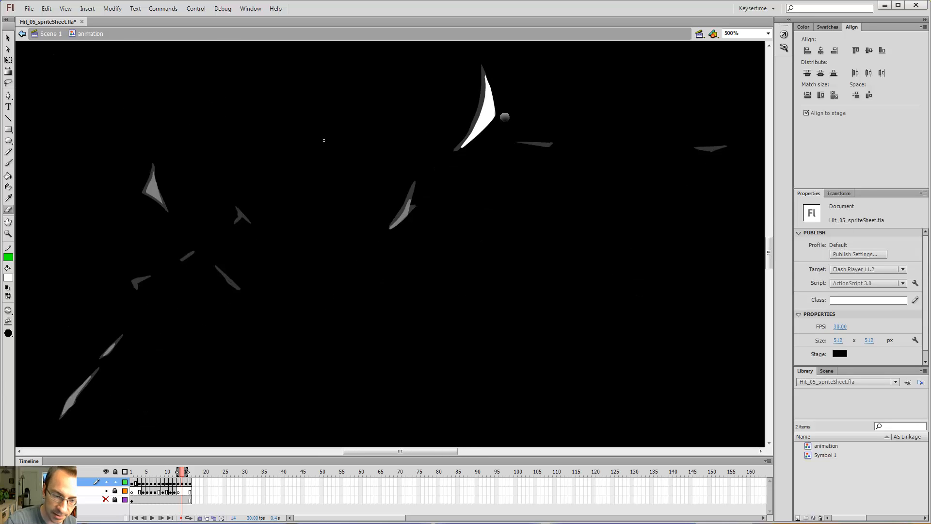
key("b")
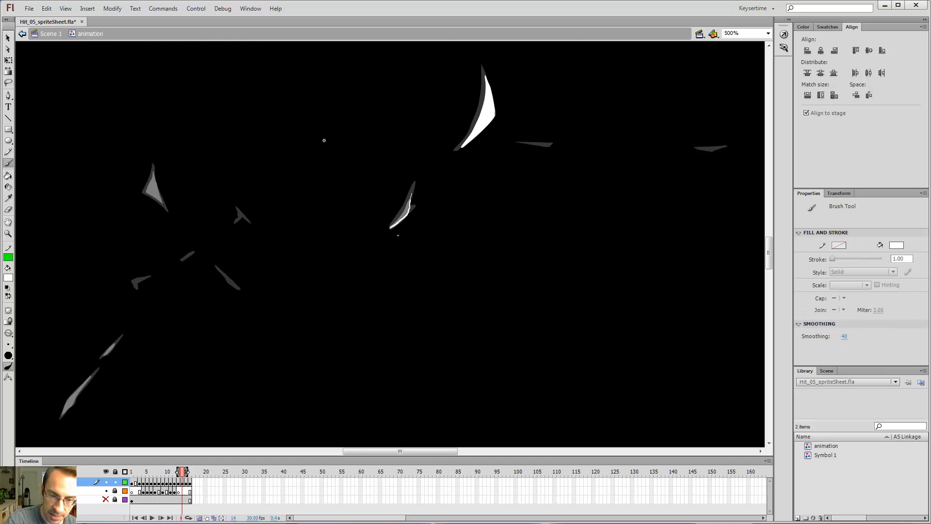
left_click_drag(412, 194, 412, 190)
key("k")
left_click(405, 212)
Outline the triangular shard on the ring's lower-left side and fill it with white.
mouse_move(434, 228)
left_mouse_down()
mouse_move(557, 191)
mouse_move(638, 189)
left_mouse_up()
key("b")
left_click_drag(368, 168, 367, 155)
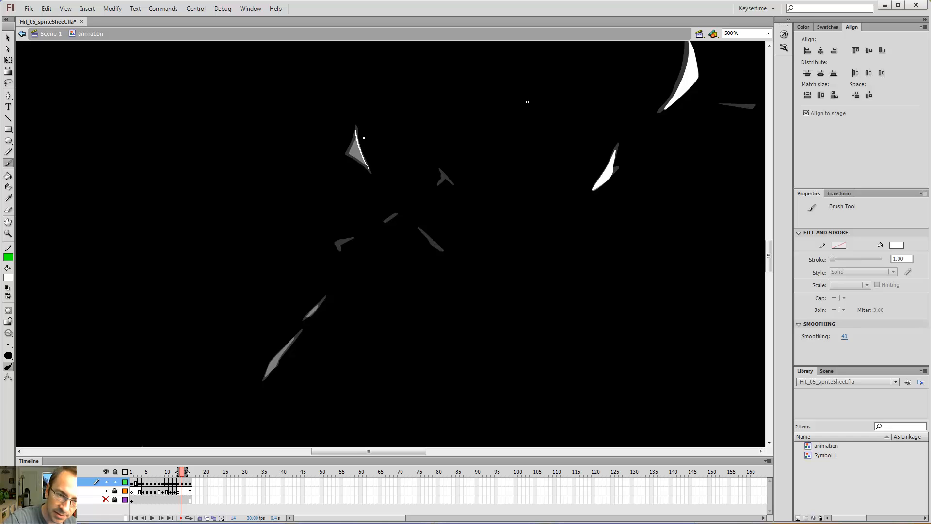
key("k")
left_click(359, 156)
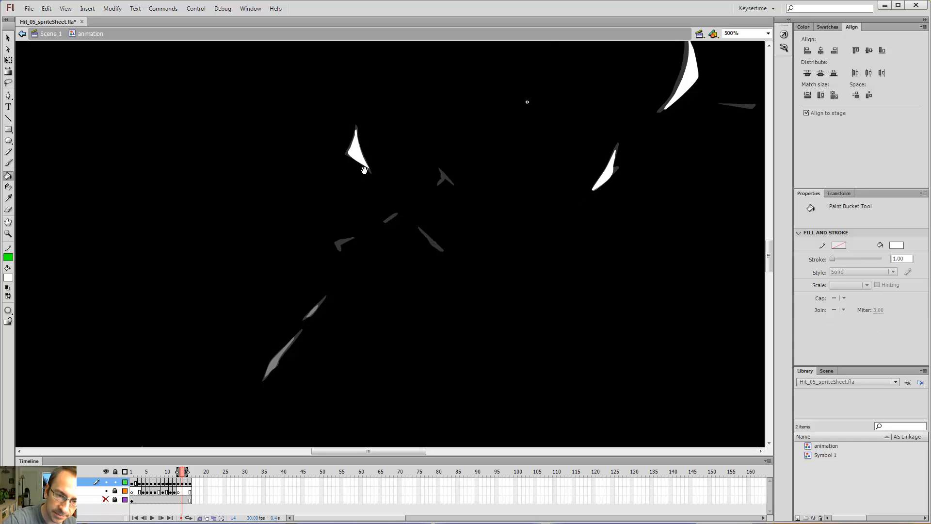
Draw the small hooked shard at the lower-left bolt's base and the narrow shard below it as solid white shapes.
left_click_drag(361, 165, 380, 109)
key("b")
mouse_move(329, 270)
left_mouse_down()
mouse_move(397, 243)
mouse_move(410, 218)
left_mouse_up()
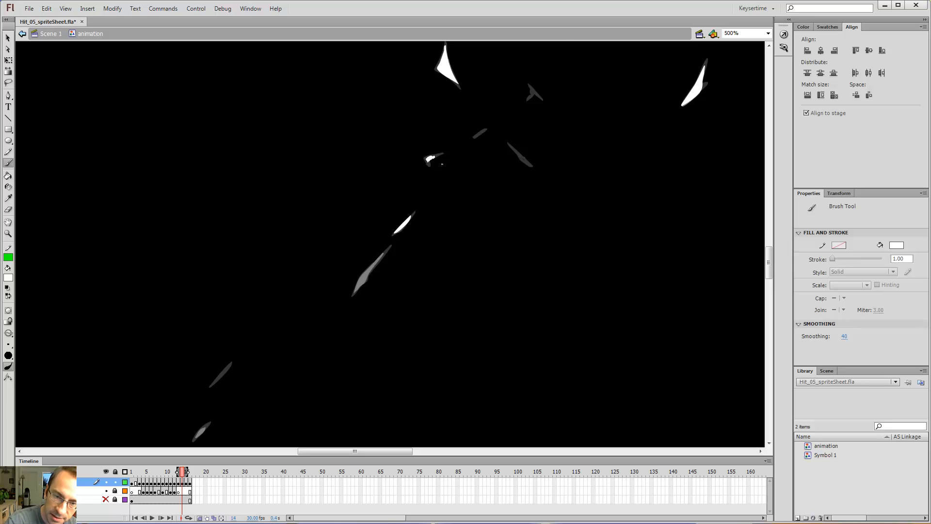
Outline the lower-left bolt's long shard on frame 14, fill it with white and compare it with the adjacent frames.
mouse_move(440, 241)
left_mouse_down()
mouse_move(568, 170)
mouse_move(506, 193)
left_mouse_up()
key("ctrl+z")
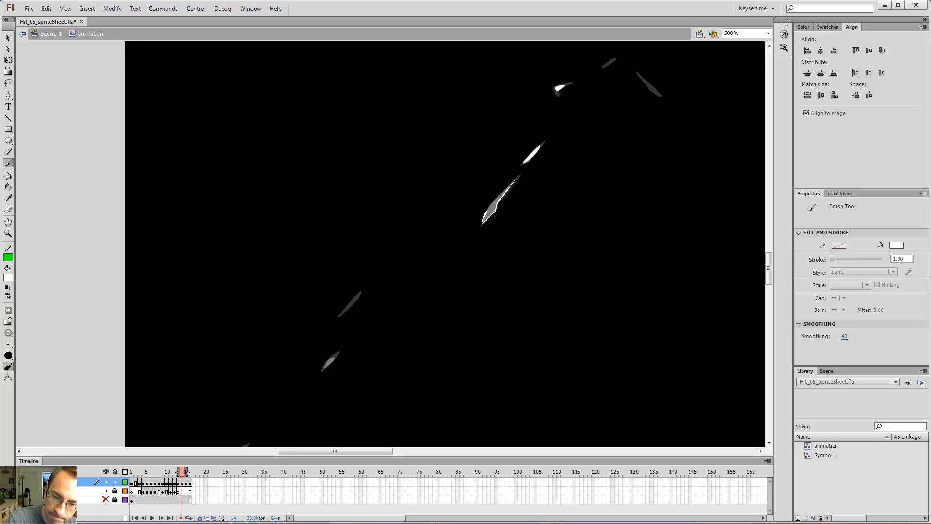
key("k")
left_click(492, 209)
key("comma")
key("period")
key("period")
key("comma")
Draw the two small outer shards of the lower-left bolt as solid white shapes.
key("e")
left_click_drag(336, 343, 491, 222)
key("b")
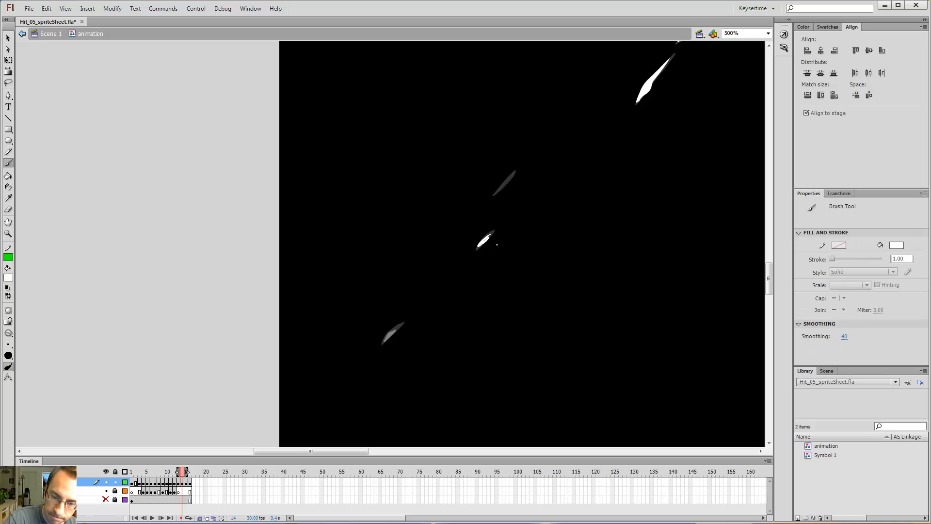
left_click_drag(401, 324, 384, 342)
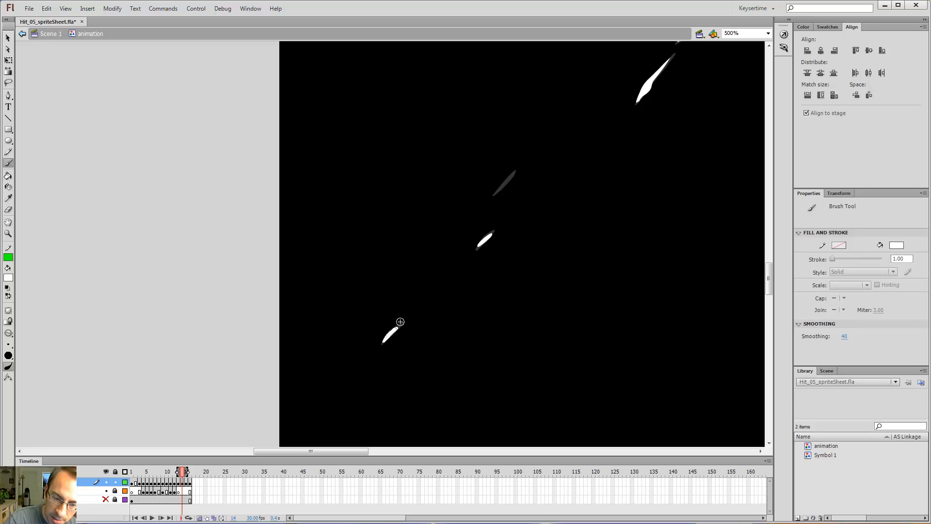
Draw the short shard above the ring and the small lower shard of the upper-left bolt as solid white shapes.
key("ctrl+minus")
left_click_drag(591, 99, 486, 327)
left_click_drag(477, 161, 467, 259)
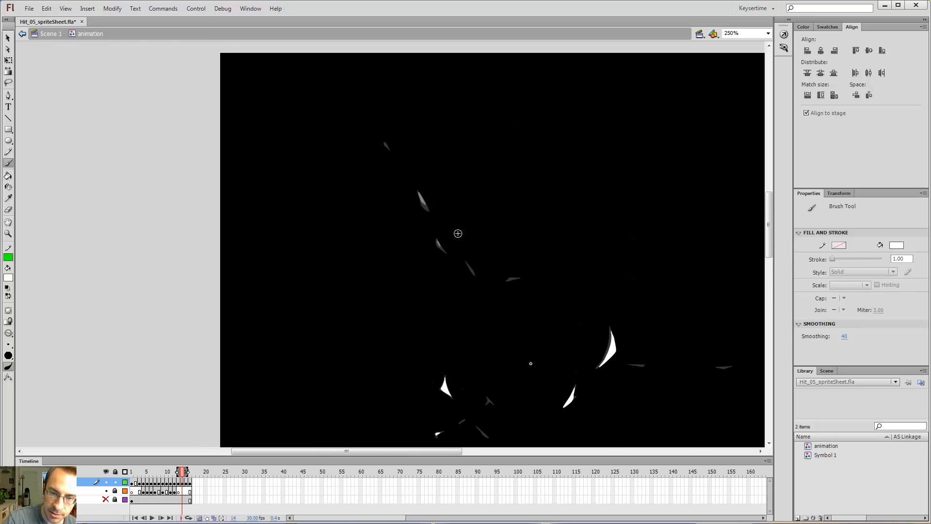
key("z")
left_click(490, 265)
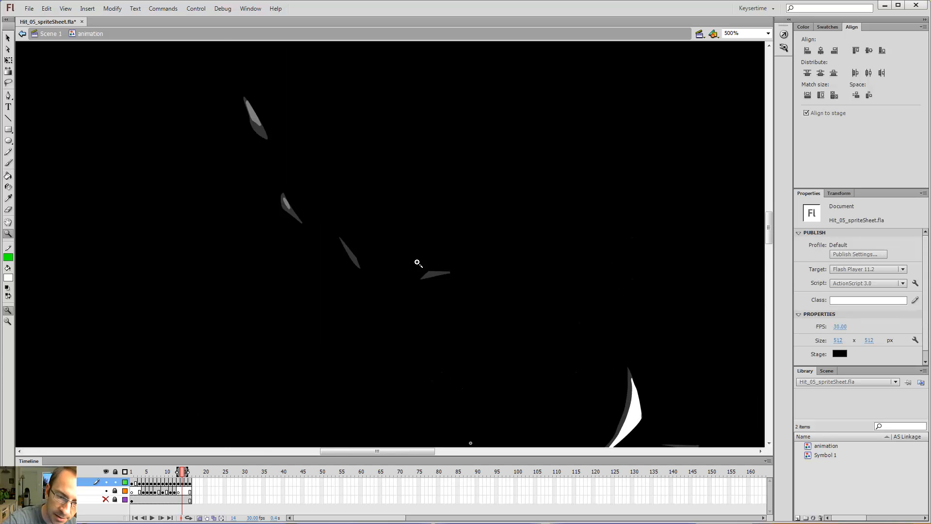
key("b")
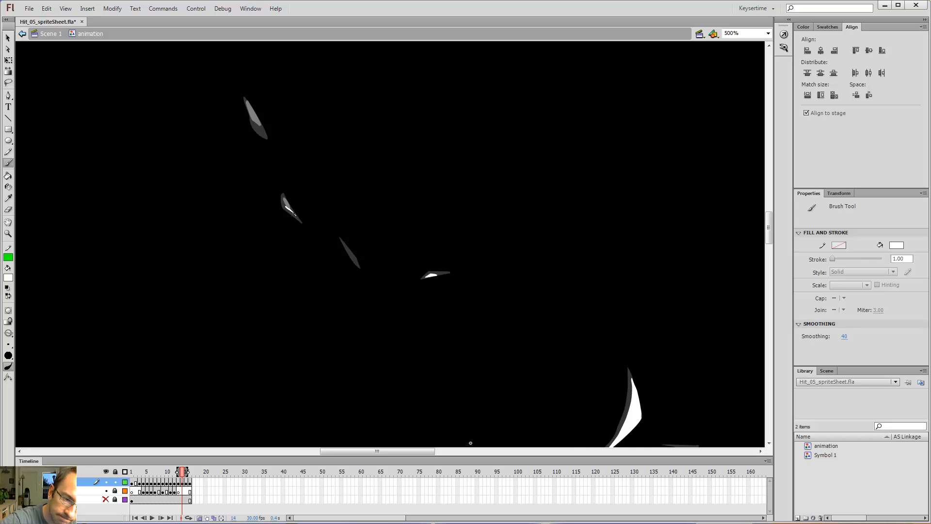
key("k")
left_click(286, 202)
Outline the next, longer shard up the upper-left bolt and fill it with white.
key("space")
left_click_drag(283, 174, 329, 249)
key("b")
left_click_drag(299, 198, 321, 208)
key("space")
key("k")
left_click(318, 220)
Draw a thin white shard at the outer end of the right-hand bolt on frame 14.
key("space")
left_click_drag(292, 170, 344, 265)
key("z")
left_click(499, 245, "alt")
key("space")
left_click_drag(576, 326, 385, 88)
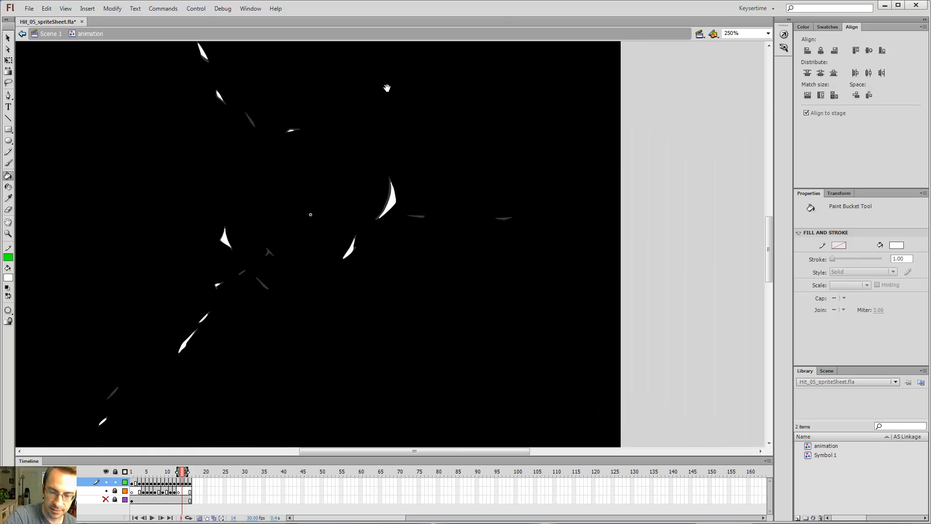
left_click(474, 204)
key("b")
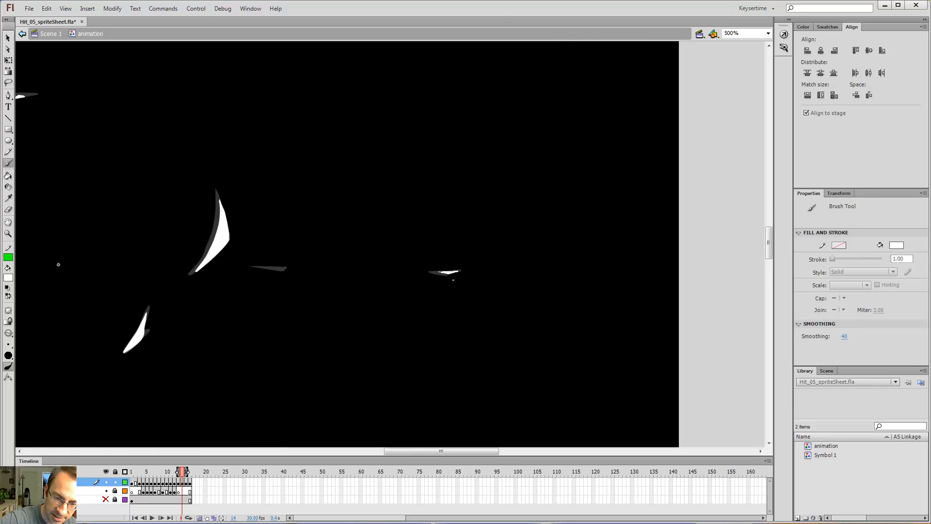
Review the whole effect by stepping back from frame 14 to frame 9.
key("ctrl+minus")
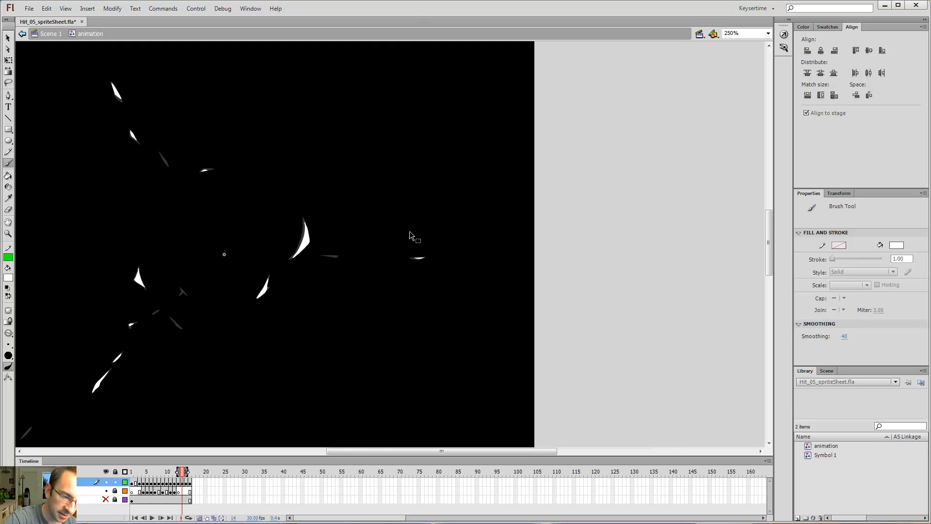
key("ctrl+minus")
key("comma")
key("comma")
key("comma")
key("comma")
key("comma")
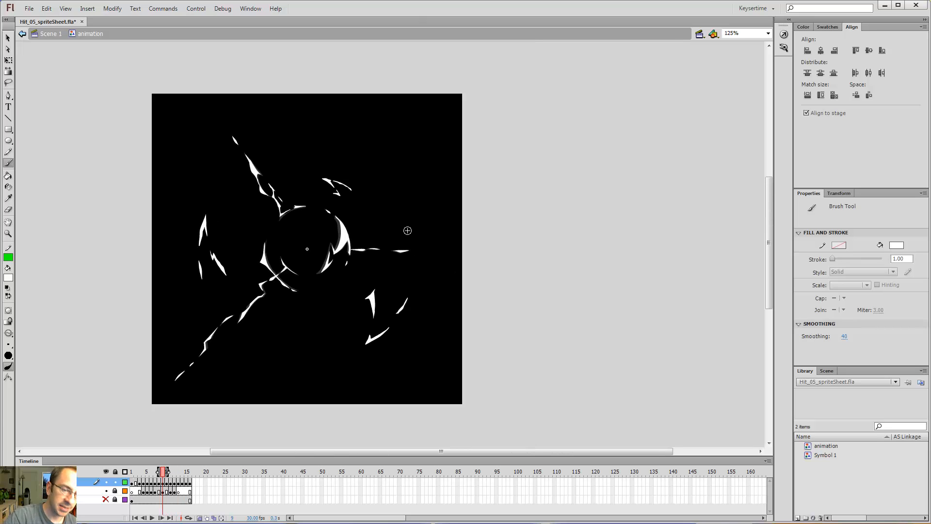
Save the file from frame 8 and insert blank keyframes at frames 8 and 10 on the orange layer.
key("comma")
key("ctrl+s")
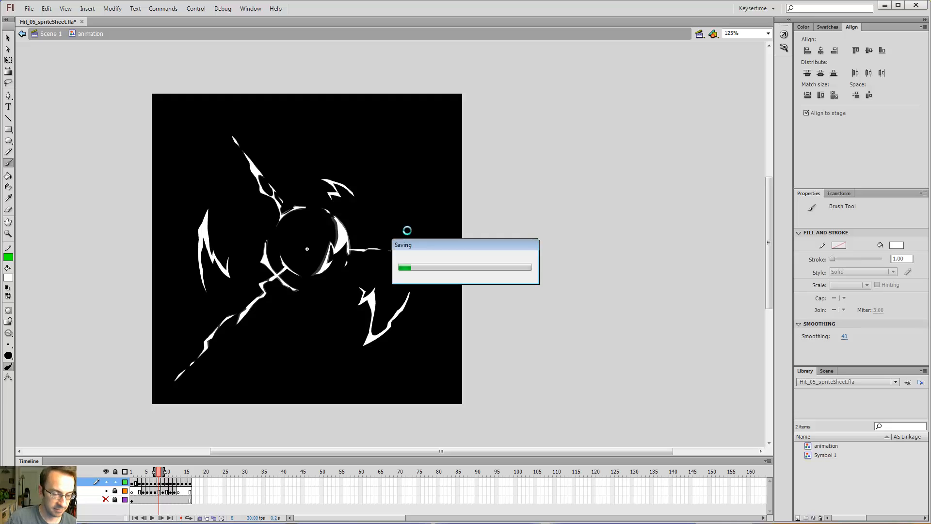
left_click(159, 492)
key("F7")
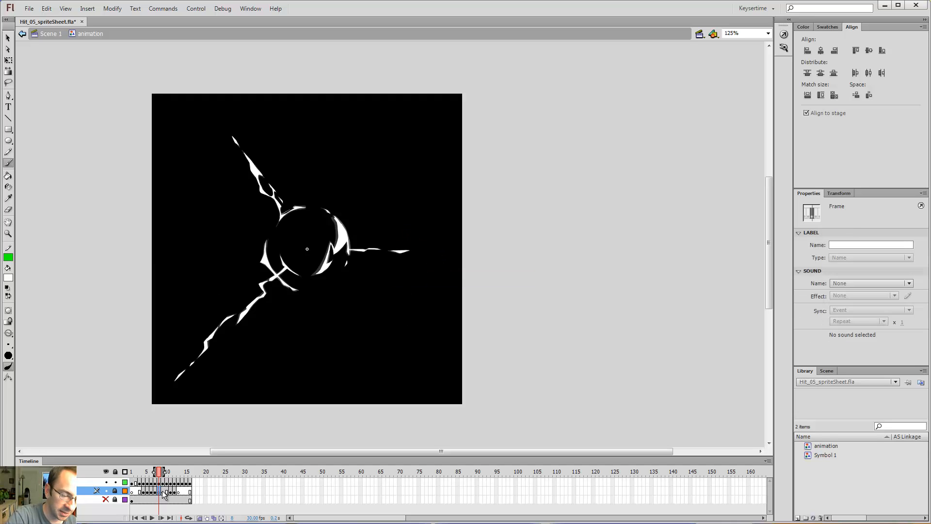
left_click(167, 492)
key("F7")
Unlock the orange layer, lock the green layer above it, and select frame 8 on the orange layer.
left_click(116, 490)
left_click(116, 482)
left_click(156, 492)
left_click(159, 492)
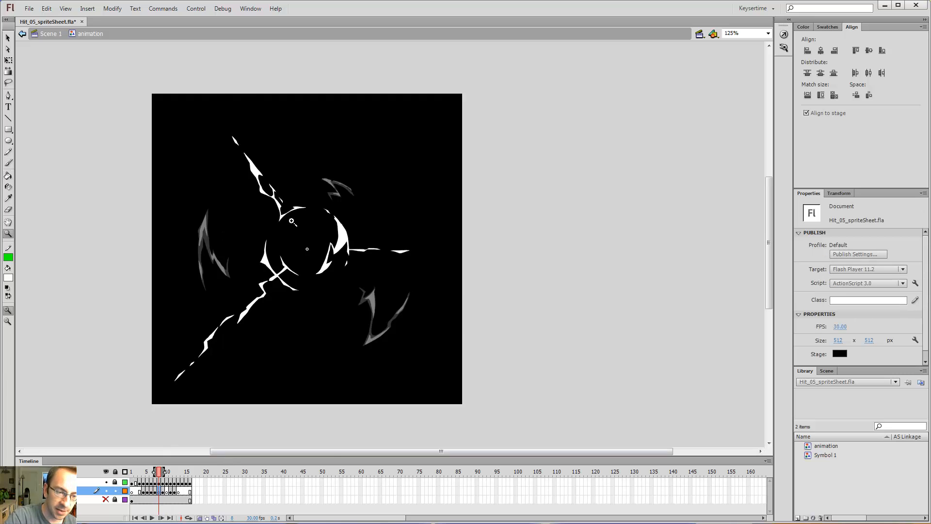
Outline the large hooked shard on the far left of the effect on frame 8 and fill it with white.
left_click(213, 256, "ctrl")
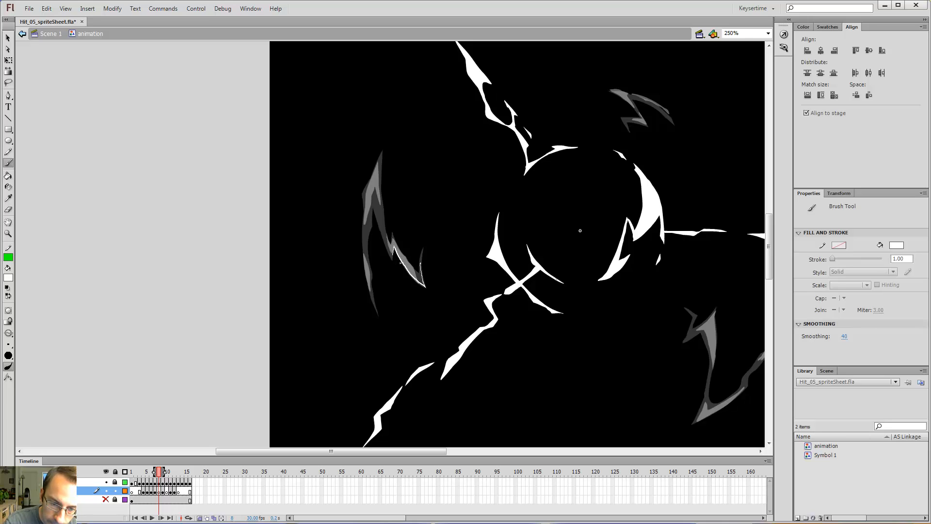
left_click_drag(389, 232, 371, 177)
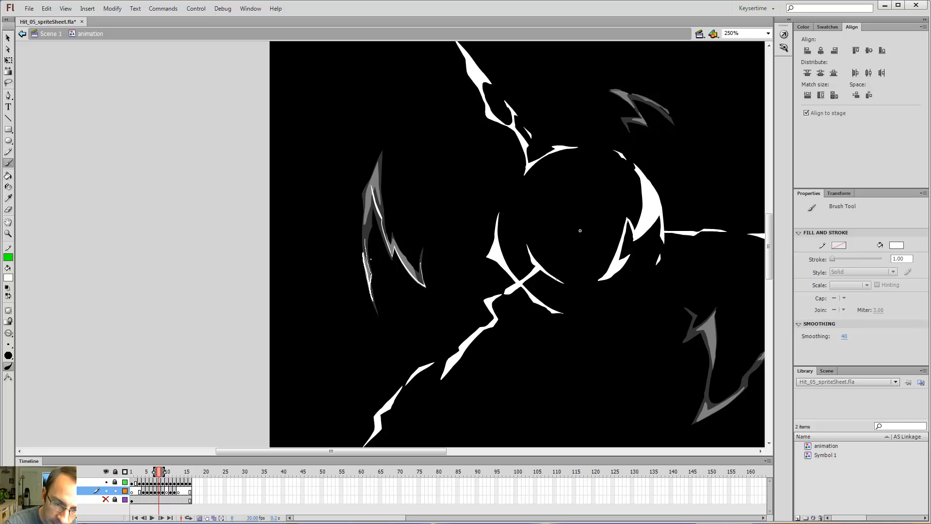
mouse_move(372, 244)
left_mouse_down()
mouse_move(360, 201)
mouse_move(372, 236)
mouse_move(373, 197)
mouse_move(373, 218)
left_mouse_up()
left_click_drag(379, 180, 378, 154)
key("ctrl+z")
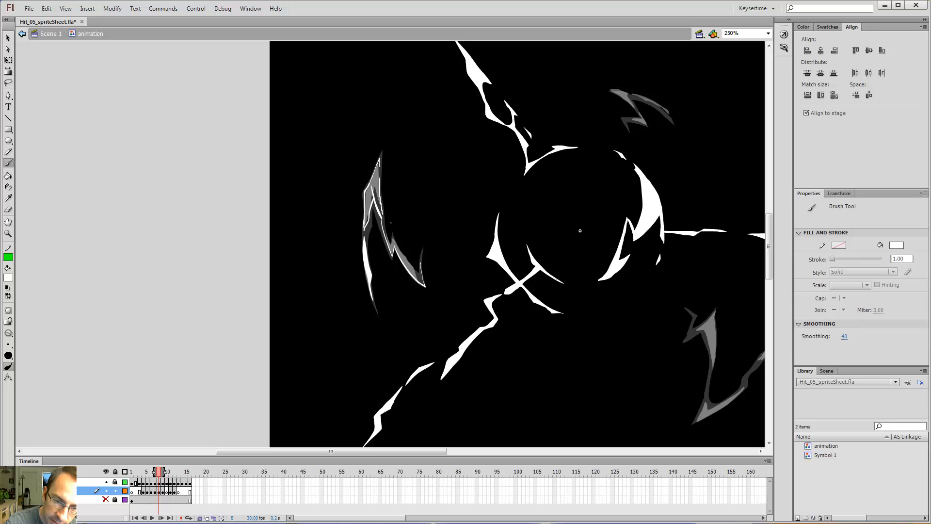
left_click_drag(397, 255, 391, 248)
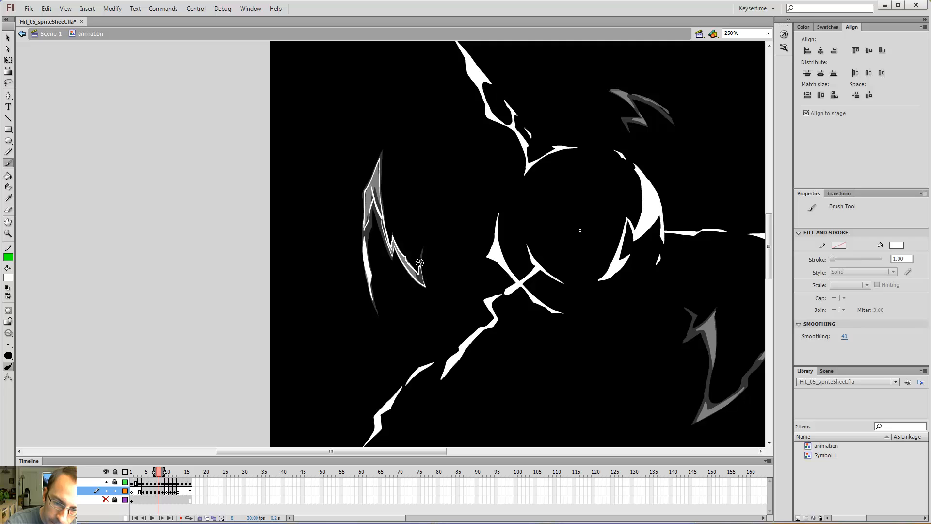
left_click_drag(428, 271, 425, 271)
key(".")
key("k")
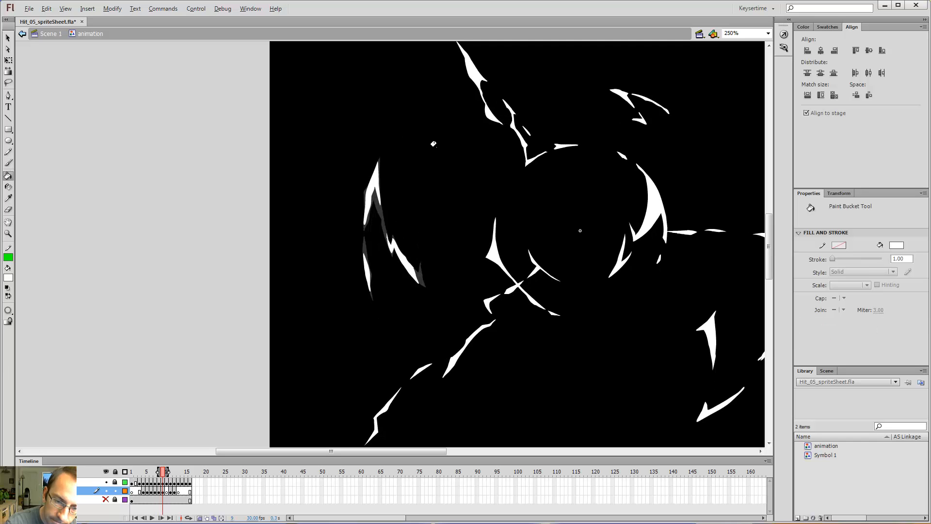
Draw the small lower zigzag piece of the shard above the ring as a solid white shape on frame 8.
mouse_move(561, 215)
left_mouse_down()
mouse_move(411, 333)
mouse_move(357, 283)
left_mouse_up()
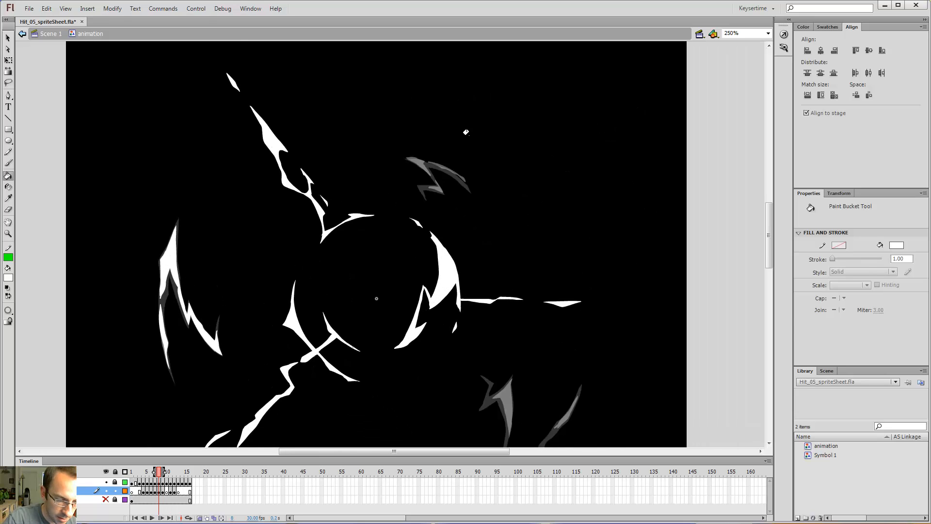
key("b")
key("ctrl+equal")
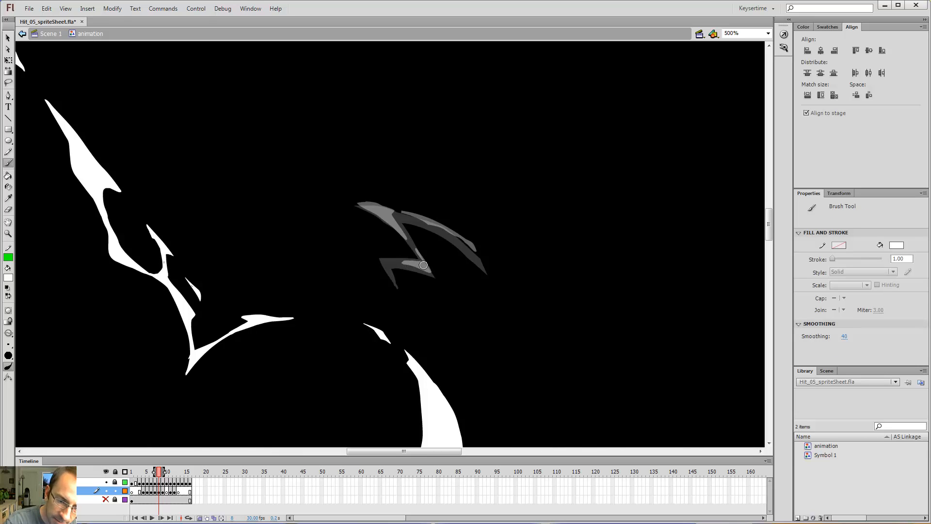
left_click_drag(423, 262, 433, 272)
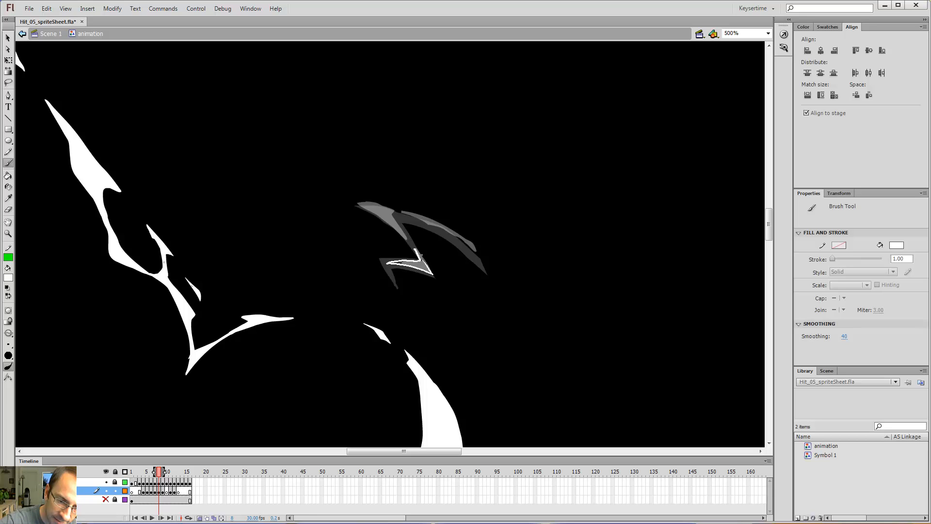
key("e")
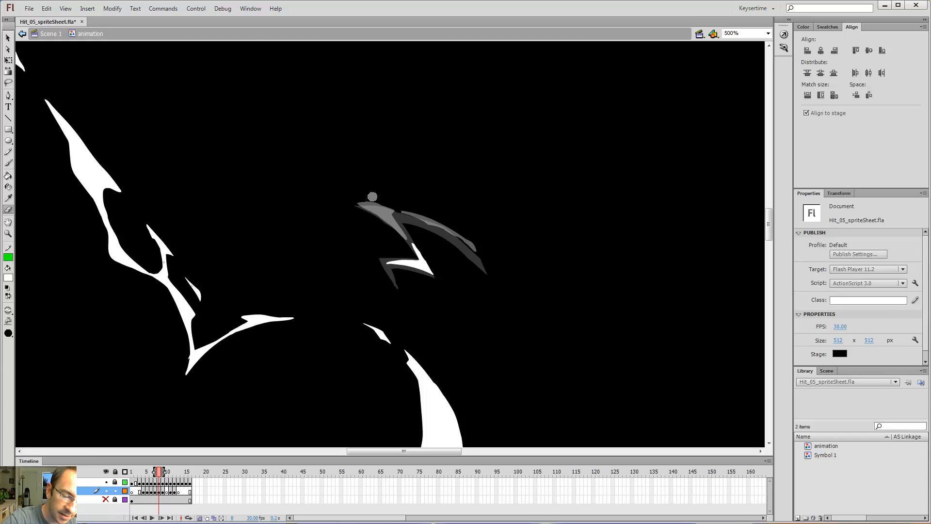
Add a layer above the orange one with blank keyframes on every frame and label its frame 8 "mark".
left_click(20, 518)
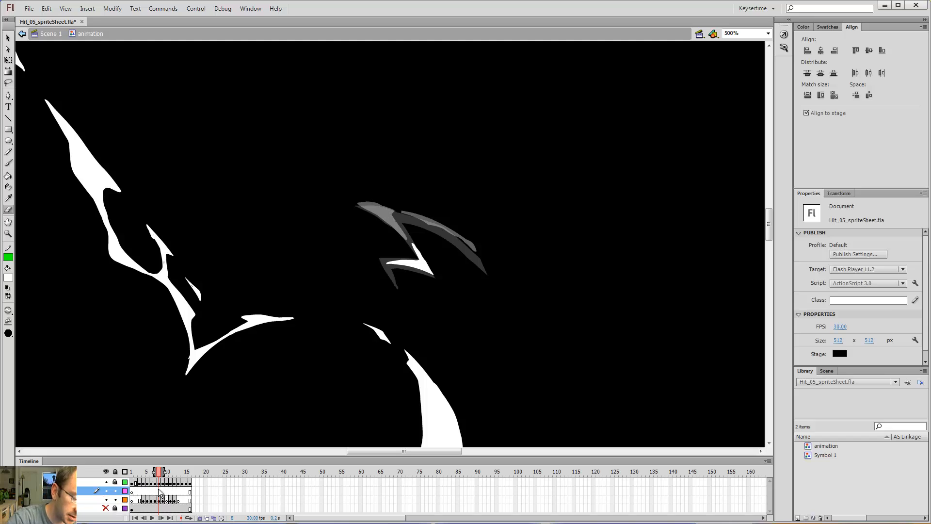
left_click(88, 493)
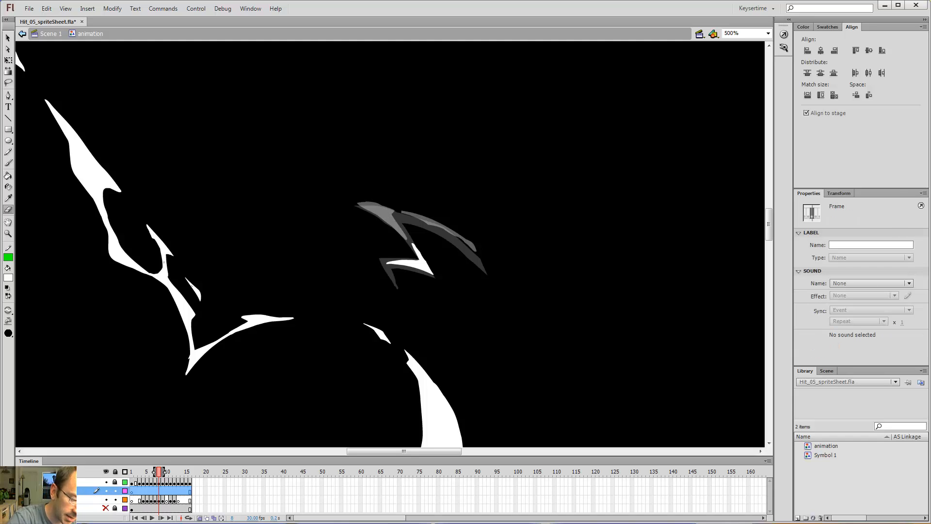
left_click(158, 491)
left_click(844, 244)
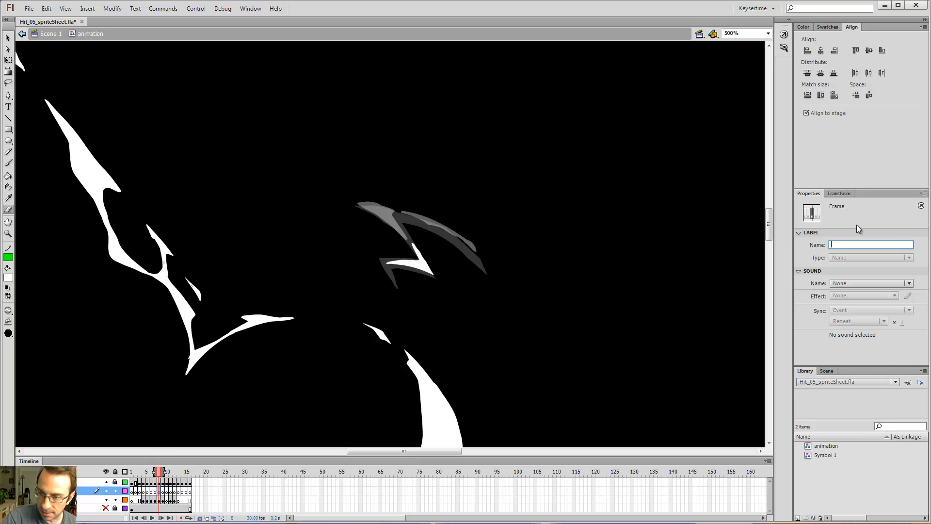
type("mark")
key("Return")
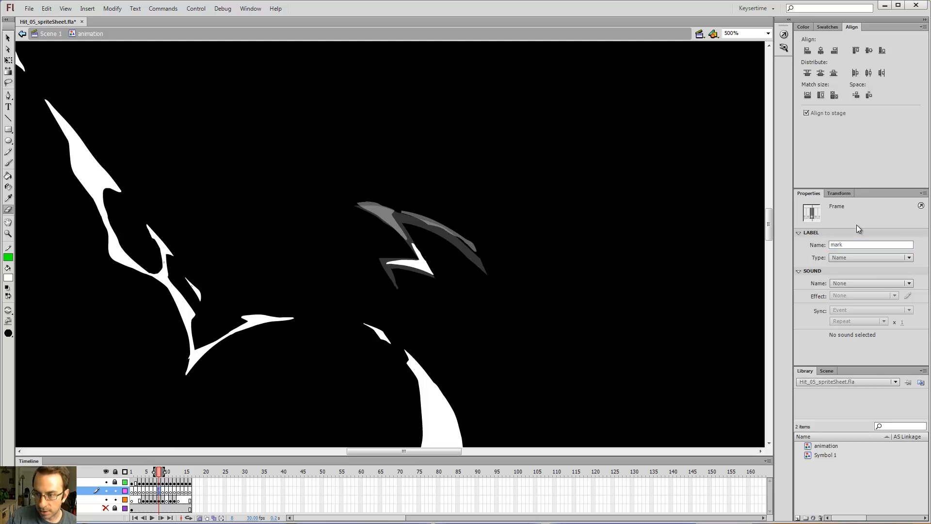
Clear the marker layer's keyframe at frame 10, then lock that layer and return to frame 8 of the orange layer.
left_click(160, 500)
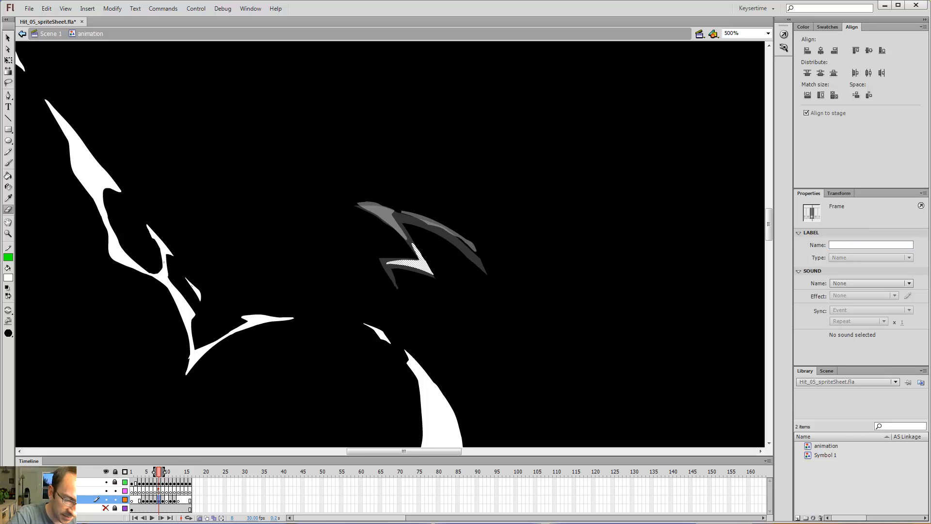
left_click(159, 492)
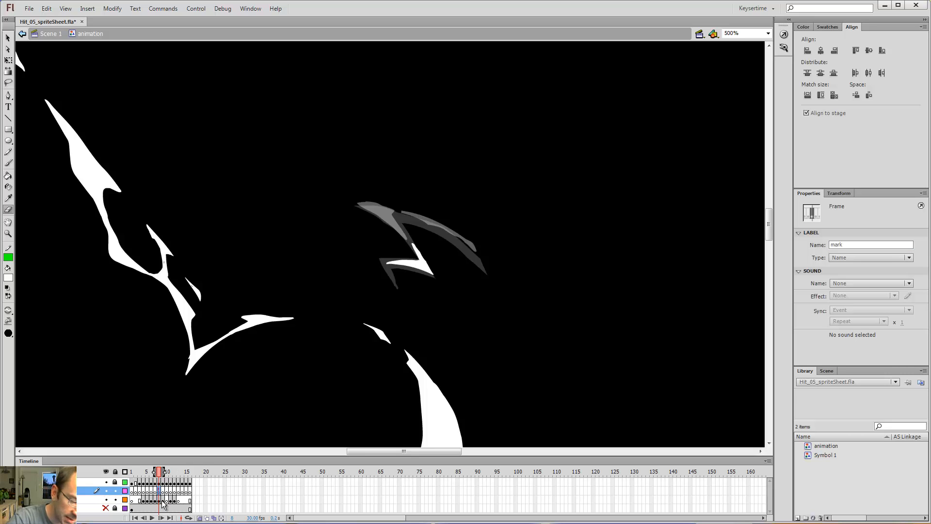
left_click_drag(168, 492, 160, 493)
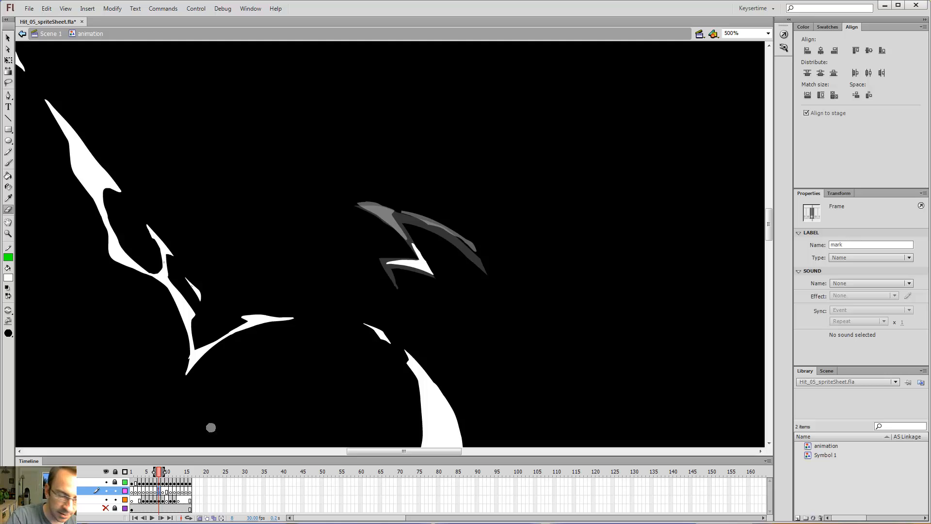
left_click(167, 493)
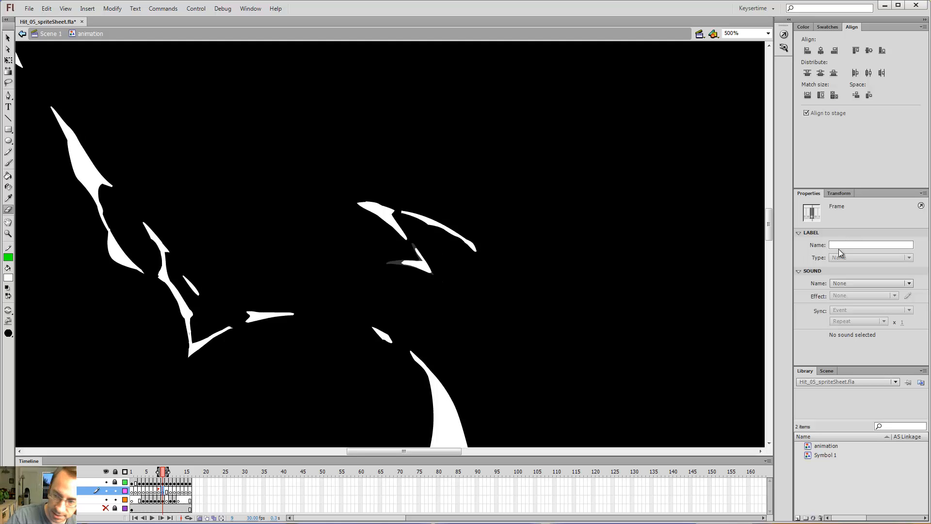
left_click(159, 491)
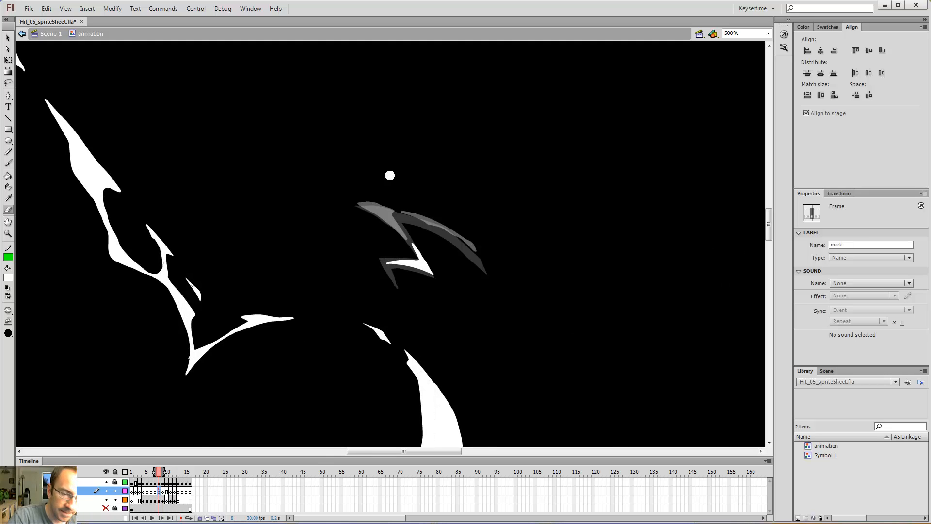
left_click(160, 500)
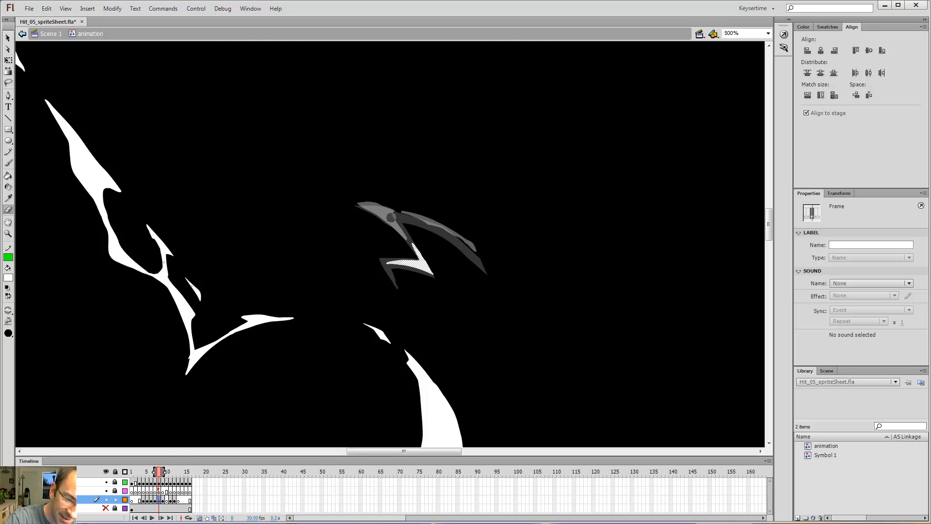
Outline the upper arc of the shard above the ring, fill it with white, and compare frame 8 with frame 9.
key("b")
key("Escape")
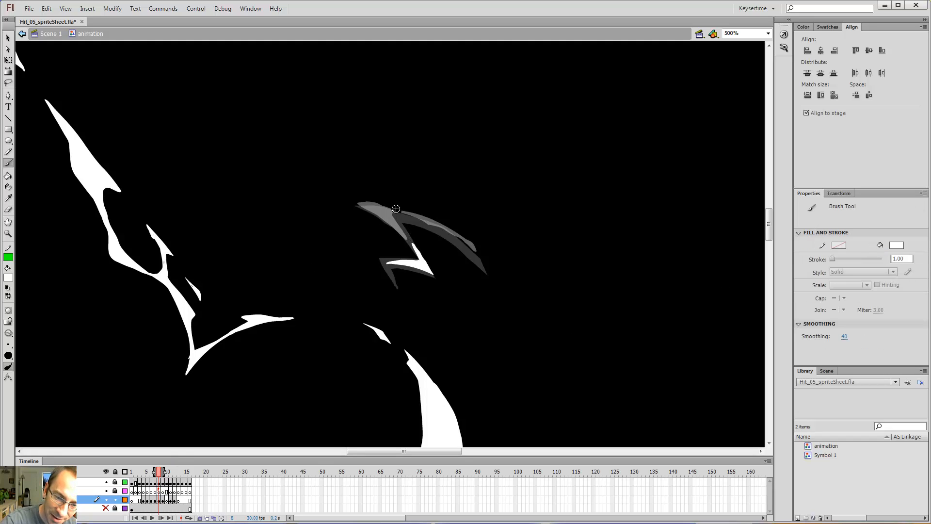
key("e")
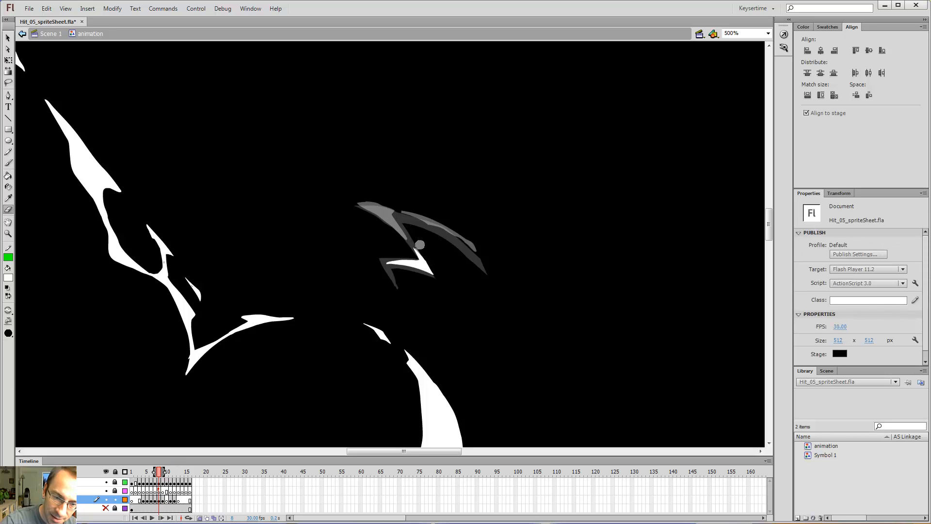
key("b")
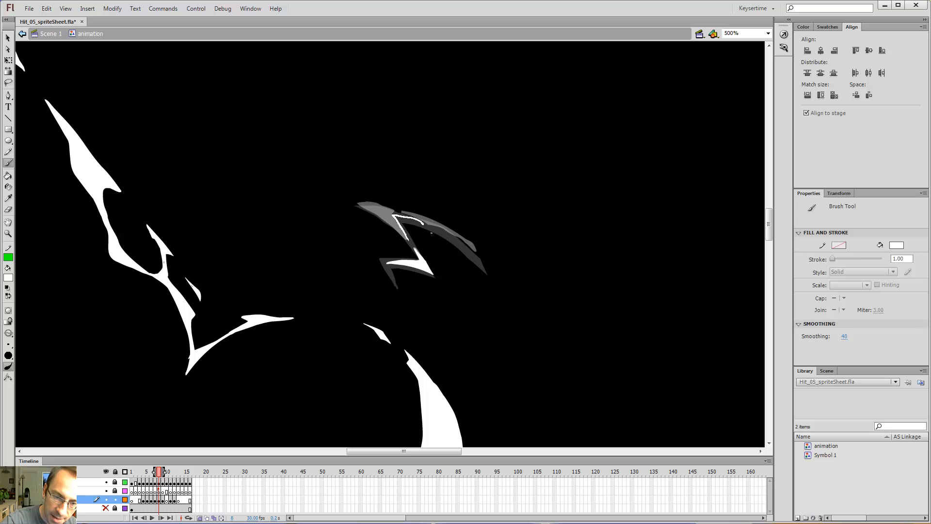
left_click_drag(451, 236, 457, 239)
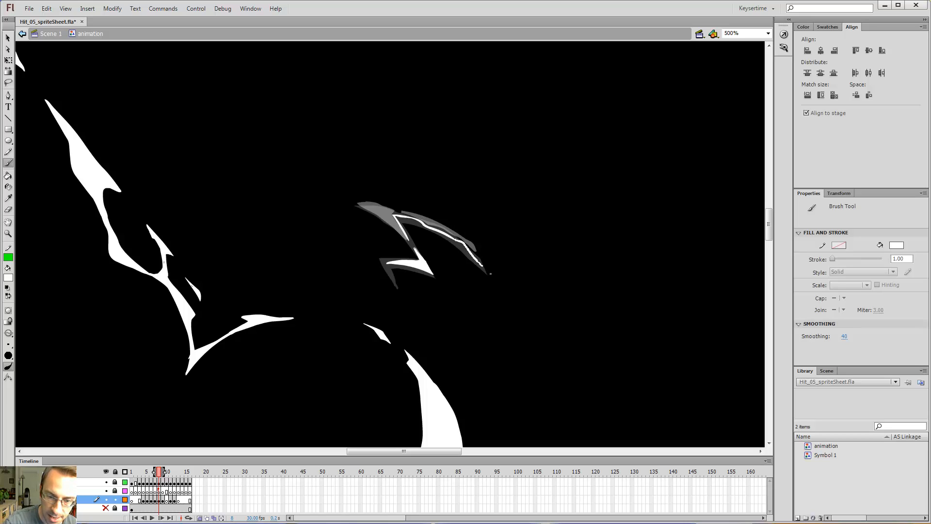
left_click_drag(440, 227, 429, 222)
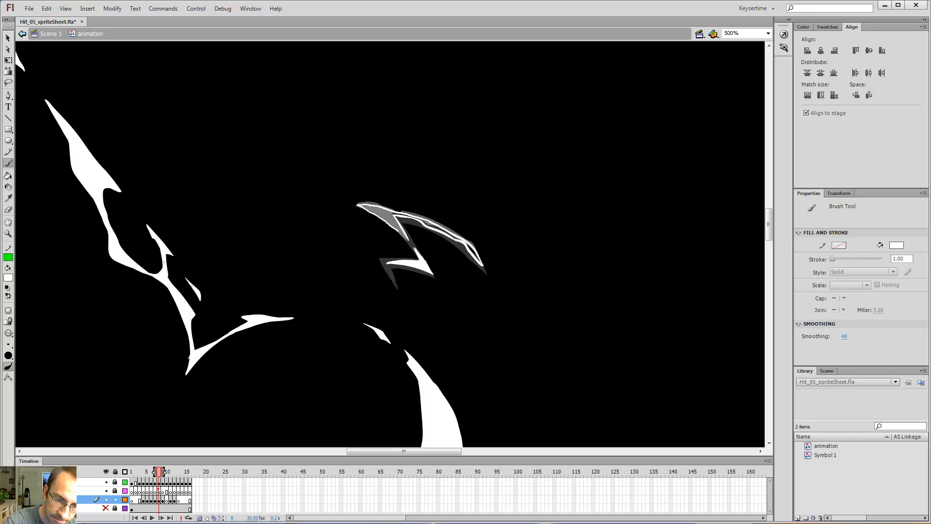
key("k")
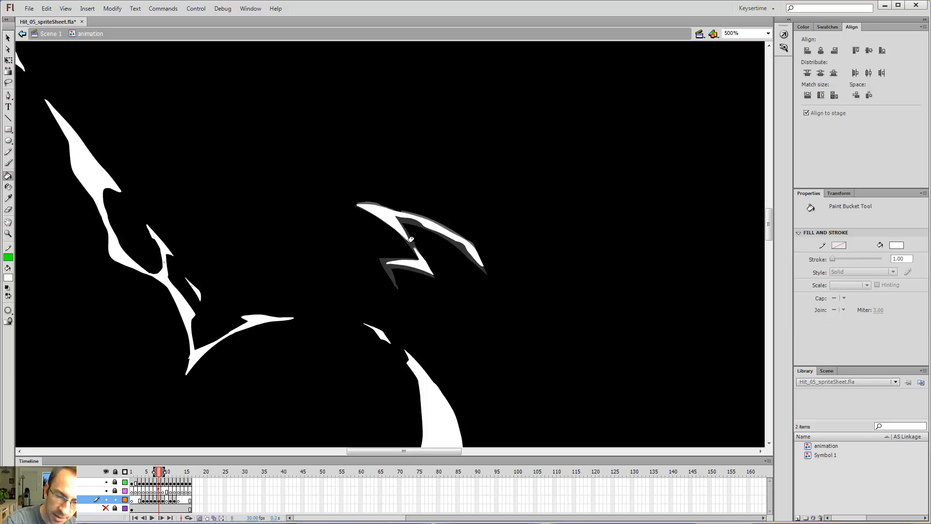
key("period")
key("comma")
key("period")
key("comma")
Draw the upper forked piece of the lower-right shard as a solid white shape and trim its top tip.
left_click_drag(475, 323, 516, 132)
left_click_drag(497, 312, 510, 175)
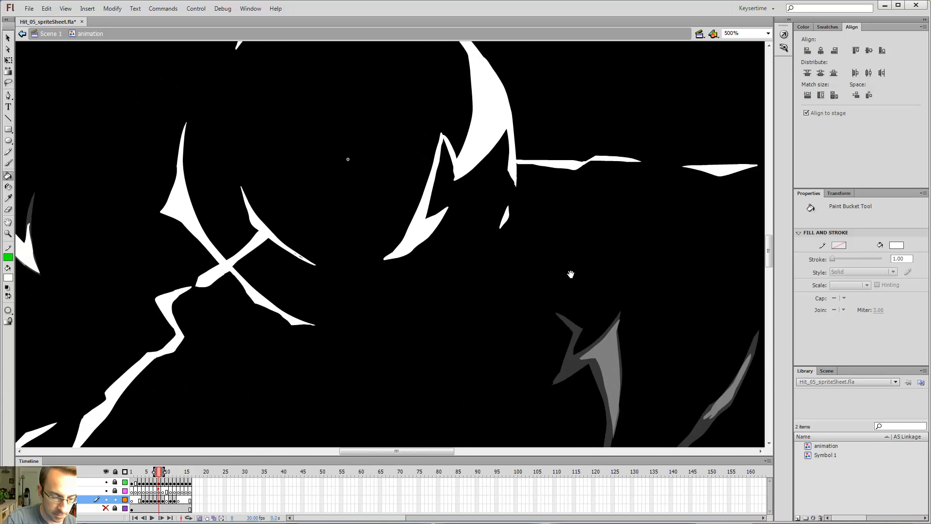
left_click_drag(587, 269, 444, 192)
key("b")
left_click_drag(459, 280, 466, 201)
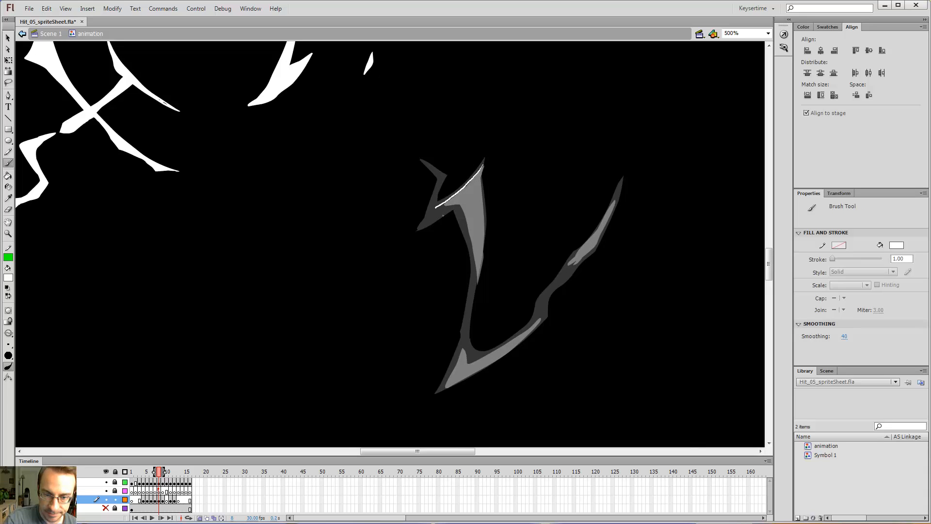
left_click_drag(467, 211, 474, 230)
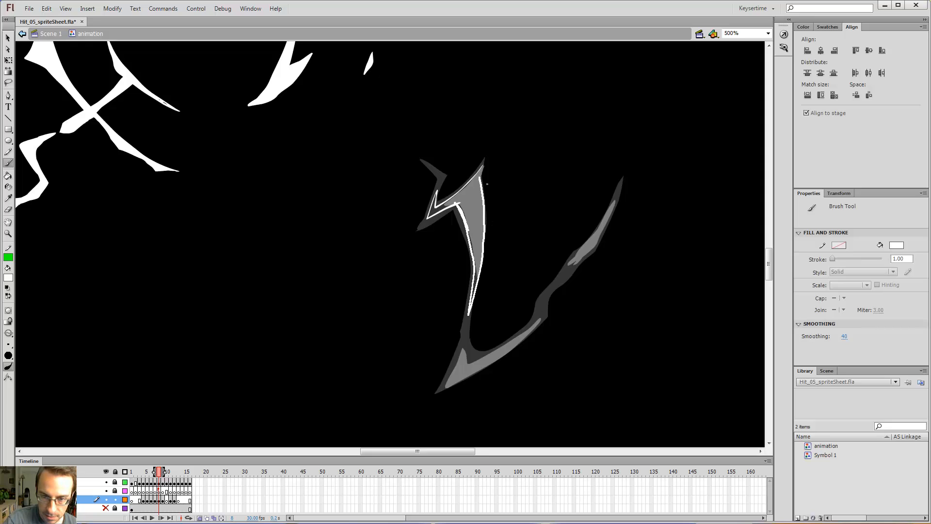
left_click_drag(490, 172, 489, 170)
key("e")
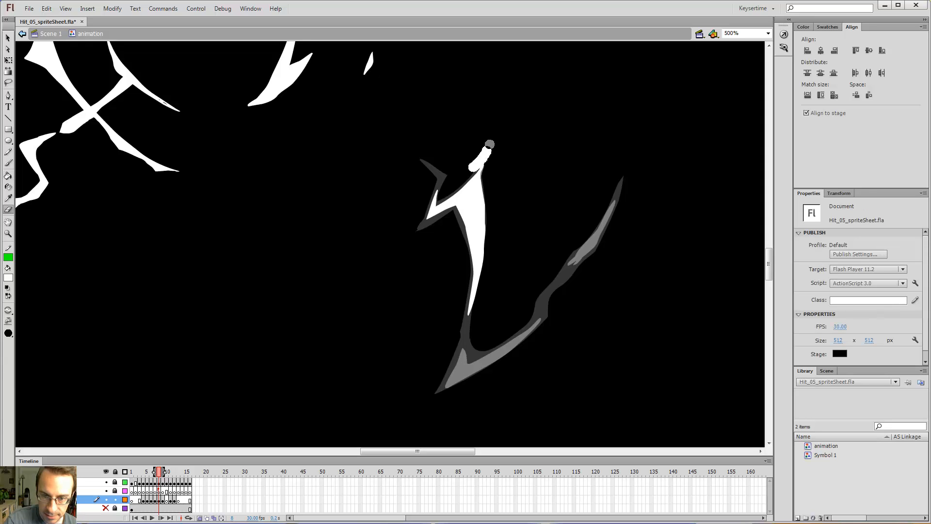
Outline the lower hooked piece of the lower-right shard on frame 8 over the onion-skin guides and fill it with white.
scroll(520, 174, "down", 5)
scroll(519, 175, "left", 2)
key("b")
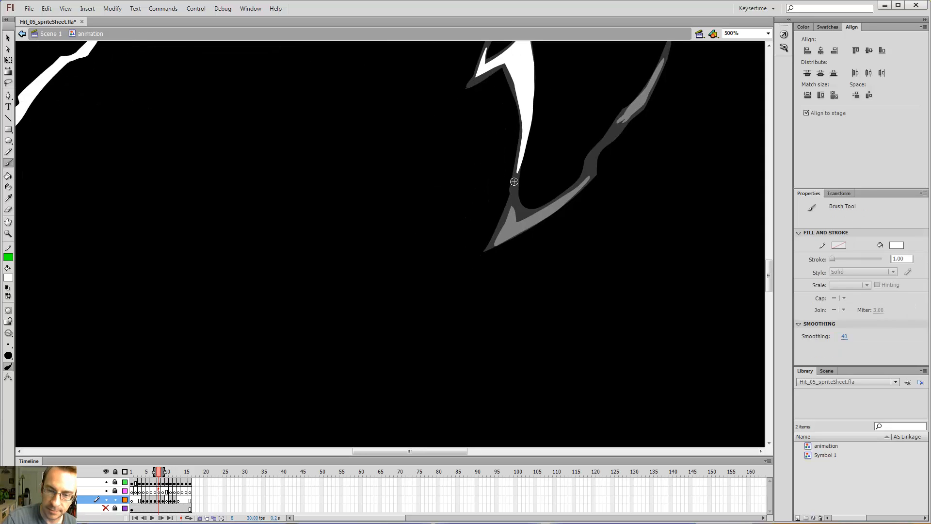
mouse_move(515, 189)
left_mouse_down()
mouse_move(518, 212)
mouse_move(497, 256)
mouse_move(589, 196)
left_mouse_up()
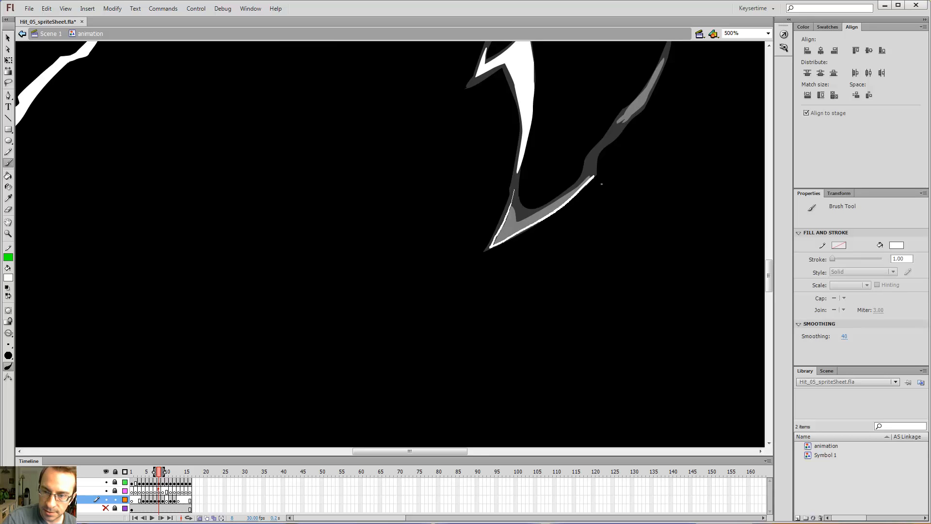
left_click_drag(580, 197, 530, 224)
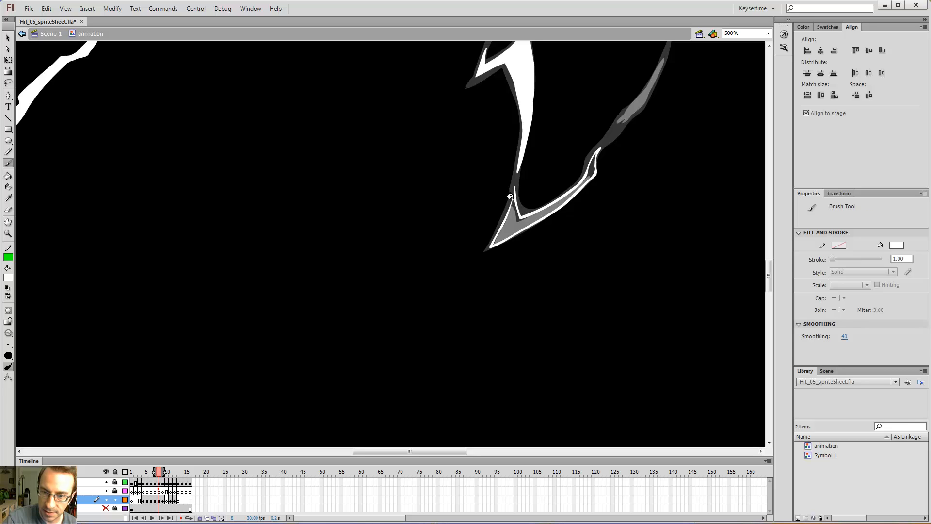
key("k")
left_click(515, 206)
Outline the tapered outer sliver of the lower-right shard on frame 8 and fill it with white.
left_click_drag(631, 119, 424, 290)
key("b")
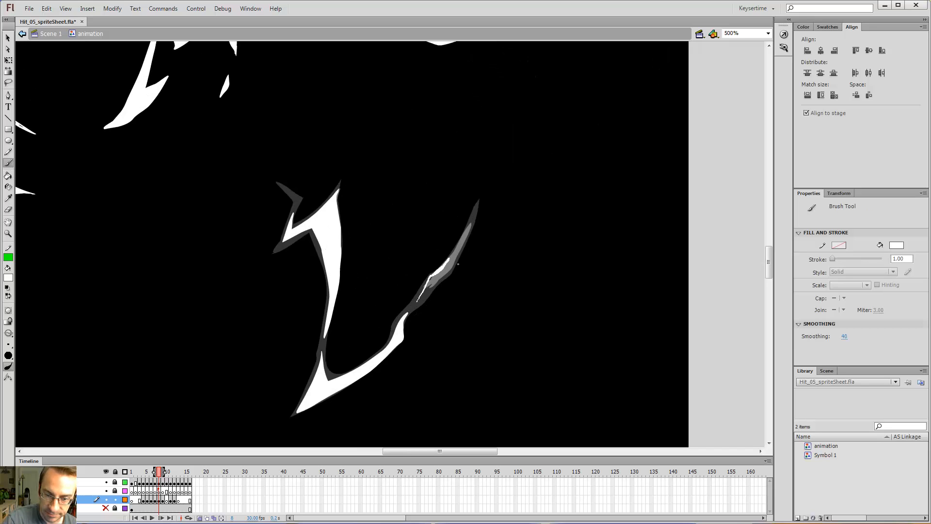
left_click_drag(481, 224, 475, 244)
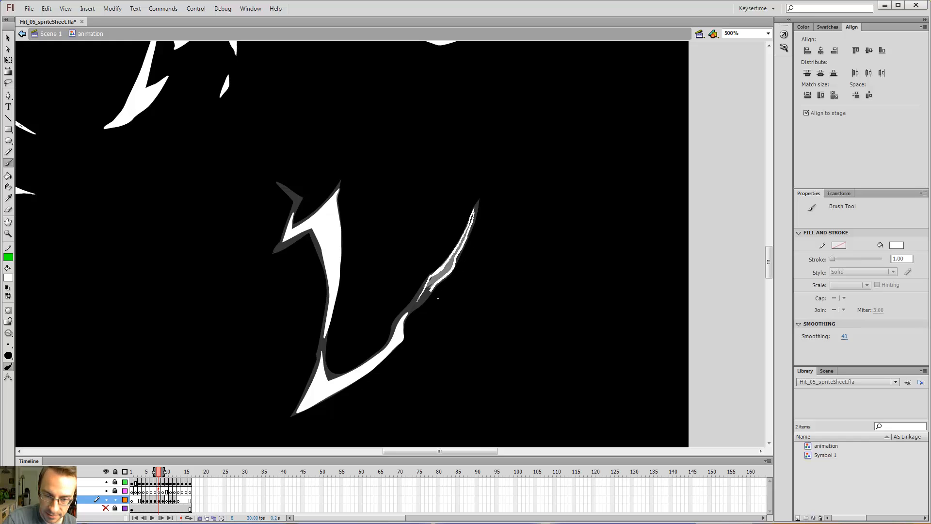
left_click_drag(425, 310, 422, 314)
key("k")
left_click(438, 273)
Flip back and forth between frame 8 and its neighbouring frames to check the motion of the lower-right shard.
key("comma")
key("period")
key("comma")
key("period")
key("comma")
key("period")
key("period")
key("comma")
key("comma")
key("period")
key("period")
key("period")
key("comma")
key("comma")
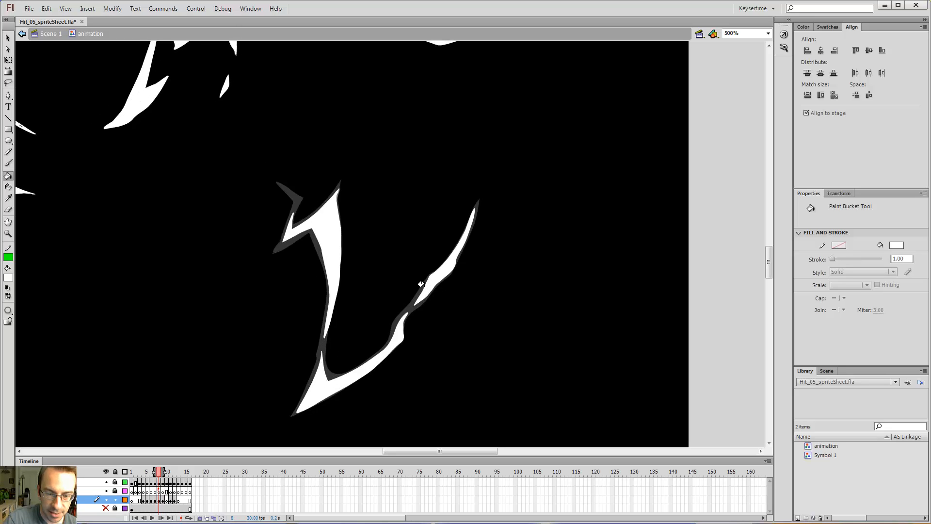
key("comma")
key("period")
Bridge the gap between the upper forked piece and the lower hooked piece on frame 8 with a thin white brush stroke.
key("b")
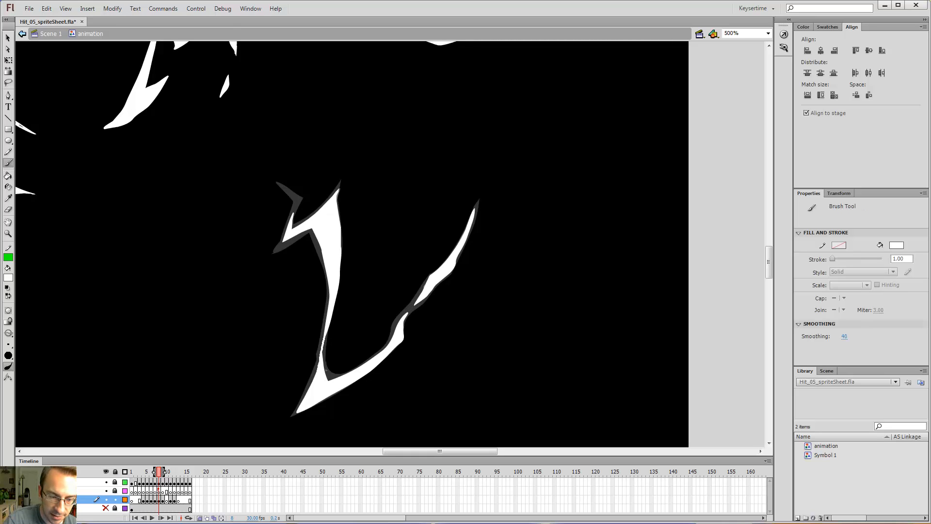
key("ctrl+minus")
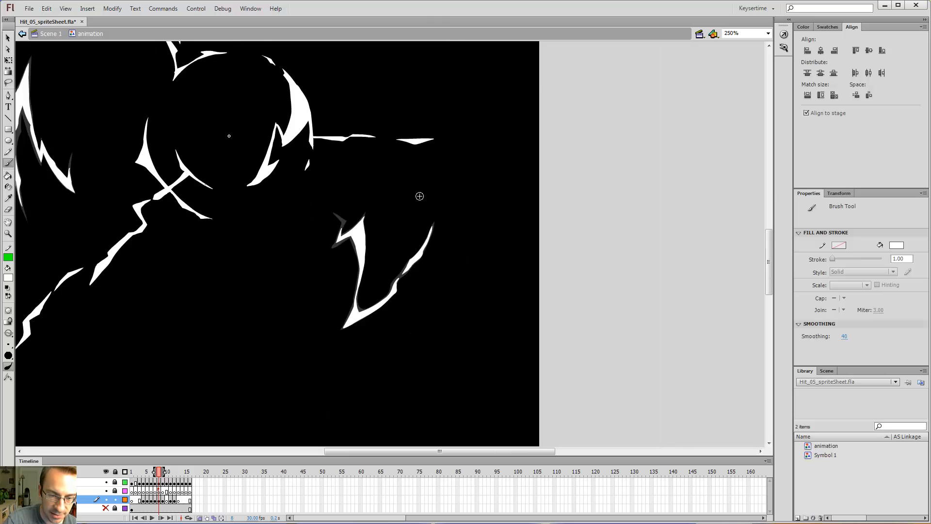
key("ctrl+minus")
Check the frames around frame 8 and move the "mark" label on the marker layer to frame 10.
key("comma")
key("period")
key("period")
key("period")
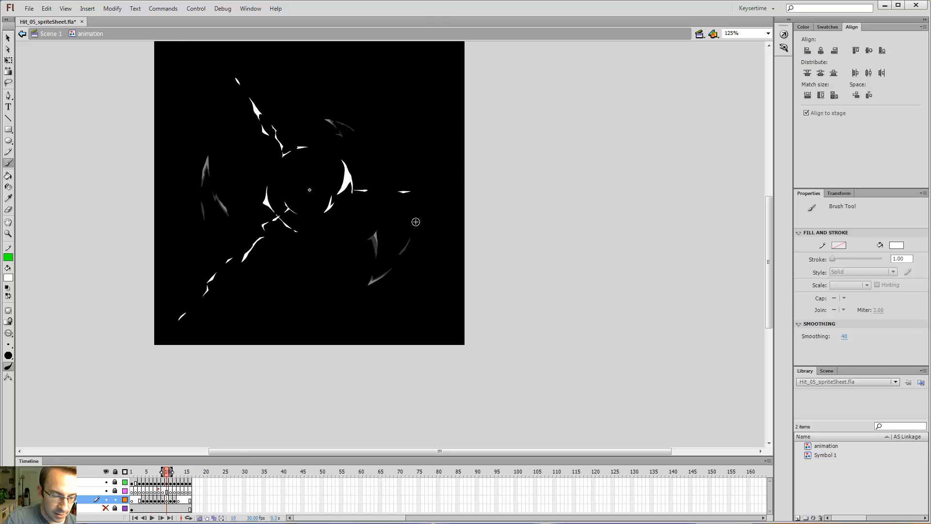
left_click(158, 492)
left_click_drag(158, 492, 167, 493)
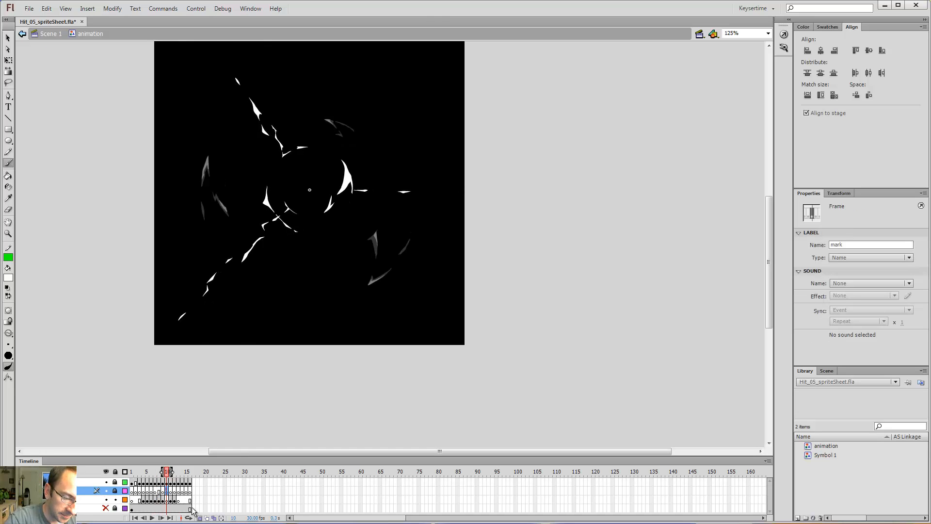
On frame 10 of the orange layer, draw the narrow upper blade of the lower-right shard and fill it with white.
left_click(167, 501)
key("z")
left_click(377, 234)
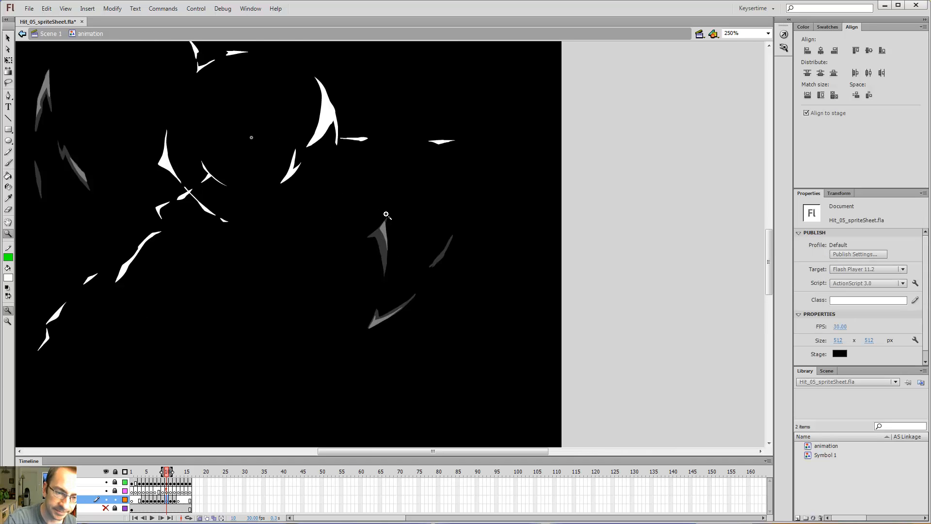
left_click(386, 223)
key("b")
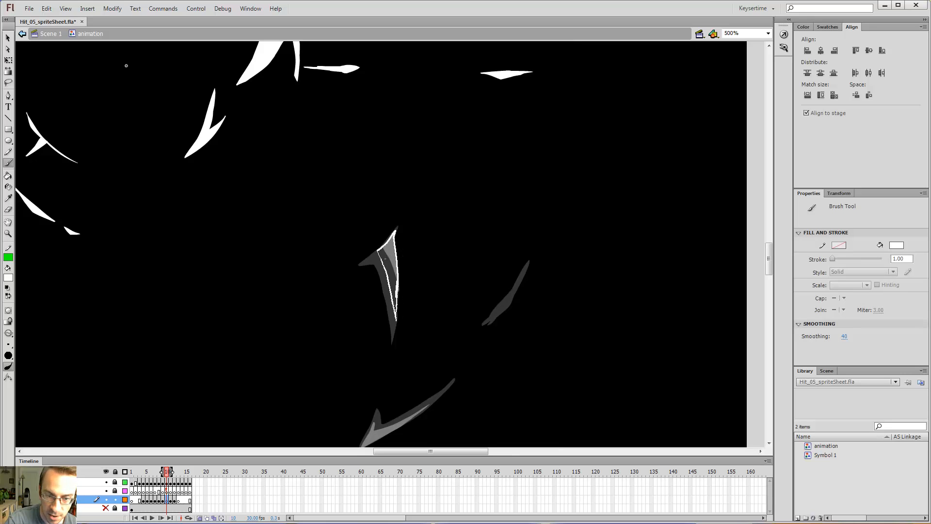
key("k")
left_click(386, 254)
Outline the lower barbed piece of the lower-right shard on frame 10 and fill it with white.
left_click_drag(478, 242, 556, 107)
key("b")
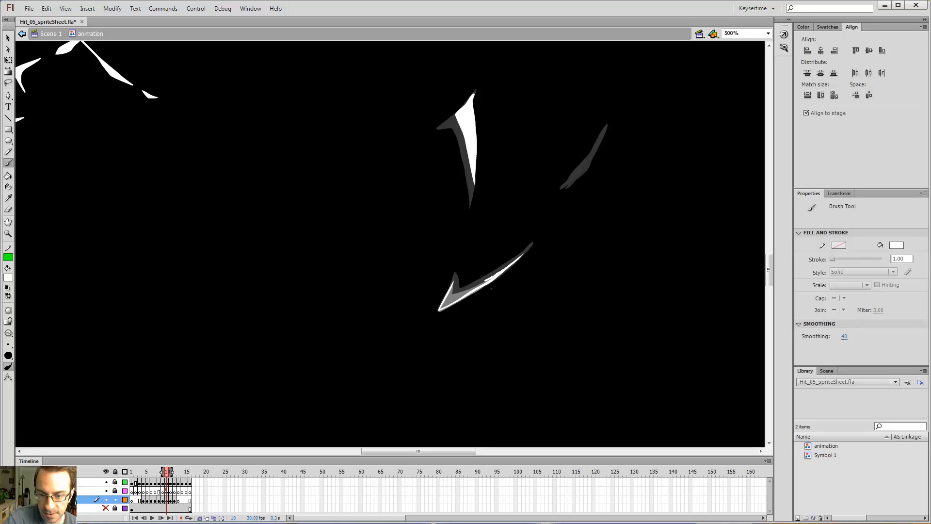
left_click_drag(459, 291, 454, 292)
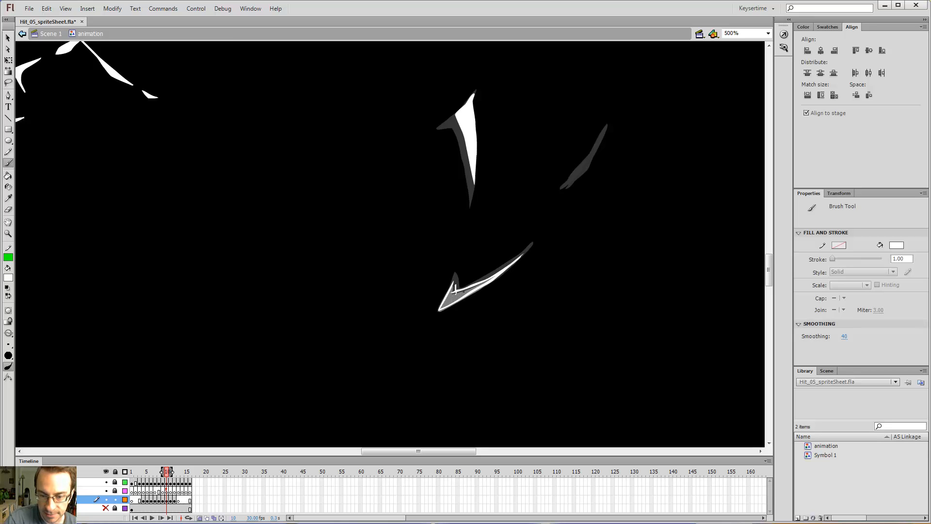
key("k")
left_click(447, 295)
Clean up the lower tip of the outer sliver on frame 9 and compare it with frame 8.
left_click_drag(630, 125, 534, 202)
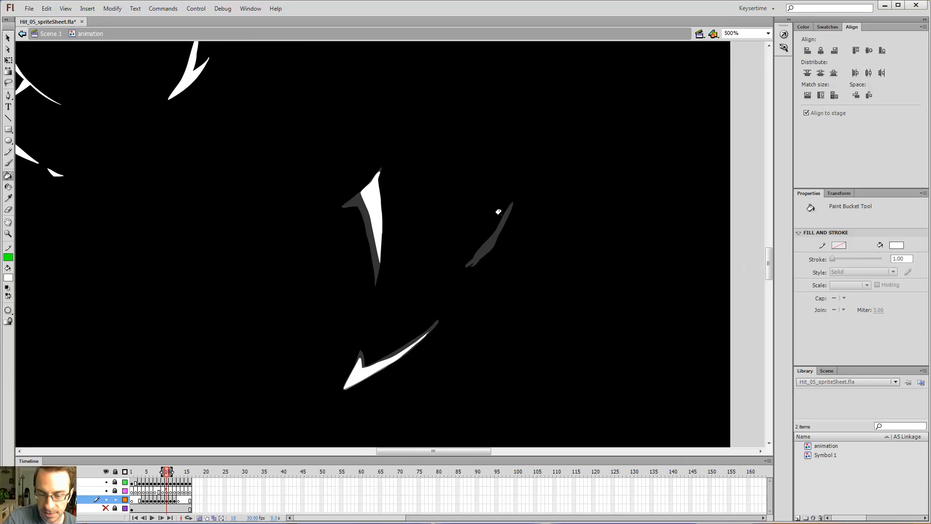
key("comma")
key("e")
left_click_drag(462, 267, 469, 256)
key("b")
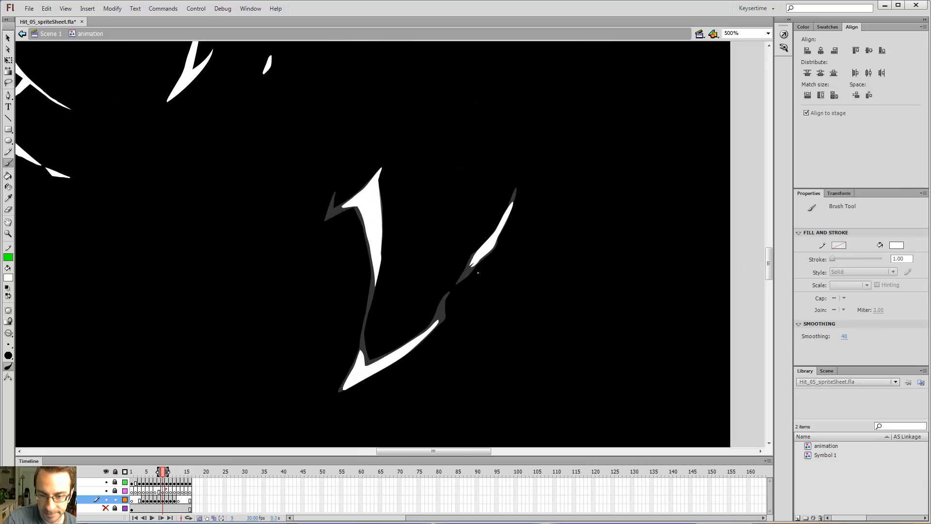
key("comma")
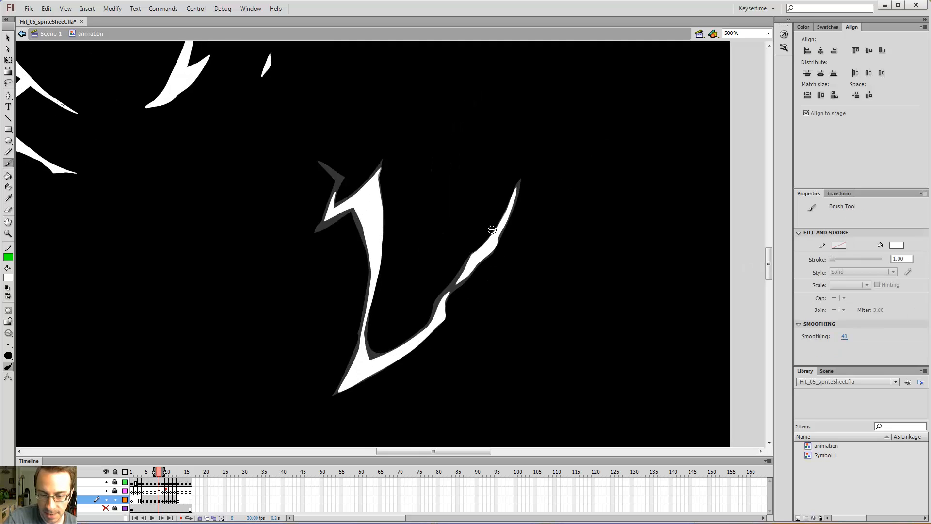
Draw a shorter outer sliver for the lower-right shard on frame 10 and fill it with white.
key("period")
key("period")
left_click_drag(484, 253, 478, 258)
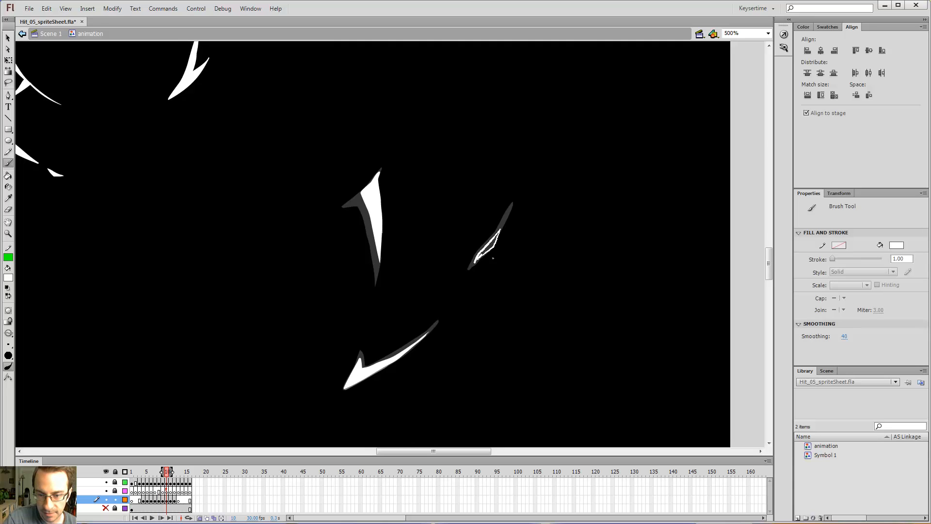
key("k")
left_click(489, 244)
Draw the diagonal notched piece of the left shard on frame 10 as a solid white shape.
key("ctrl+minus")
mouse_move(373, 233)
left_mouse_down()
mouse_move(482, 365)
mouse_move(532, 324)
mouse_move(597, 309)
left_mouse_up()
key("z")
left_click(385, 250)
key("b")
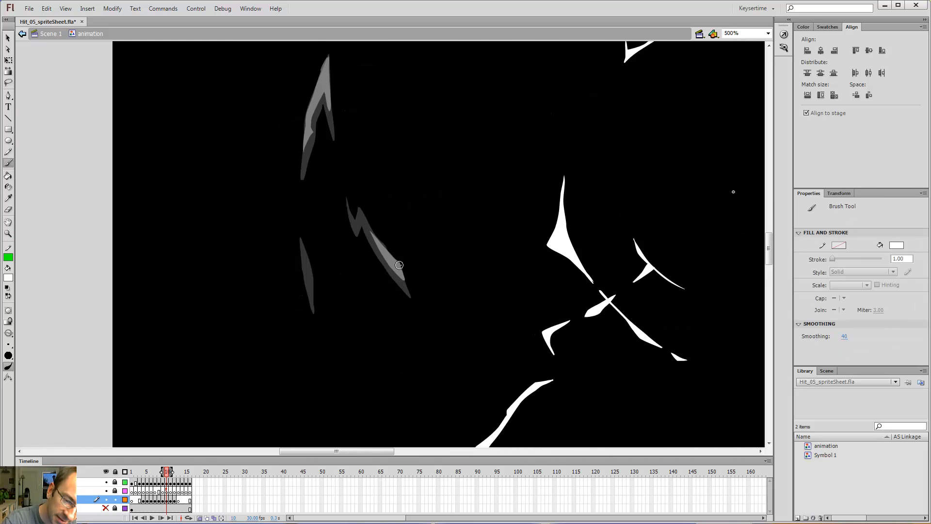
left_click_drag(399, 264, 400, 268)
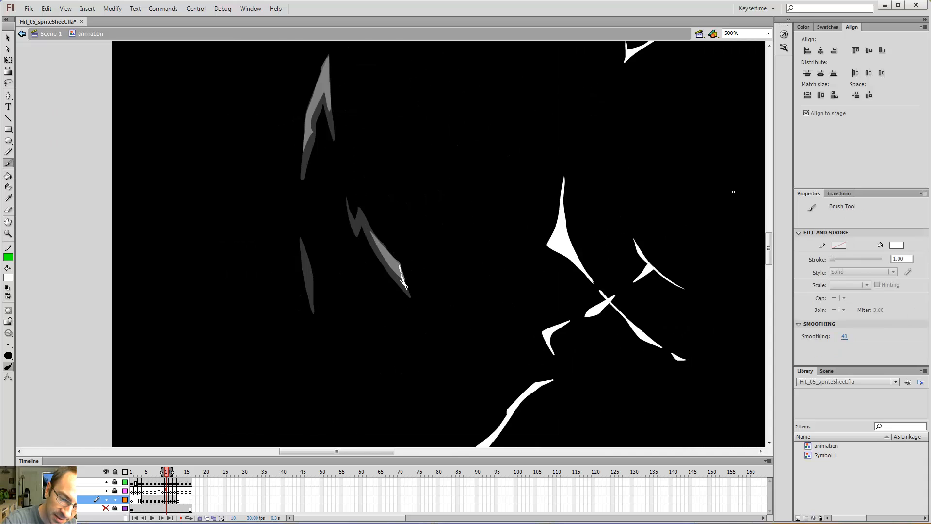
left_click_drag(369, 225, 362, 218)
left_click_drag(361, 218, 360, 222)
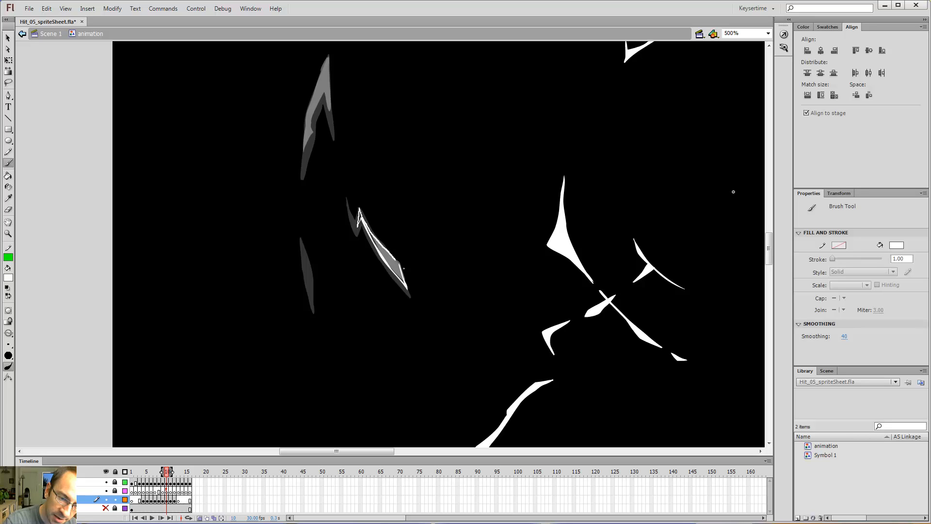
key("k")
Draw the upper forked piece of the left shard on frame 10 in solid white and compare it with frame 9.
mouse_move(355, 136)
left_mouse_down()
mouse_move(357, 292)
mouse_move(355, 262)
left_mouse_up()
key("b")
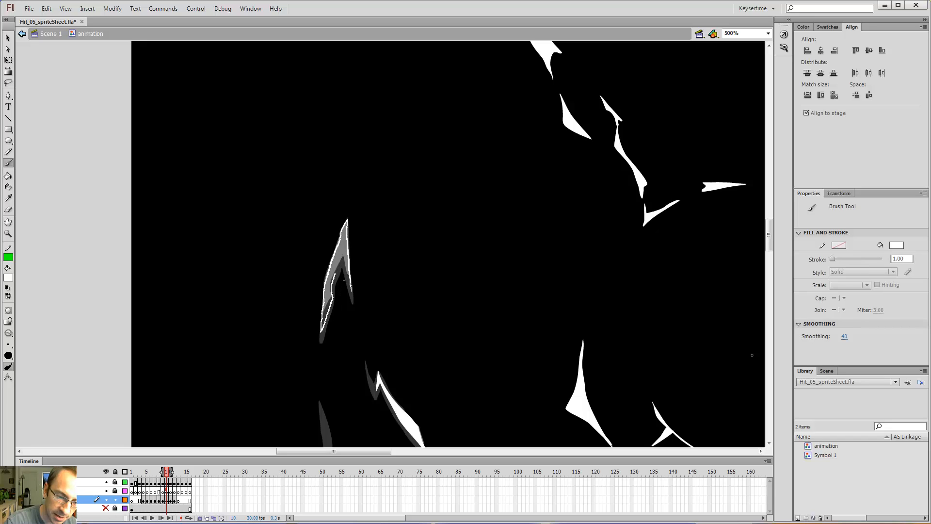
left_click_drag(354, 284, 354, 277)
key("e")
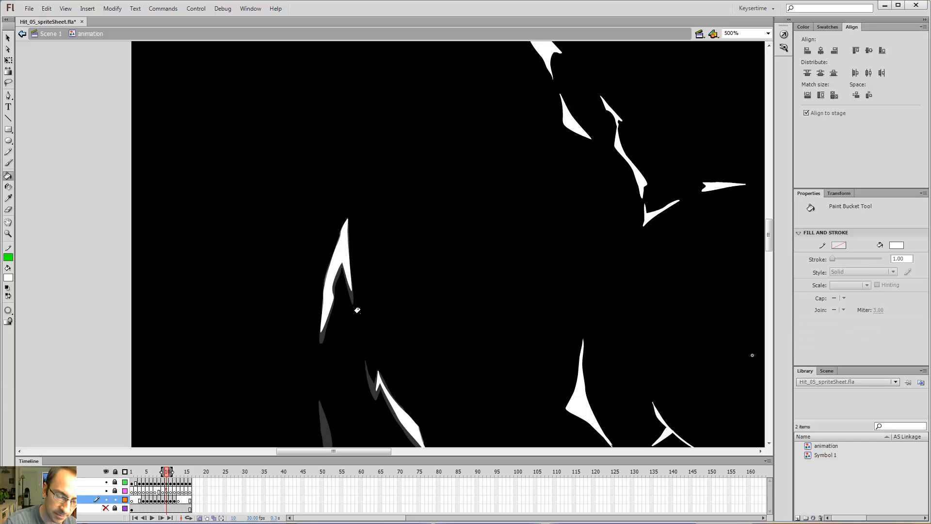
key("comma")
key("period")
Draw the small lower sliver of the left shard on frame 10 using frame 9 as reference and fill it with white.
mouse_move(338, 395)
left_mouse_down()
mouse_move(395, 241)
mouse_move(380, 287)
mouse_move(377, 262)
left_mouse_up()
key("comma")
key("period")
key("b")
key("k")
left_click(380, 279)
Draw the forked tip and the thin arc sliver of the shard above the ring on frame 10 as solid white shapes.
key("ctrl+minus")
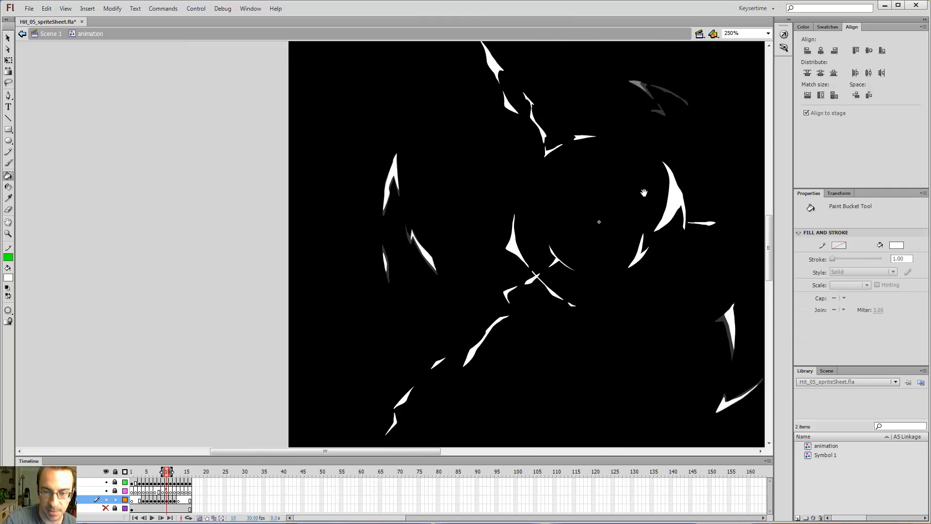
left_click_drag(636, 206, 460, 234)
key("ctrl+equal")
key("b")
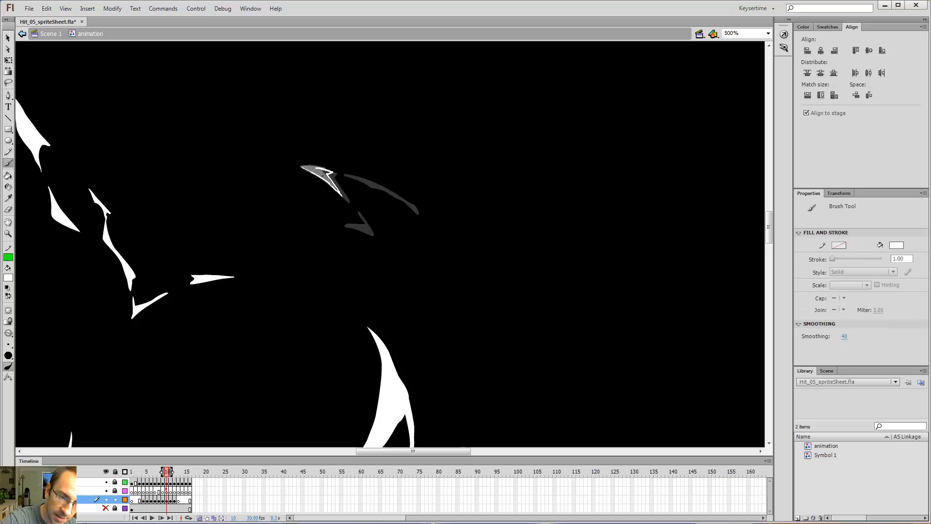
left_click_drag(310, 173, 334, 184)
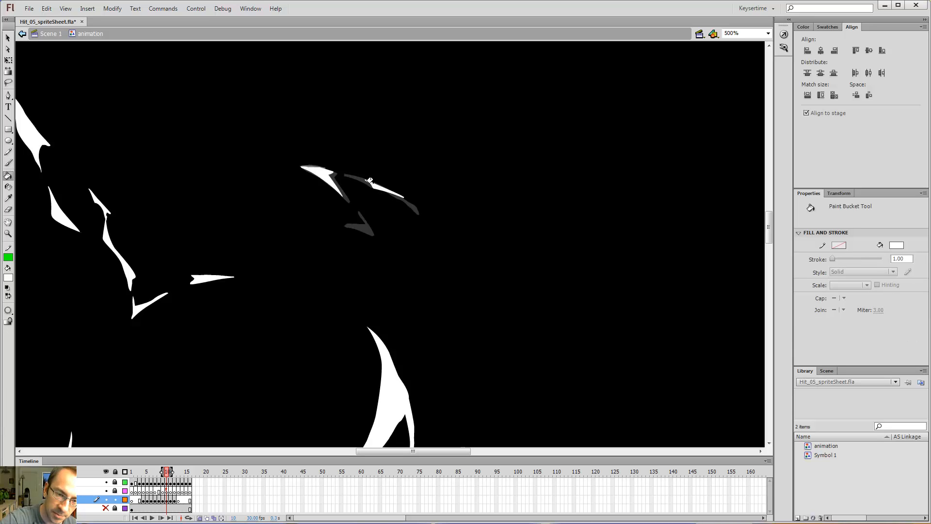
key("e")
key("b")
Check the frames after frame 10, then save the file and test the movie.
key("period")
key("ctrl+minus")
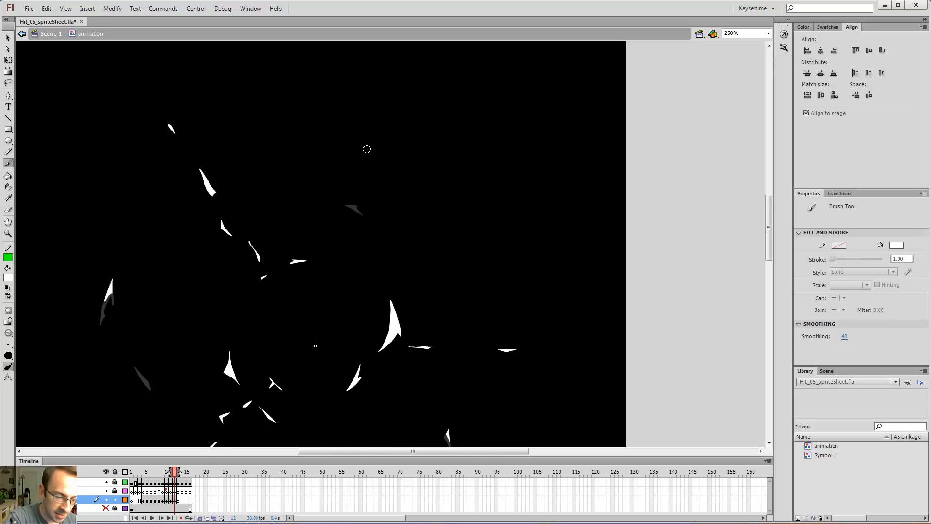
key("comma")
key("ctrl+s")
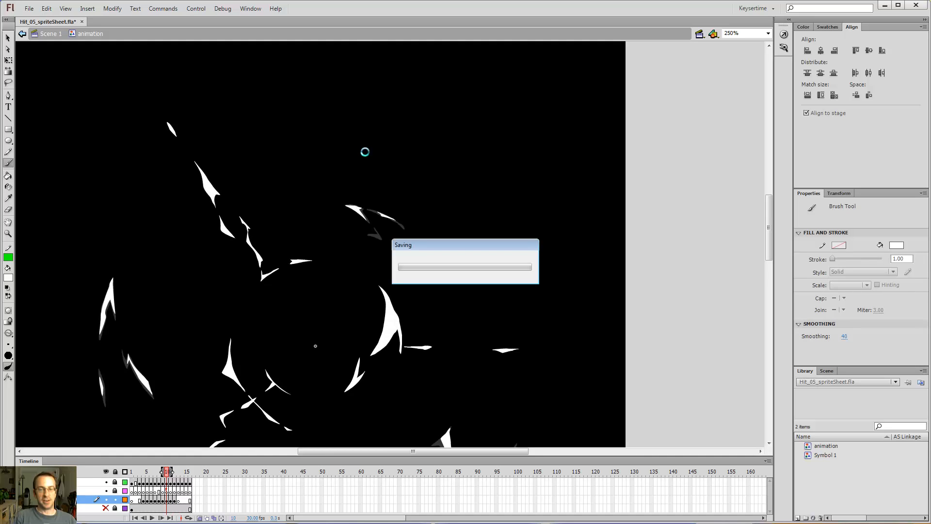
key("ctrl+Return")
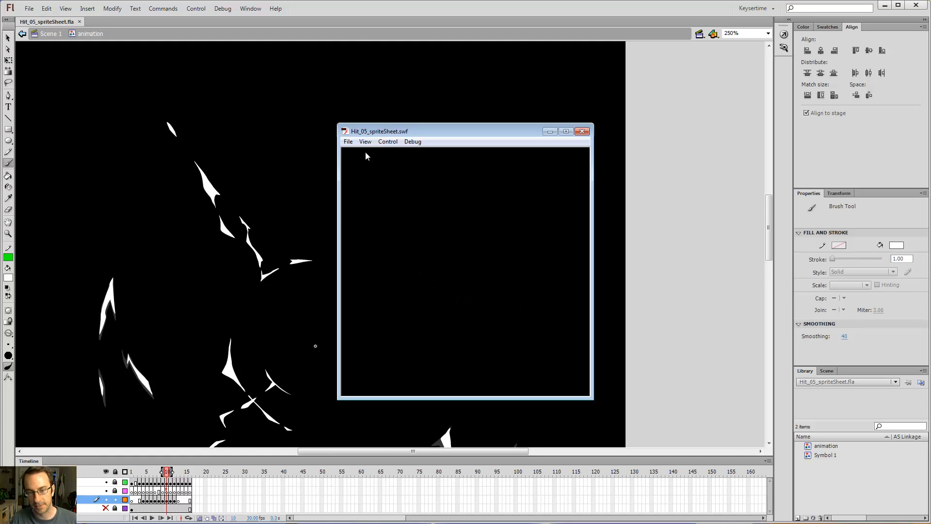